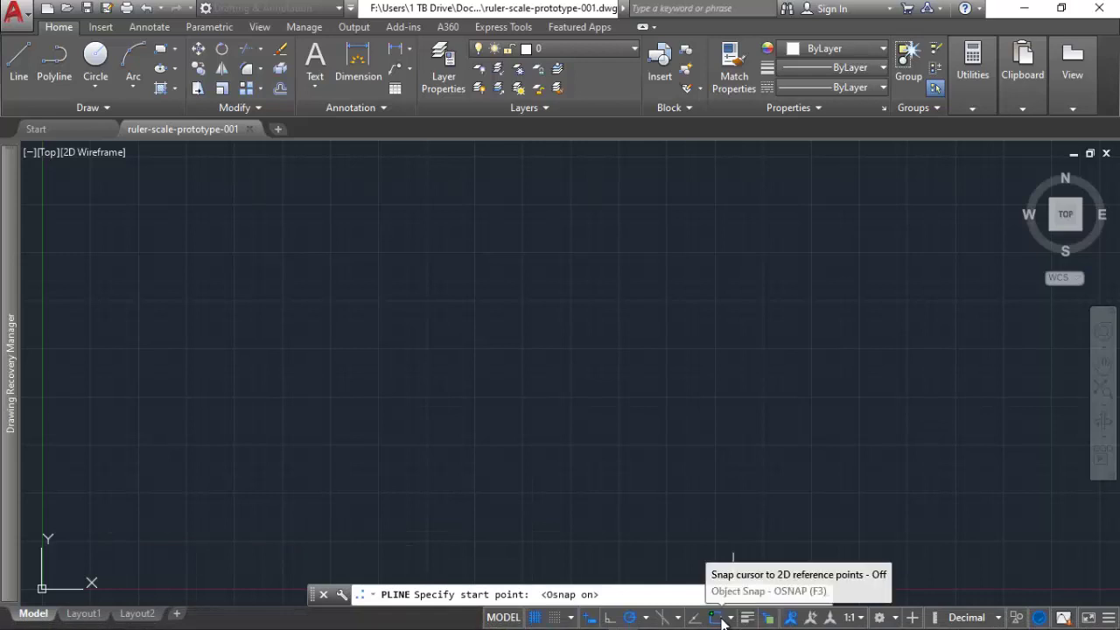
Draw the ruler outline as a closed rectangular polyline 11 units long and 1.25 units high, starting just above and right of the origin
click(88, 539)
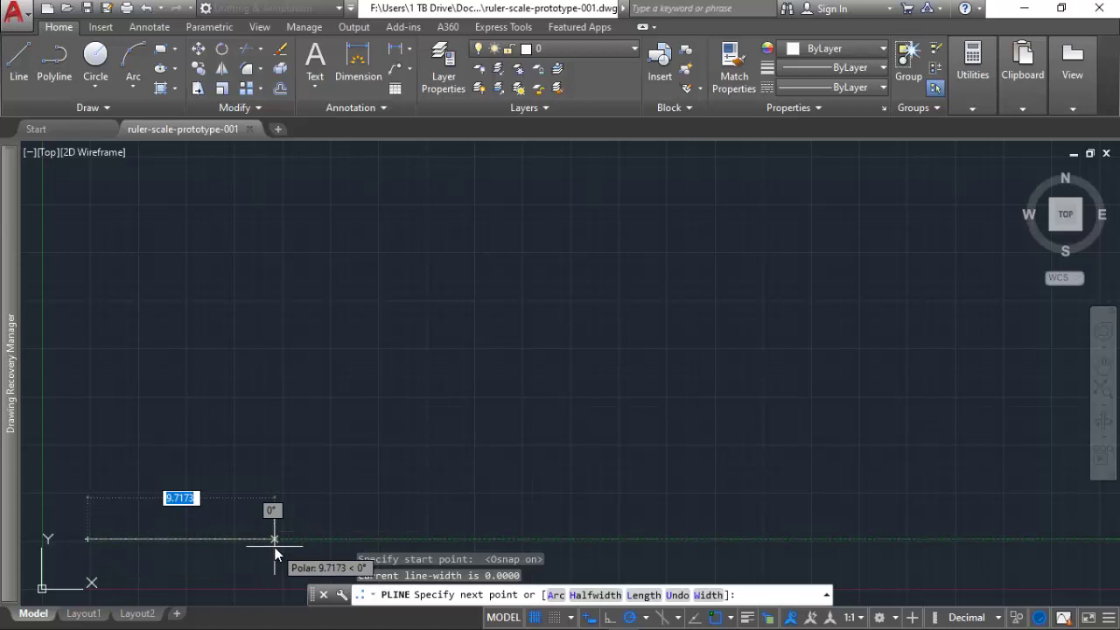
text(11)
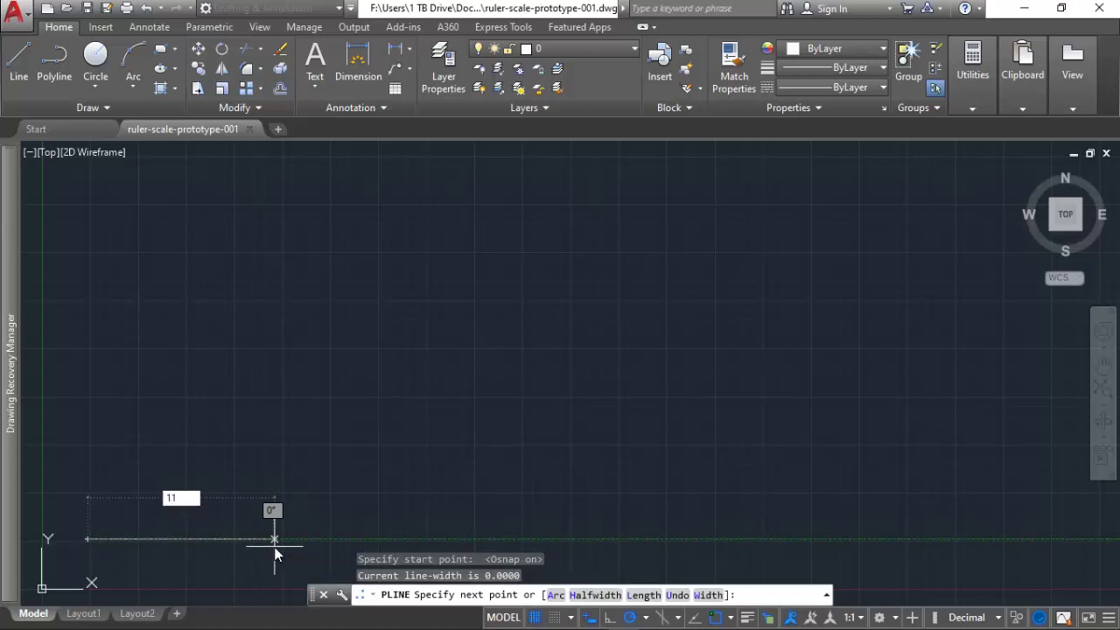
key(Return)
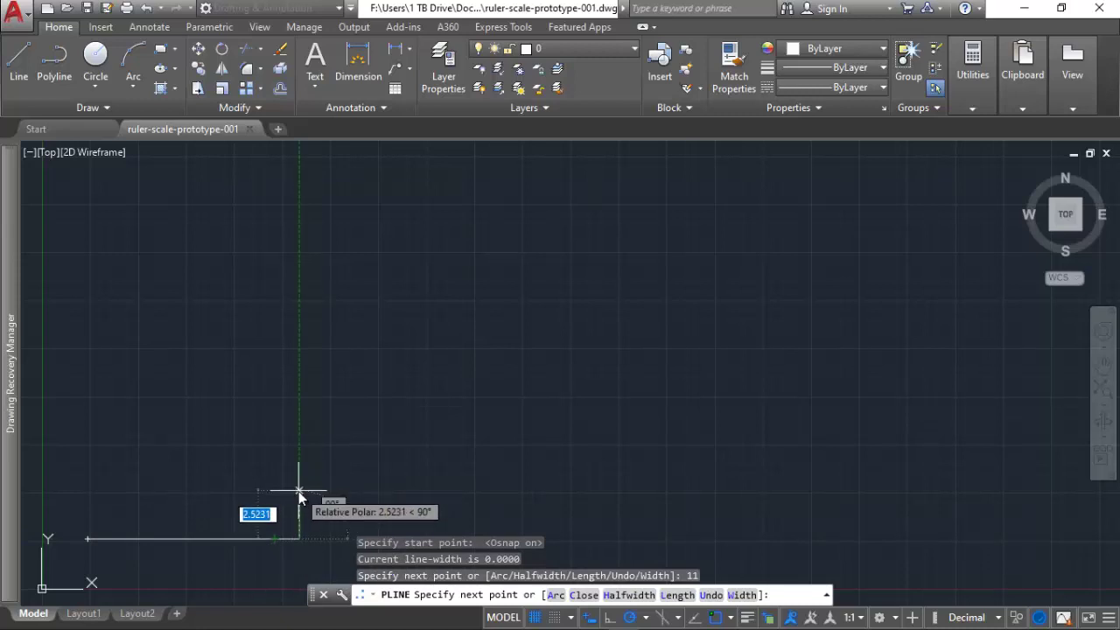
text(1.25)
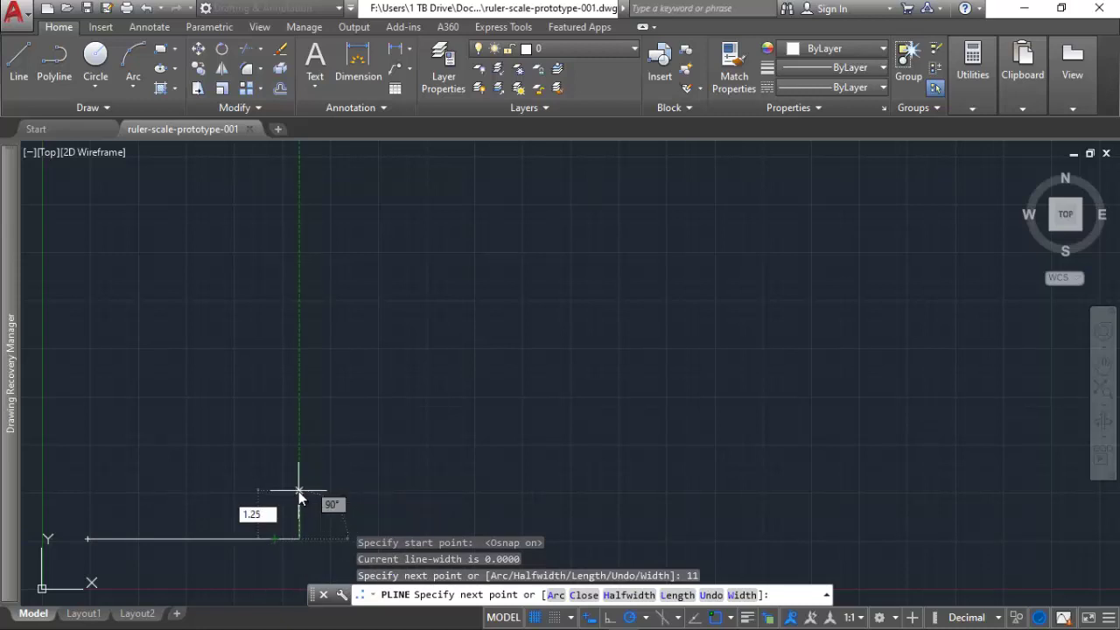
key(Return)
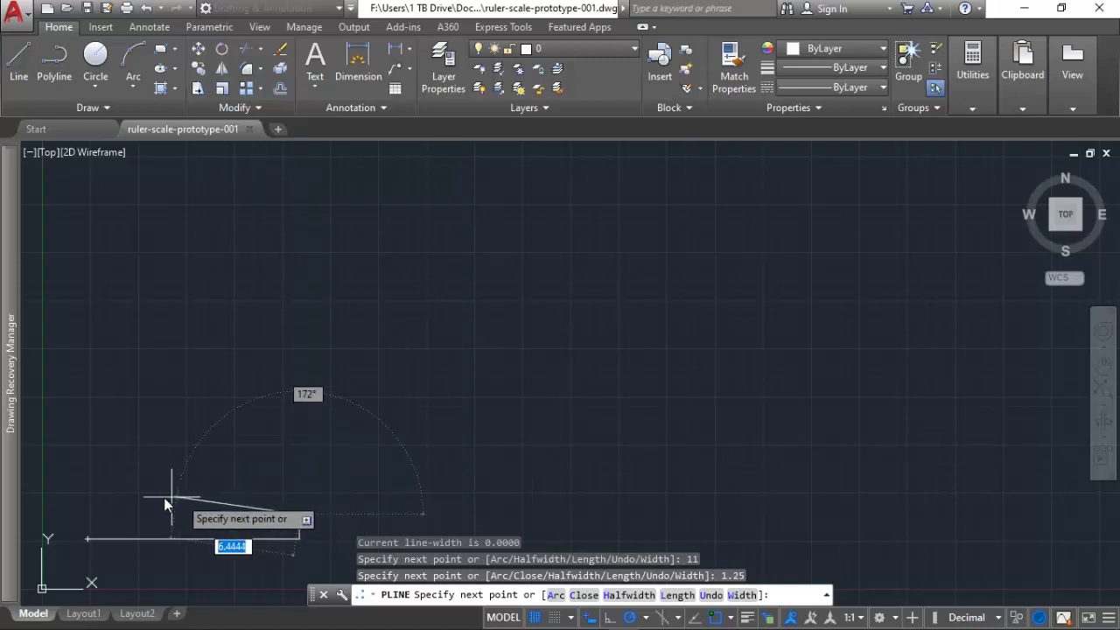
text(11)
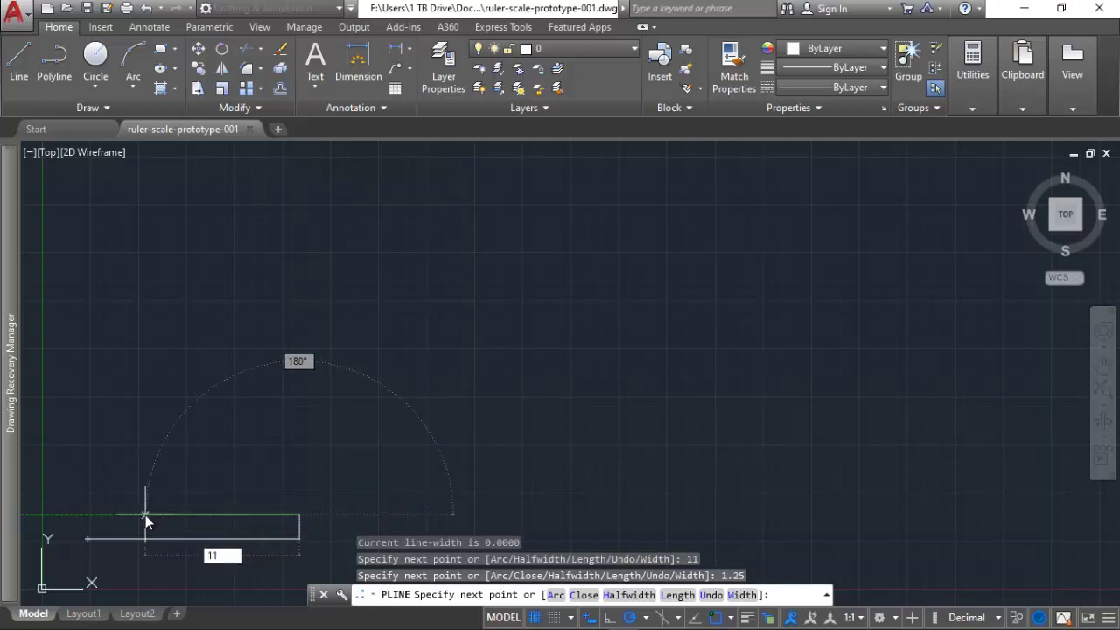
key(Return)
middle_drag(145, 521, 557, 351)
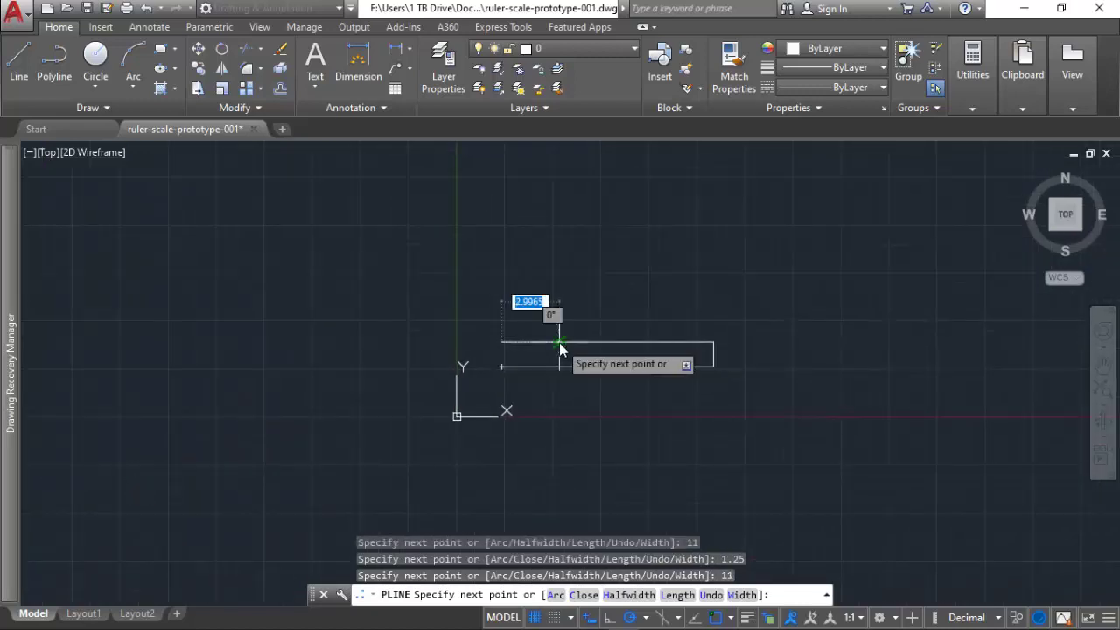
scroll(560, 343, up, 4)
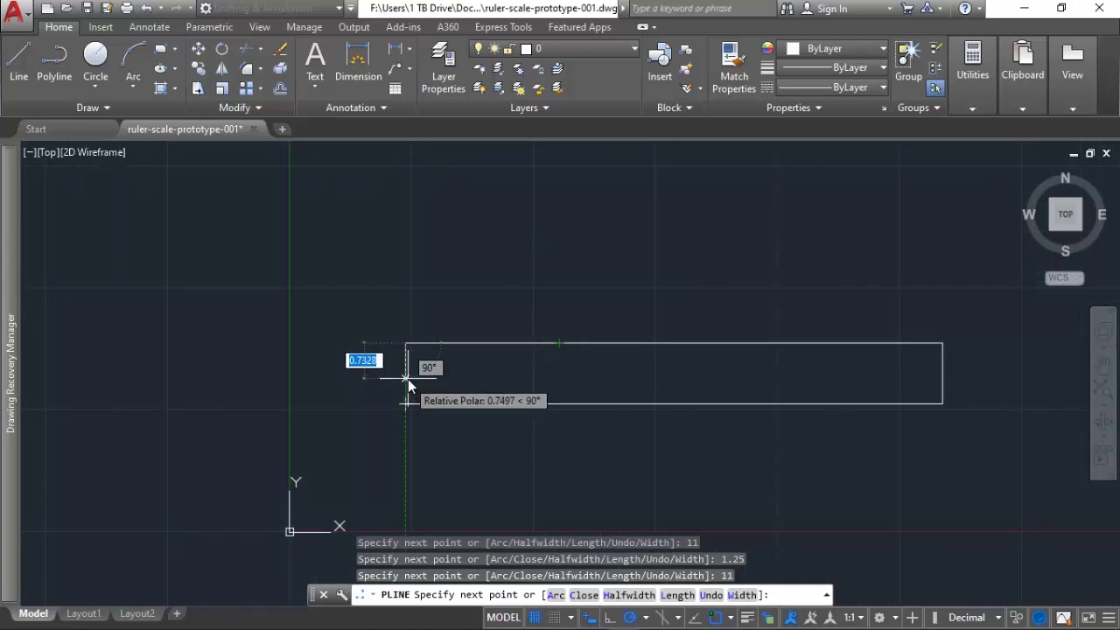
text(c)
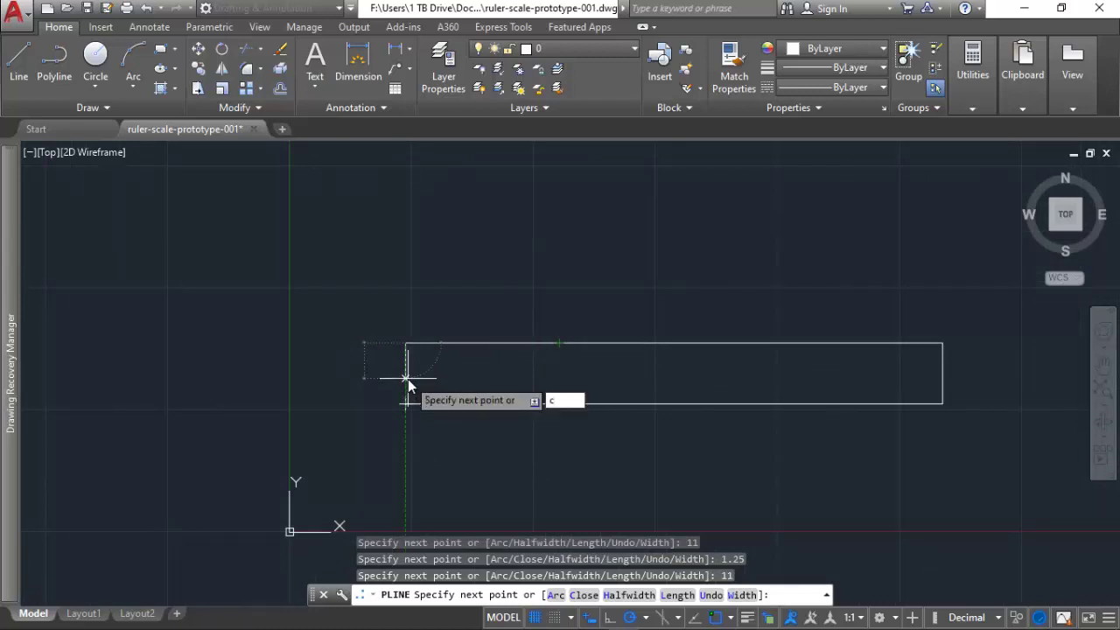
key(Return)
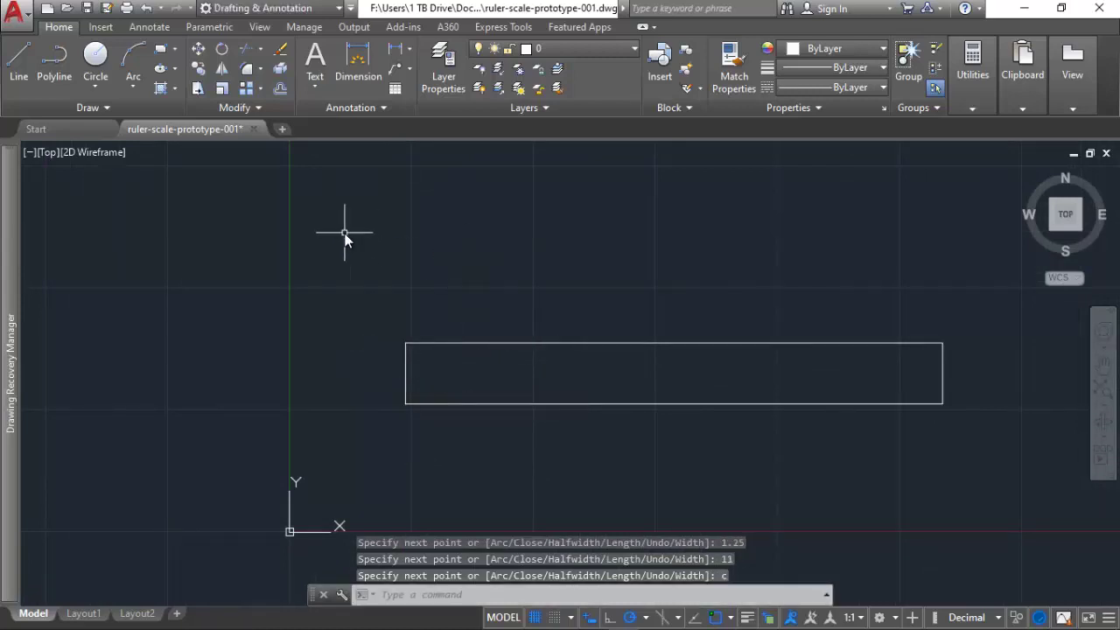
Create a new layer named "mdf ruler" and set its color to index 31
click(446, 78)
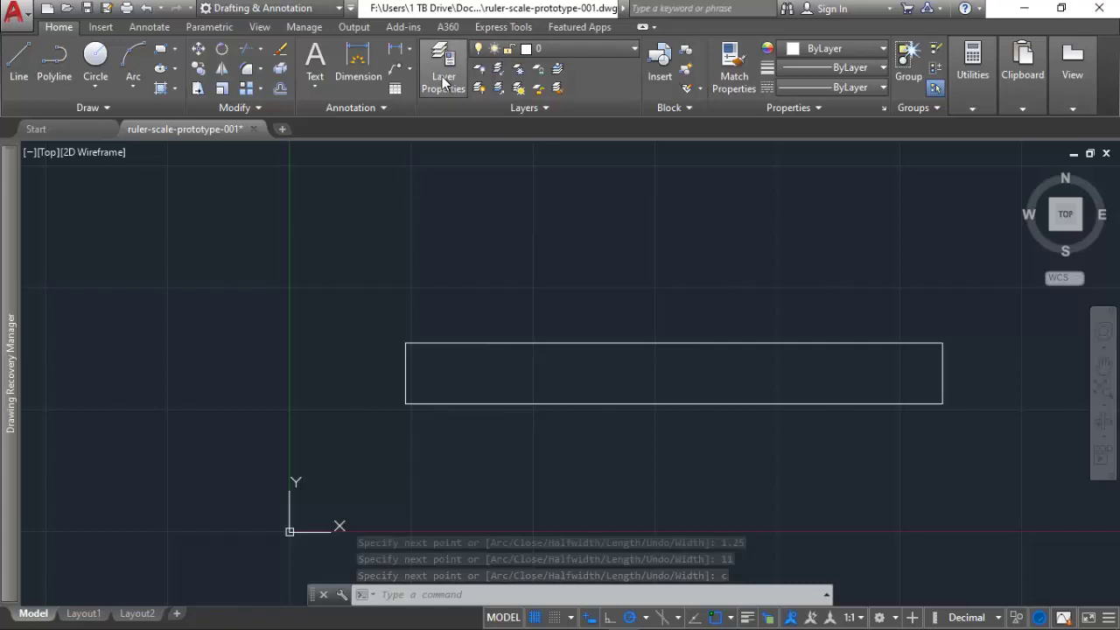
click(444, 82)
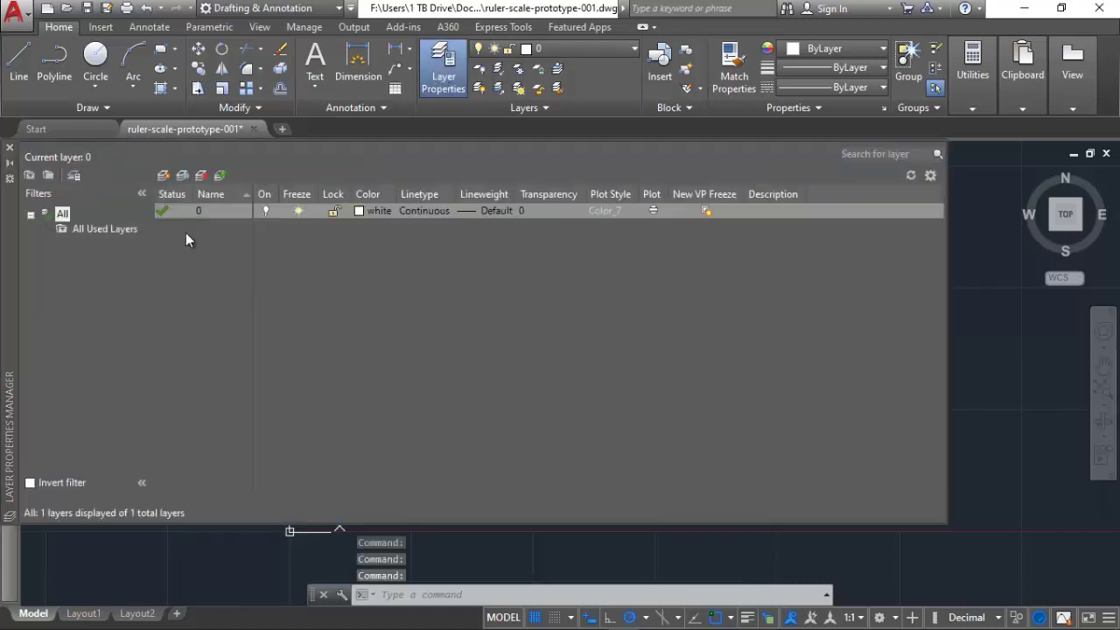
right_click(296, 267)
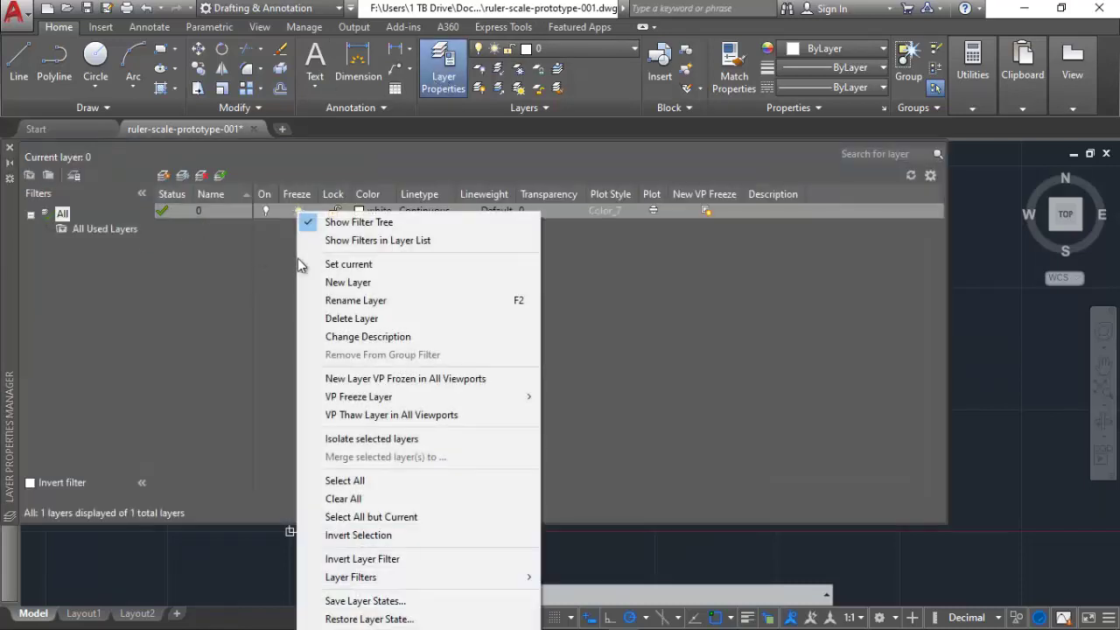
click(164, 175)
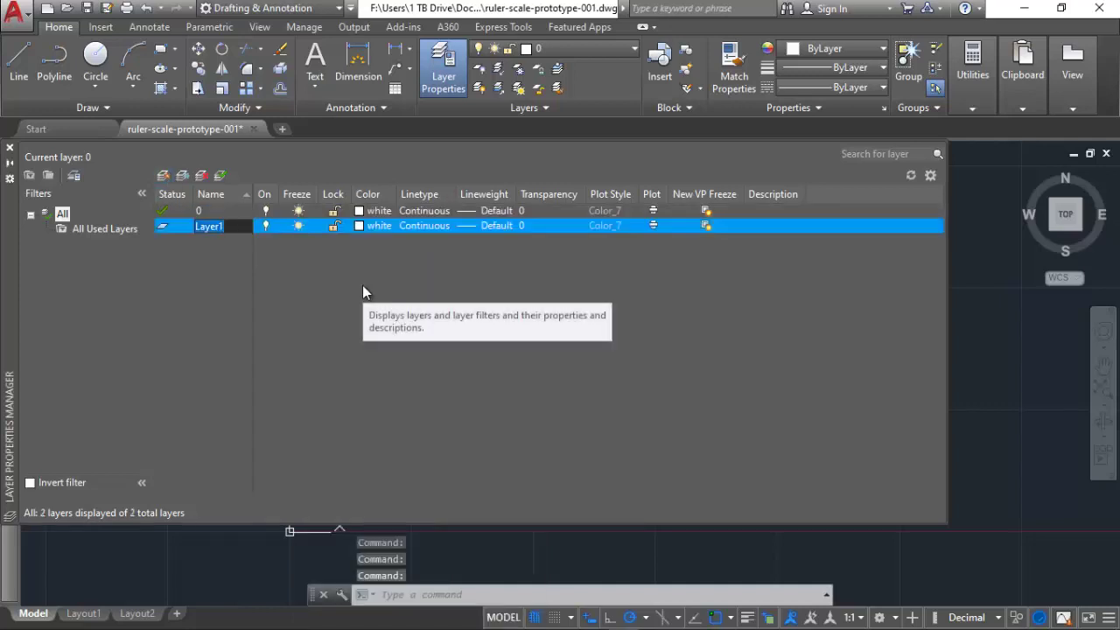
text(md)
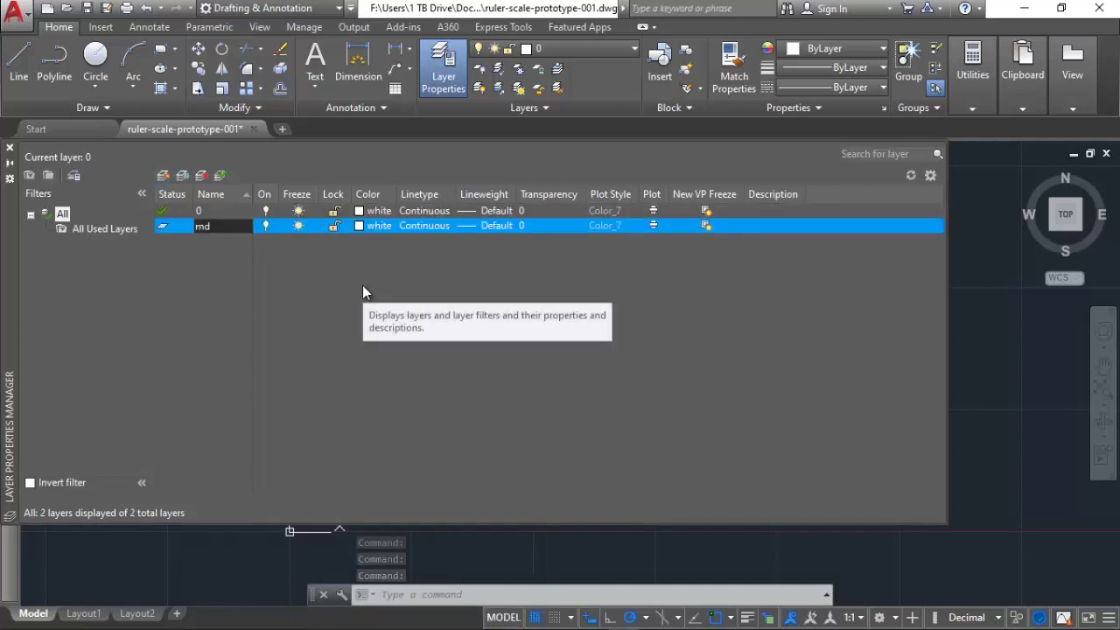
text(f)
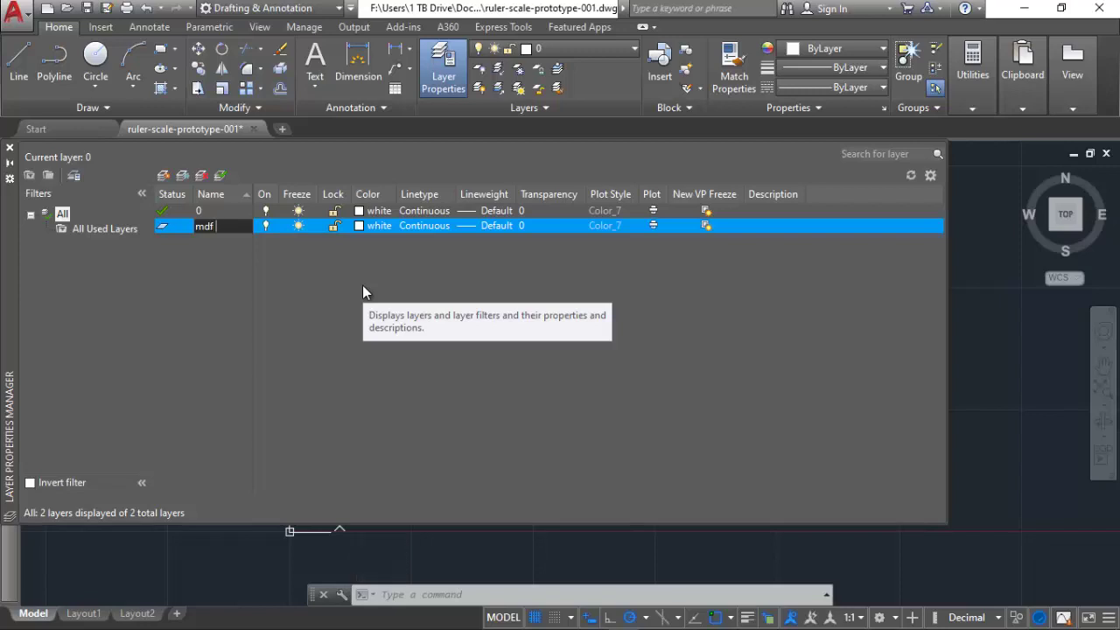
text( ruler)
key(Return)
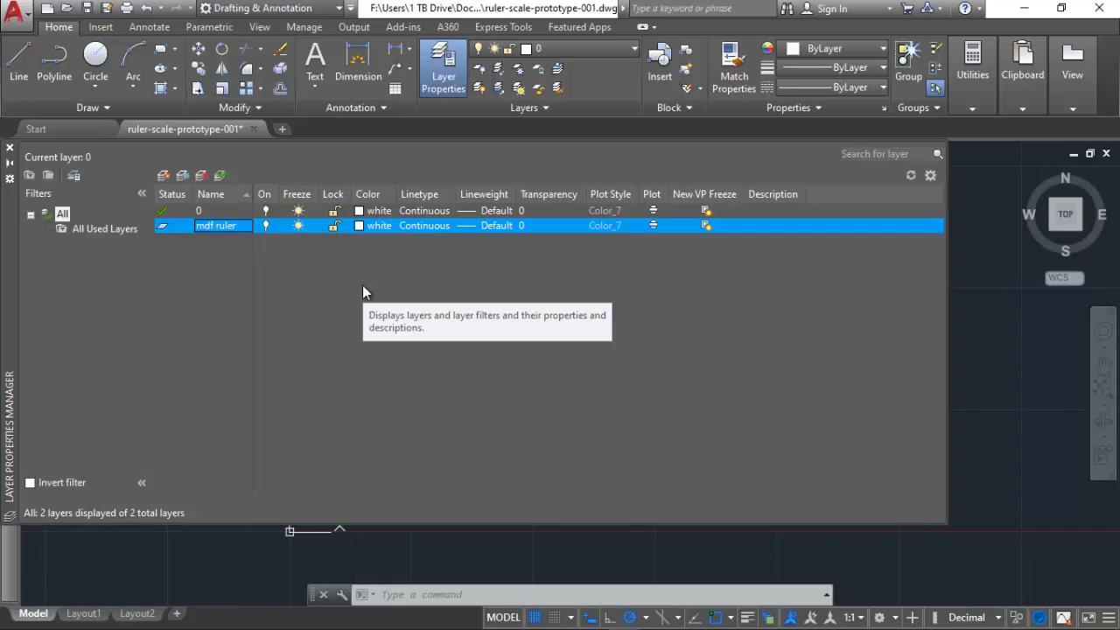
click(358, 226)
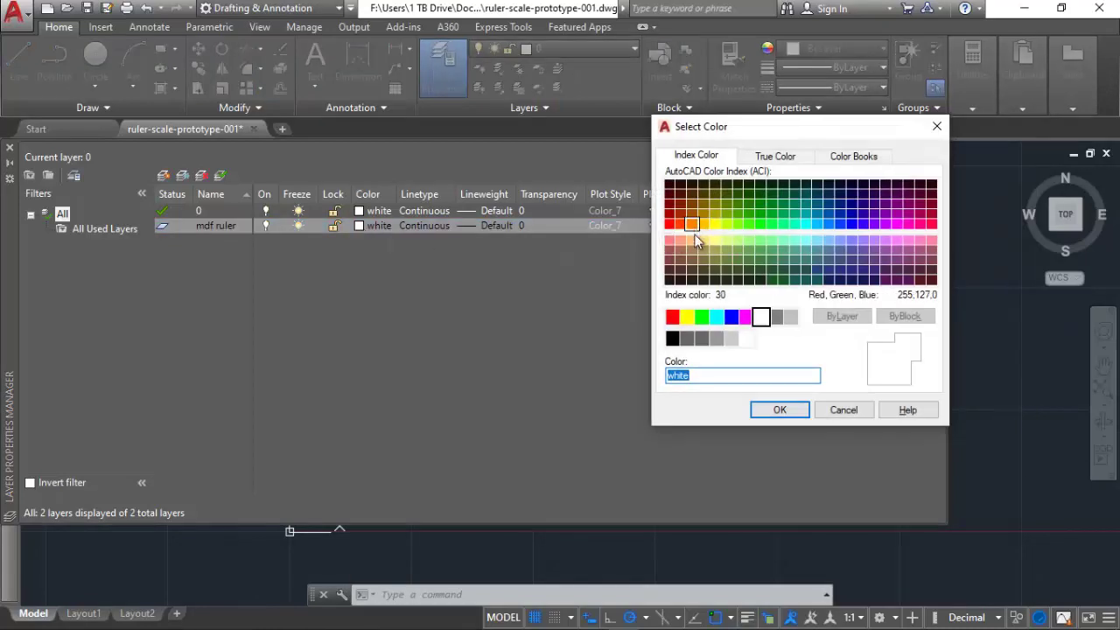
click(692, 241)
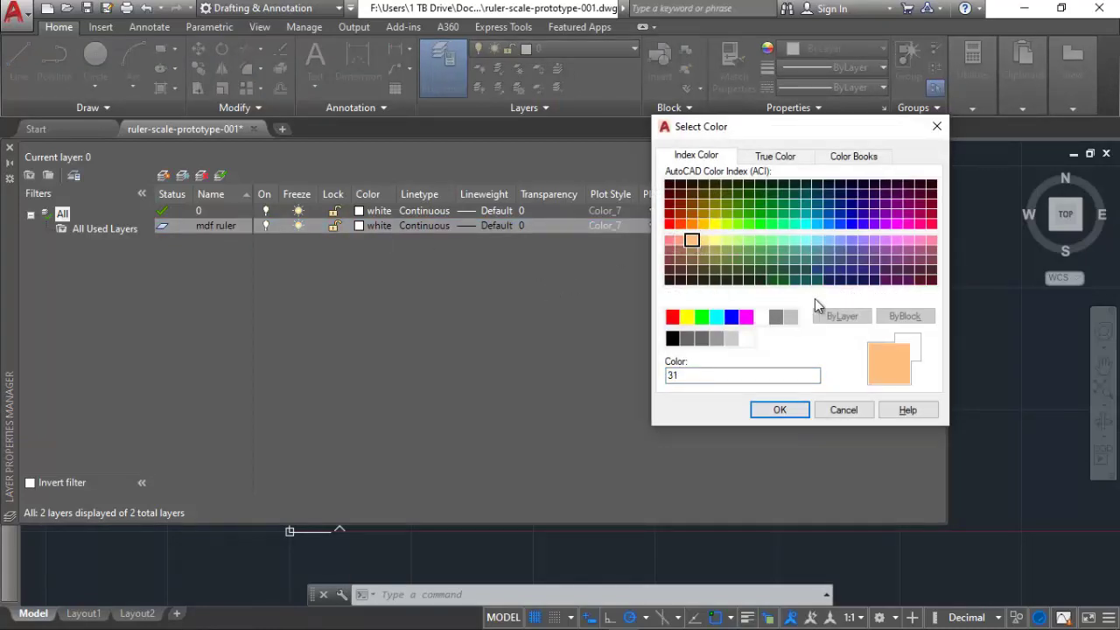
click(765, 411)
Add a new layer named "binder holes" and set its color to index 201
right_click(386, 303)
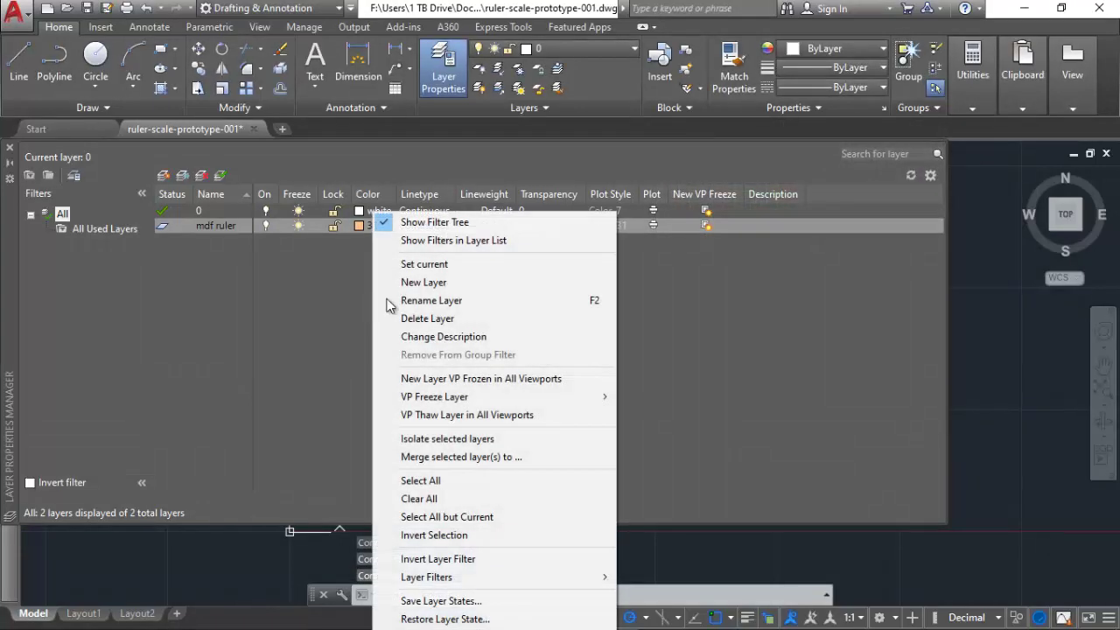
click(443, 282)
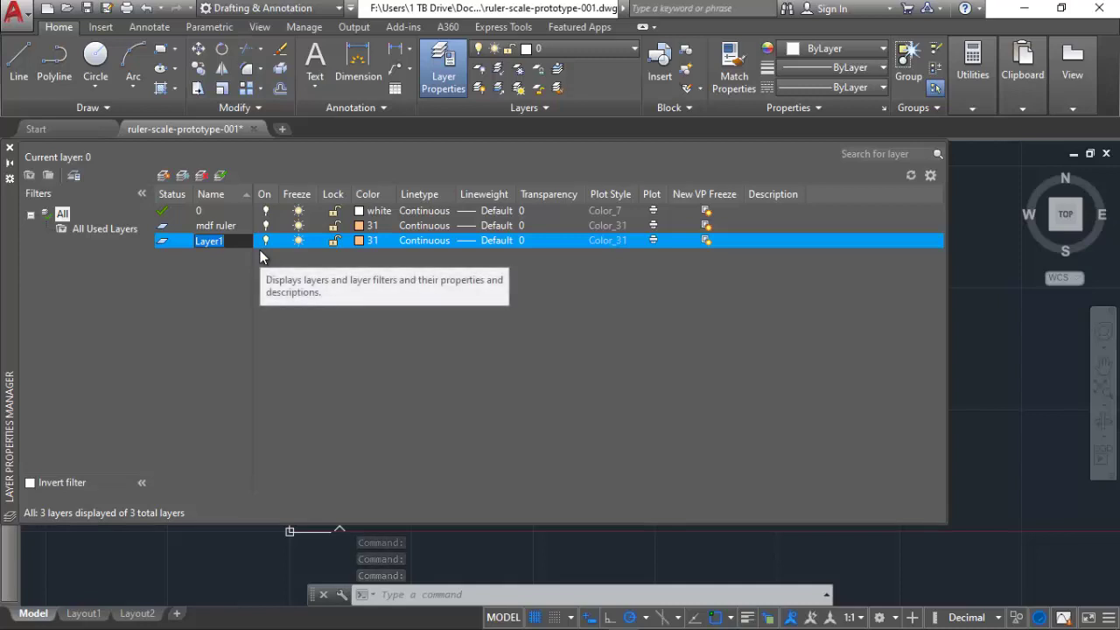
text(binder holes)
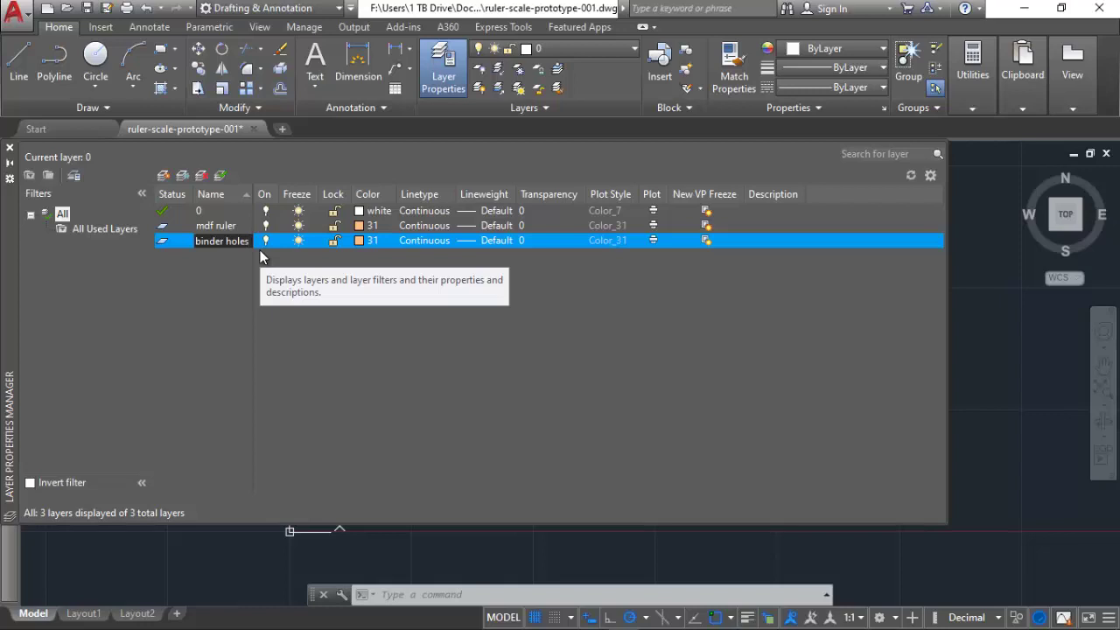
click(359, 241)
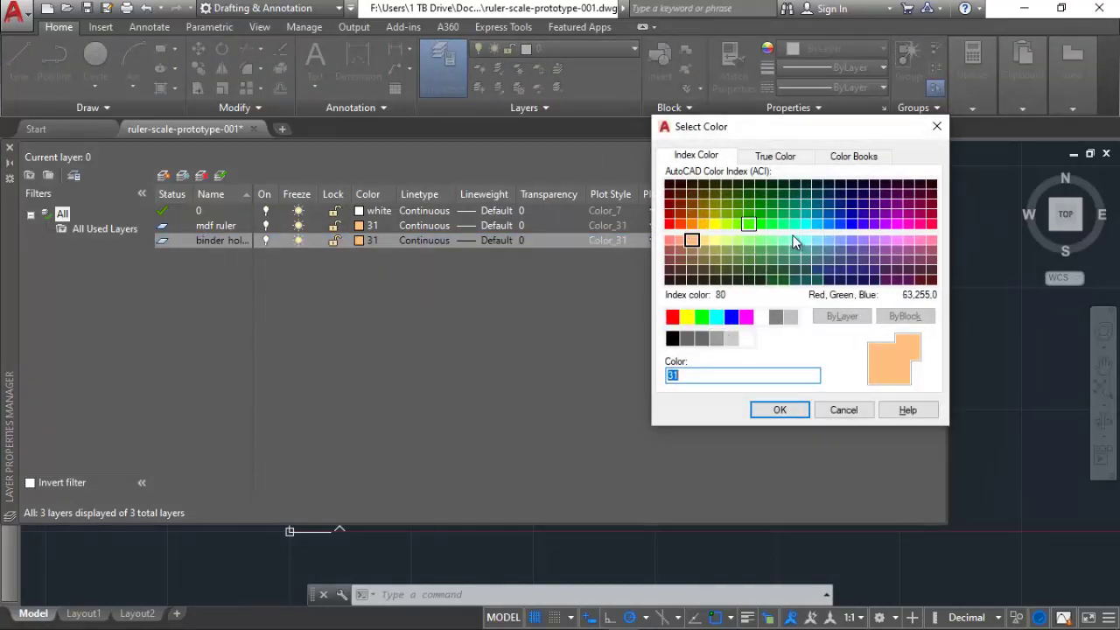
click(887, 241)
click(772, 413)
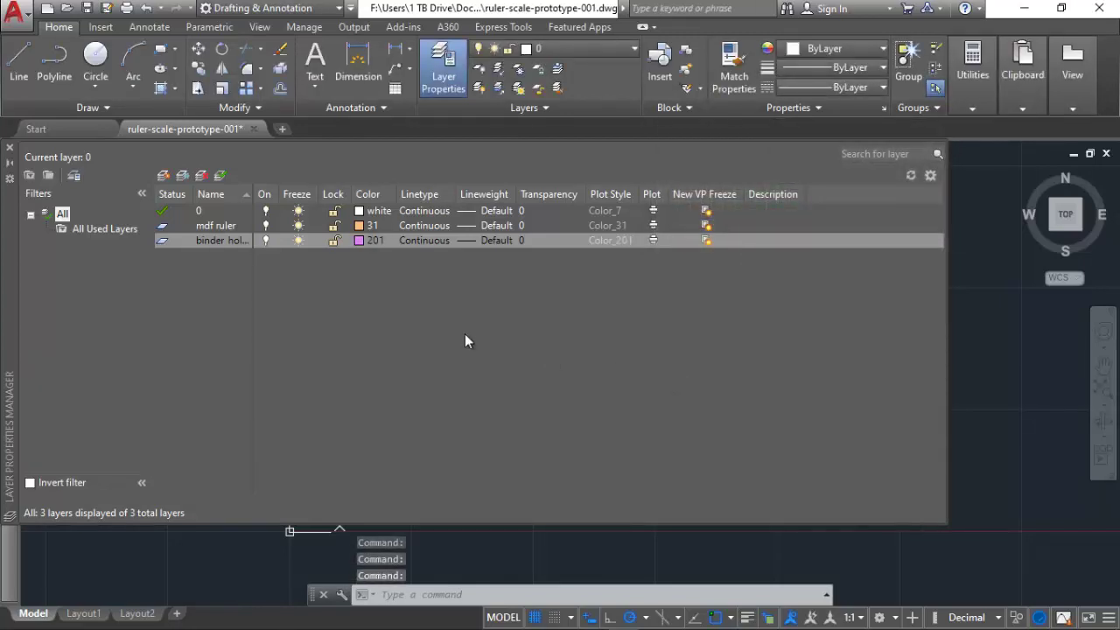
Add a new layer named "name" and set its color to index 253
right_click(455, 306)
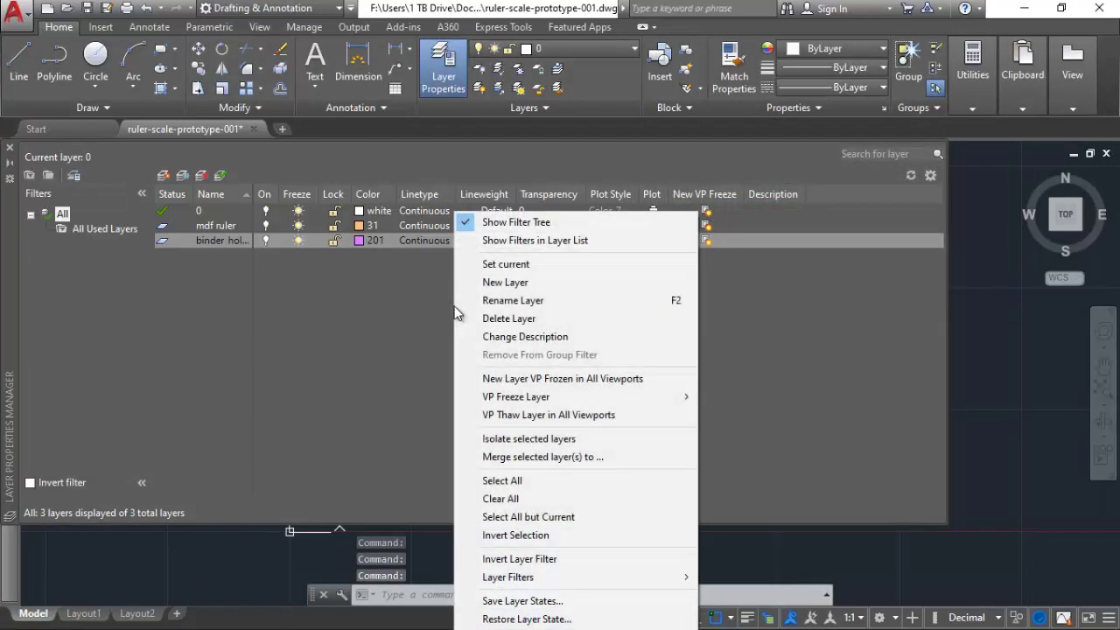
click(533, 287)
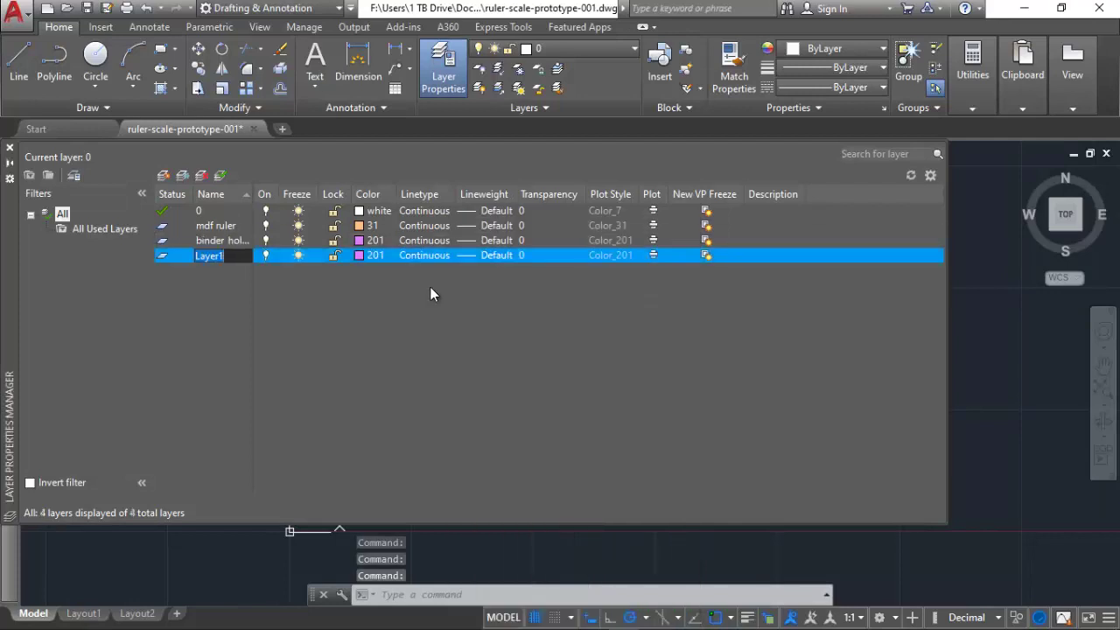
text(n)
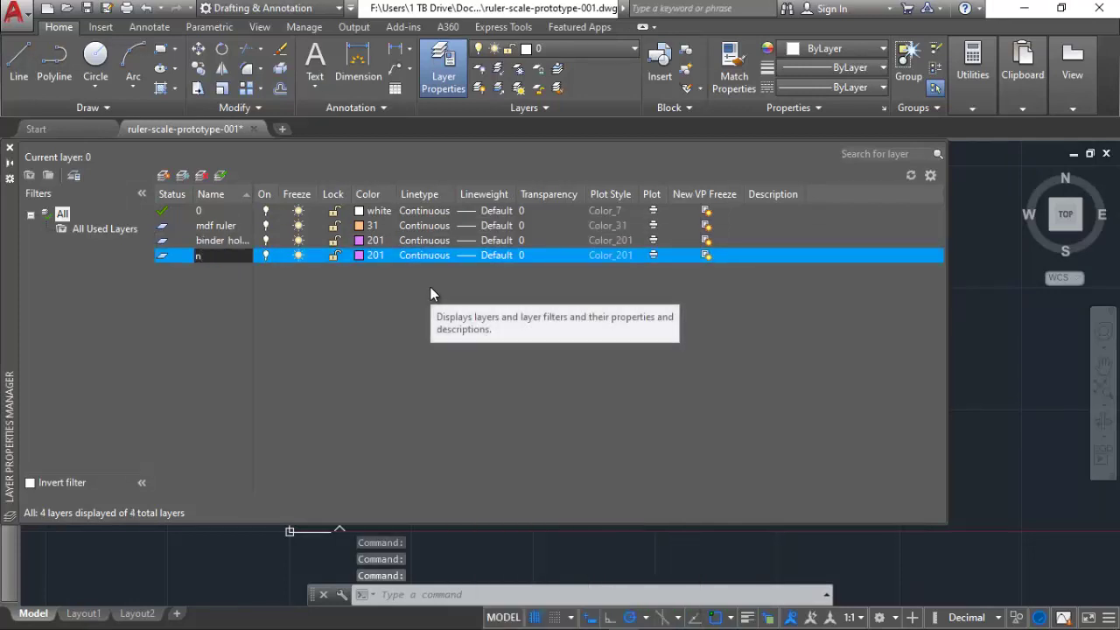
text(ame)
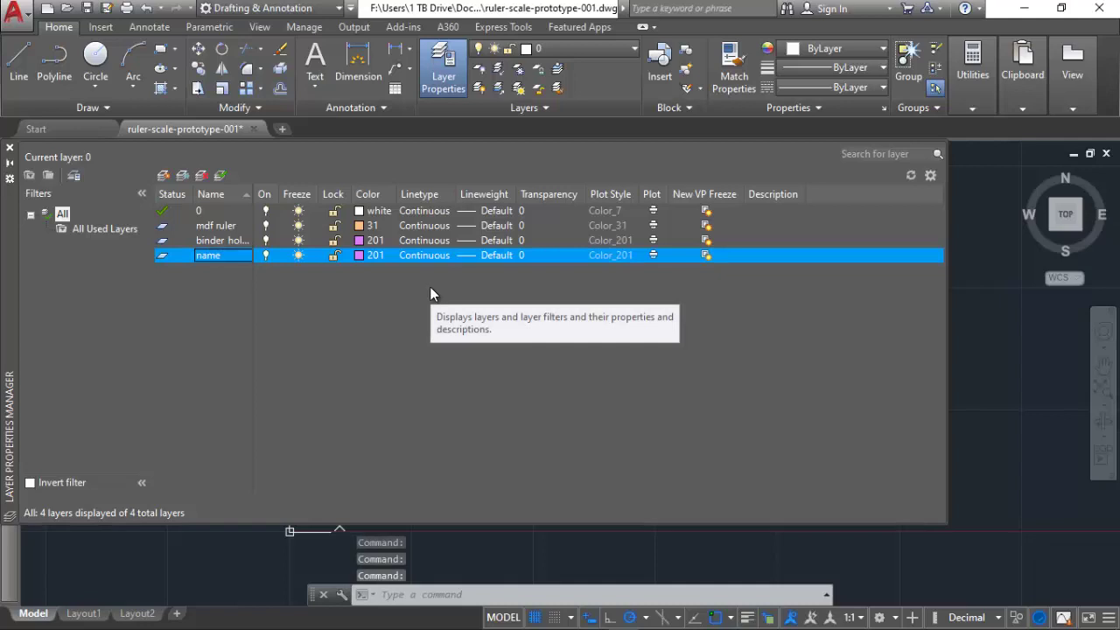
click(358, 257)
click(716, 339)
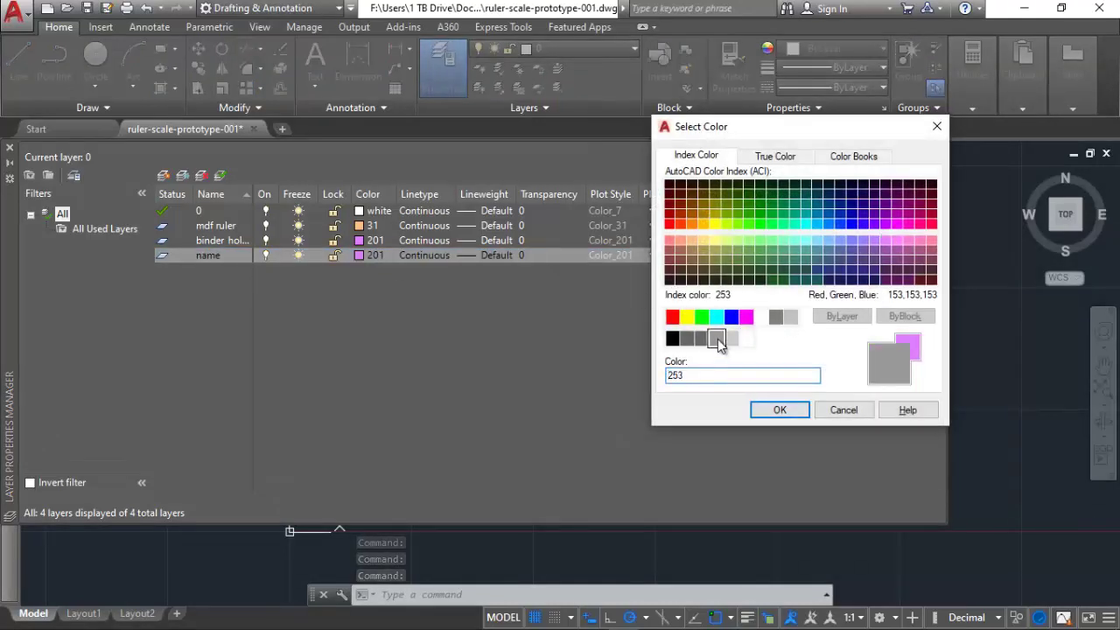
click(798, 413)
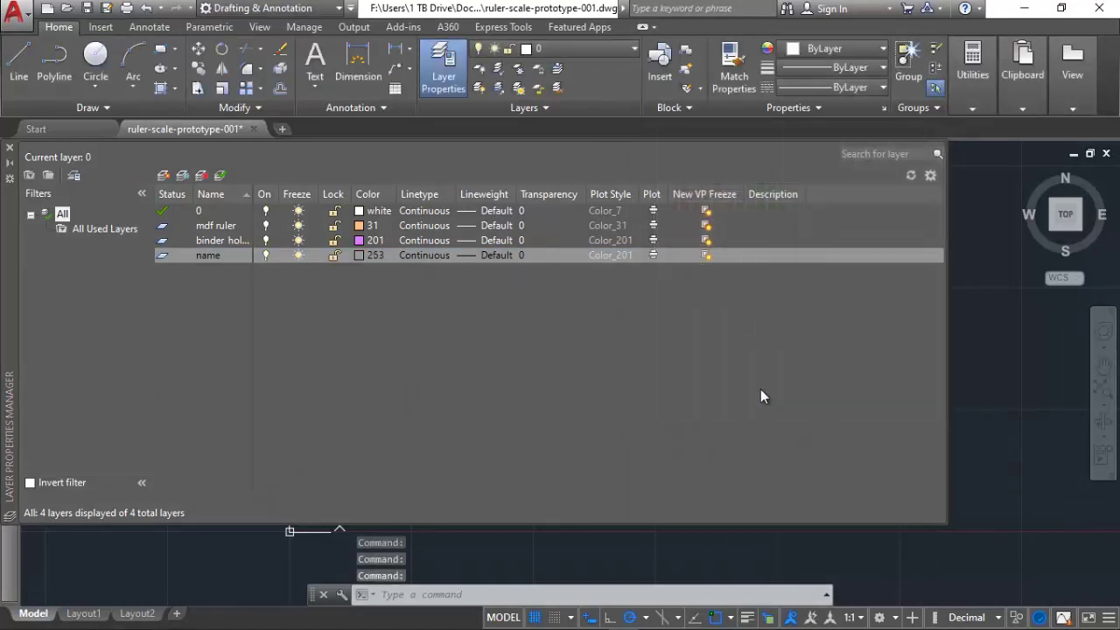
Add a new layer named "imperial" to the drawing
right_click(304, 295)
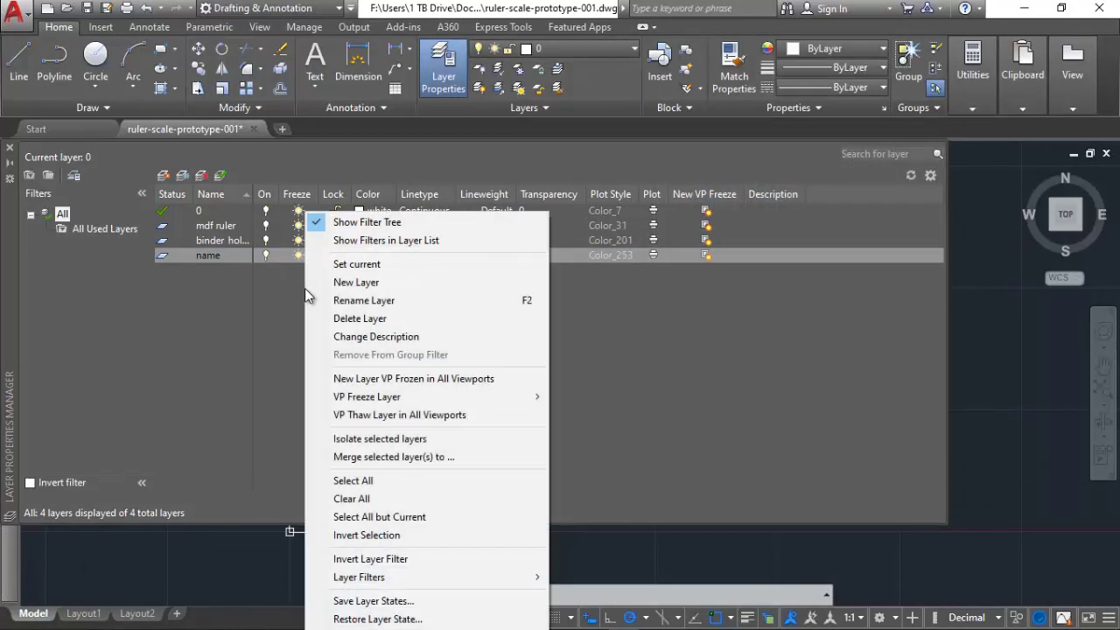
click(352, 282)
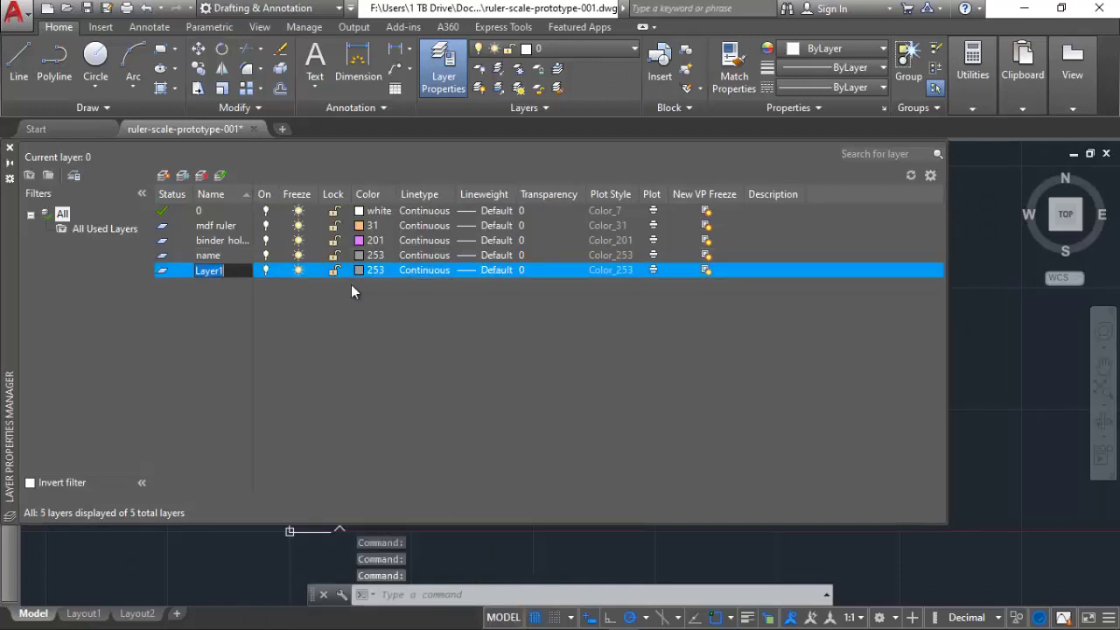
text(imp)
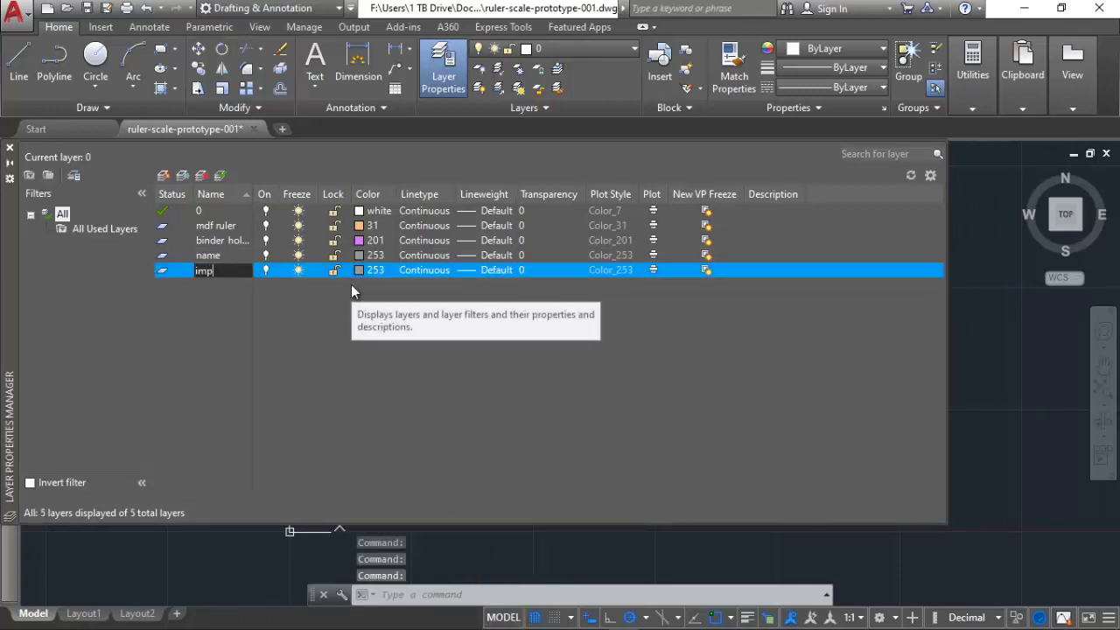
text(erial)
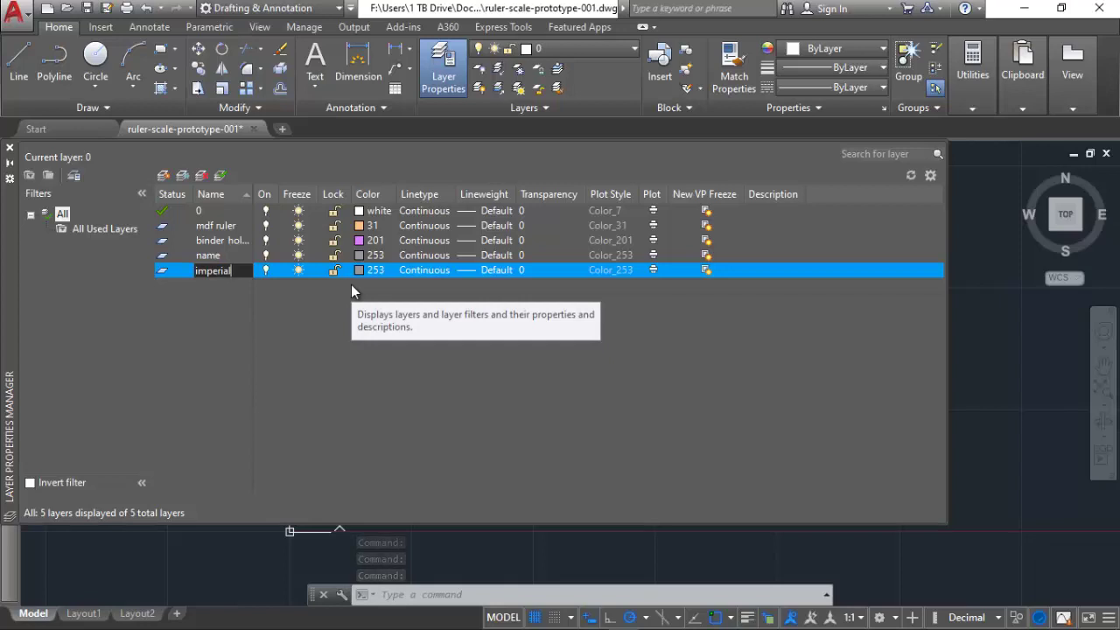
text( mark)
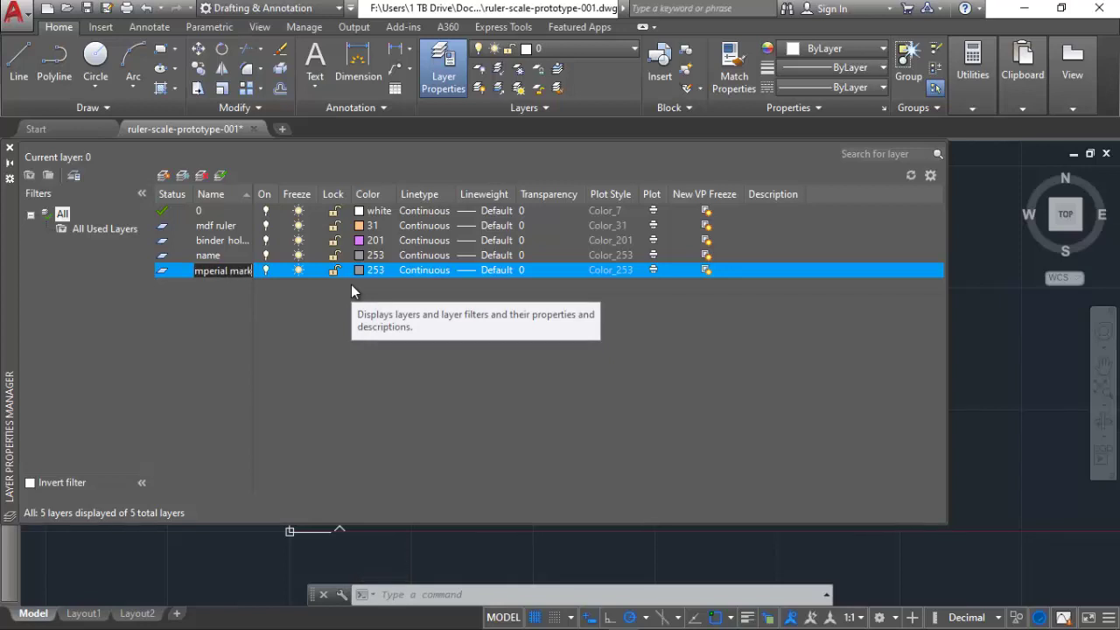
text(s)
key(BackSpace)
key(BackSpace)
key(BackSpace)
key(BackSpace)
key(BackSpace)
key(BackSpace)
key(Return)
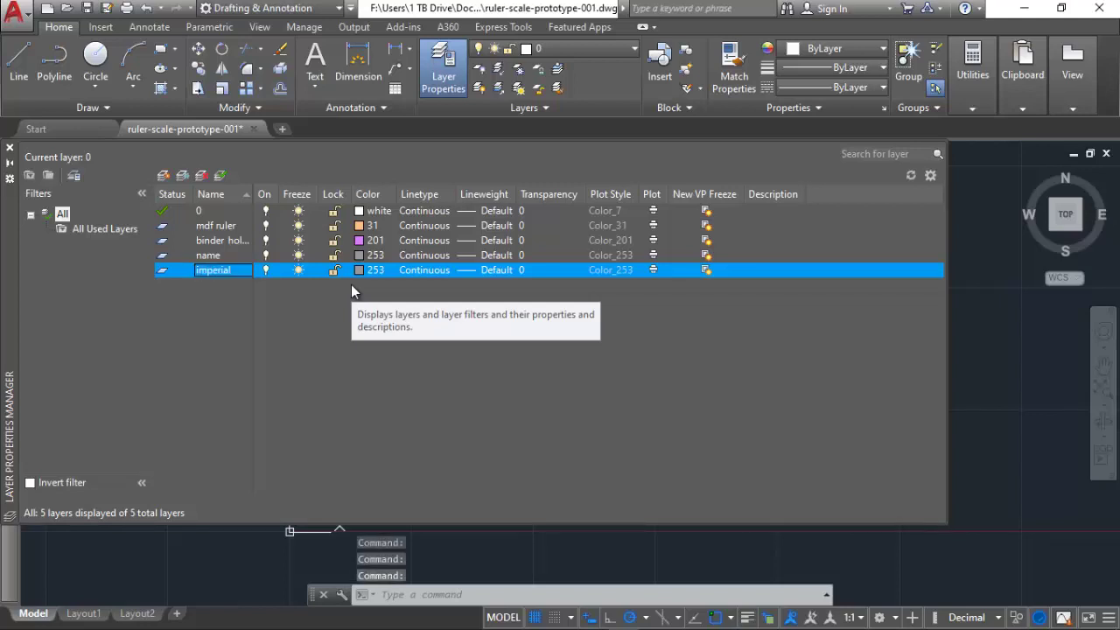
Add another new layer named "arch scale" to the drawing
click(163, 176)
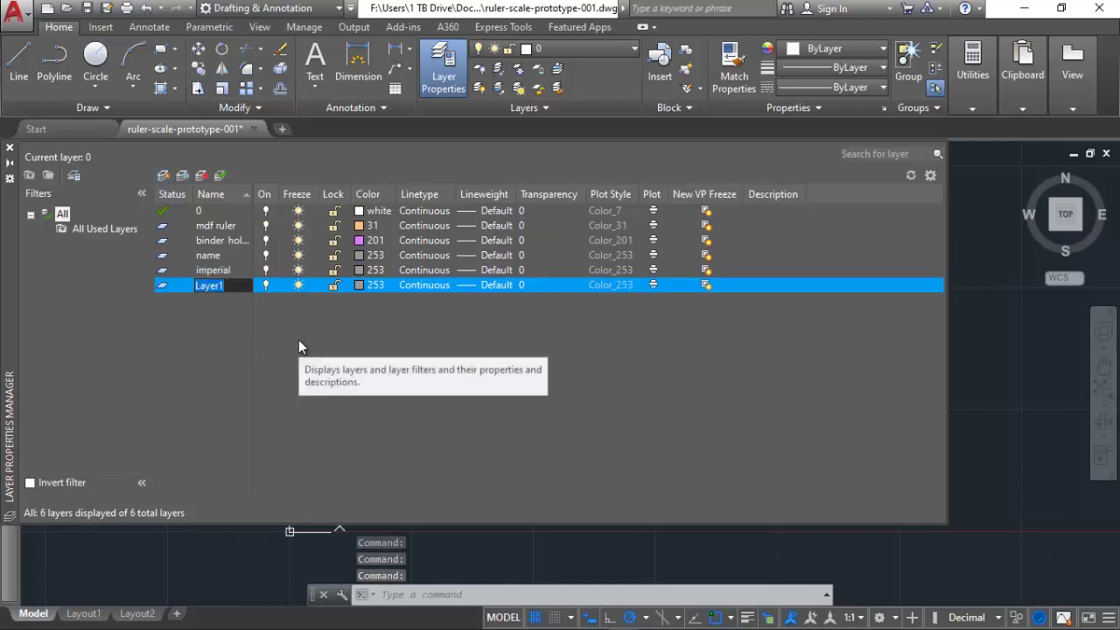
text(arch scale)
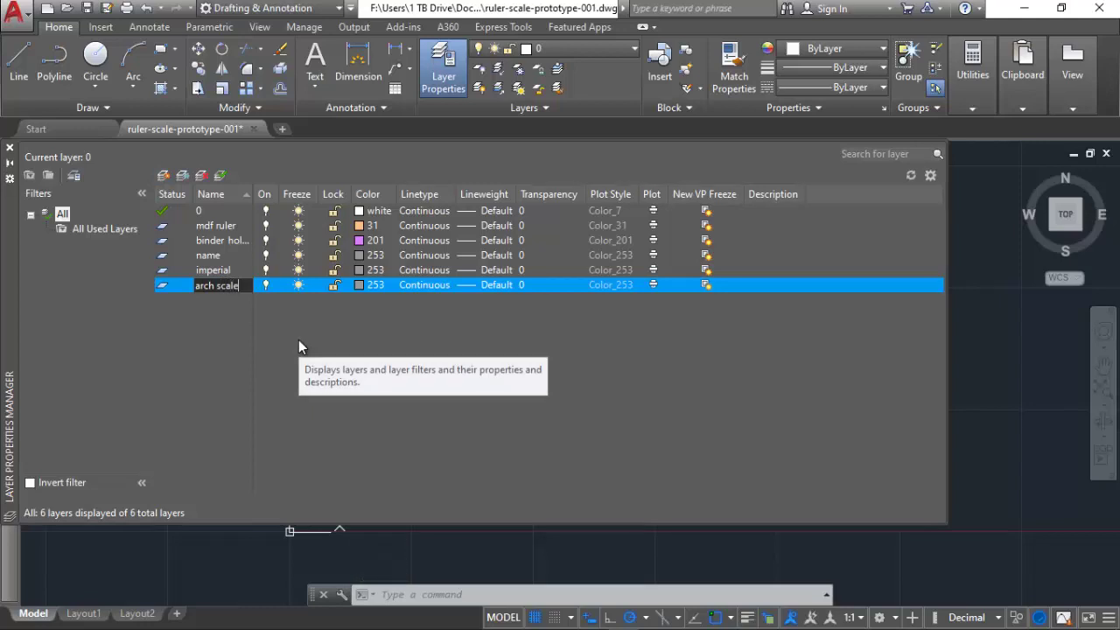
key(Return)
key(Return)
key(Return)
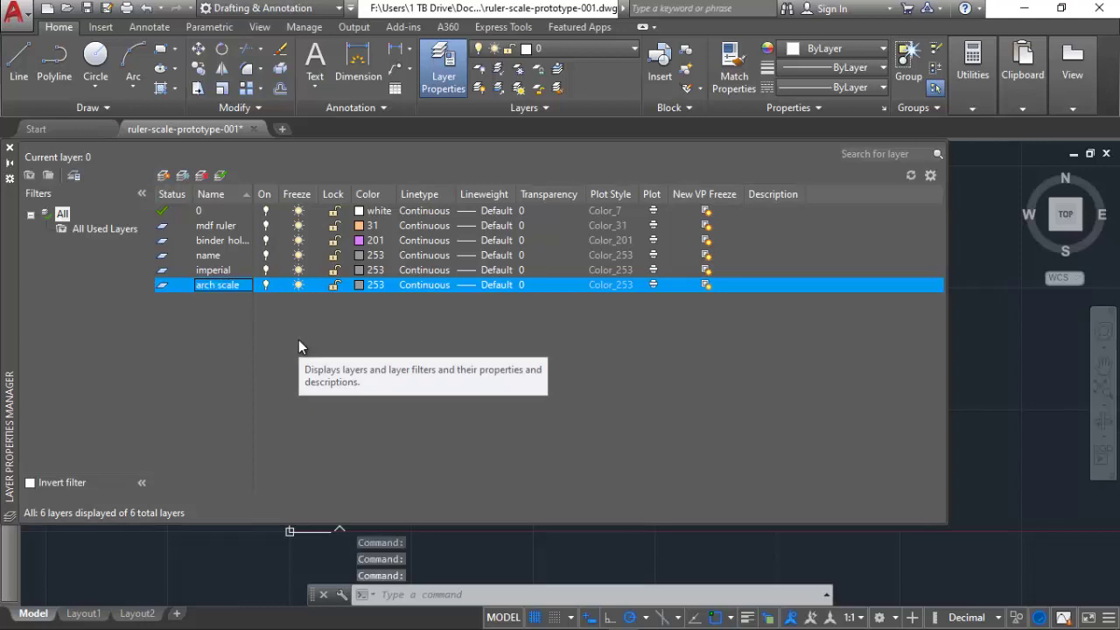
Set the imperial layer's color to index 80 and the arch scale layer's color to index 140
click(359, 271)
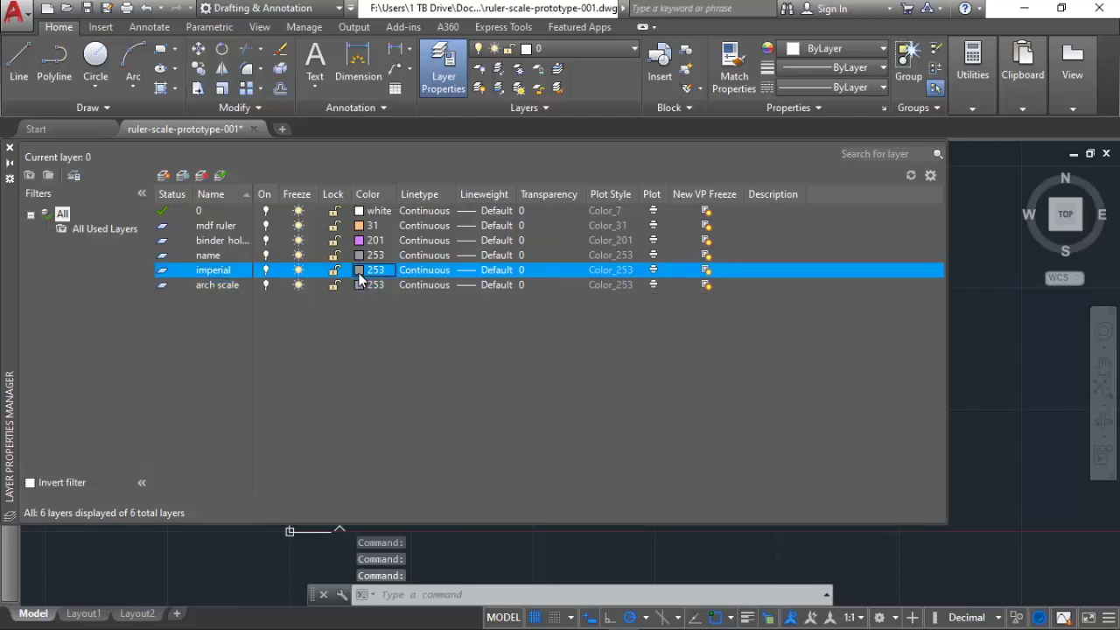
click(359, 275)
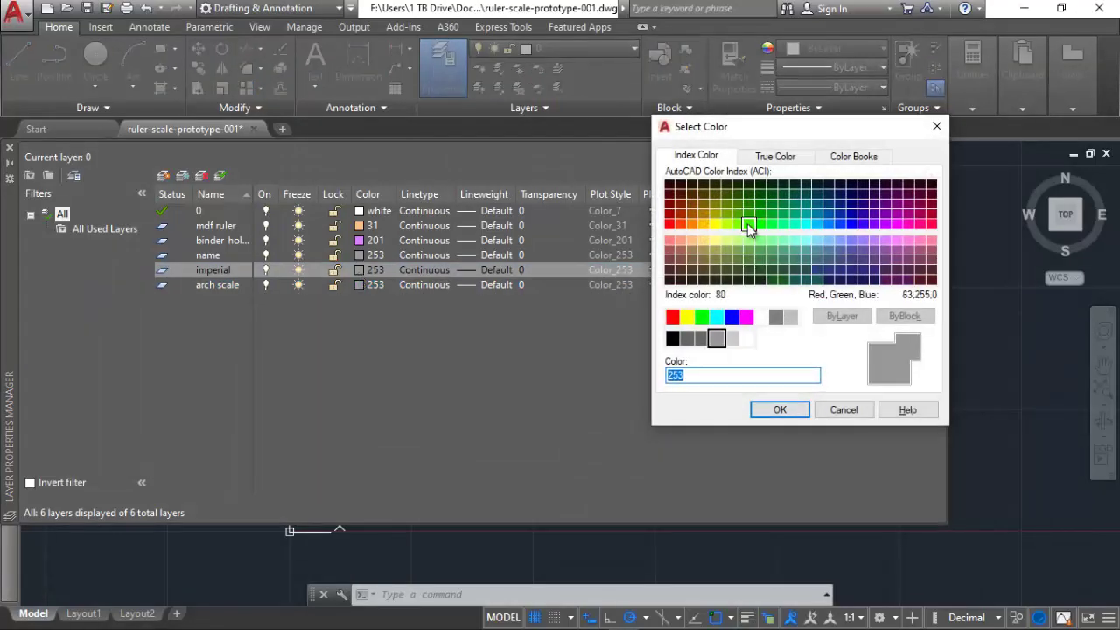
click(747, 223)
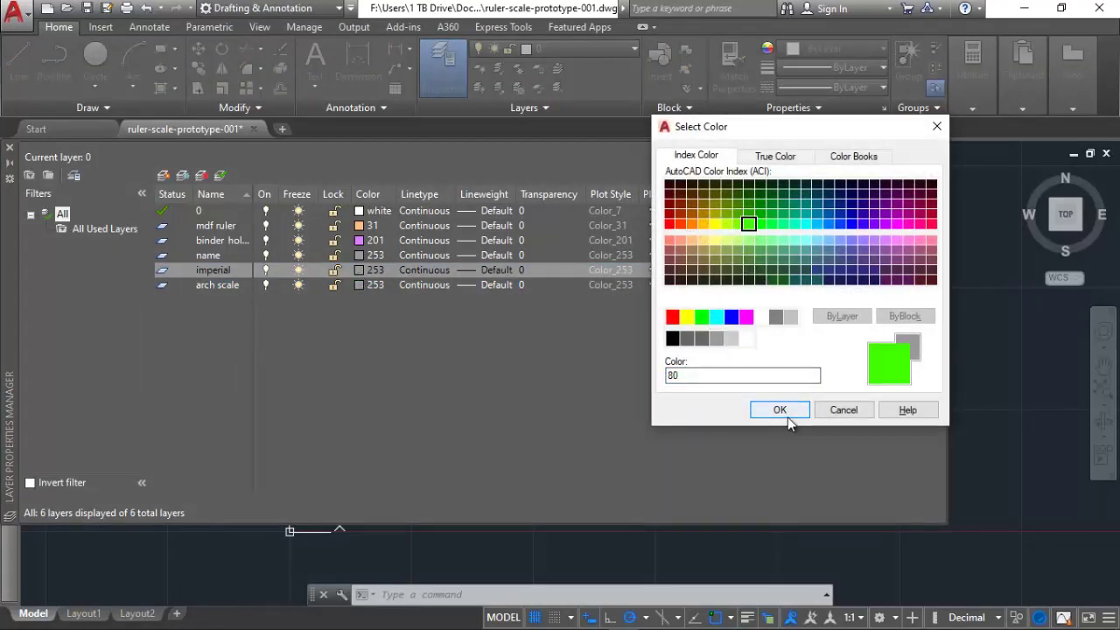
click(783, 413)
click(358, 286)
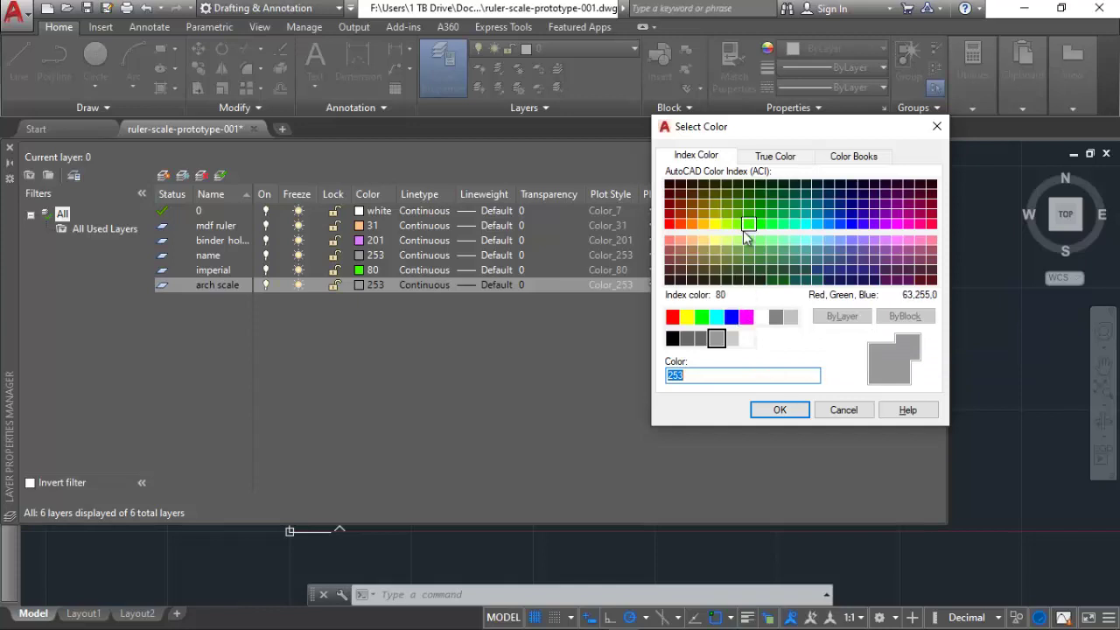
click(817, 224)
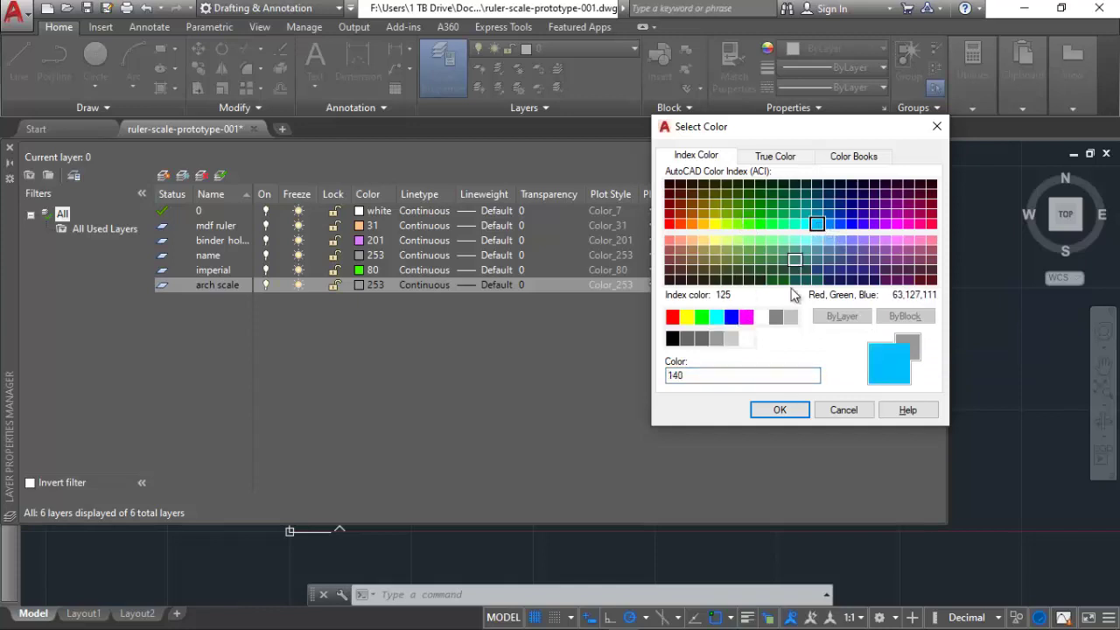
click(780, 411)
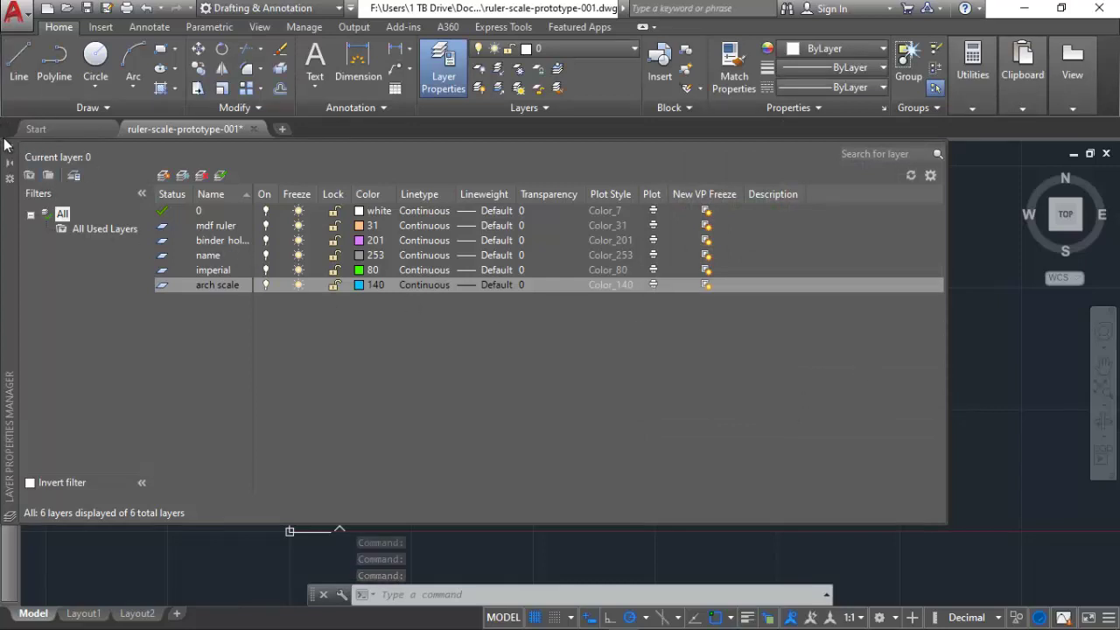
Make mdf ruler the current layer and assign the ruler outline to that layer
double_click(161, 229)
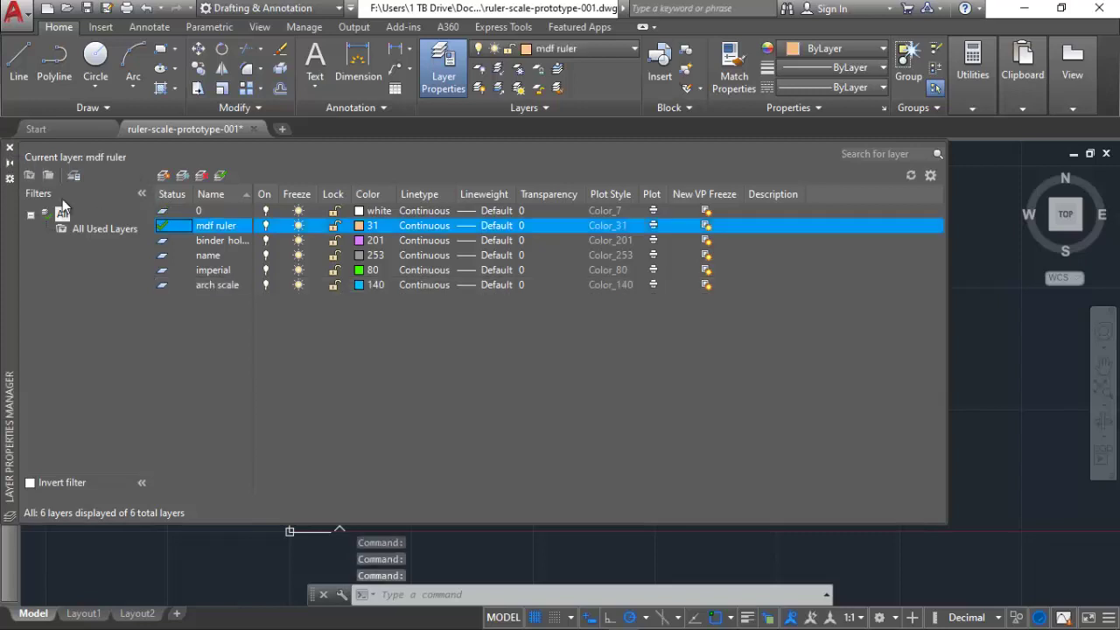
click(10, 147)
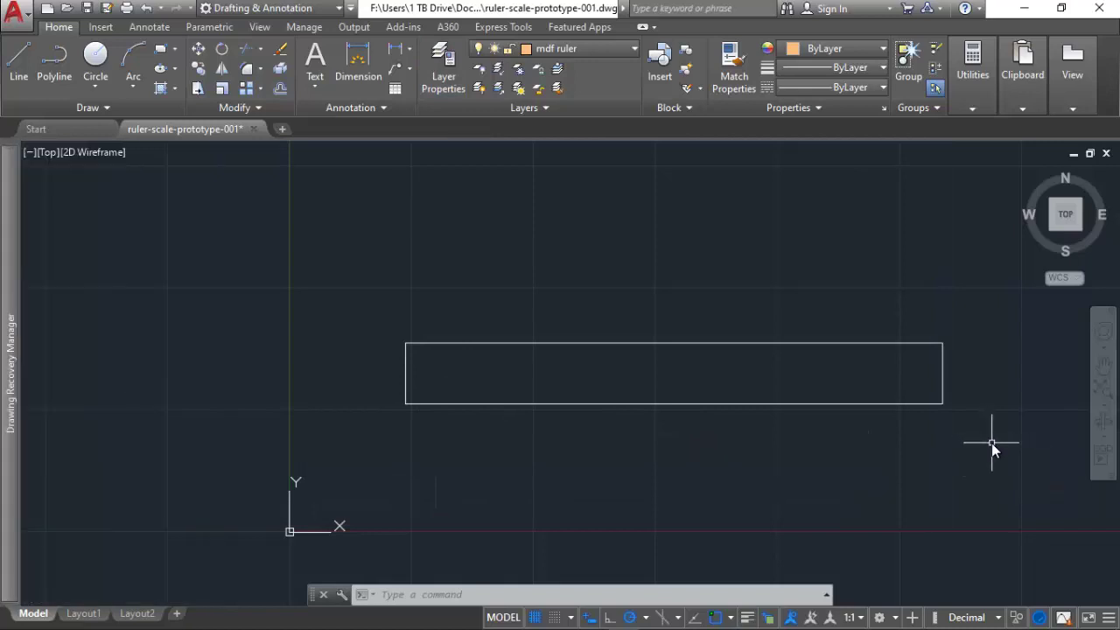
click(992, 443)
click(319, 299)
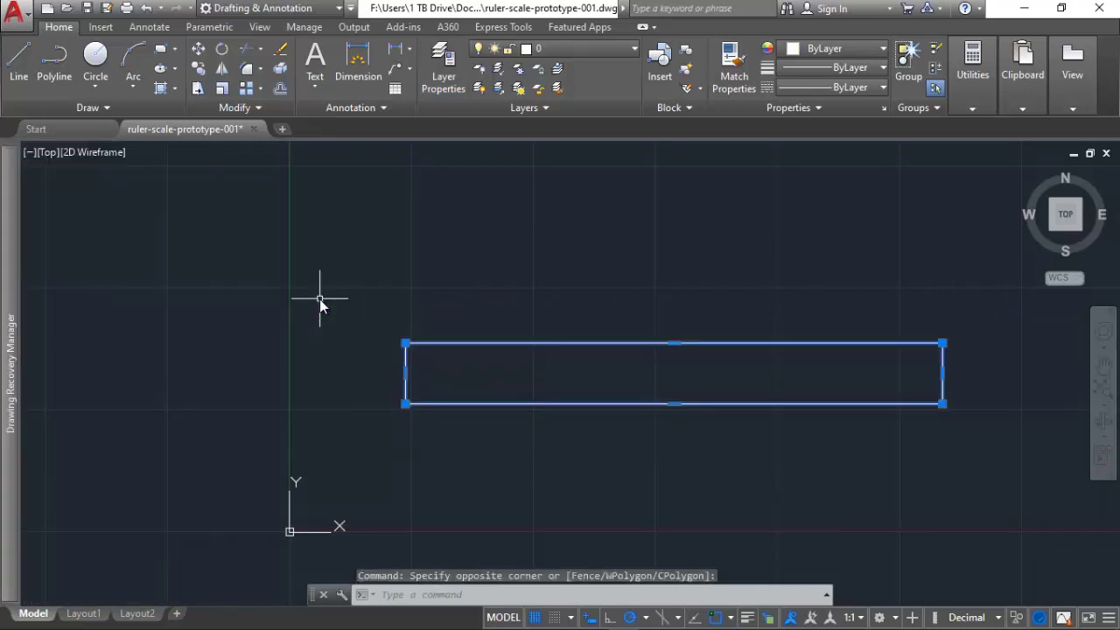
click(560, 51)
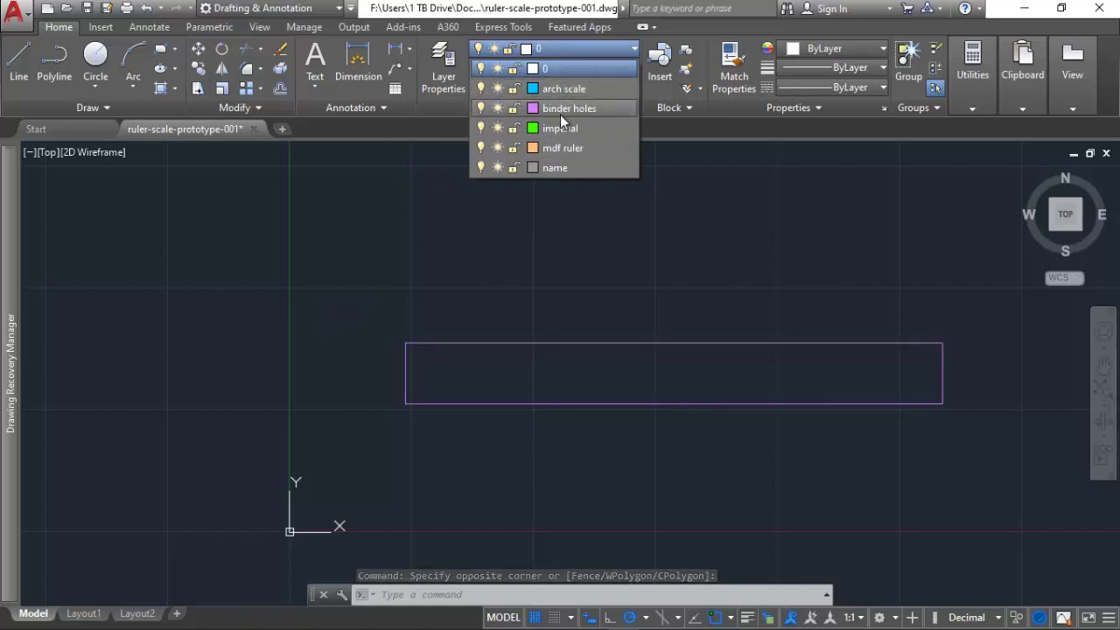
click(556, 147)
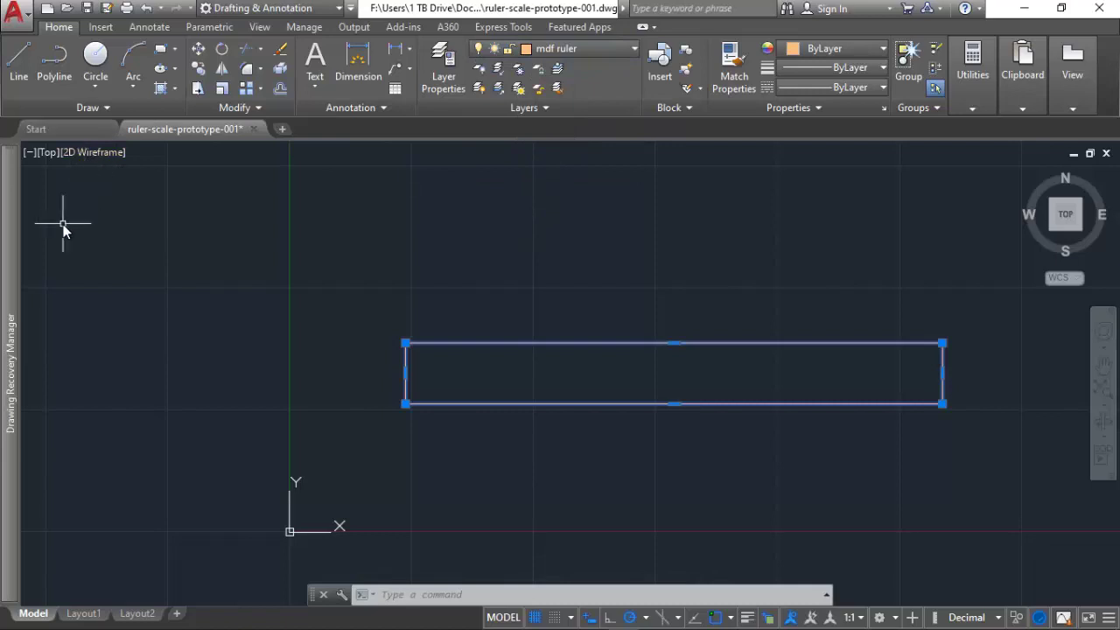
Close the Drawing Recovery Manager palette
mouse_move(8, 248)
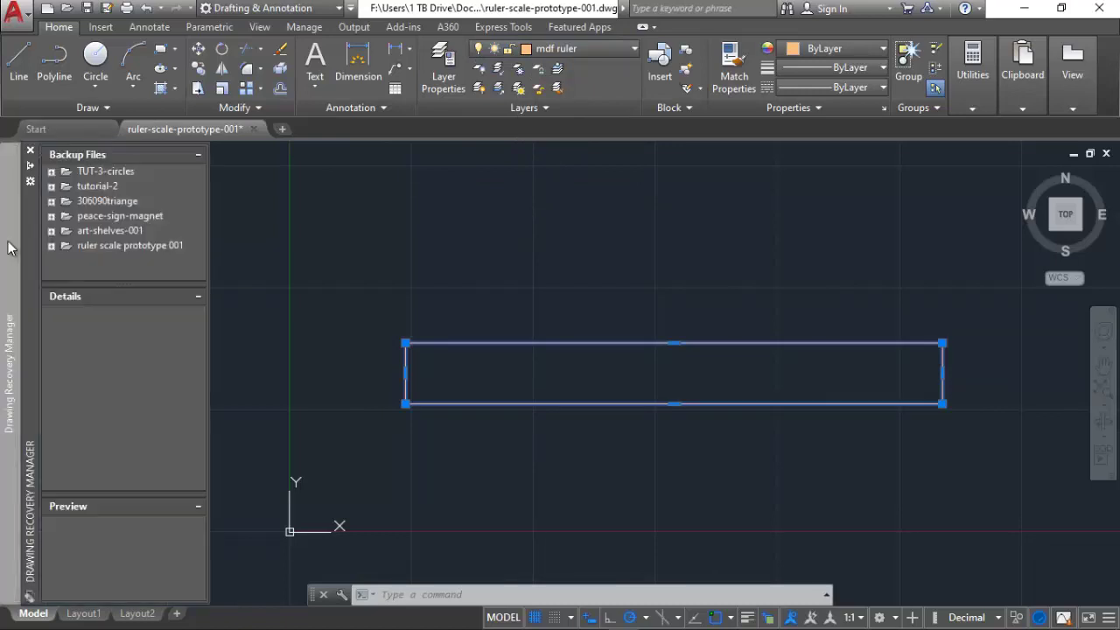
click(30, 150)
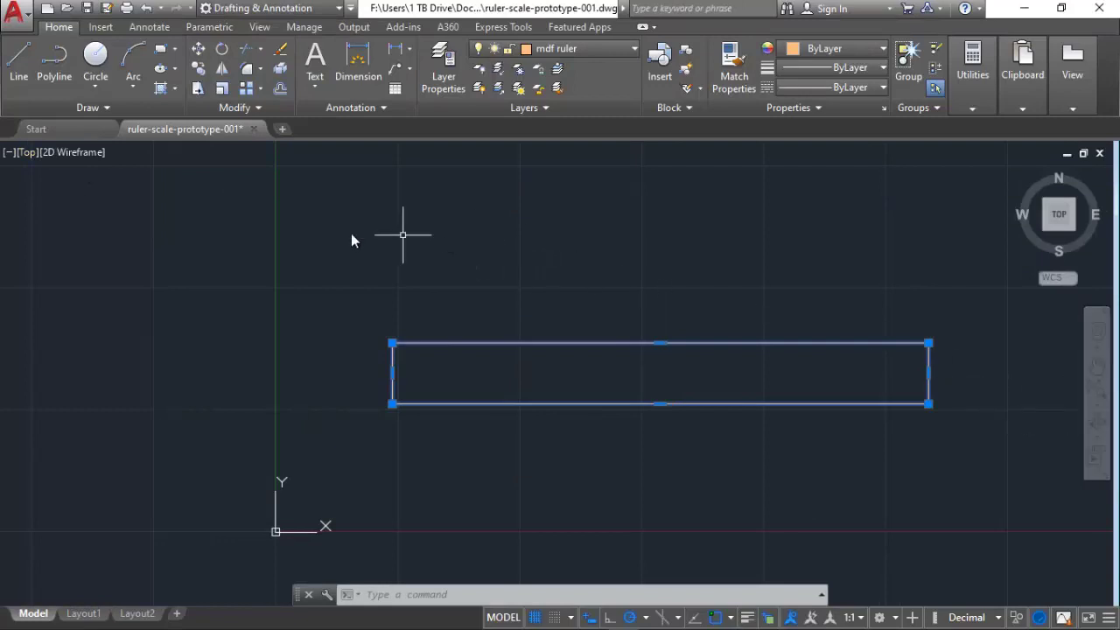
click(19, 59)
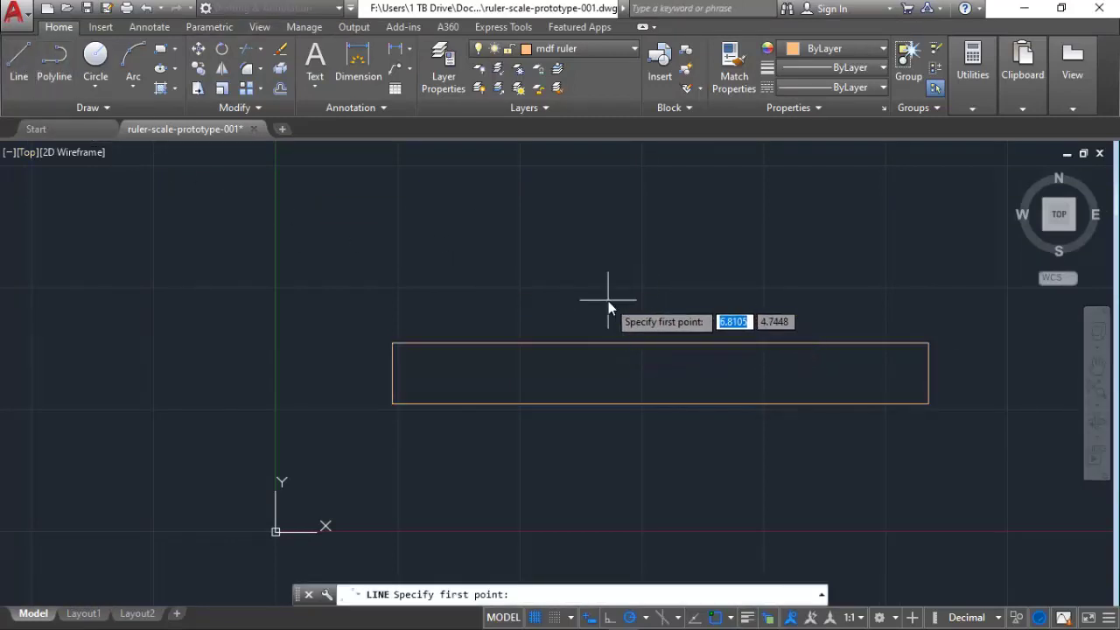
key(Escape)
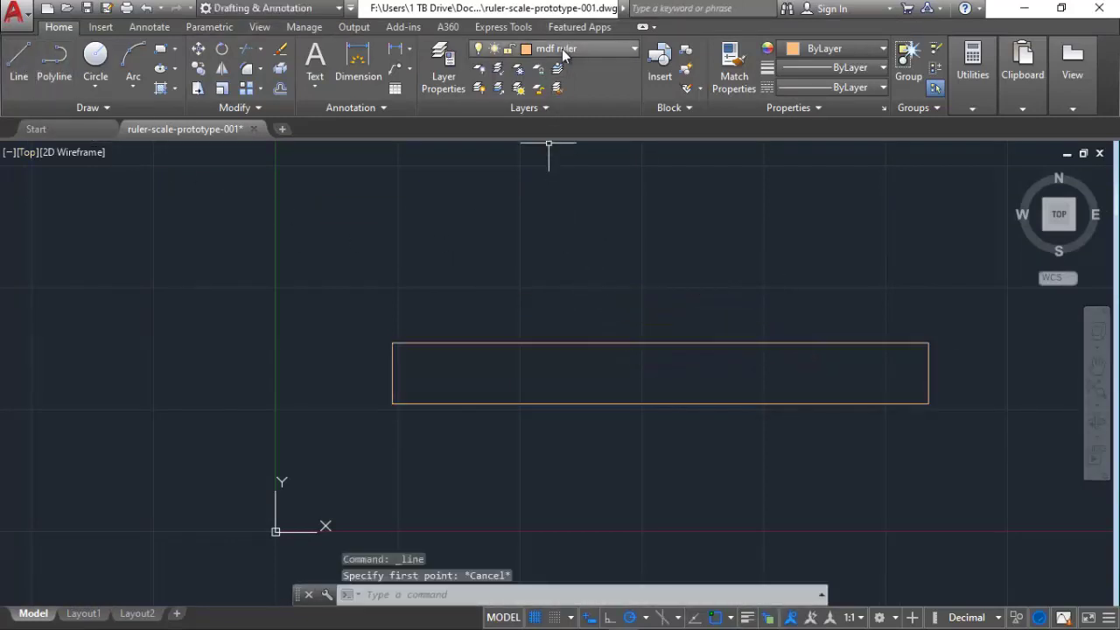
click(554, 48)
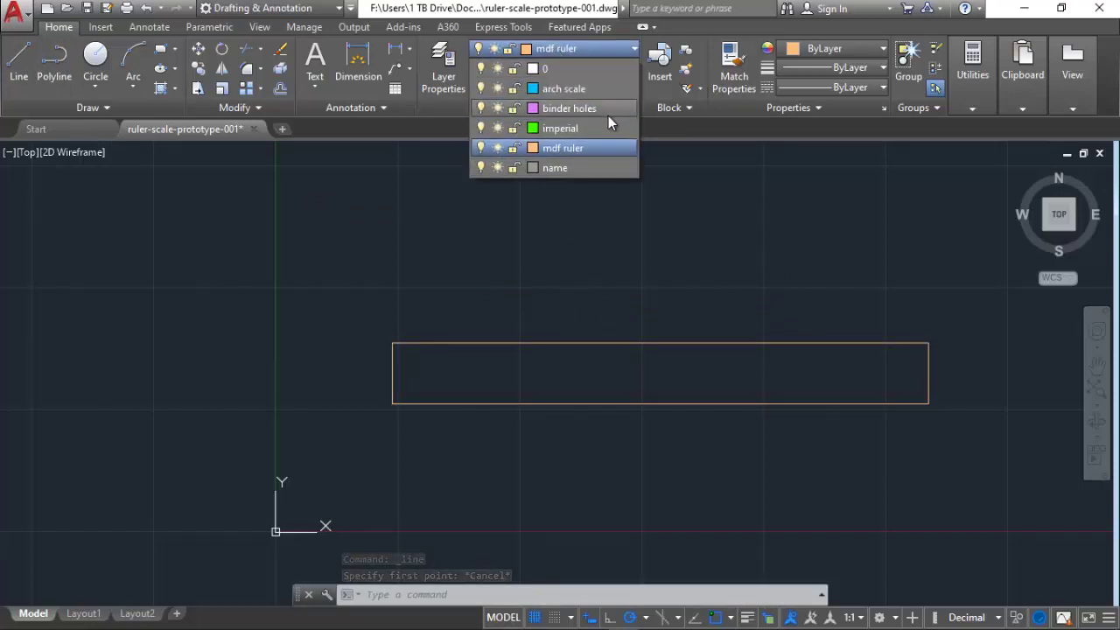
key(Escape)
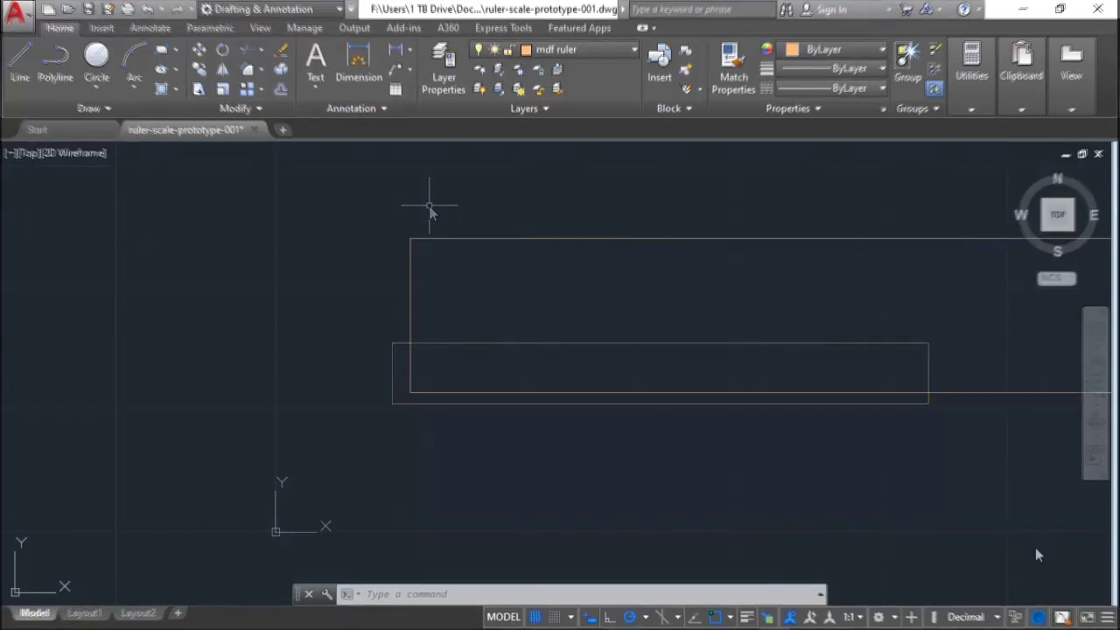
On the binder holes layer, draw a 0.25-diameter circle centered 1.1875 right of and 0.5 above the ruler's lower-left corner
click(577, 48)
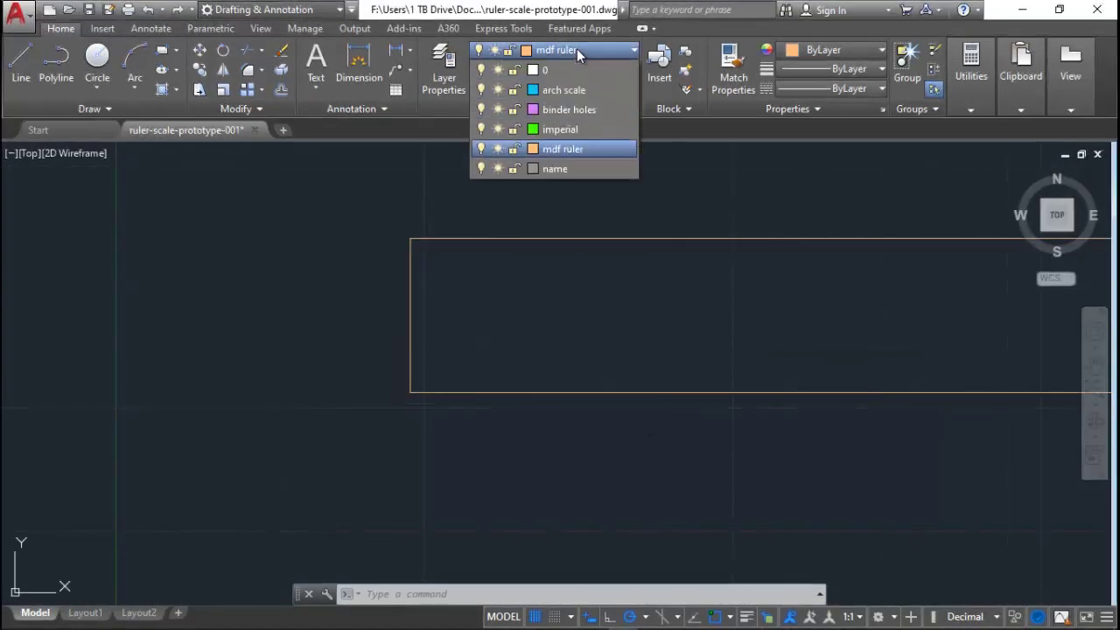
click(548, 111)
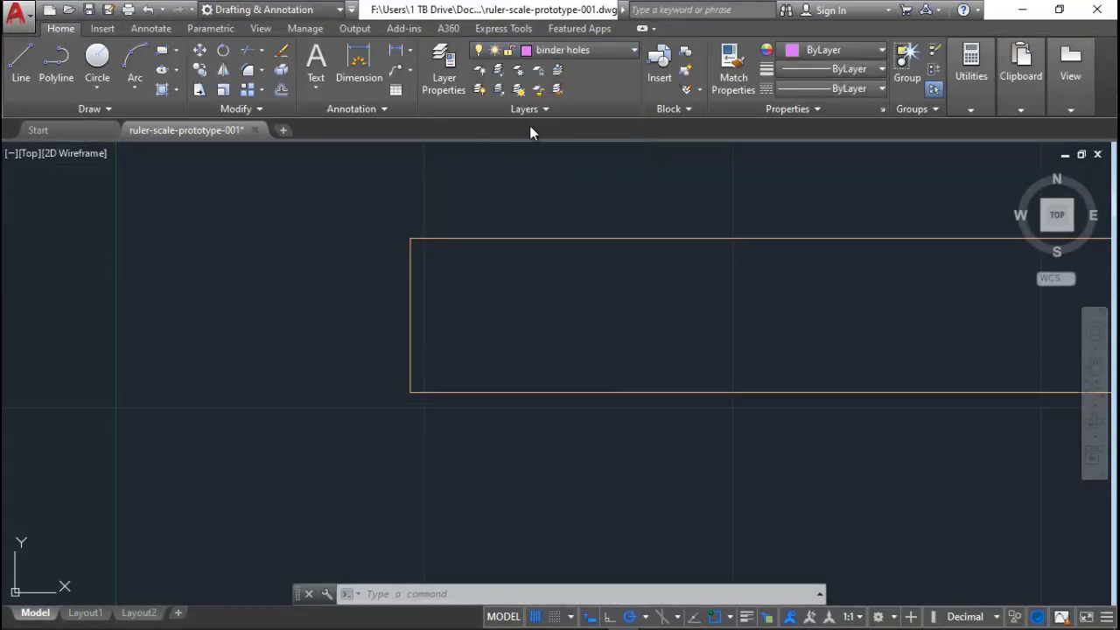
click(95, 59)
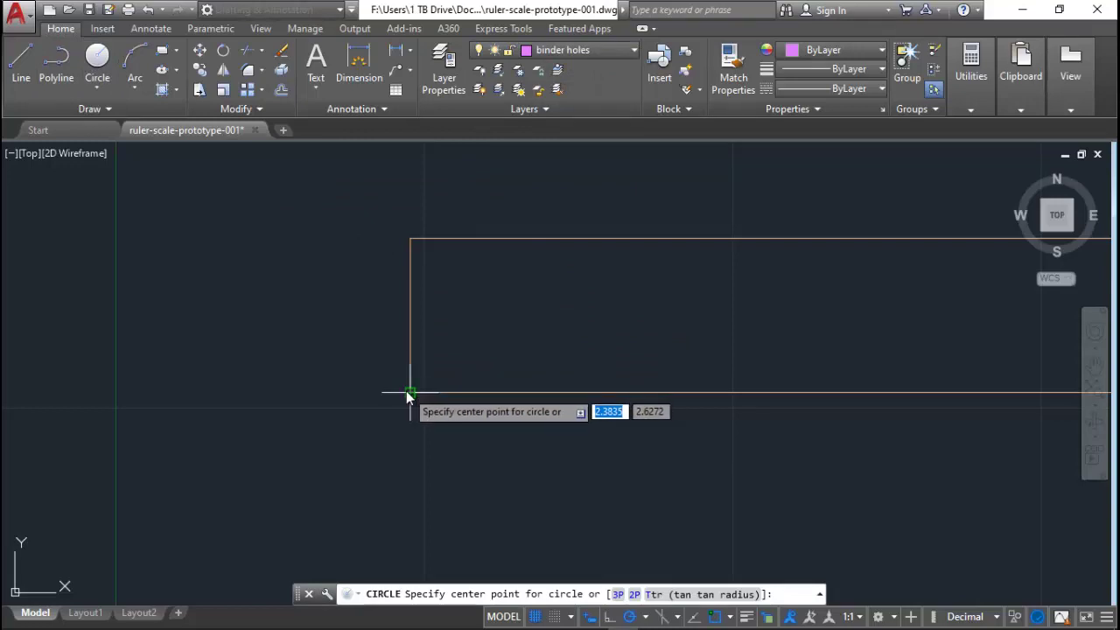
text(tt)
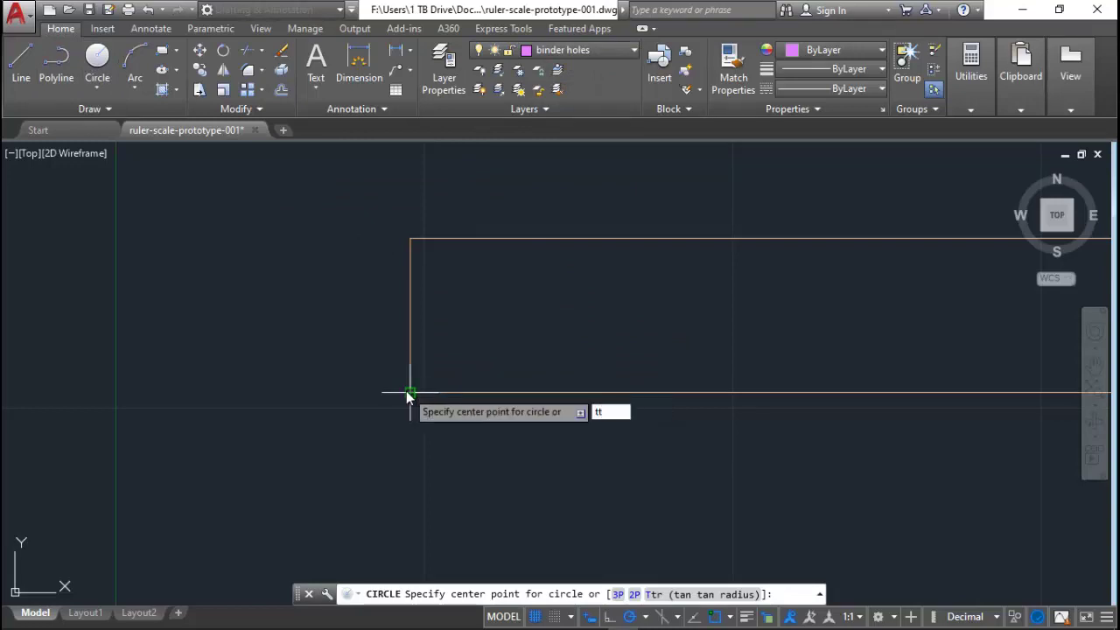
key(Return)
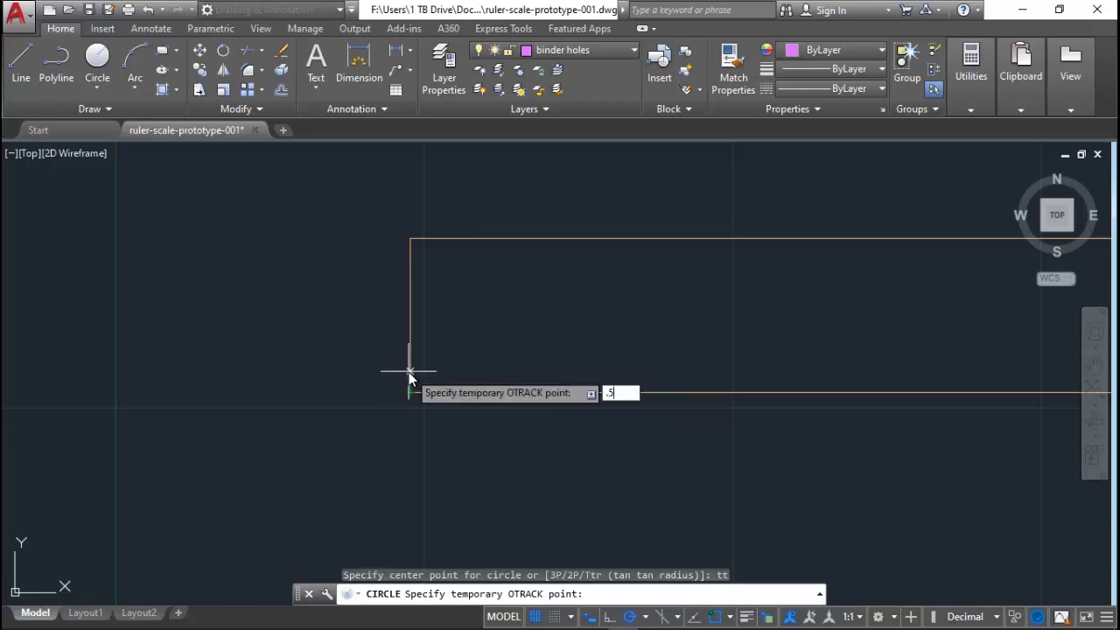
key(Return)
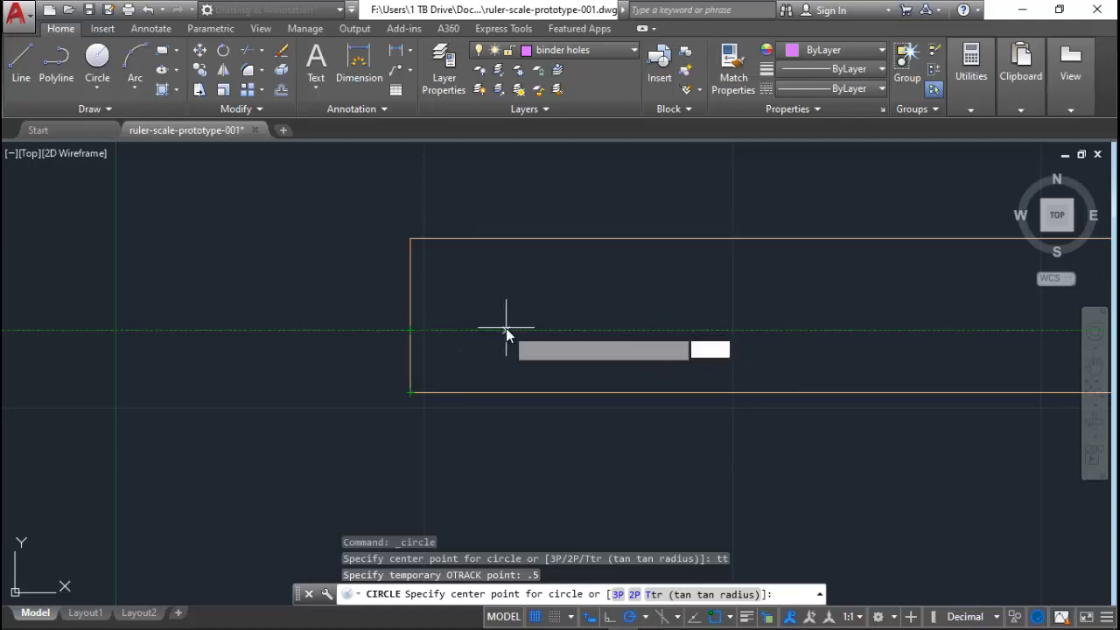
text(1.187)
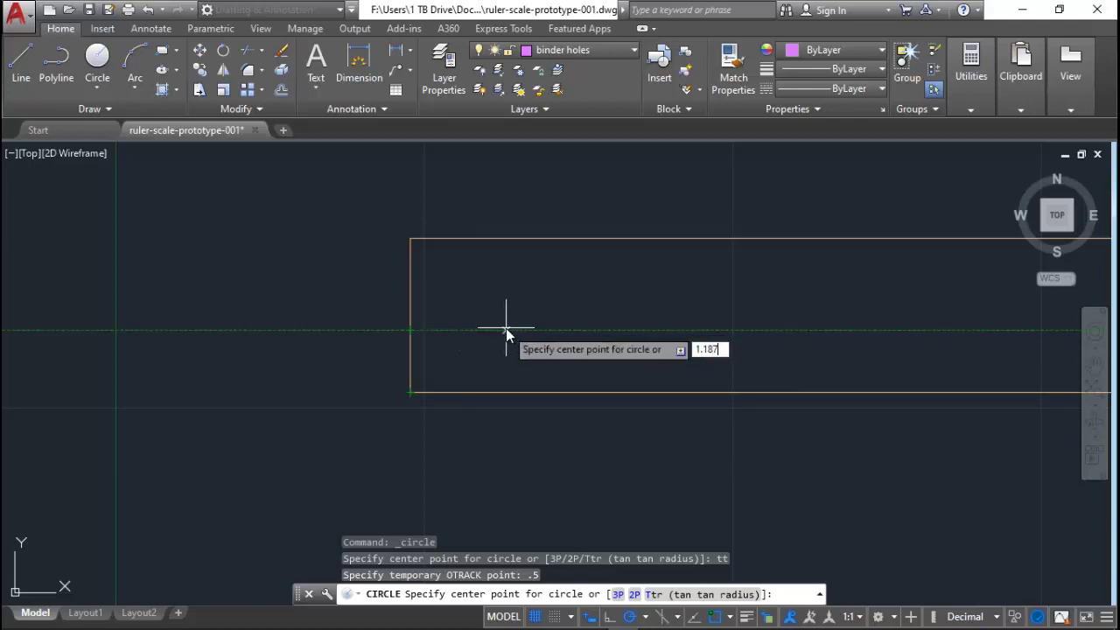
text(5)
key(Return)
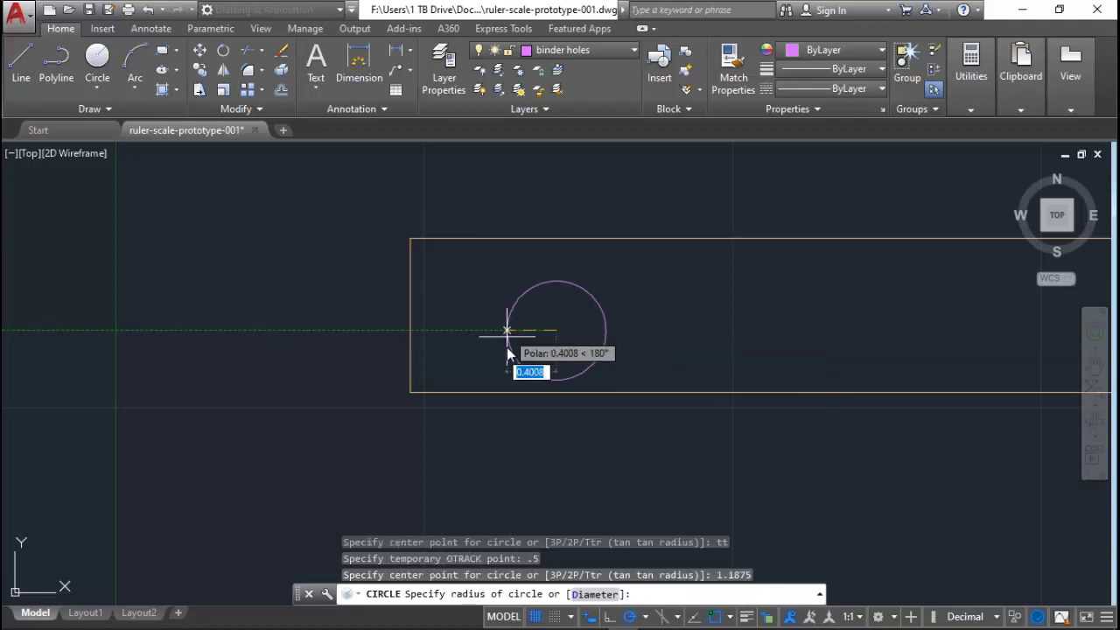
click(596, 595)
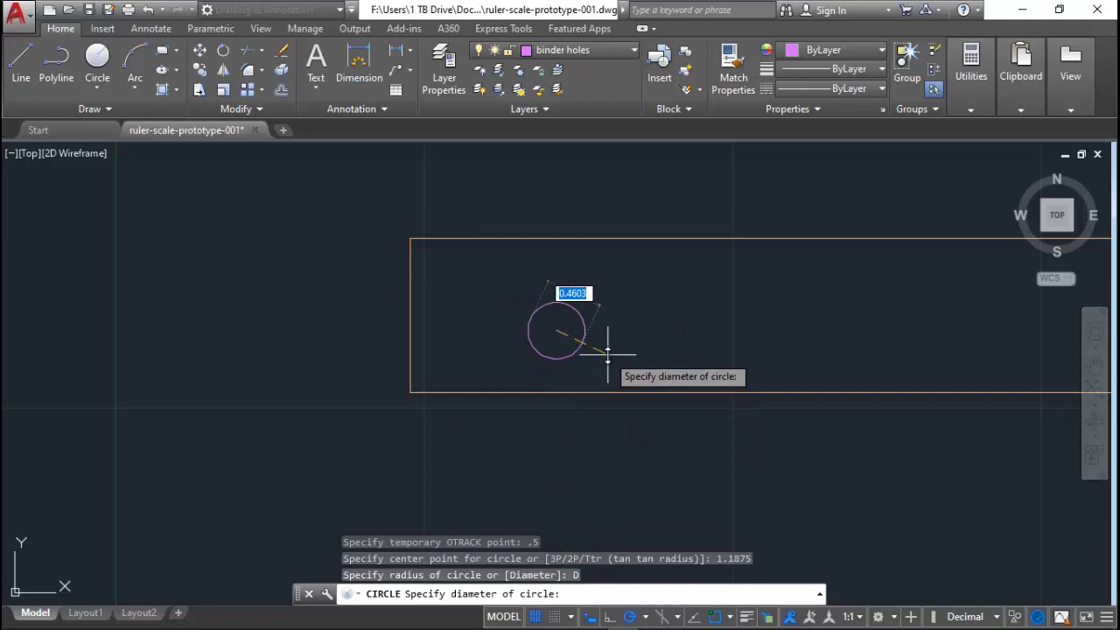
text(.2)
key(Return)
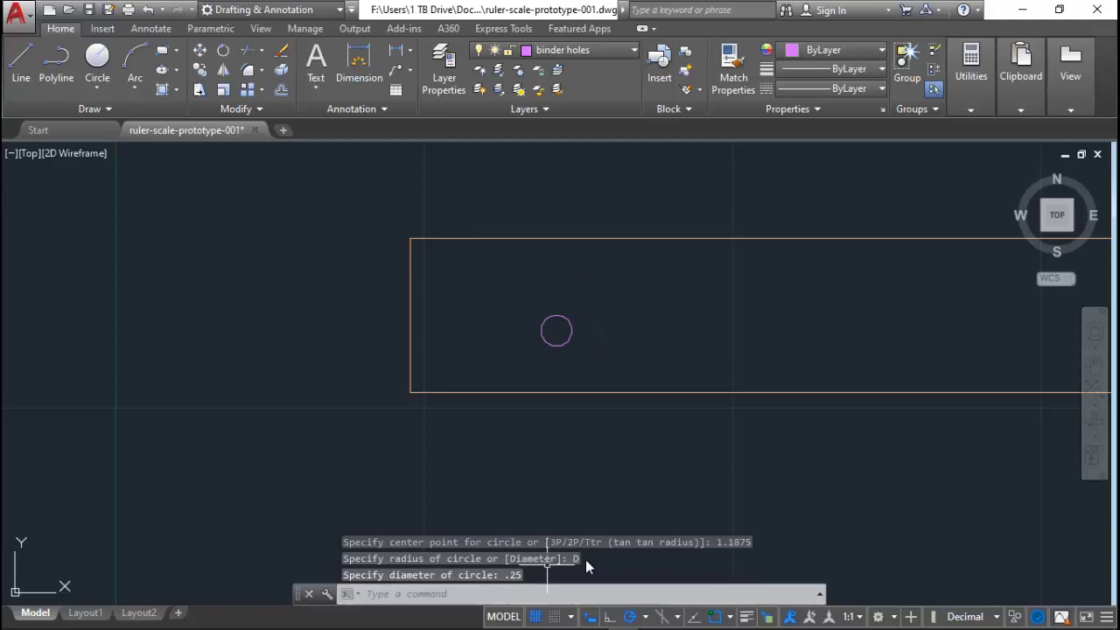
Draw a horizontal guide line 4.25 units long to the right from the first binder hole's center
scroll(714, 397, down, 3)
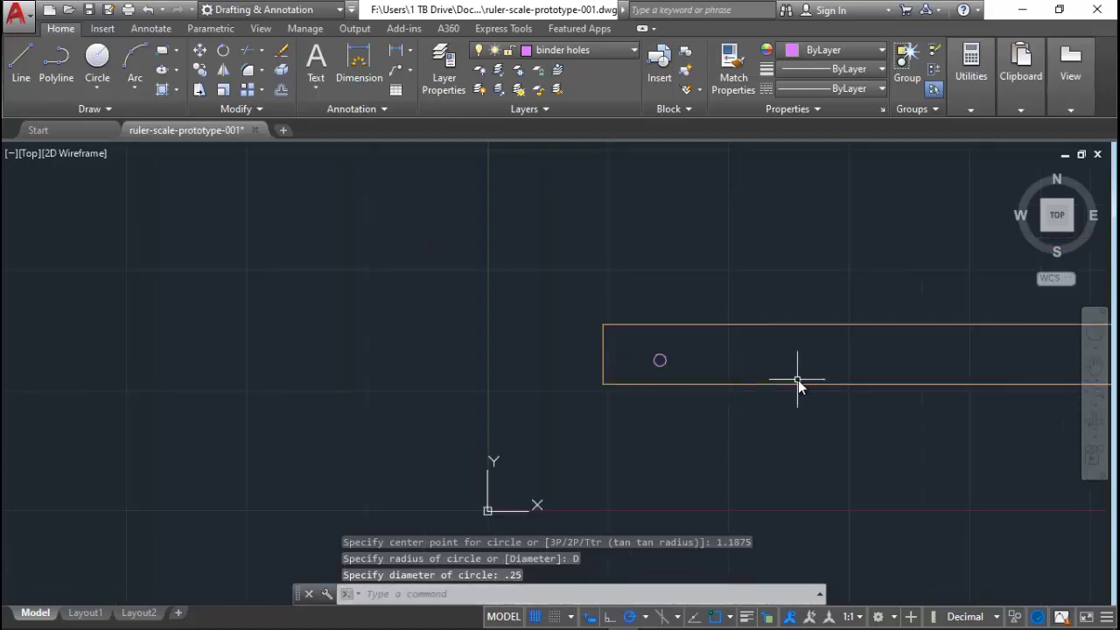
middle_drag(796, 380, 478, 384)
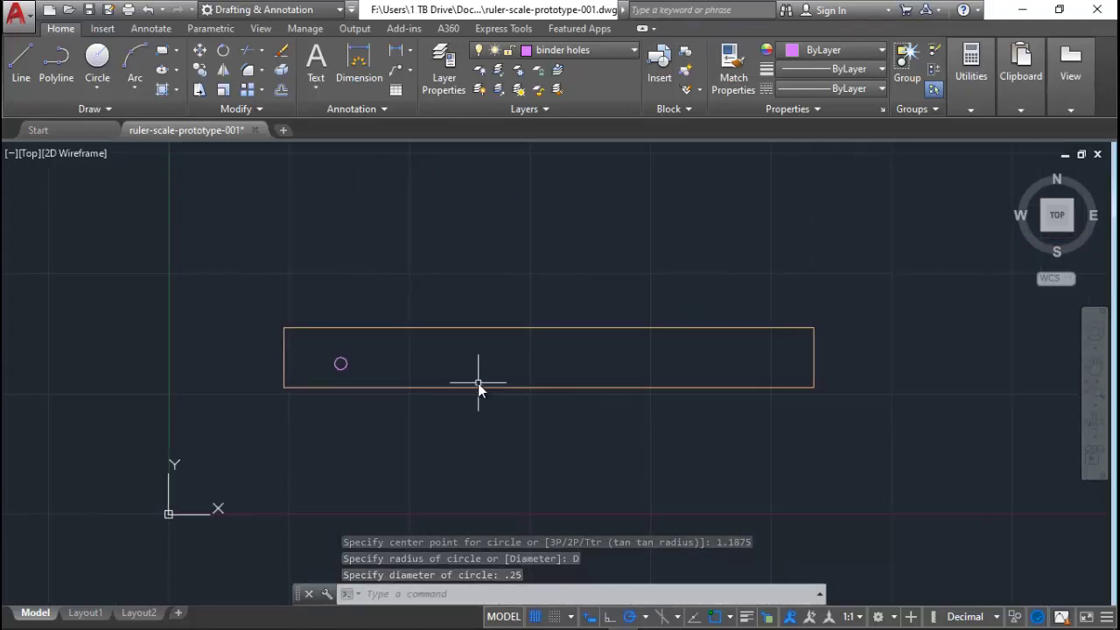
middle_click(480, 382)
middle_click(480, 381)
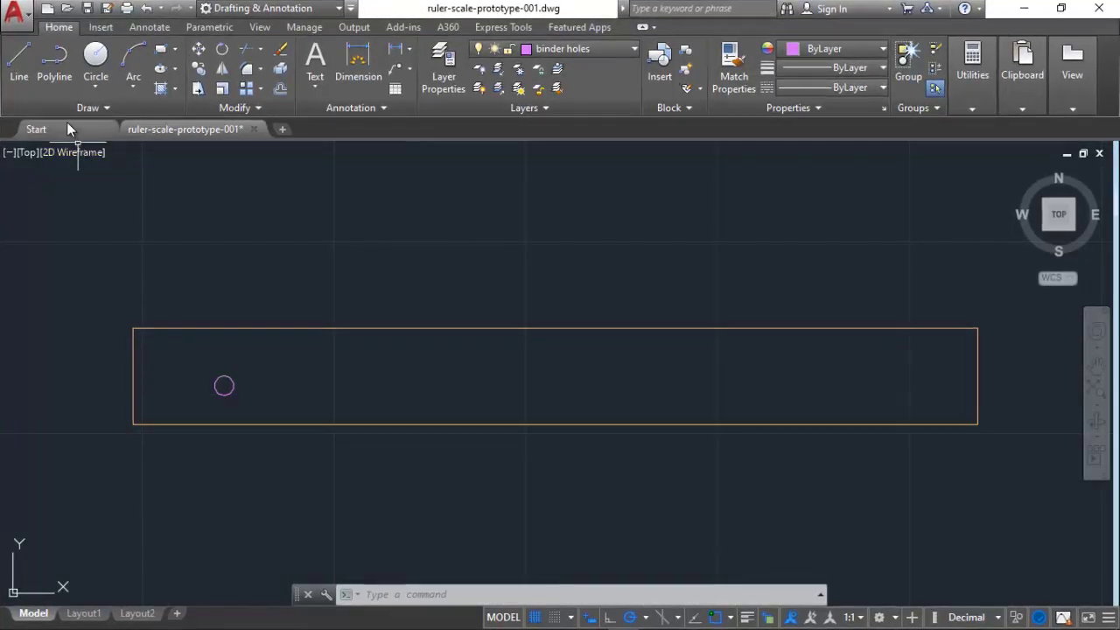
click(14, 79)
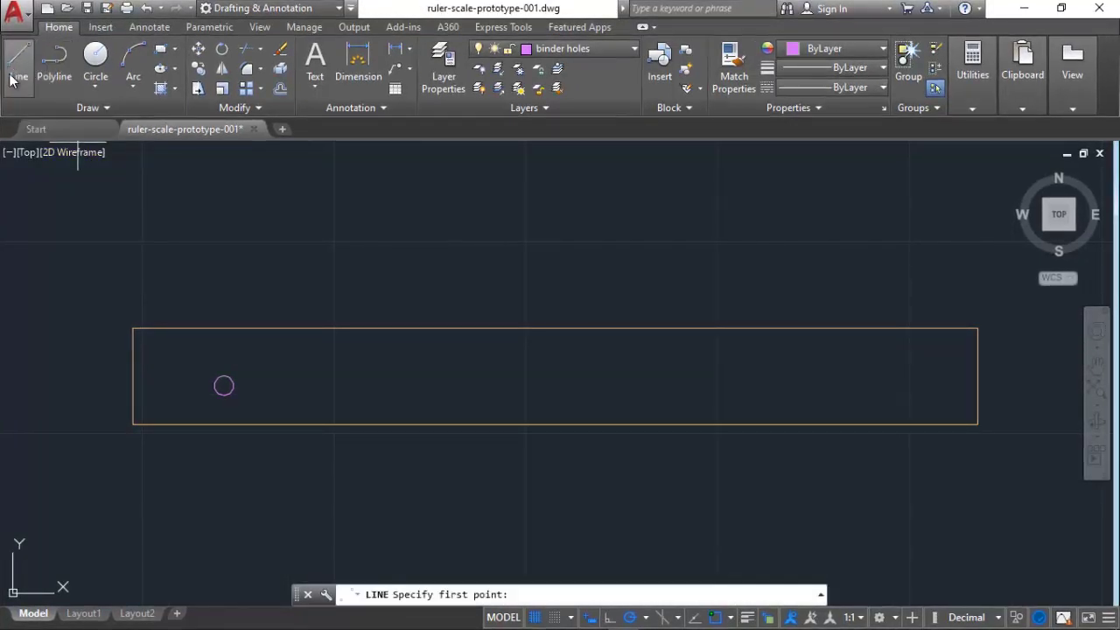
click(225, 386)
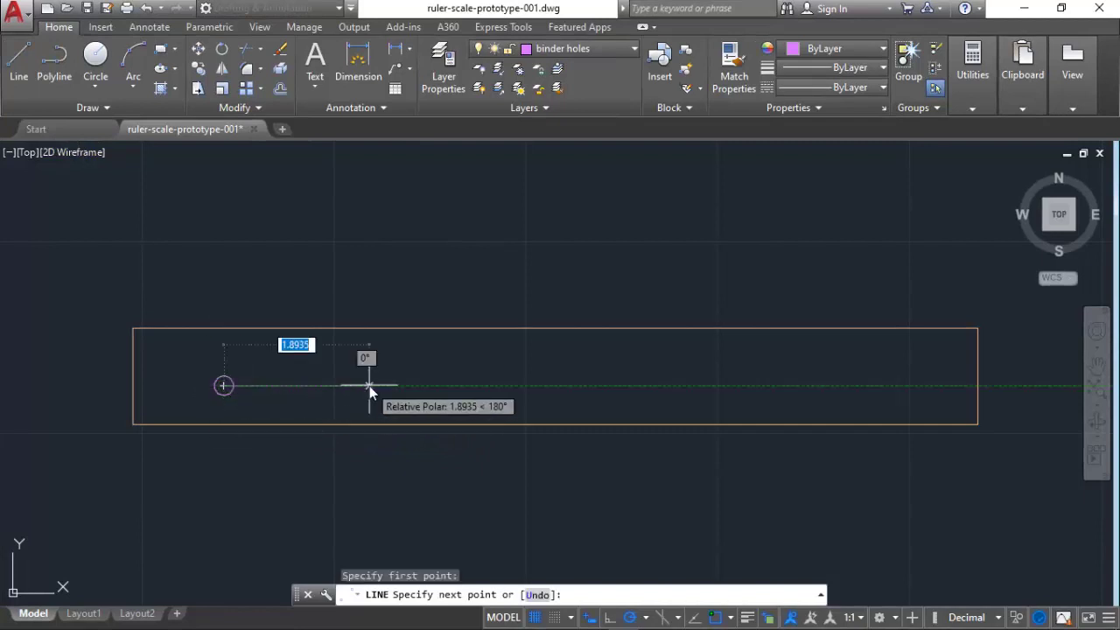
text(4.25)
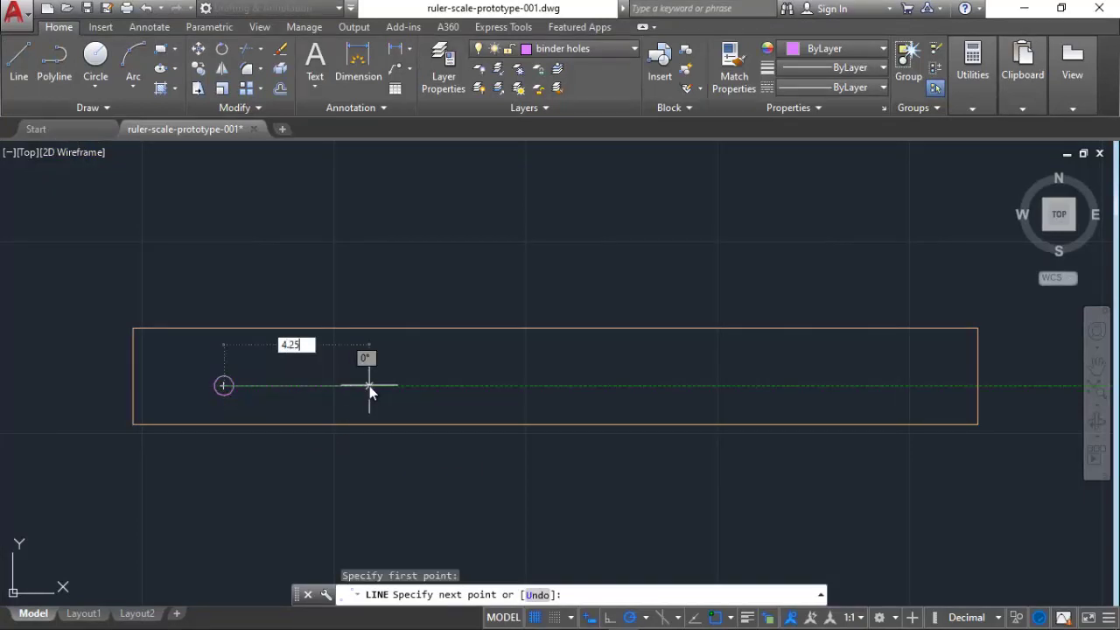
key(Return)
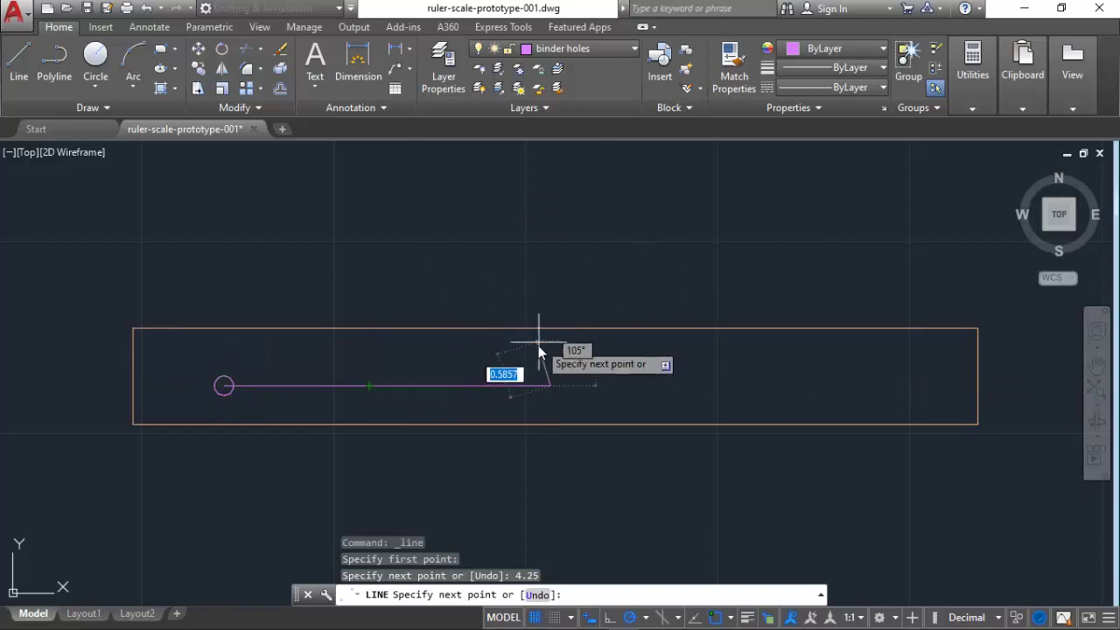
key(Escape)
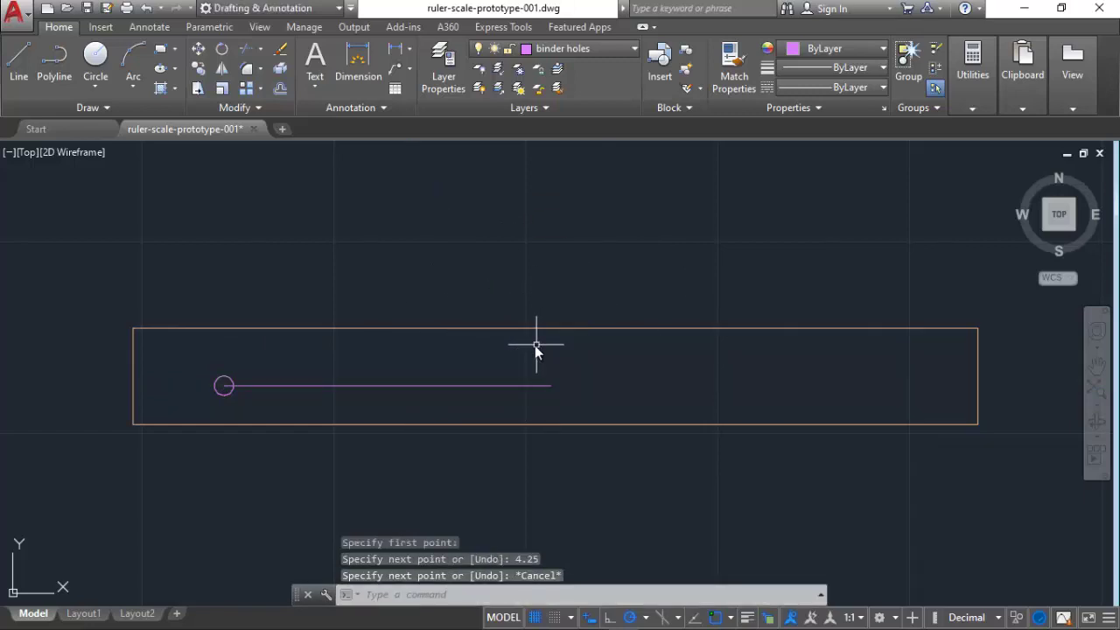
Draw a second binder hole of 0.25 diameter at the guide line's right end and erase the guide line
click(95, 60)
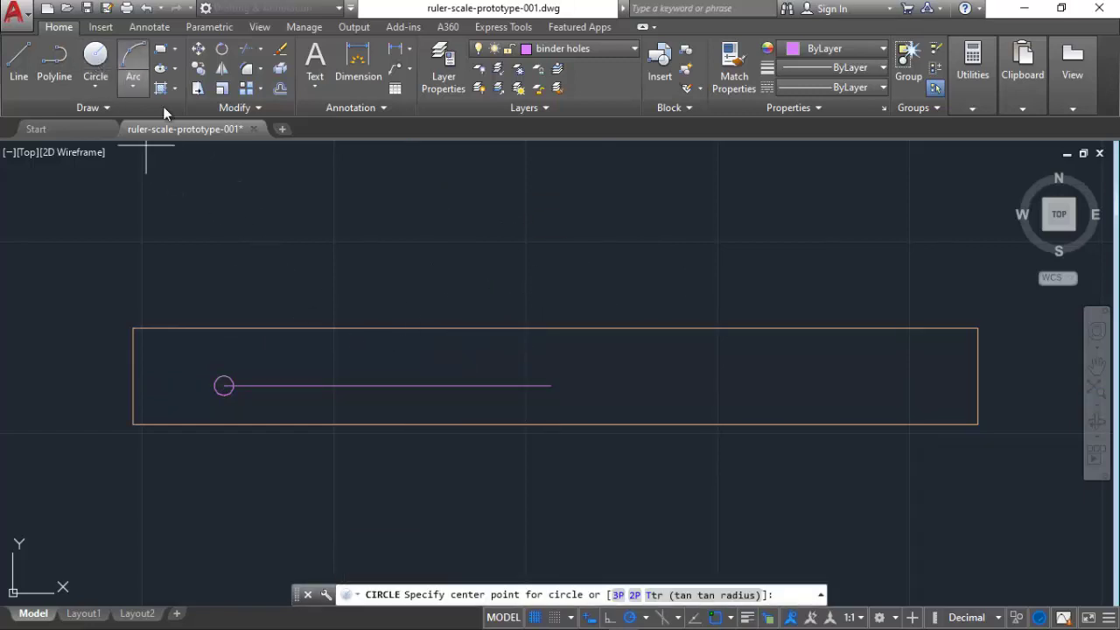
click(552, 384)
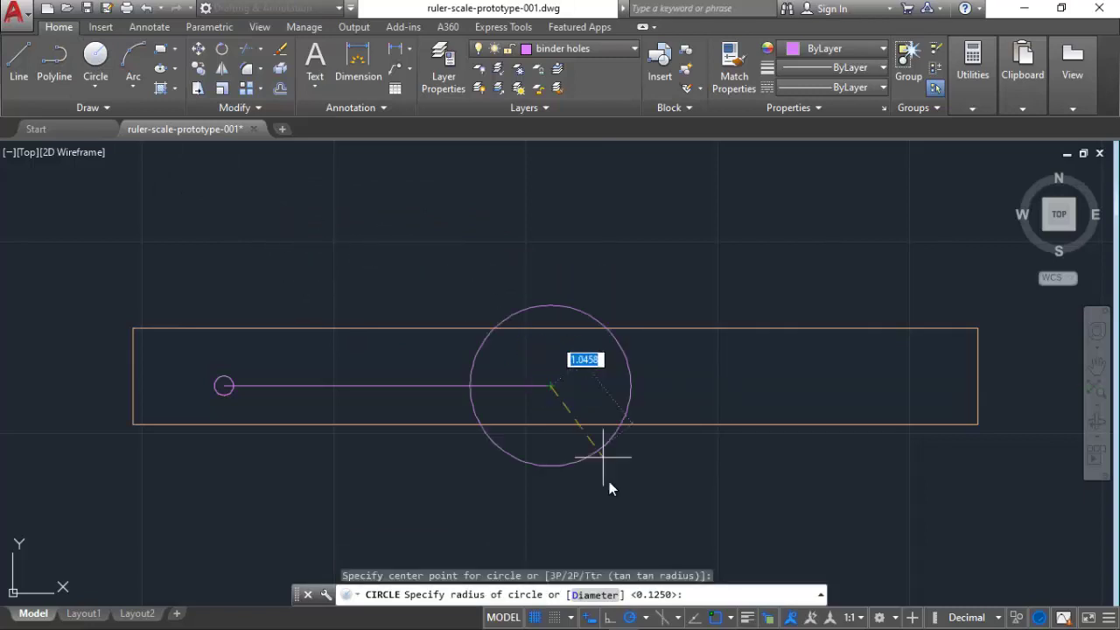
click(596, 596)
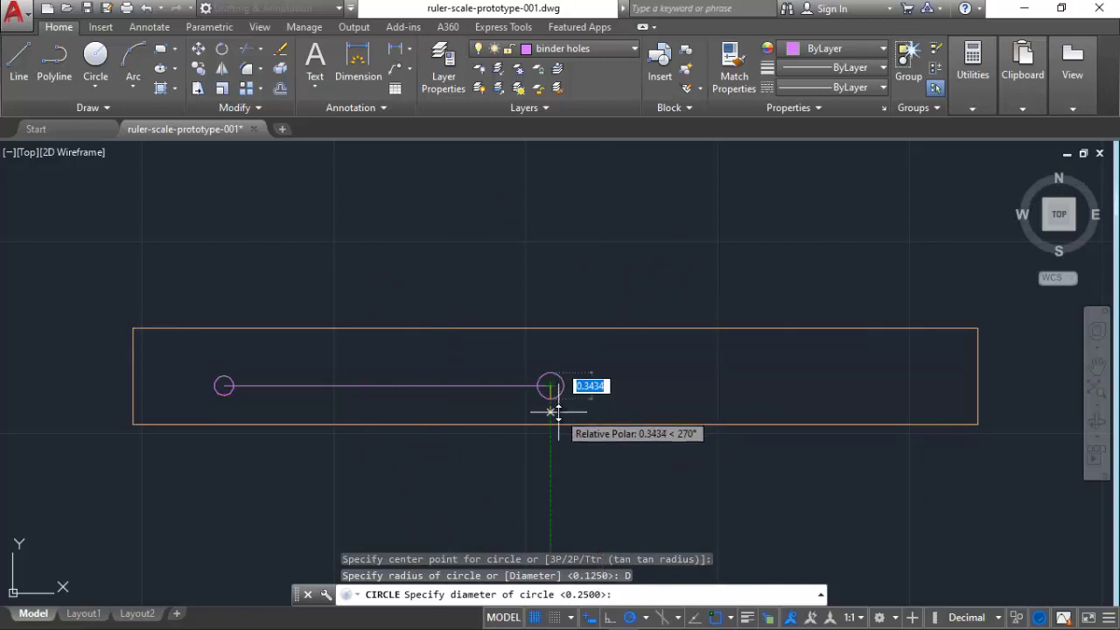
text(.)
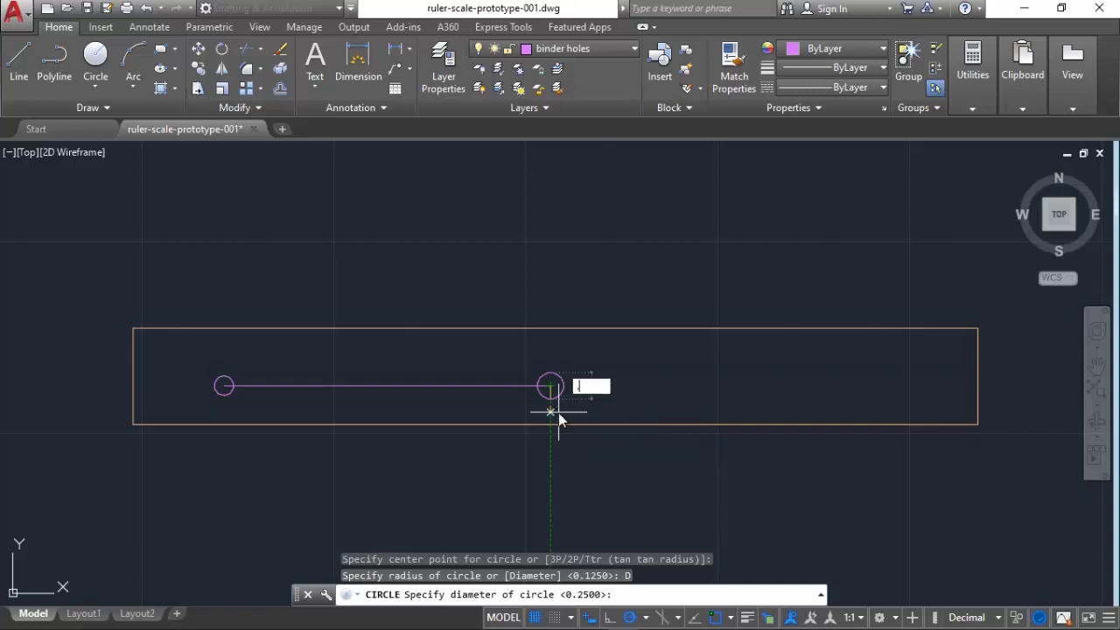
text(25)
key(Return)
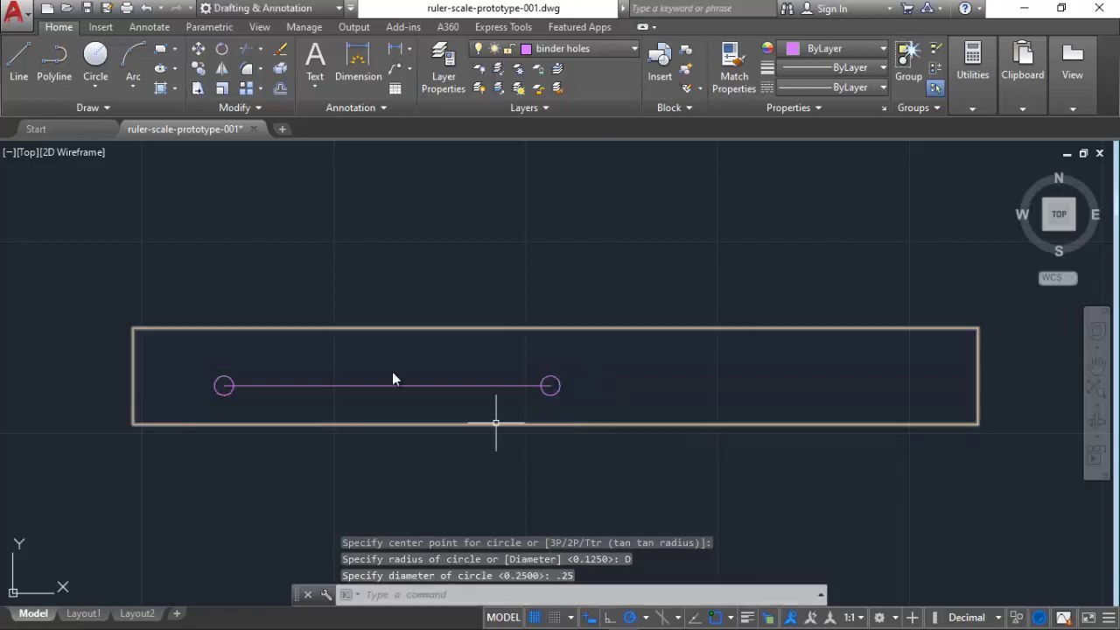
click(288, 385)
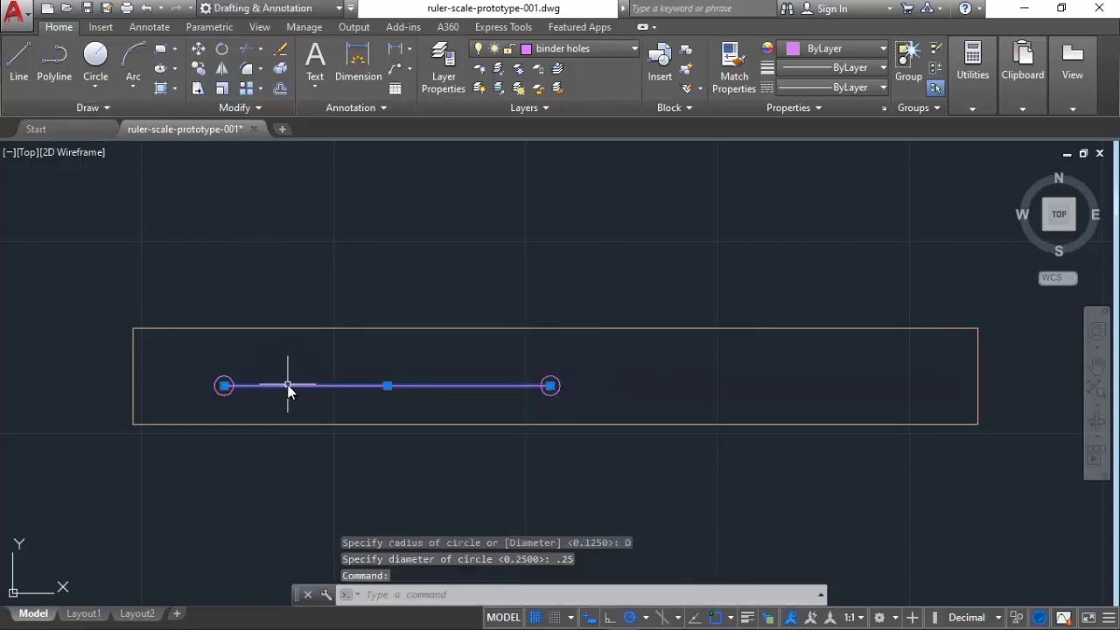
key(Delete)
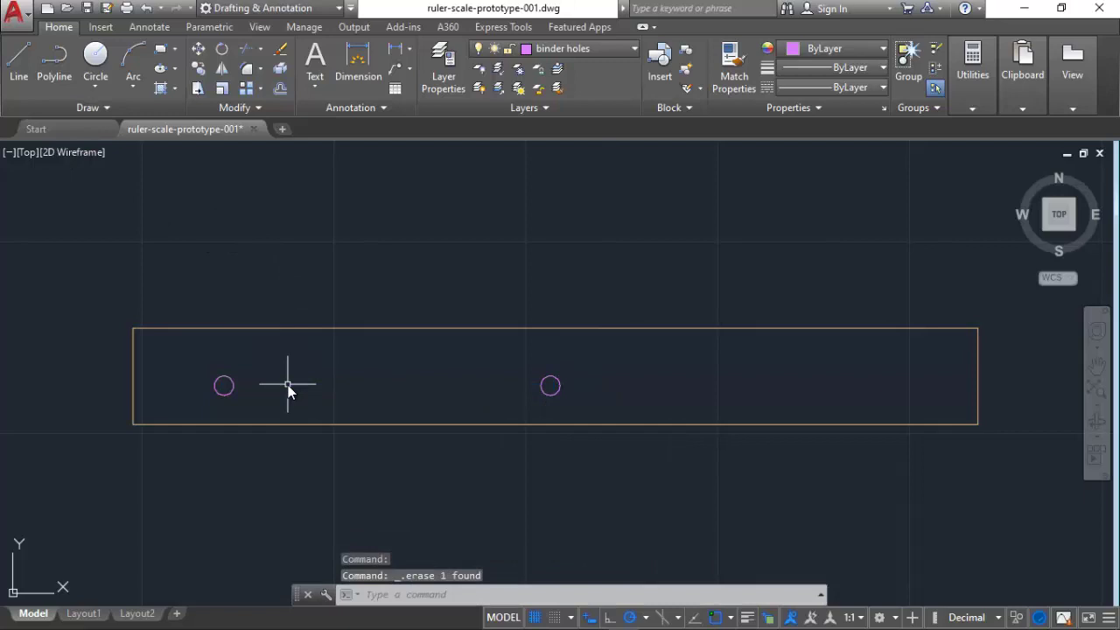
Draw a 4.25-unit horizontal guide line rightward from the second hole's center and a third hole of radius 0.125 at its end
click(19, 63)
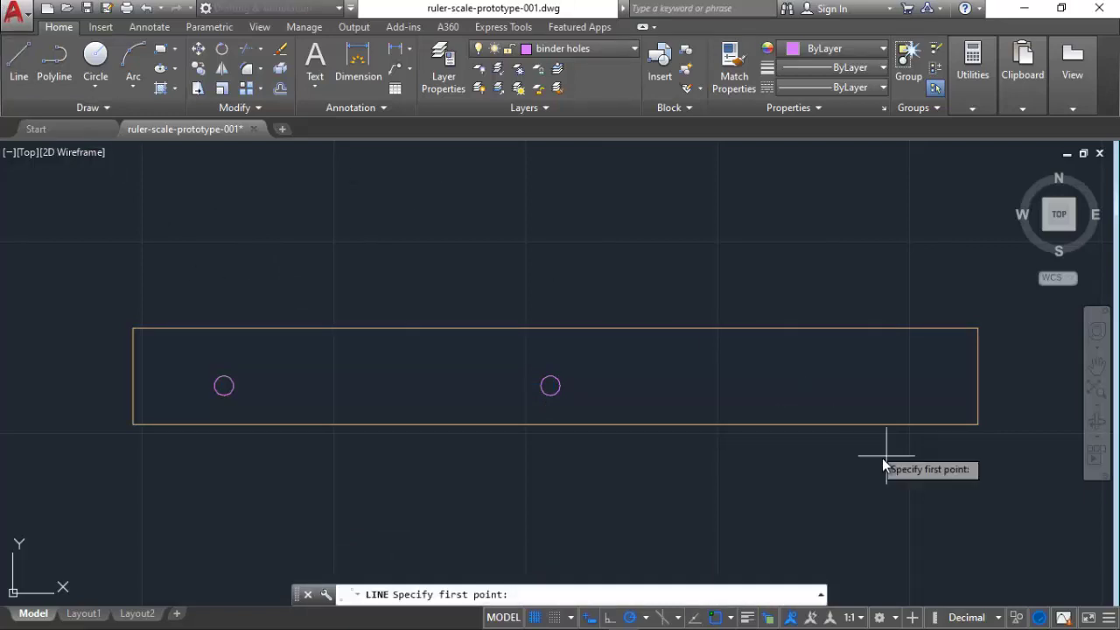
click(550, 386)
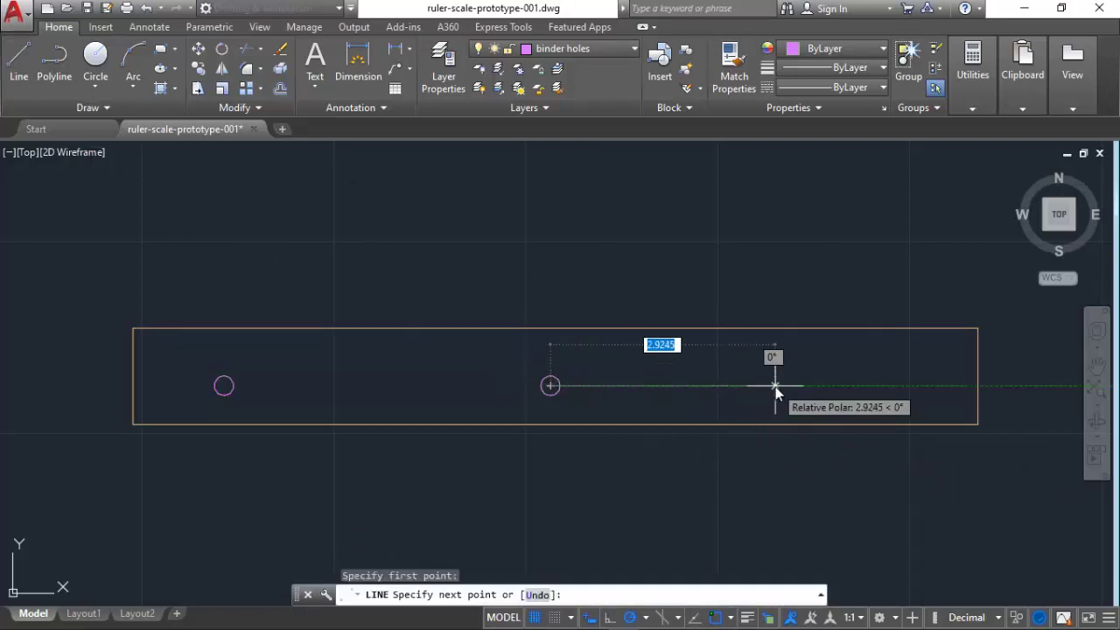
text(4.25)
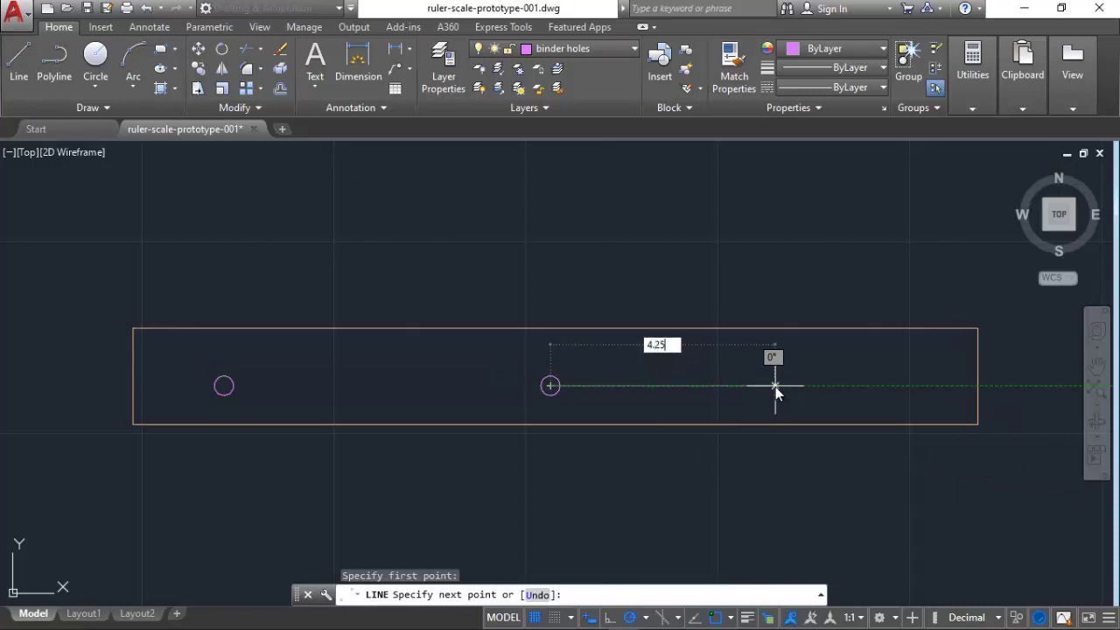
key(Return)
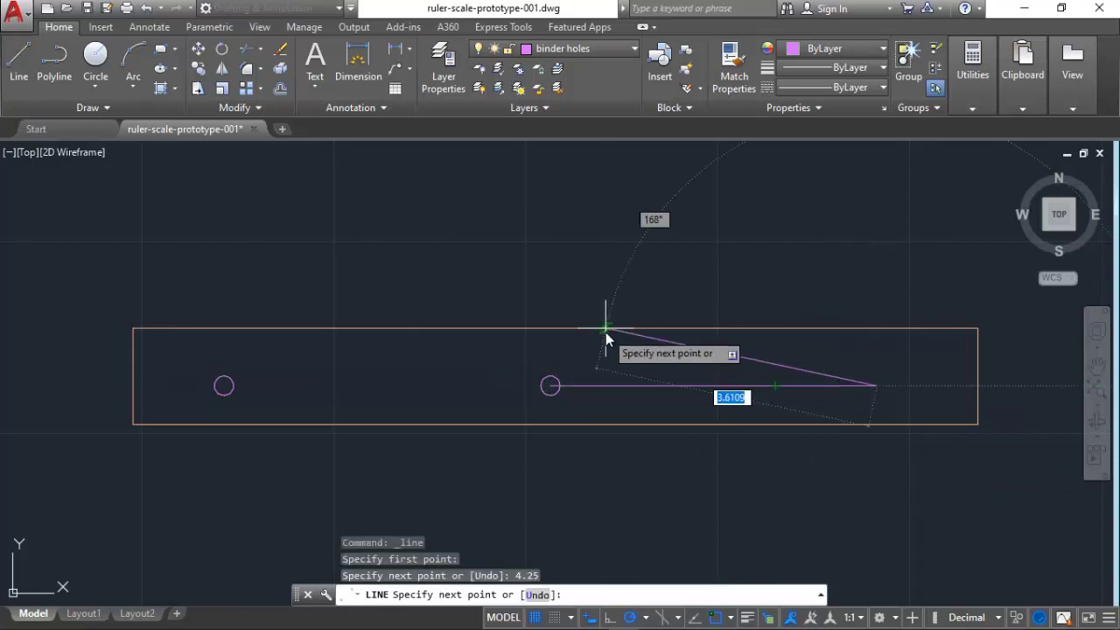
click(95, 57)
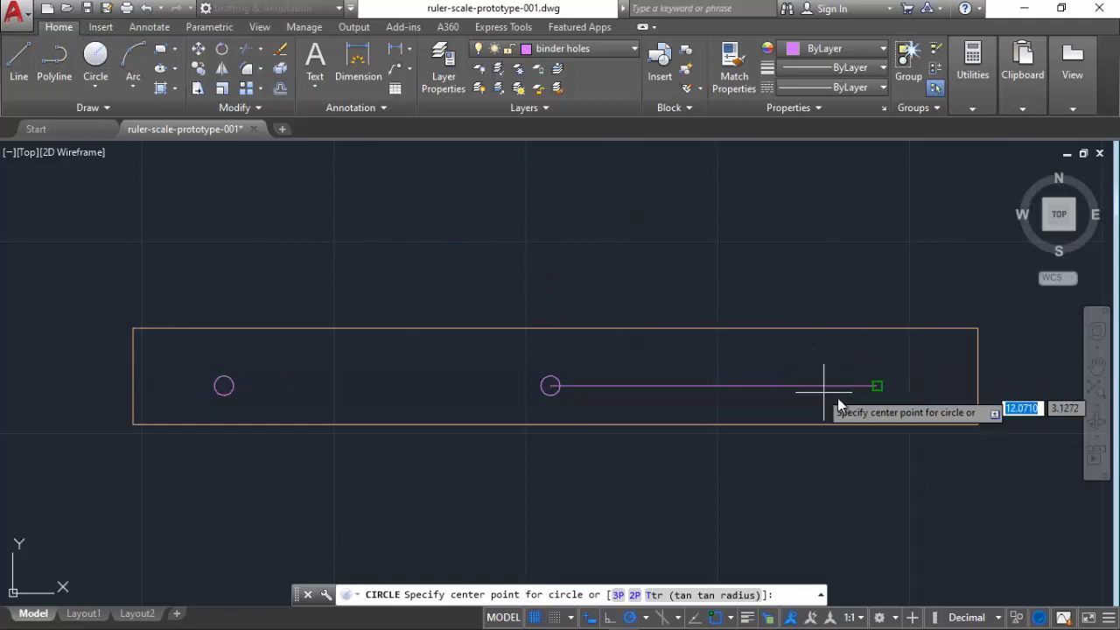
click(877, 387)
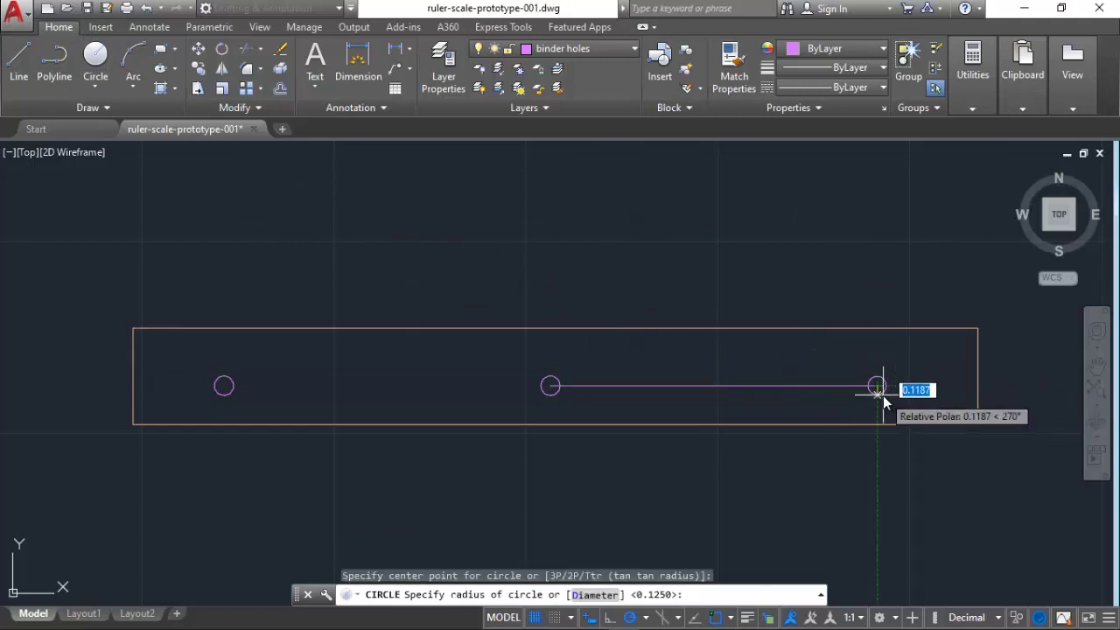
key(Return)
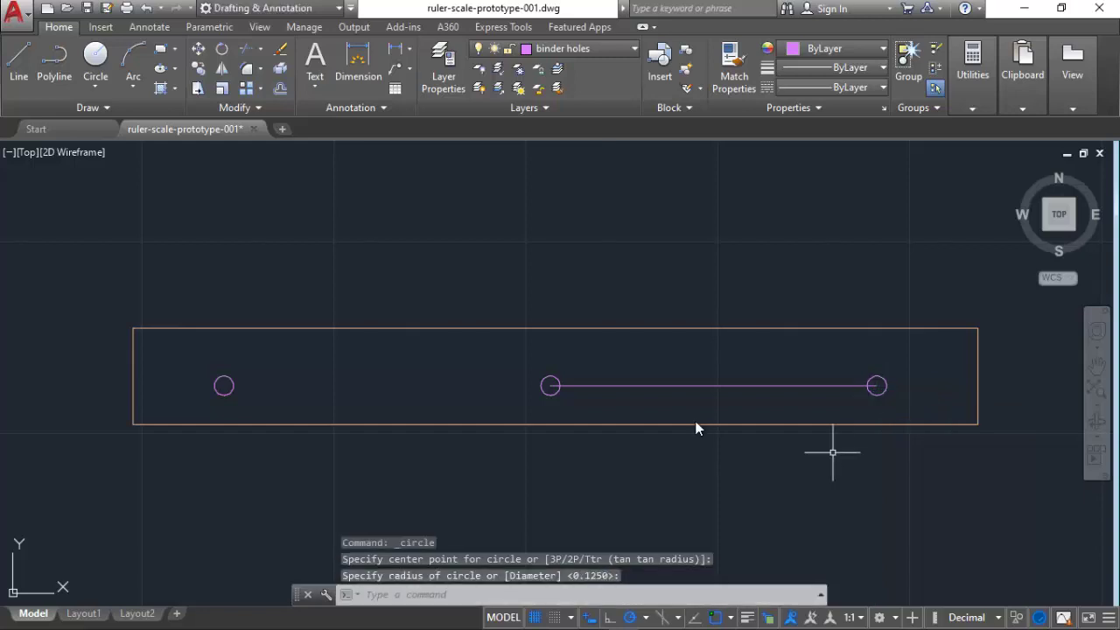
Erase the guide line between the second and third binder holes and save the drawing
click(688, 385)
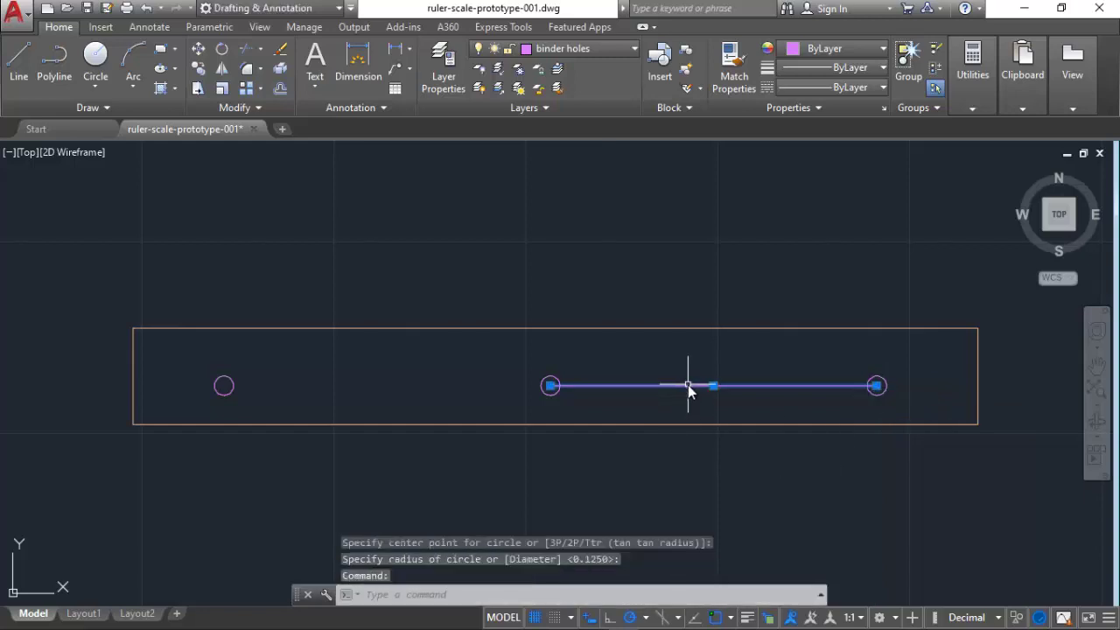
key(Delete)
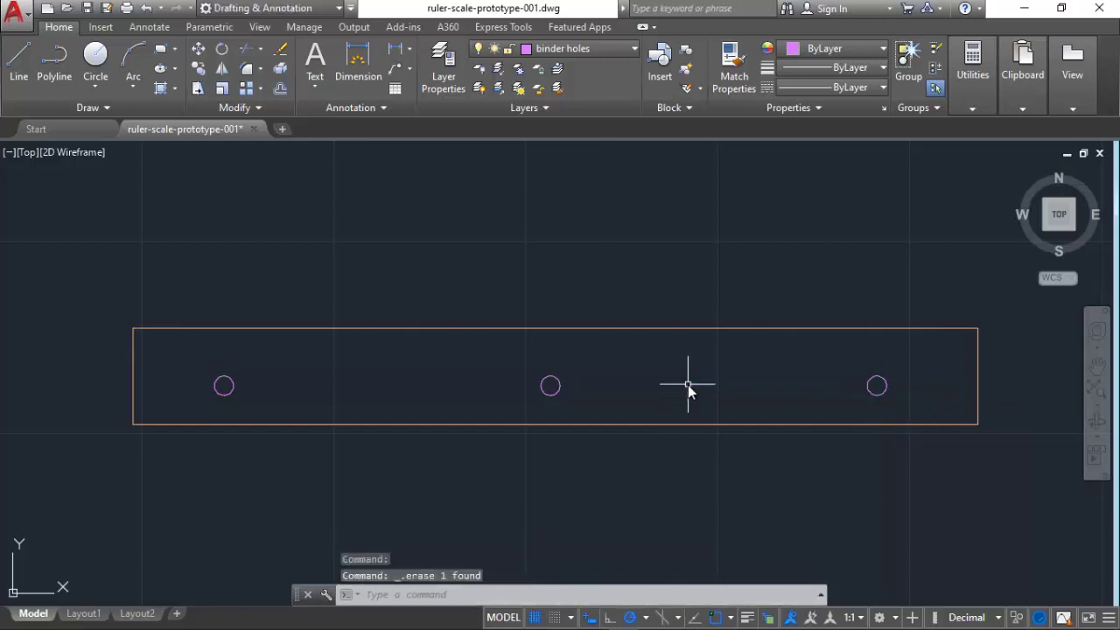
click(89, 8)
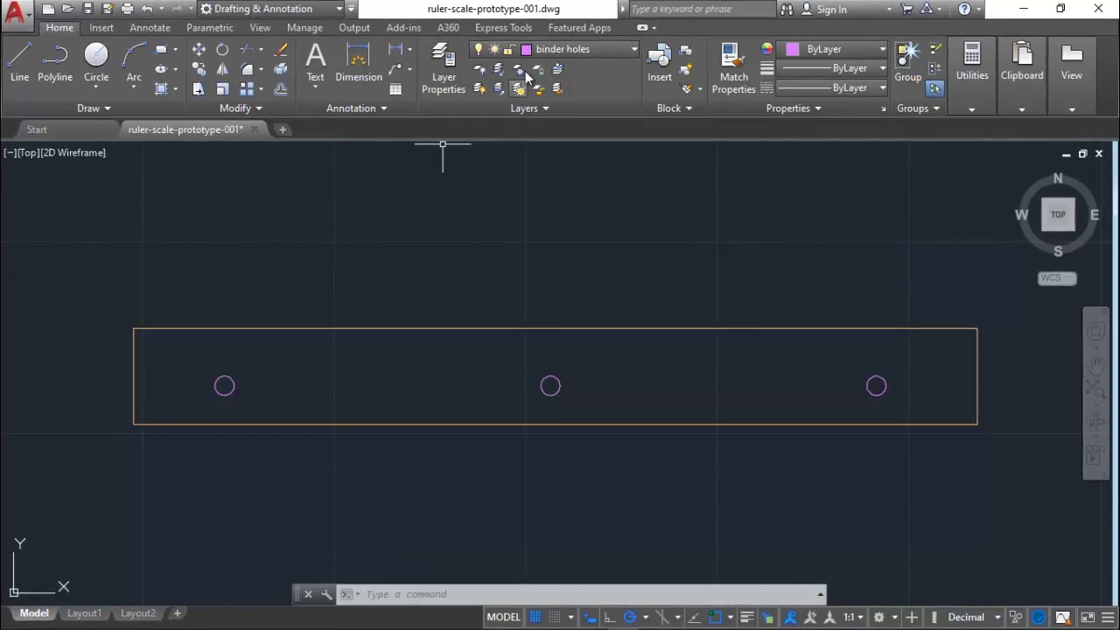
Make the imperial layer the current layer, leaving it unlocked
click(577, 50)
click(515, 129)
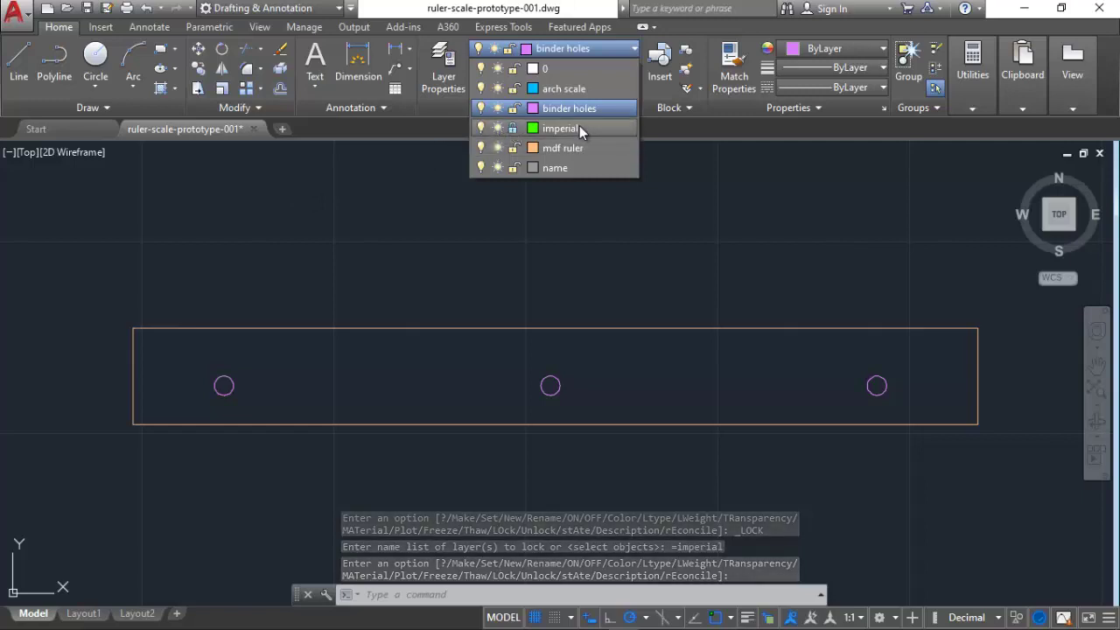
click(513, 129)
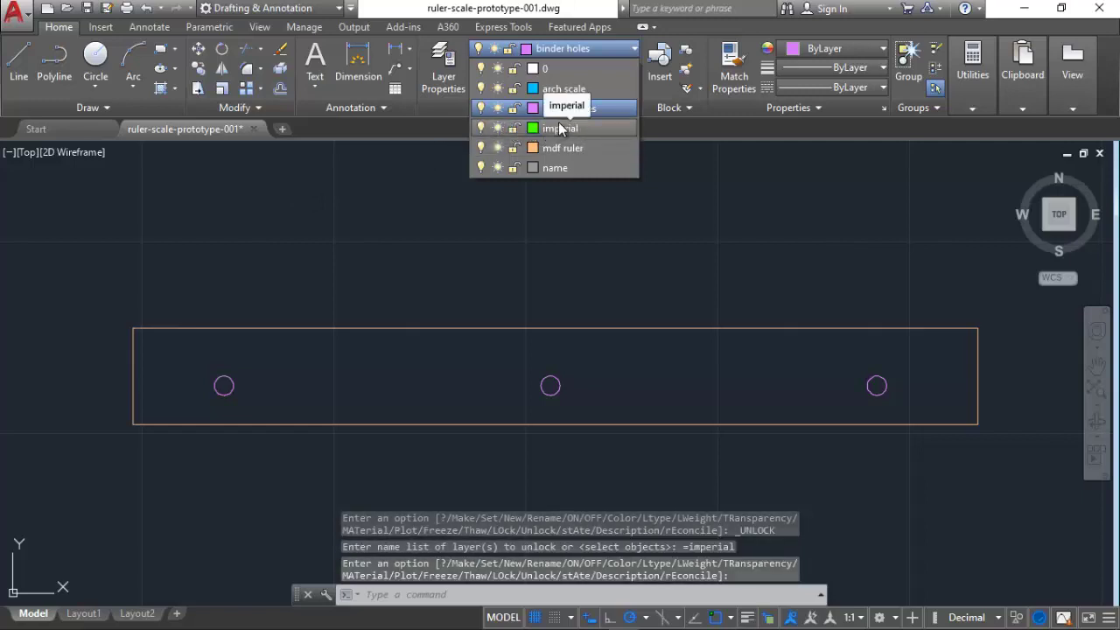
click(560, 128)
click(18, 60)
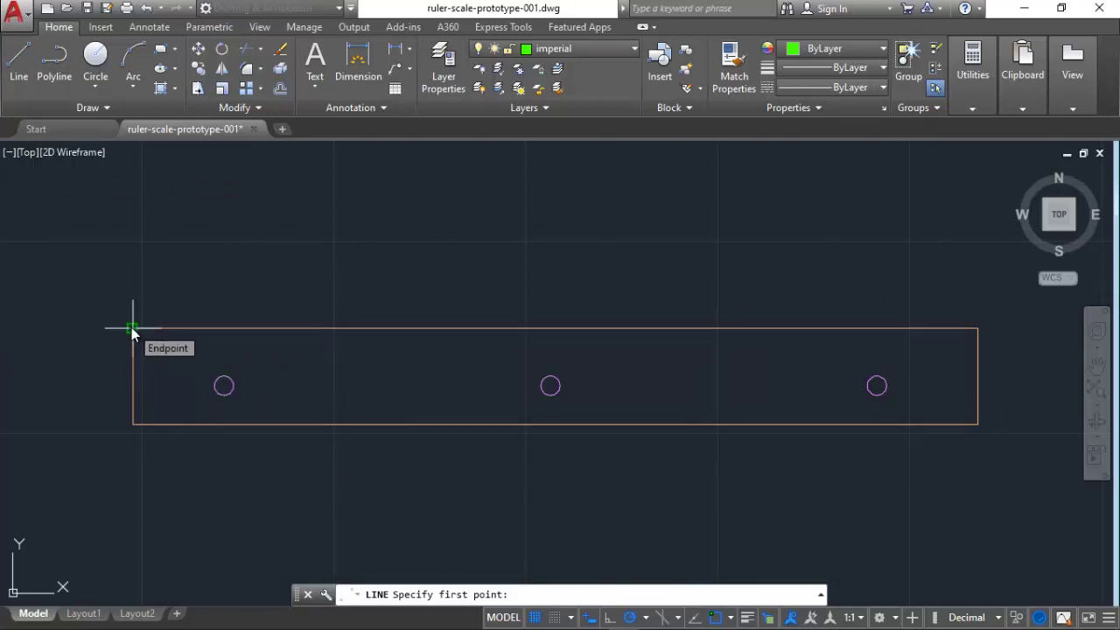
text(tt)
key(Return)
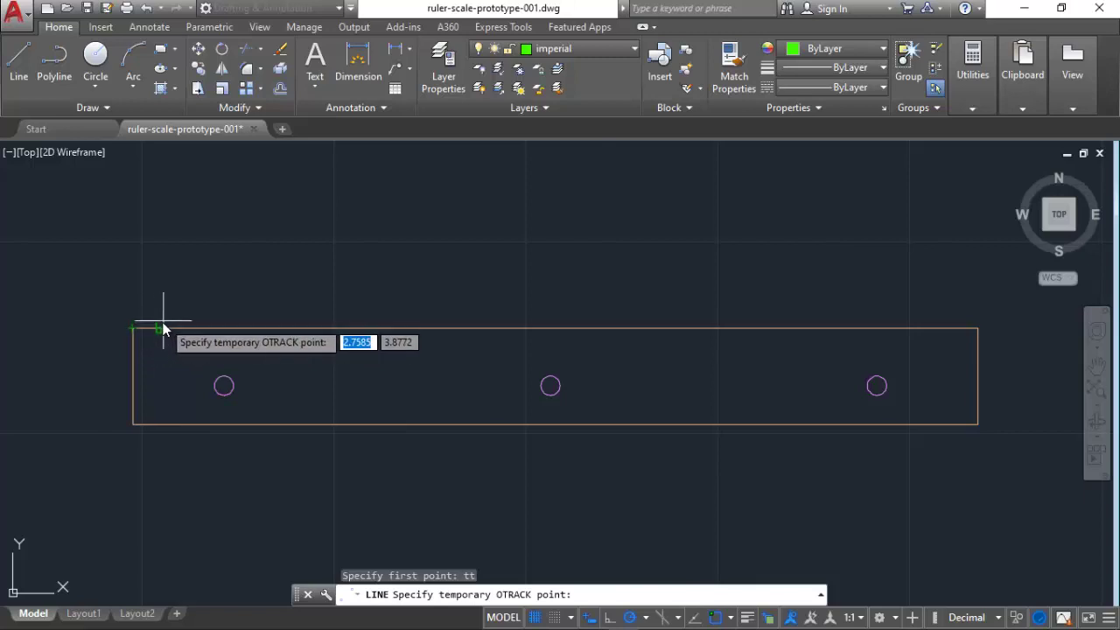
text(.37)
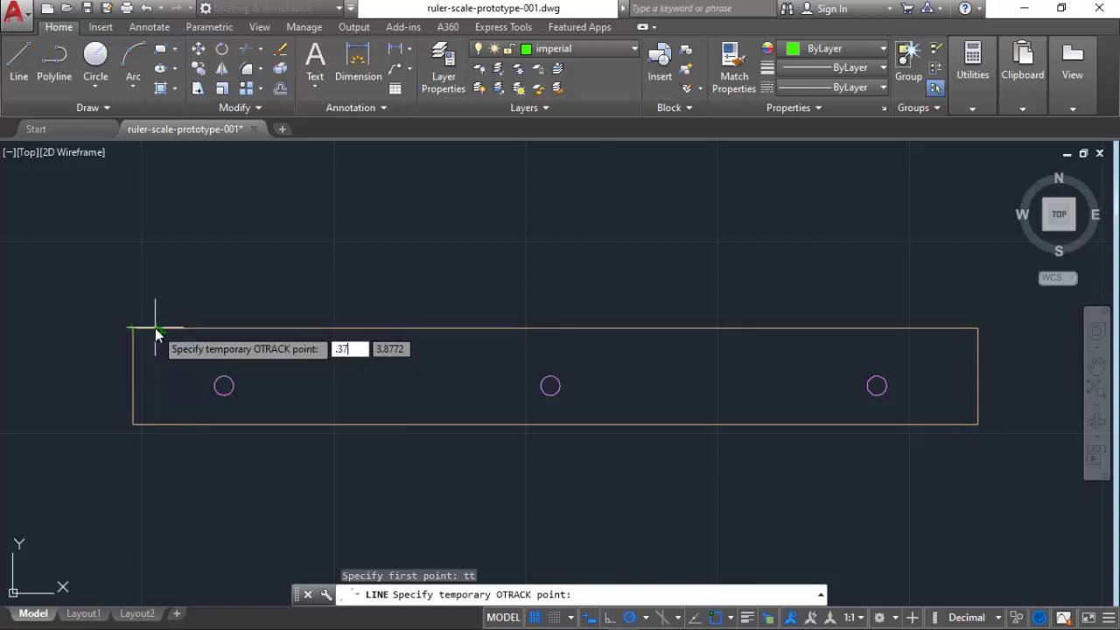
text(5)
key(Return)
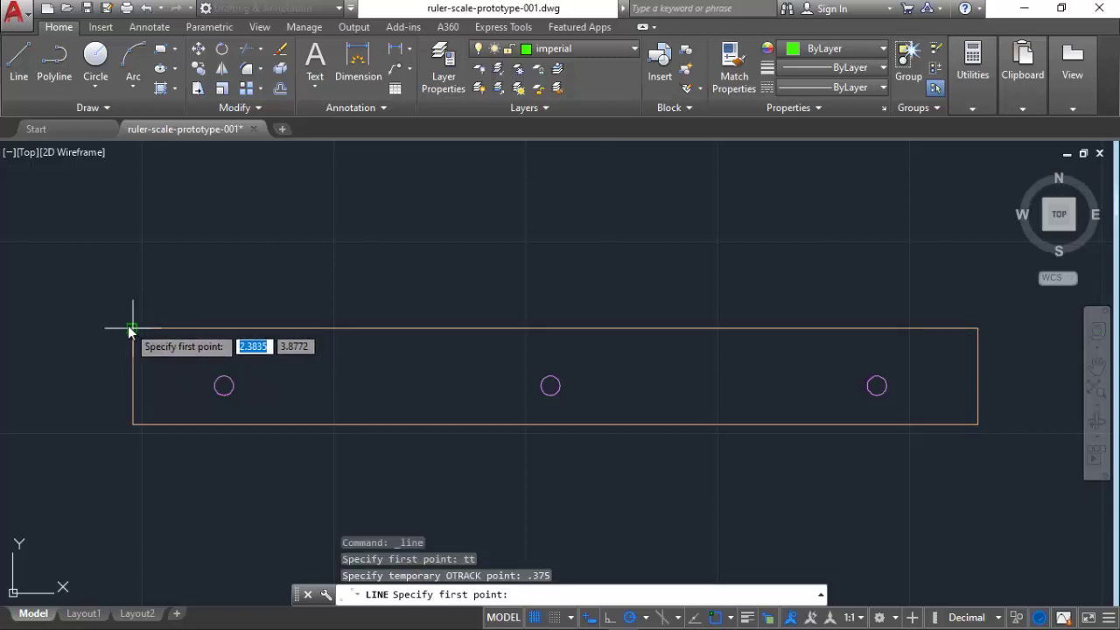
key(Escape)
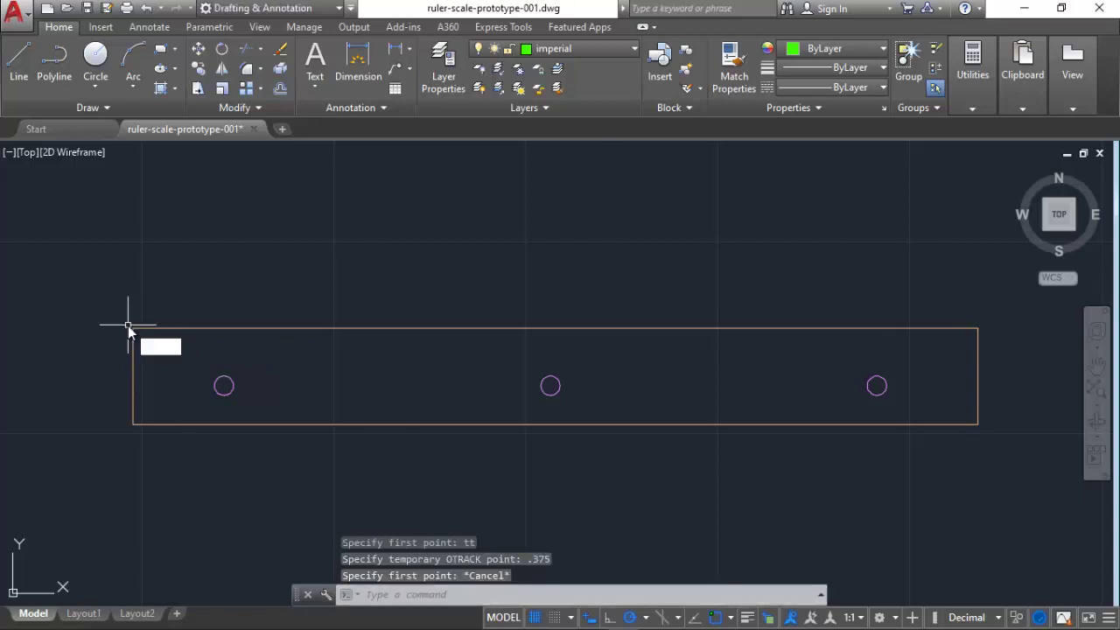
Draw a vertical line 0.3125 long down from the ruler's top edge, 0.375 right of its upper-left corner, using a temporary tracking point
key(Return)
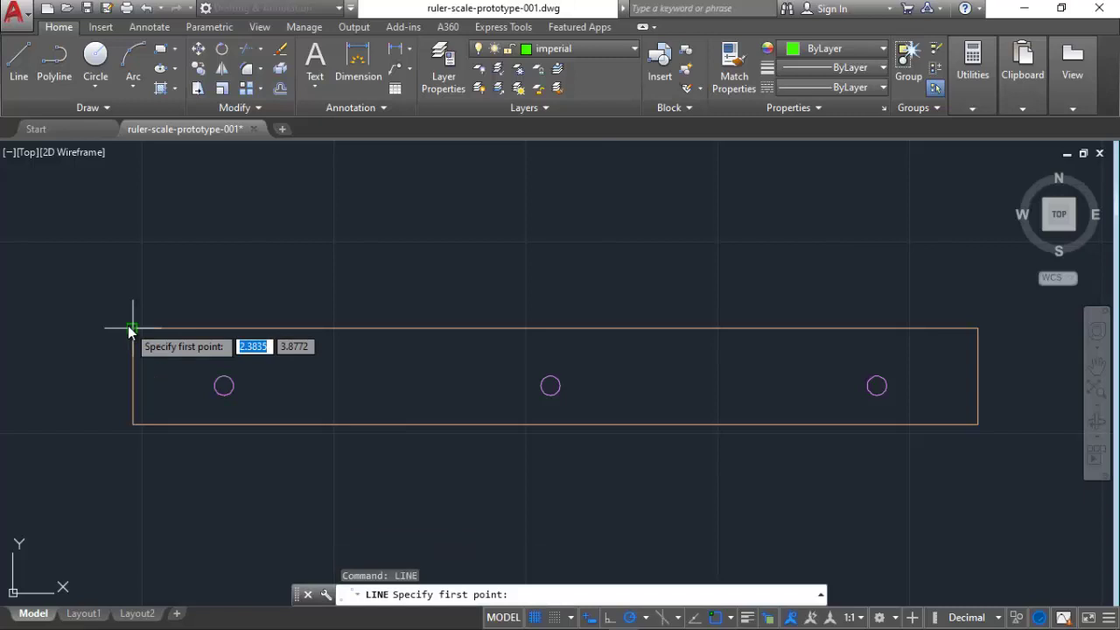
text(fr)
text(tt)
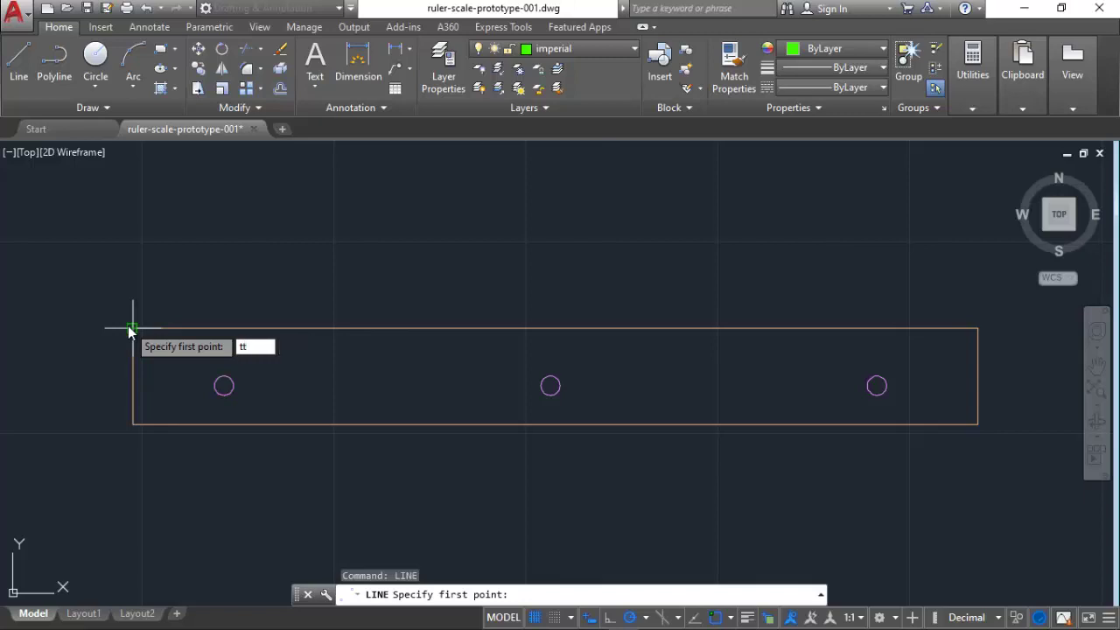
key(Return)
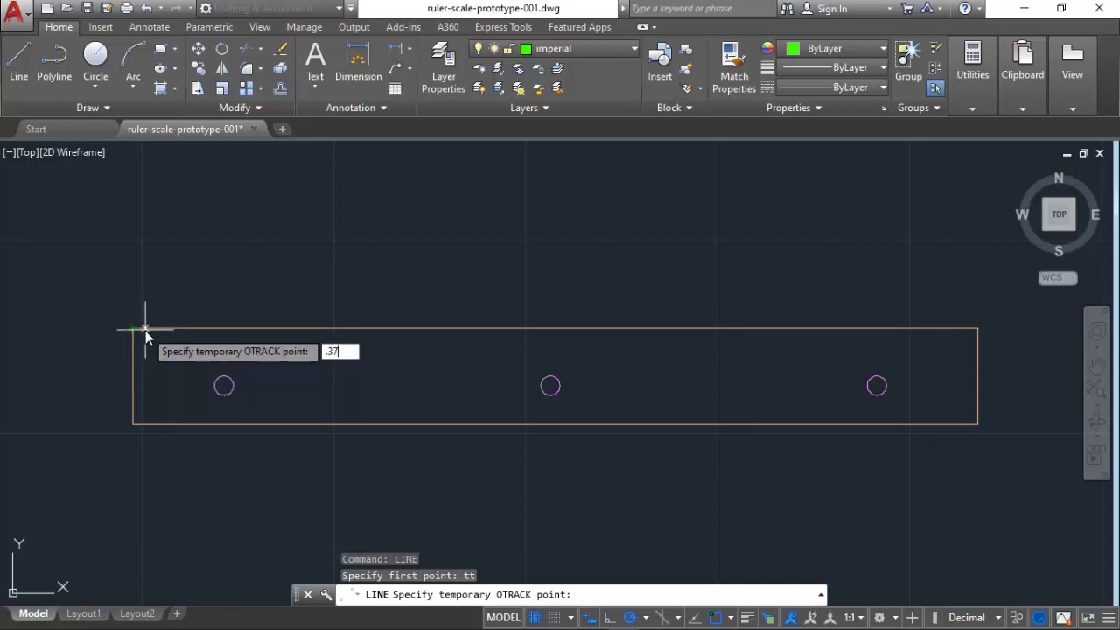
key(Return)
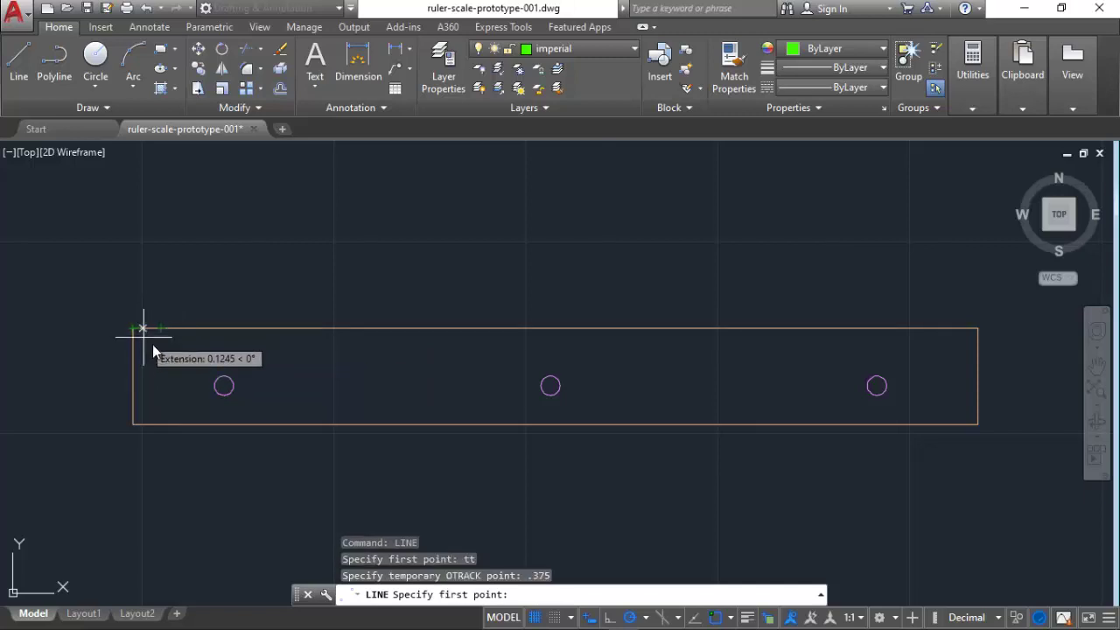
text(.3)
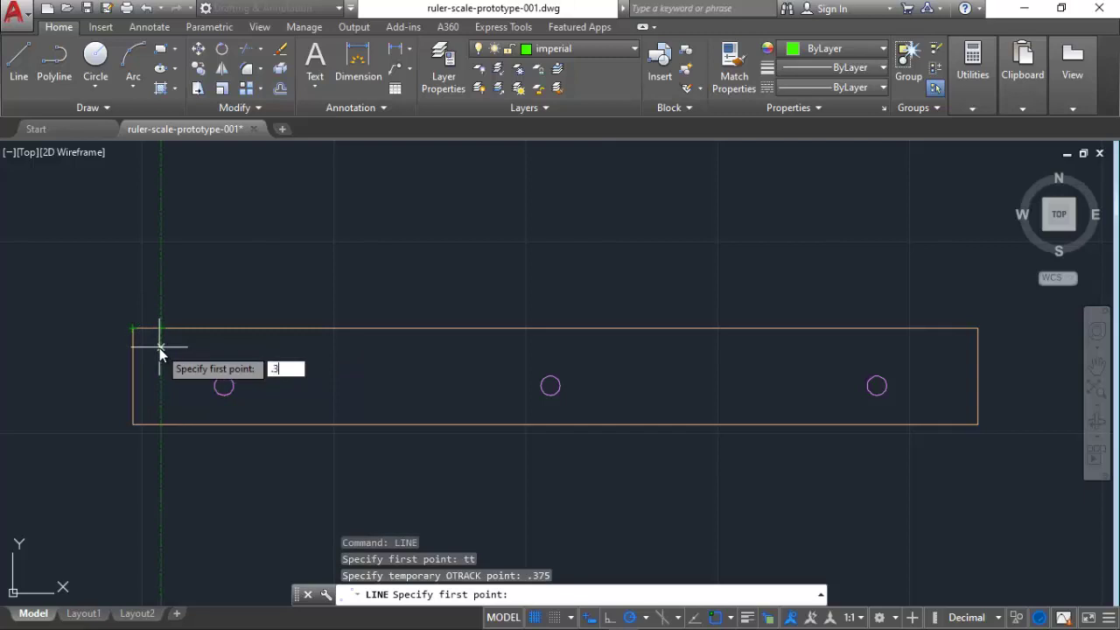
text(125)
key(Return)
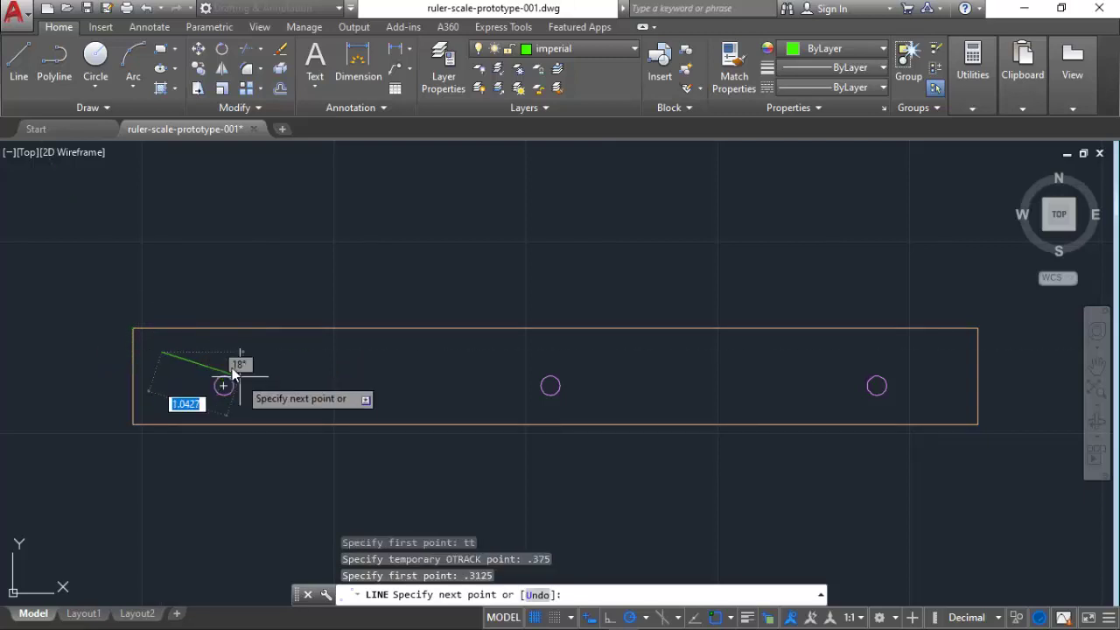
click(161, 350)
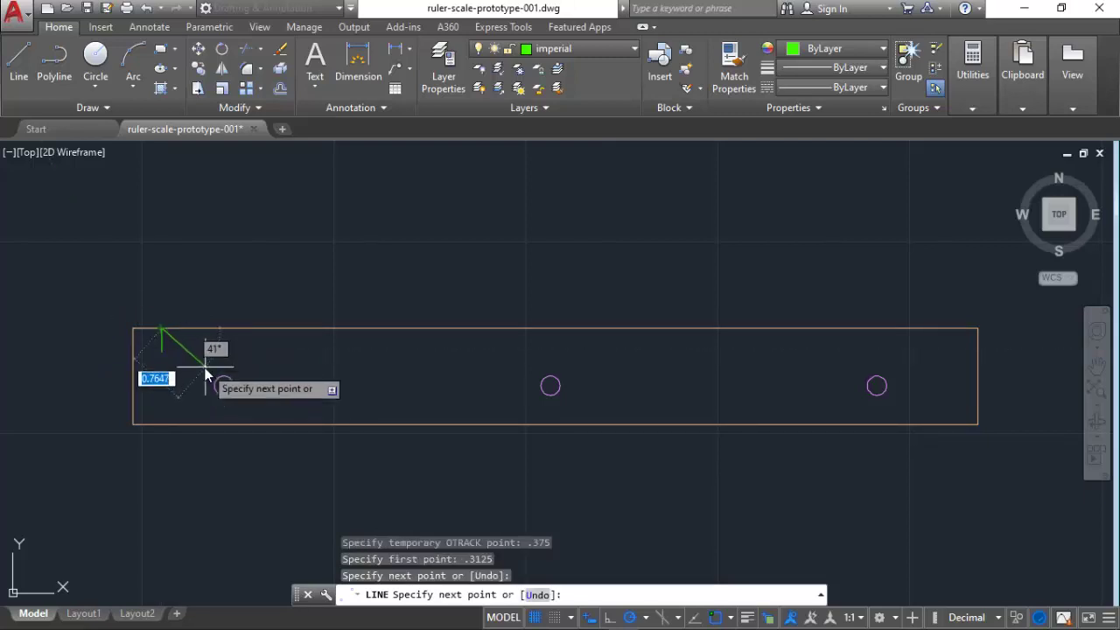
key(Escape)
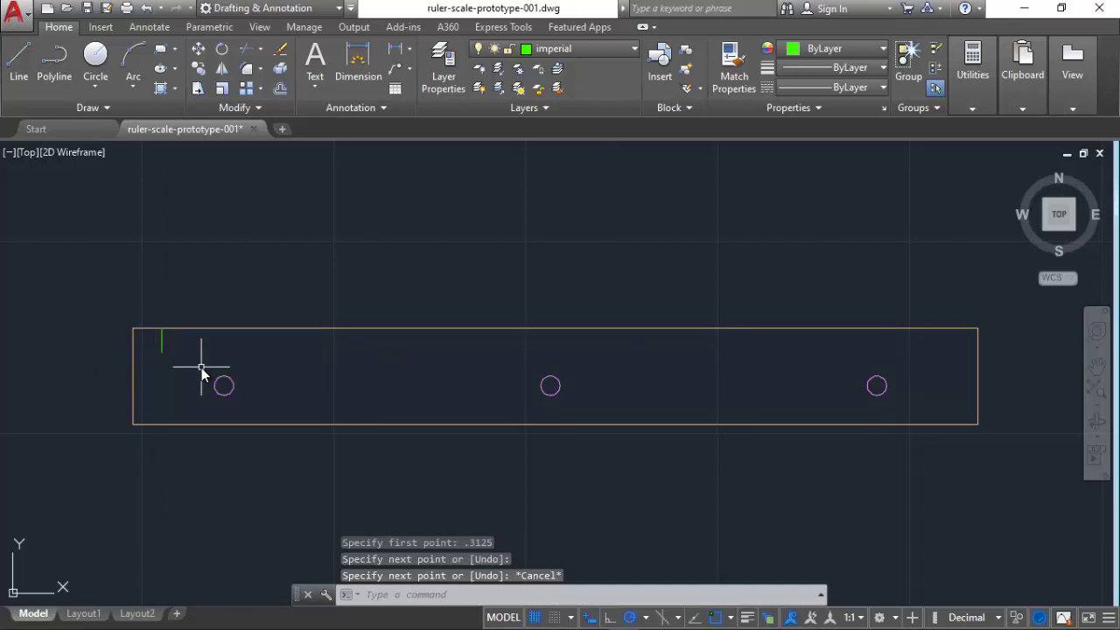
Offset the first inch mark repeatedly to the right at 1-unit spacing with the Multiple option, making nine copies along the top edge
click(280, 90)
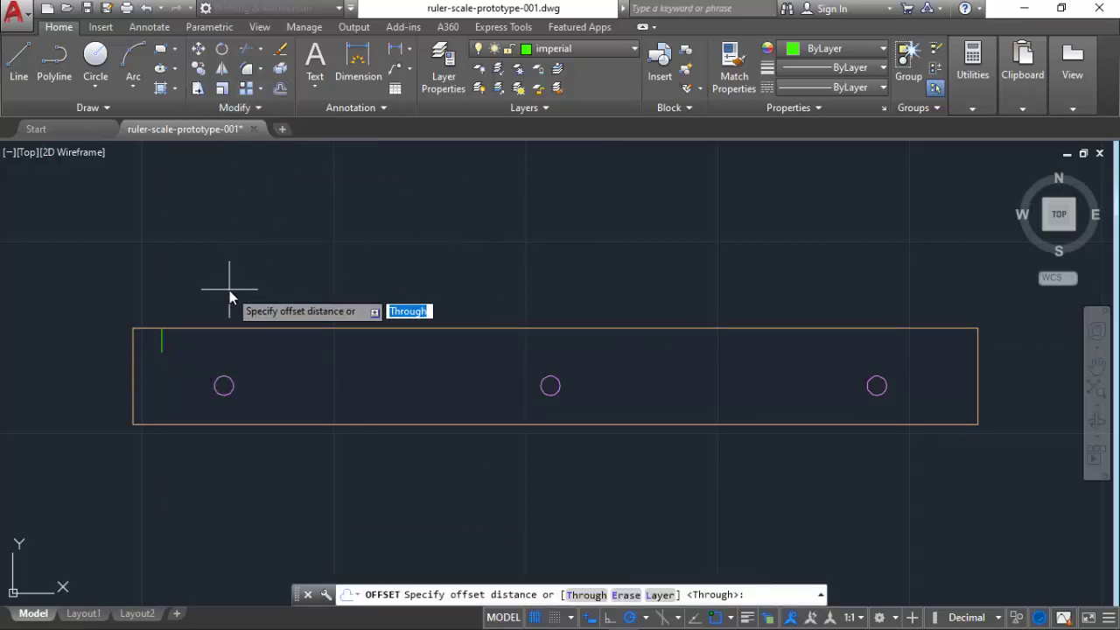
text(1)
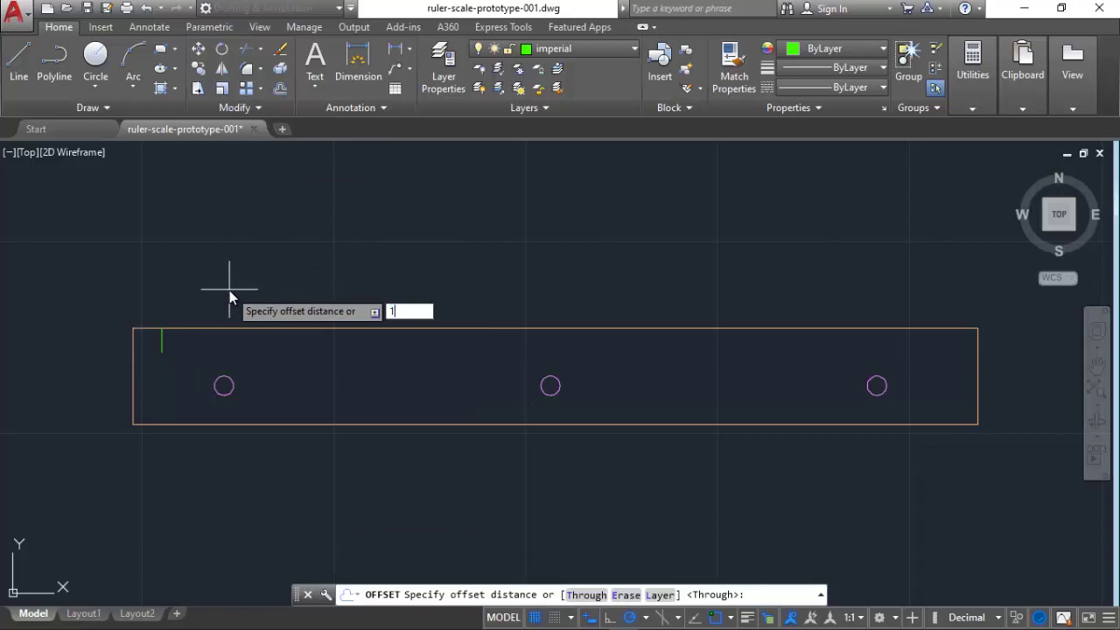
key(Return)
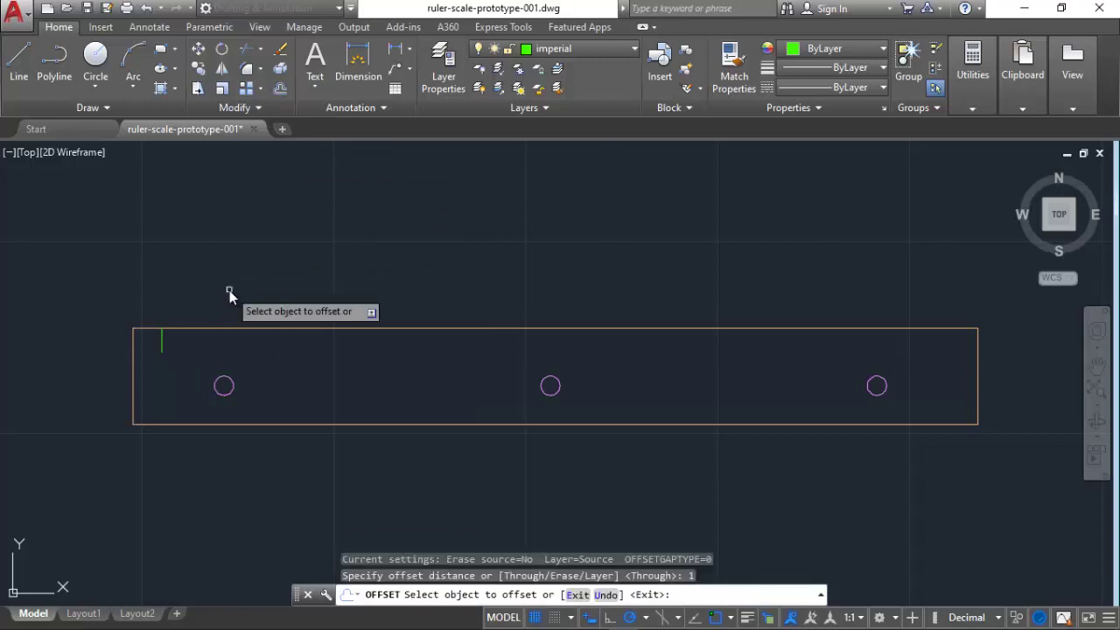
click(161, 342)
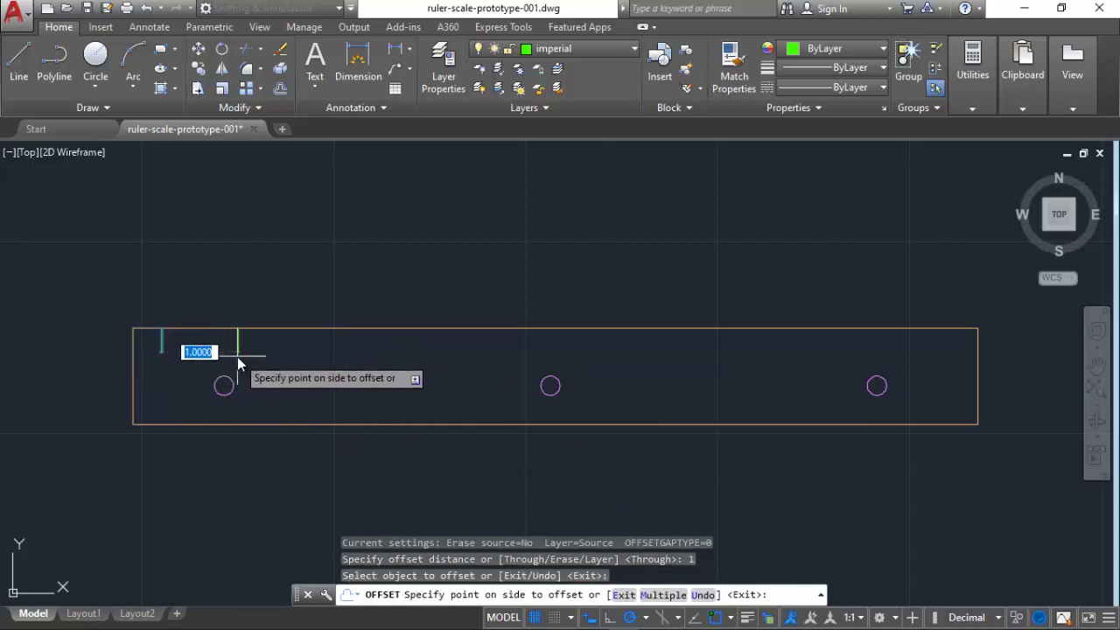
click(664, 596)
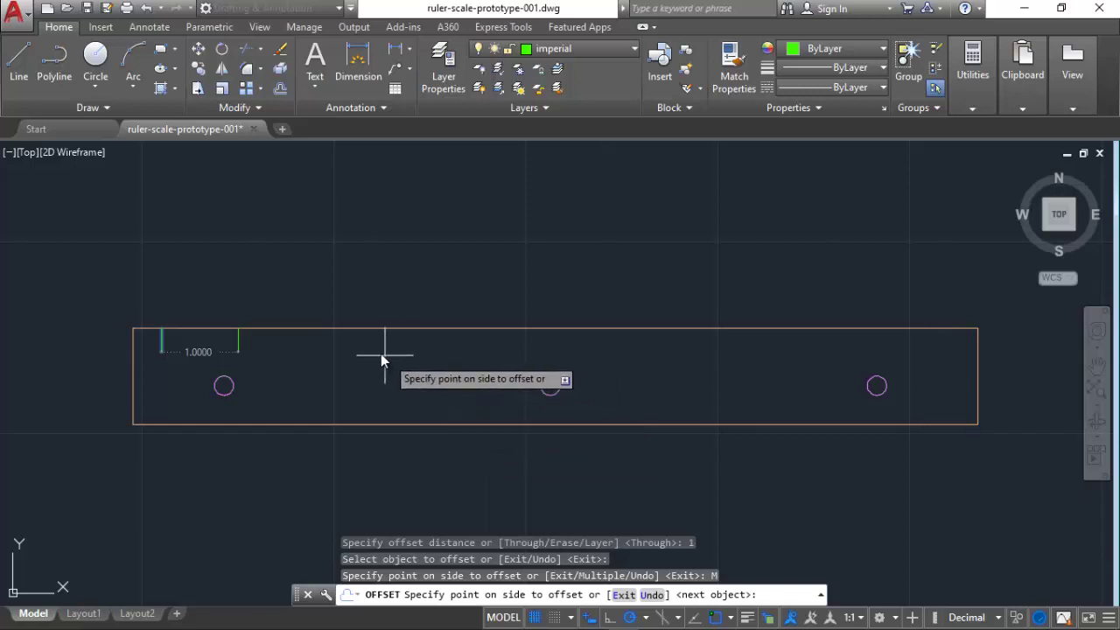
click(290, 342)
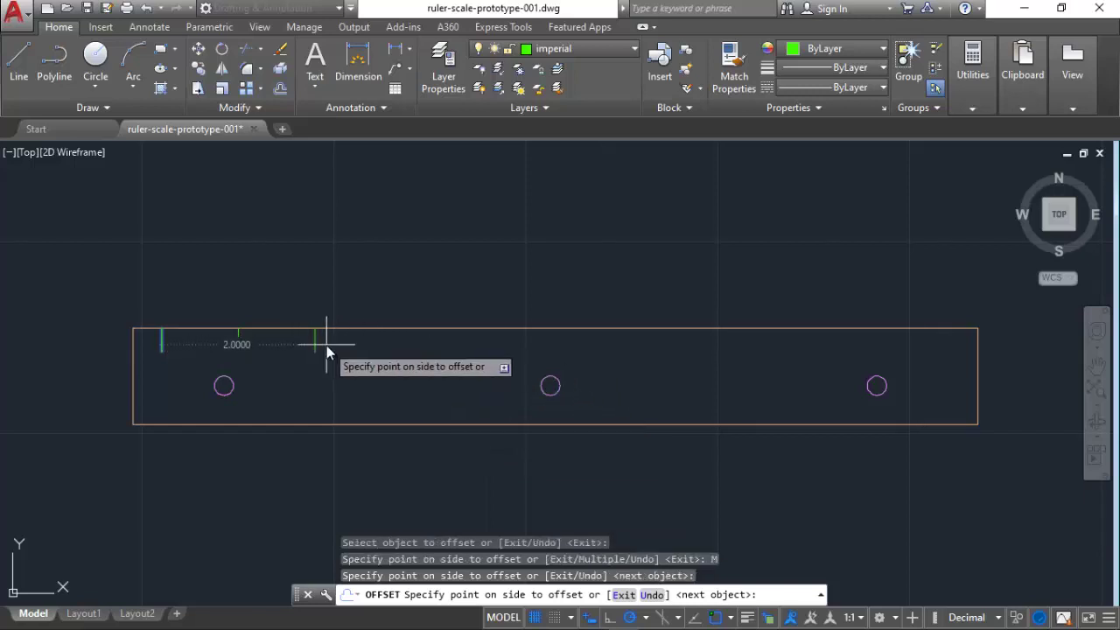
click(350, 346)
click(405, 345)
click(476, 344)
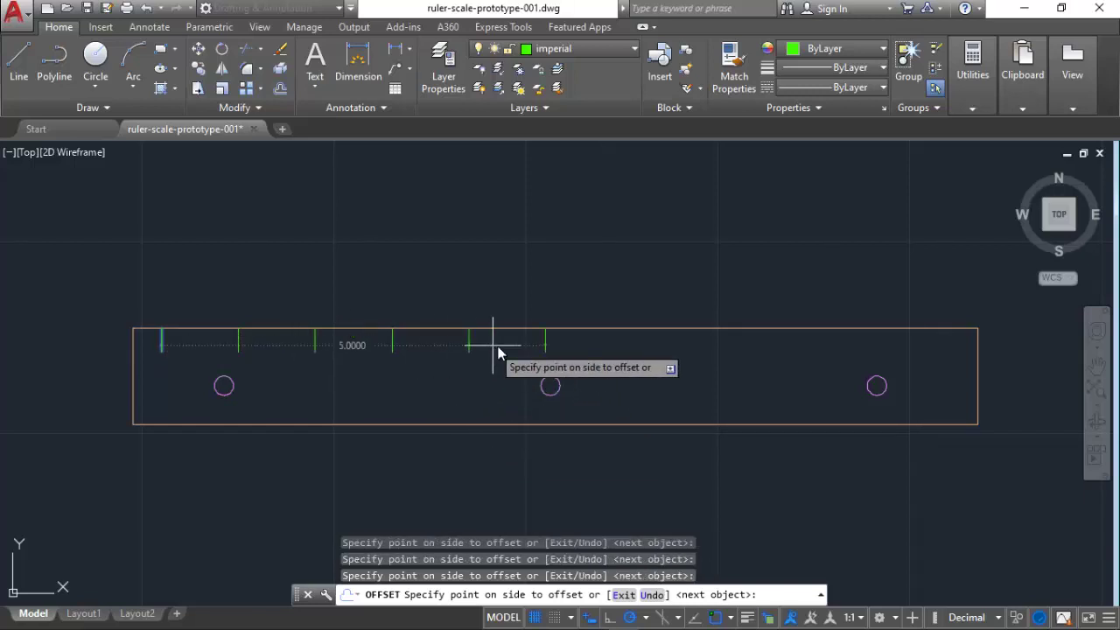
click(624, 344)
click(655, 344)
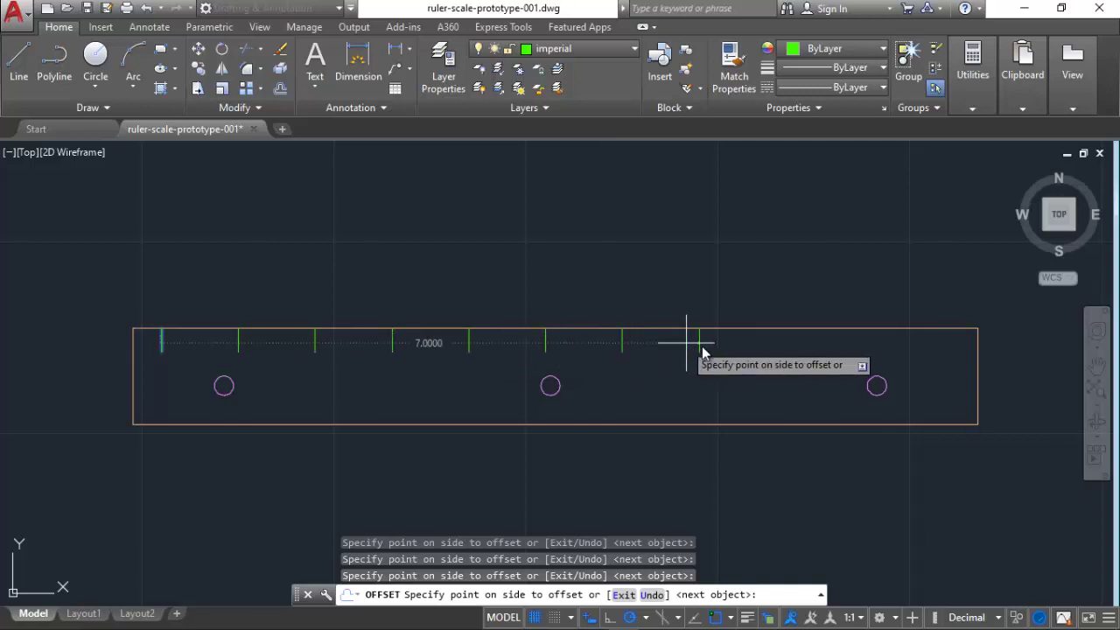
click(736, 346)
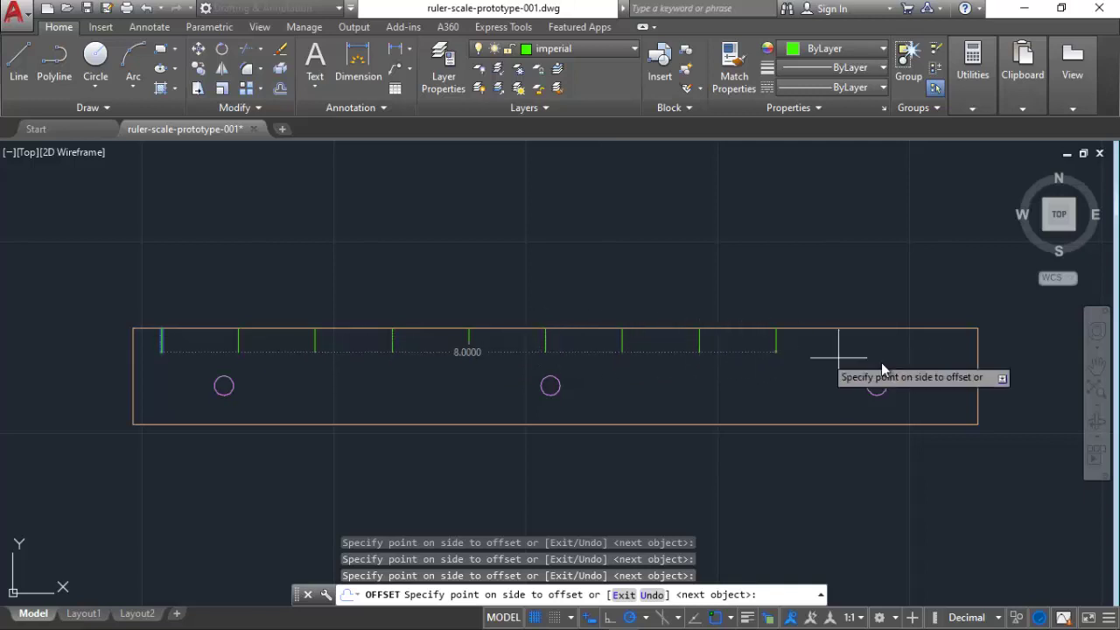
click(807, 352)
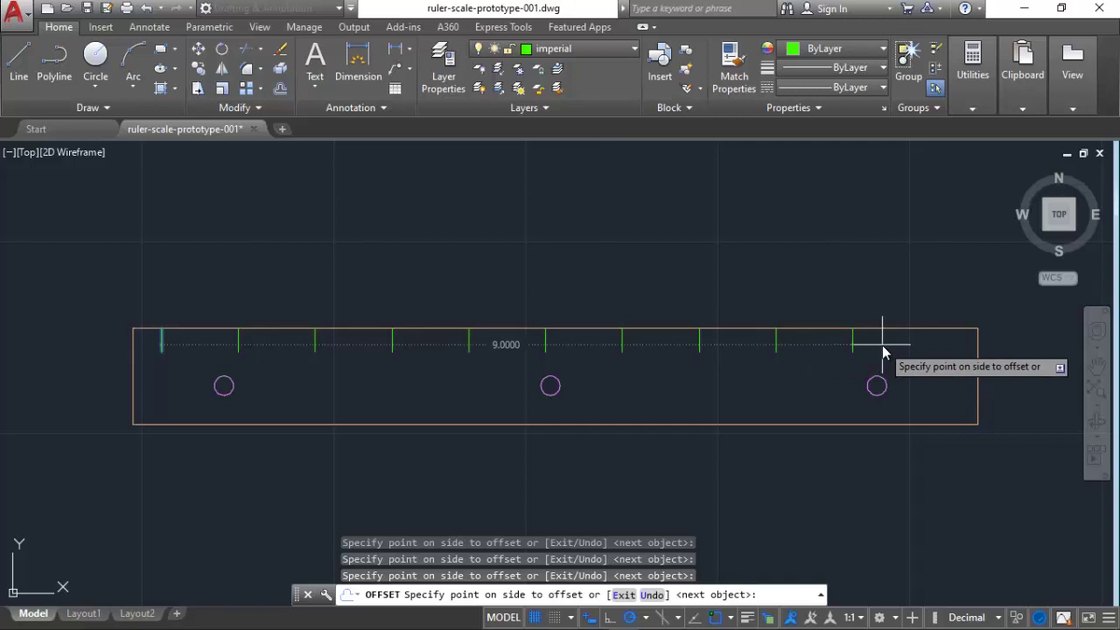
click(883, 352)
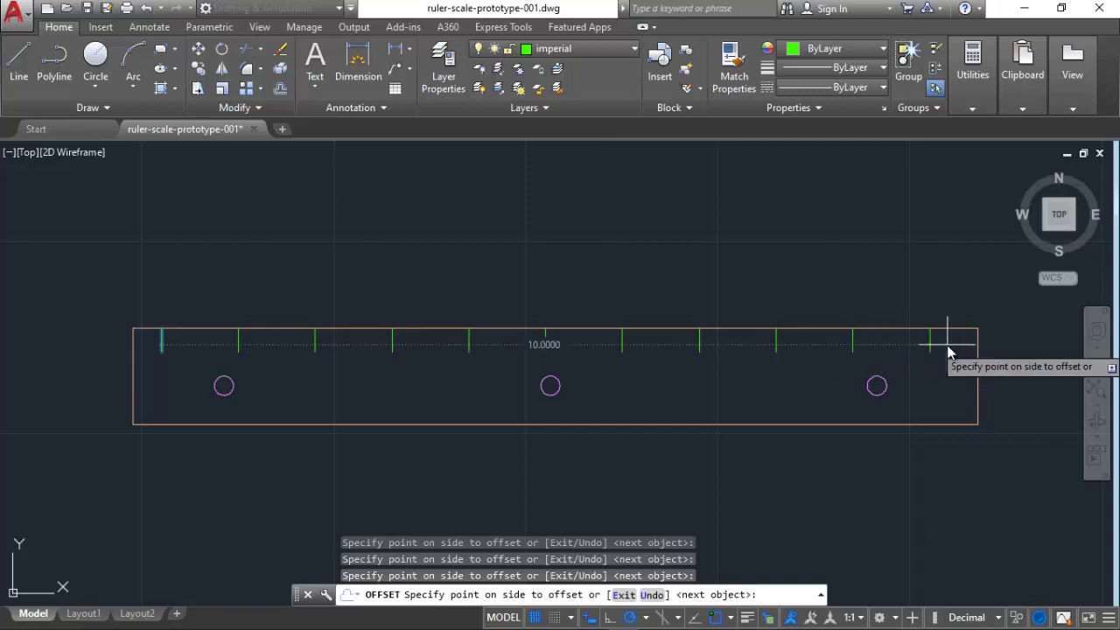
click(950, 350)
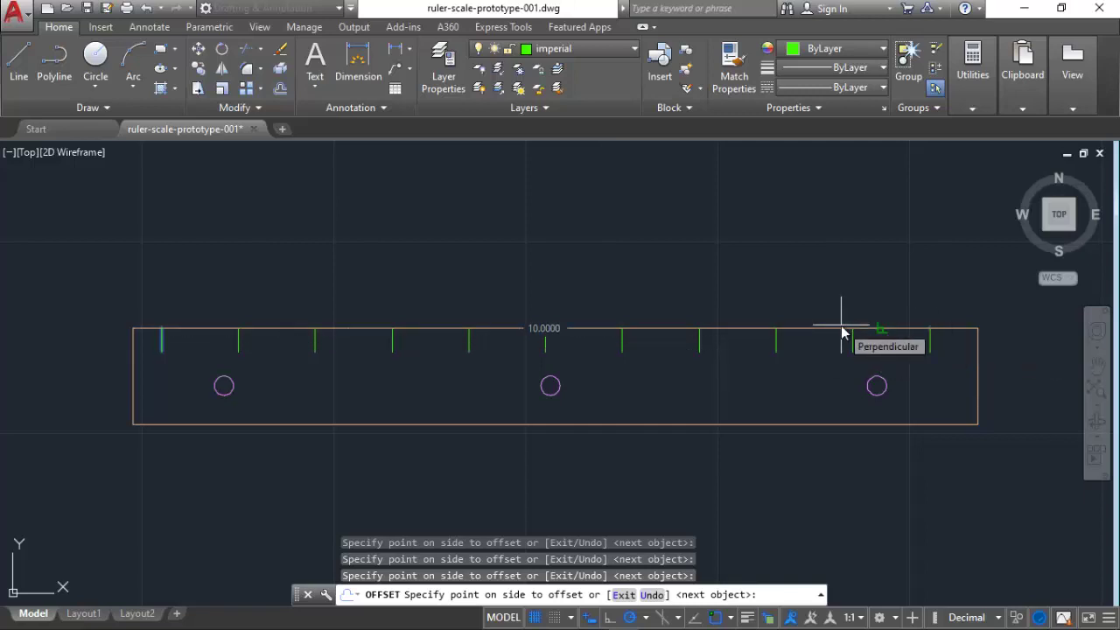
key(Escape)
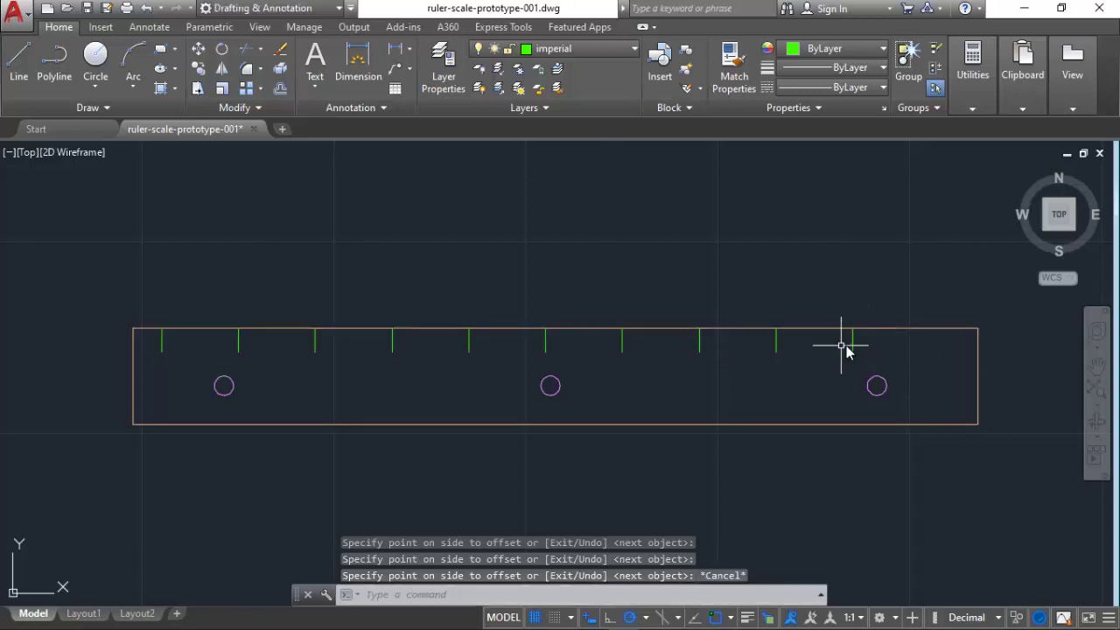
Offset the rightmost inch mark 1 unit to the right to add the final mark near the ruler's right end
click(280, 88)
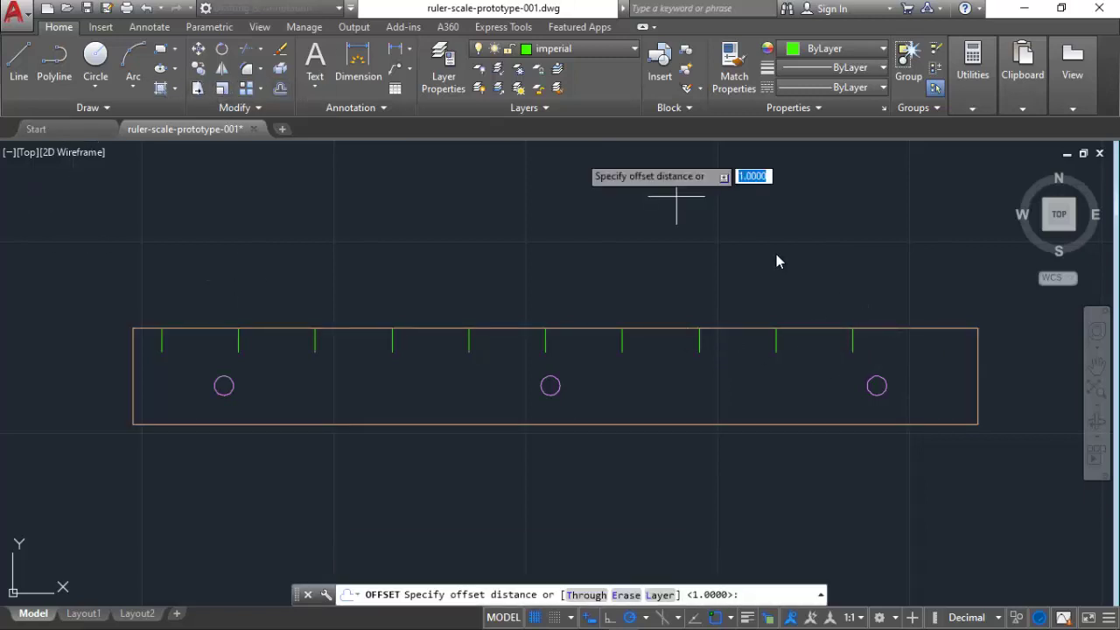
click(854, 345)
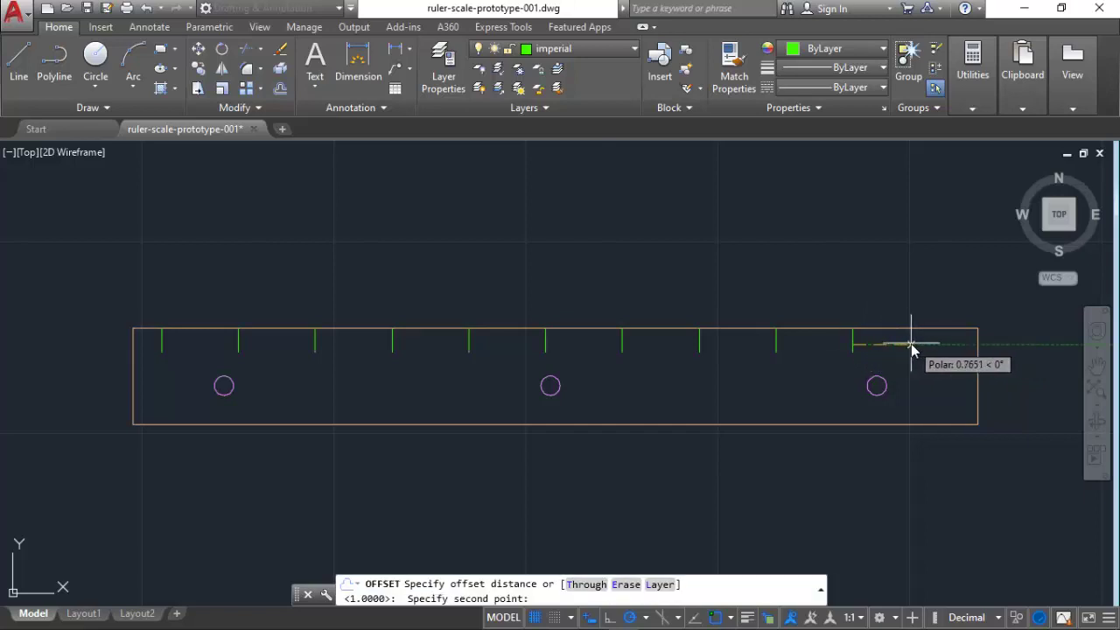
text(1)
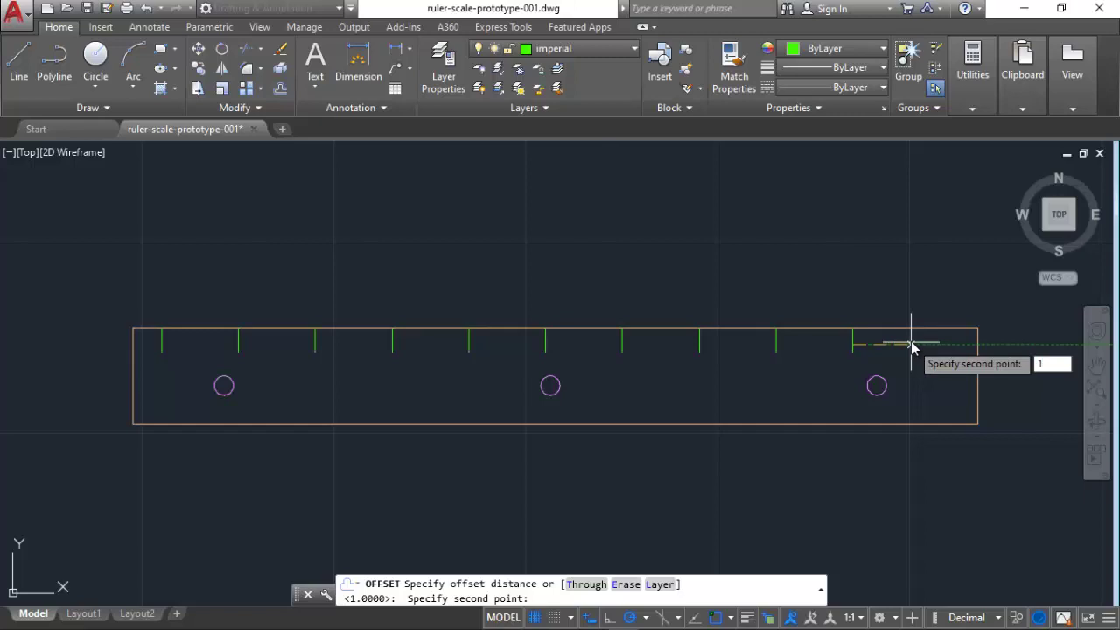
key(Return)
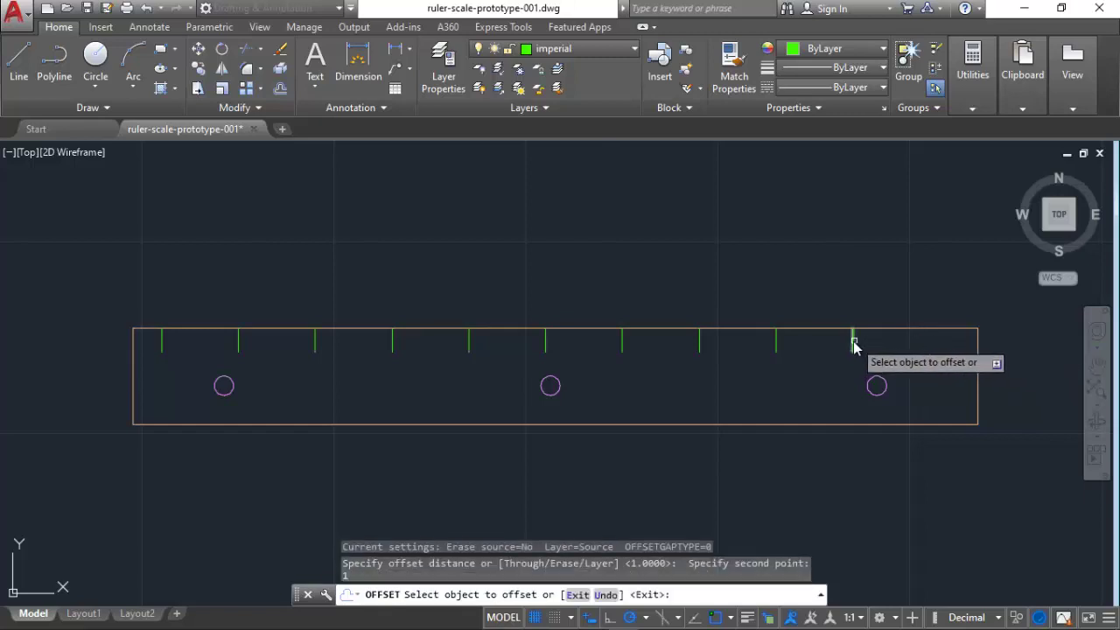
click(854, 345)
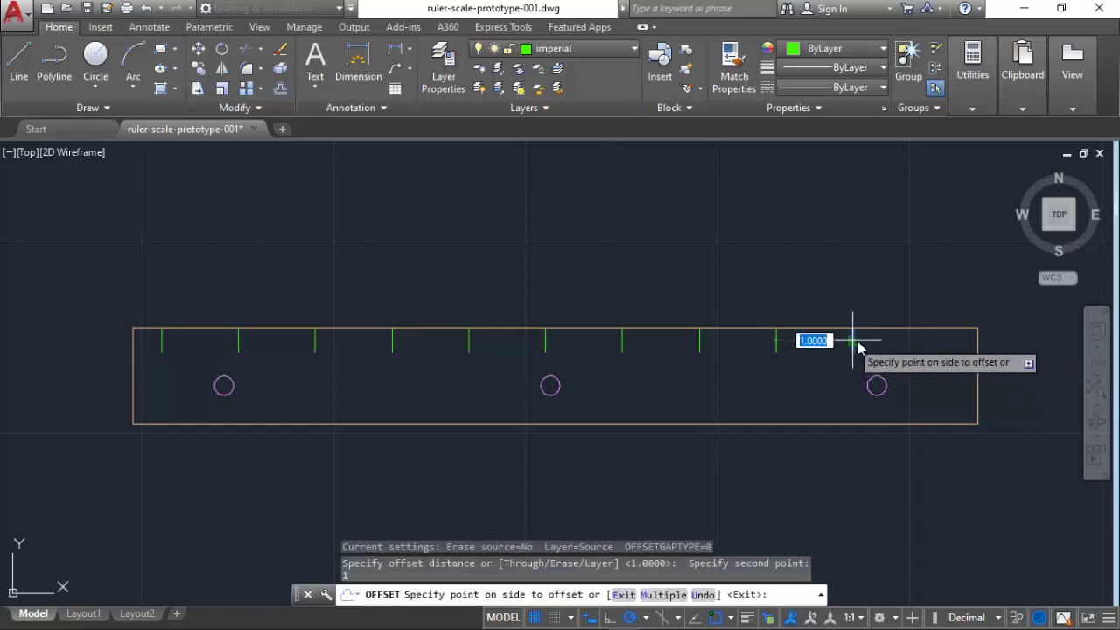
click(938, 344)
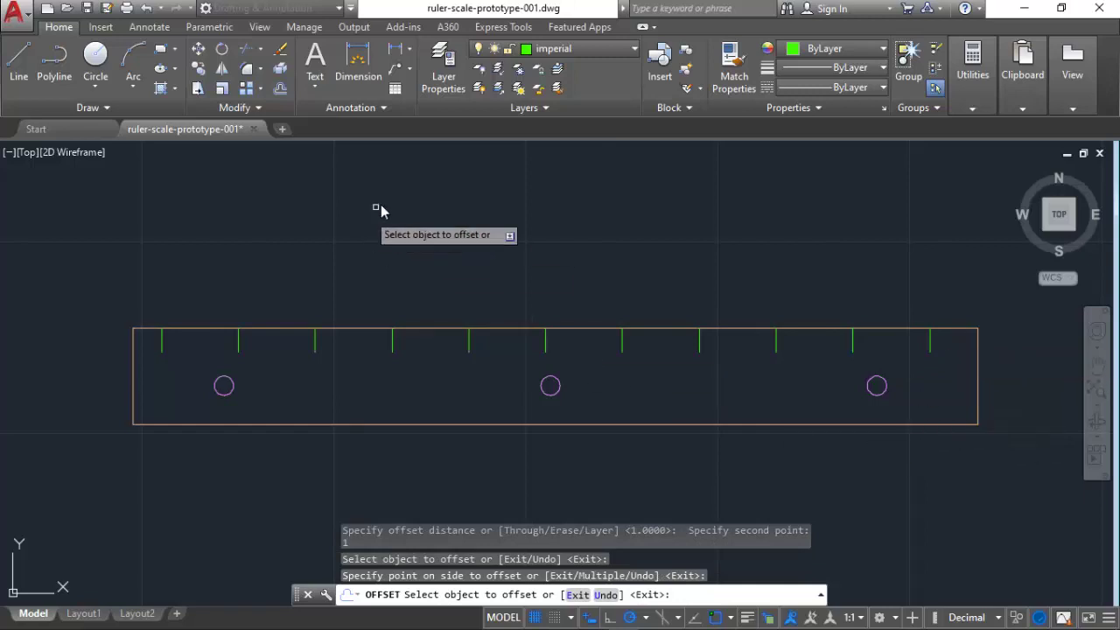
key(Escape)
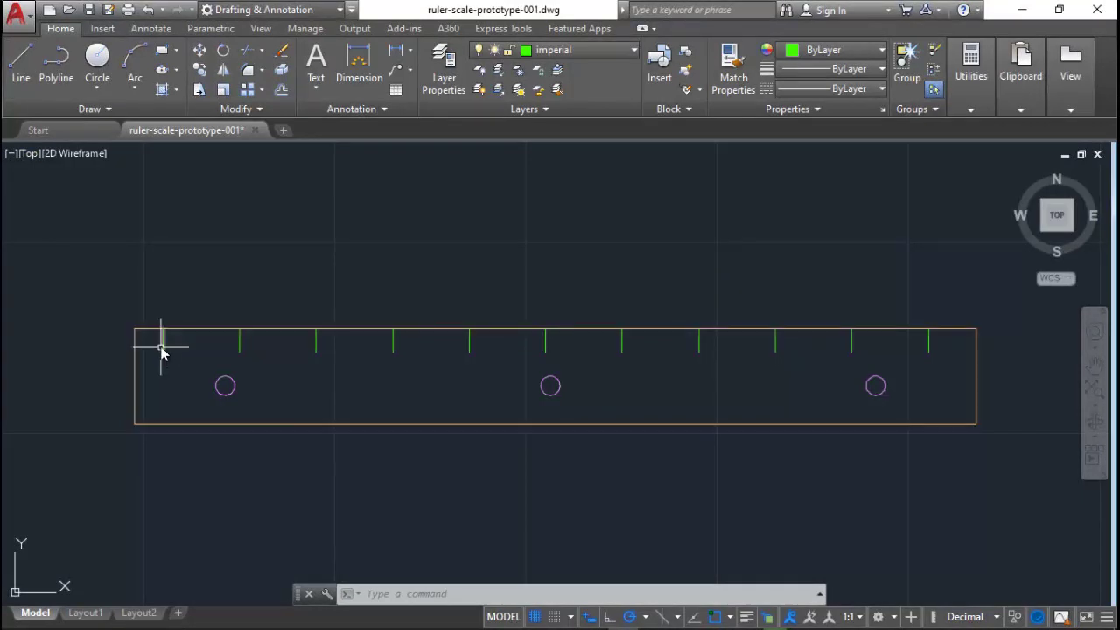
click(21, 70)
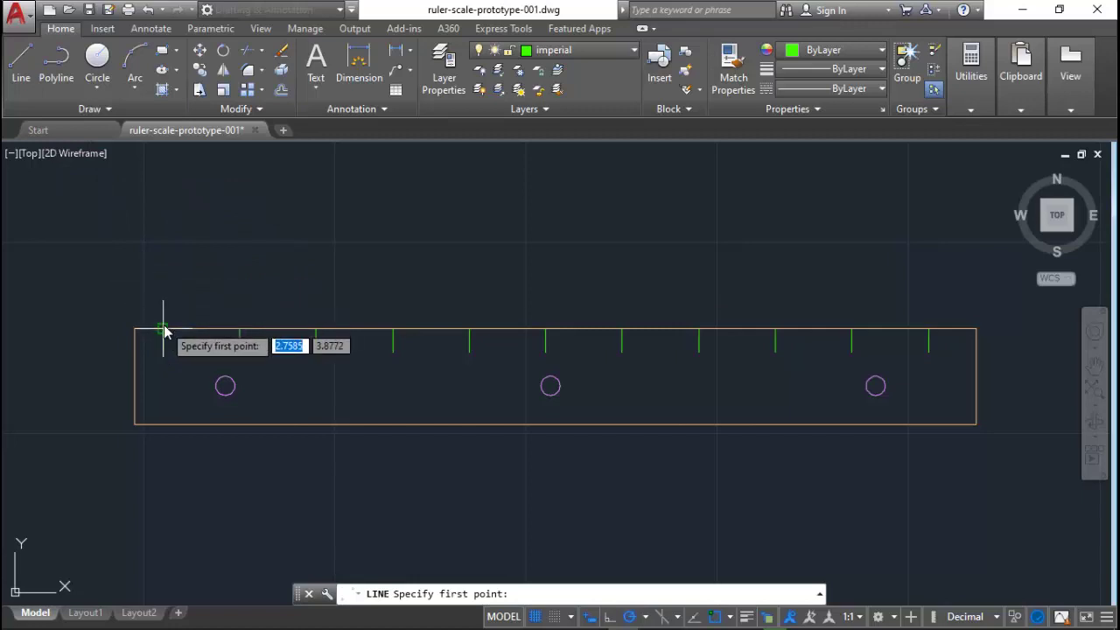
text(tt)
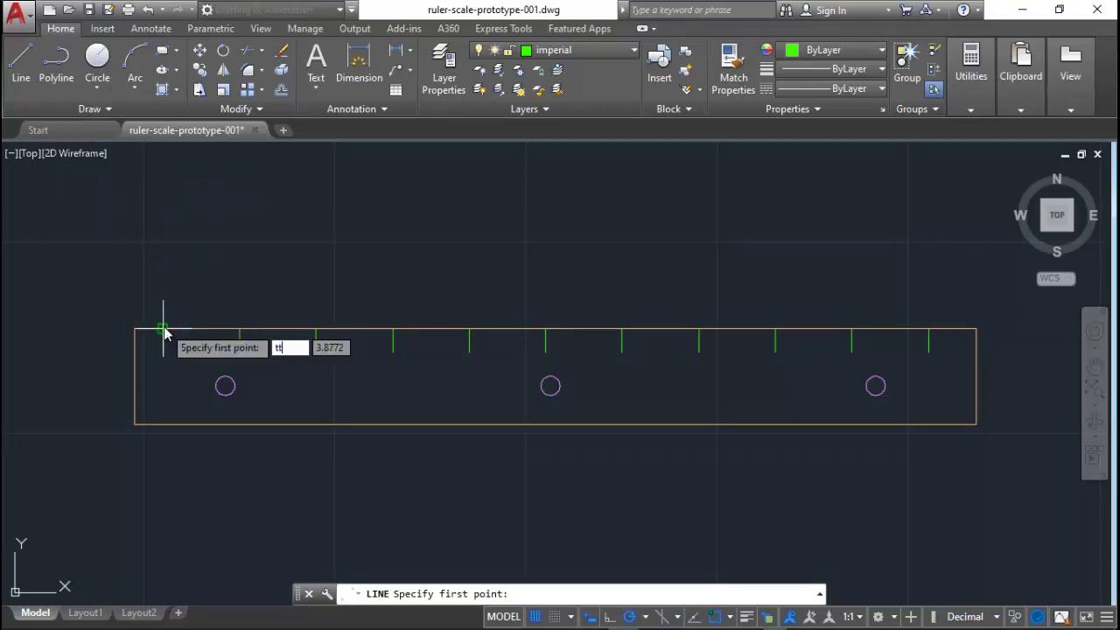
key(Return)
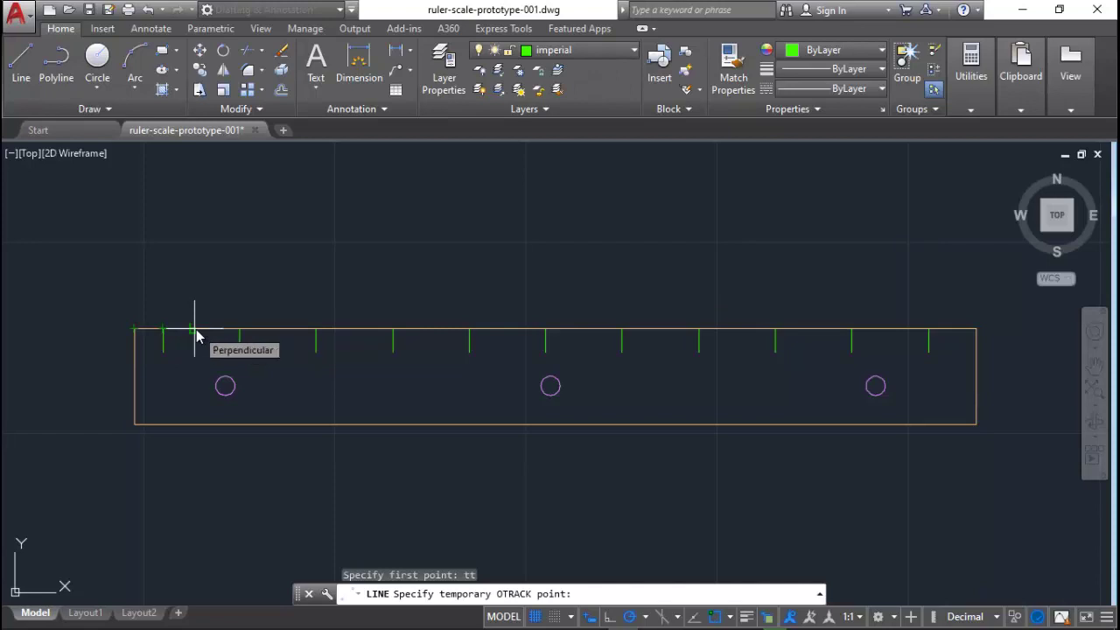
text(.5)
key(Return)
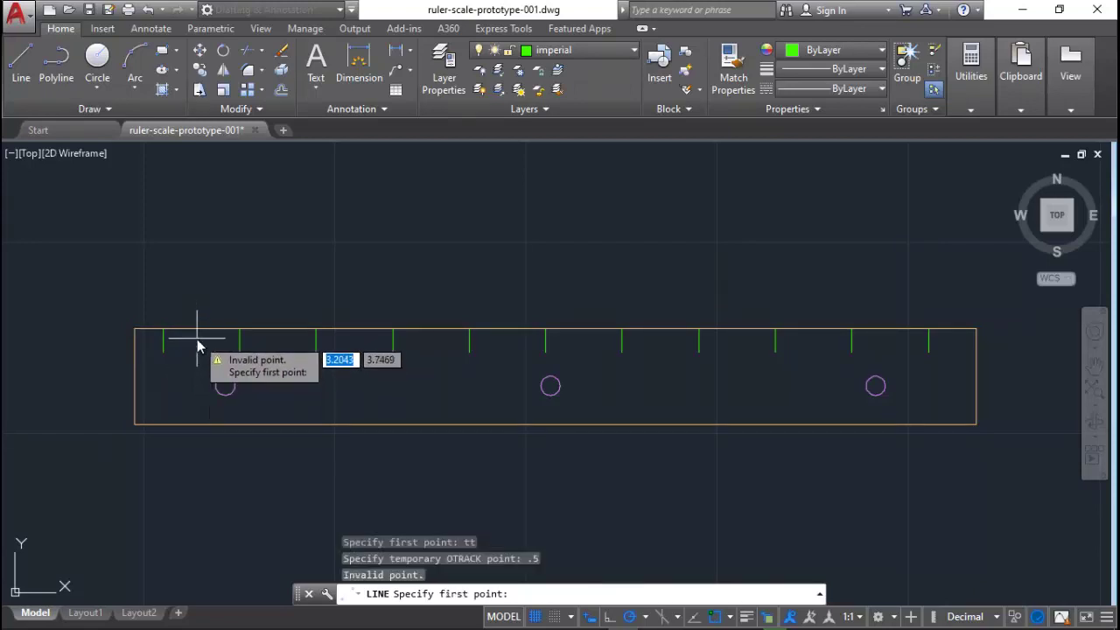
key(Escape)
Draw a vertical line 0.25 long down from the ruler's top edge, 0.5 right of the first inch mark, using a temporary tracking point
click(20, 65)
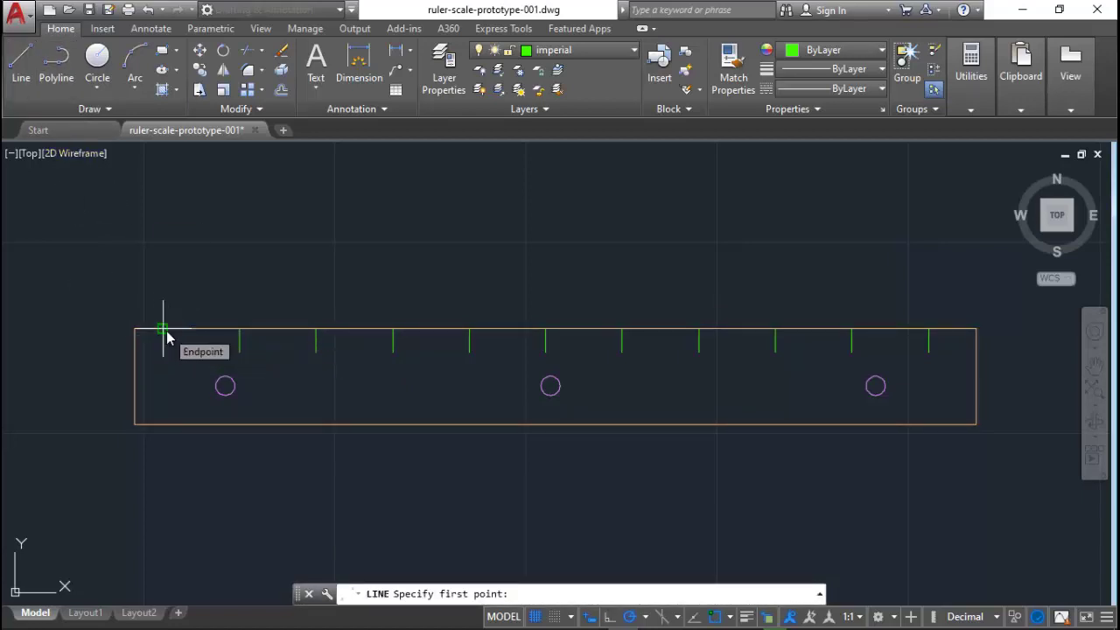
text(tt)
key(Return)
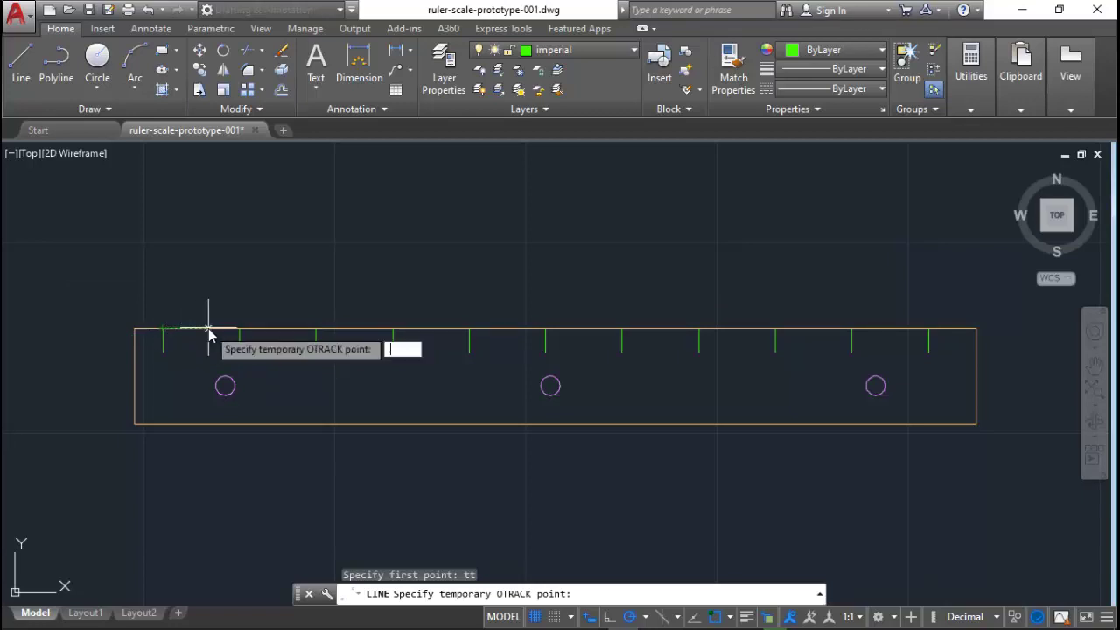
text(.5)
key(Return)
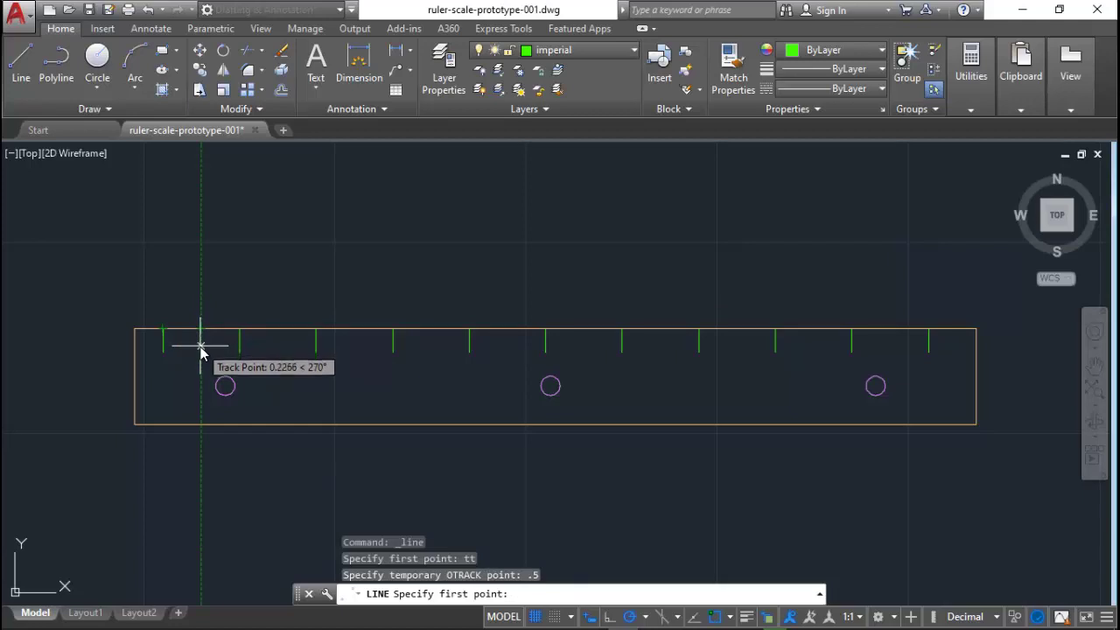
text(.25)
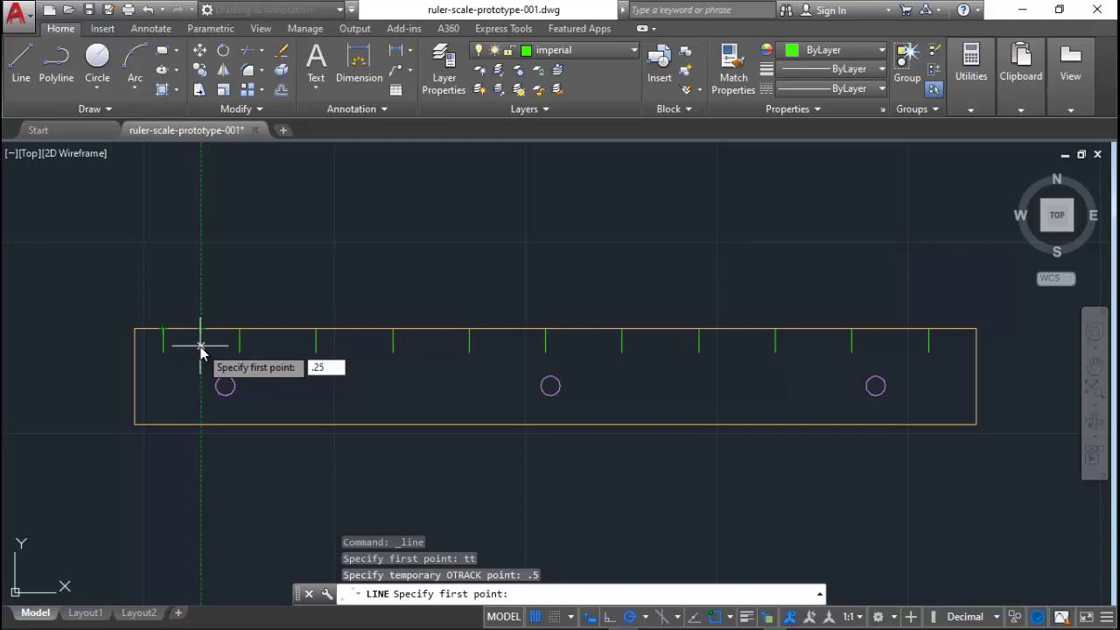
key(Return)
click(200, 331)
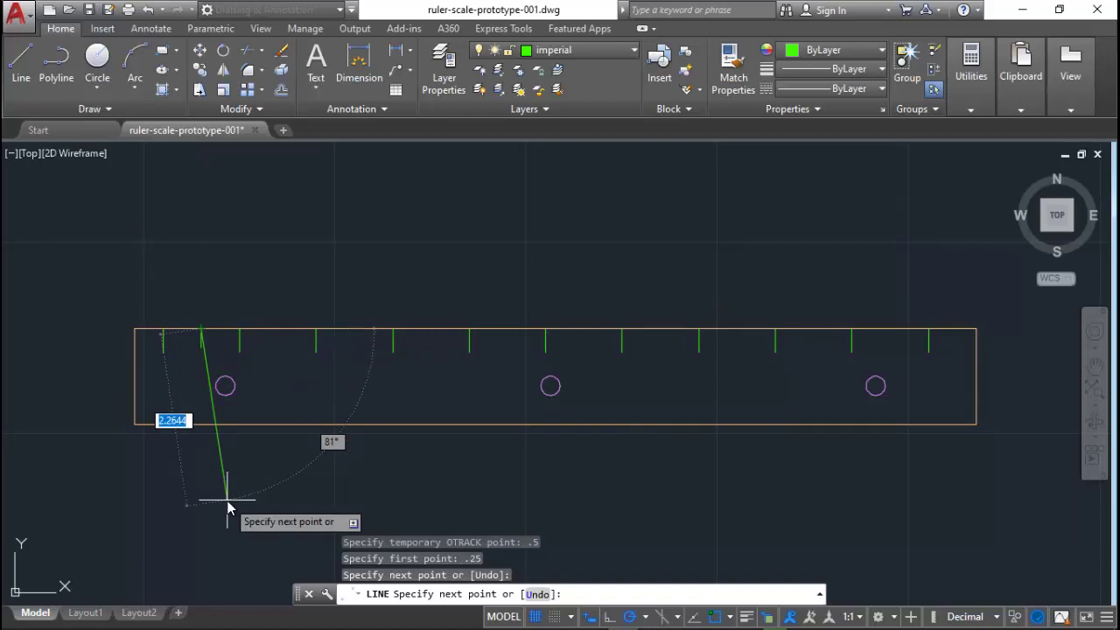
key(Escape)
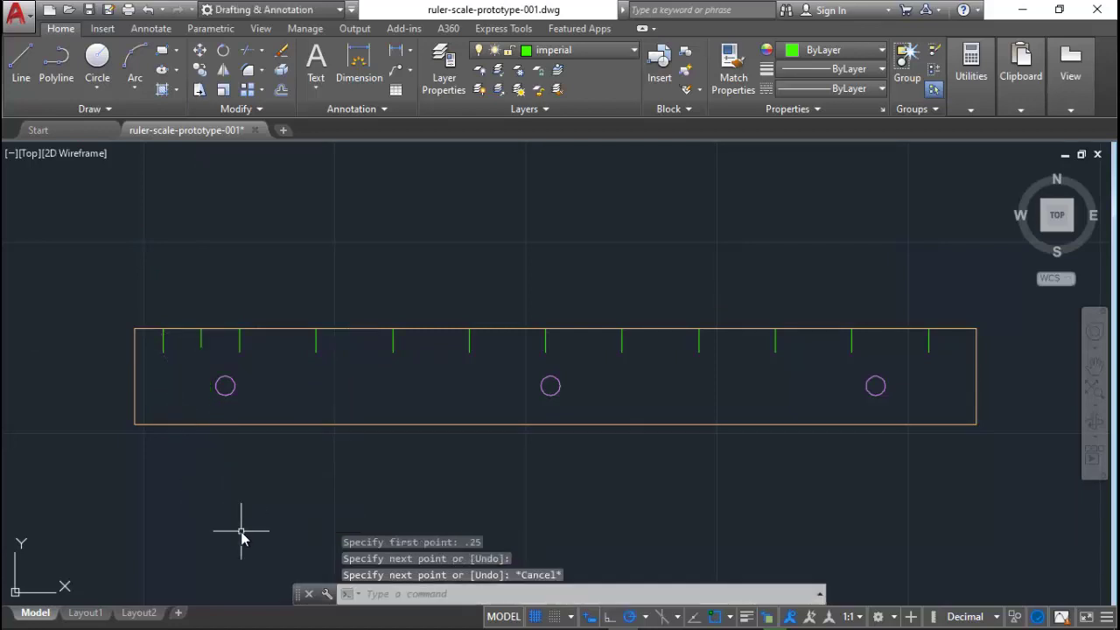
Offset the new half-inch mark 1 unit to the right, between the second and third inch marks
click(278, 91)
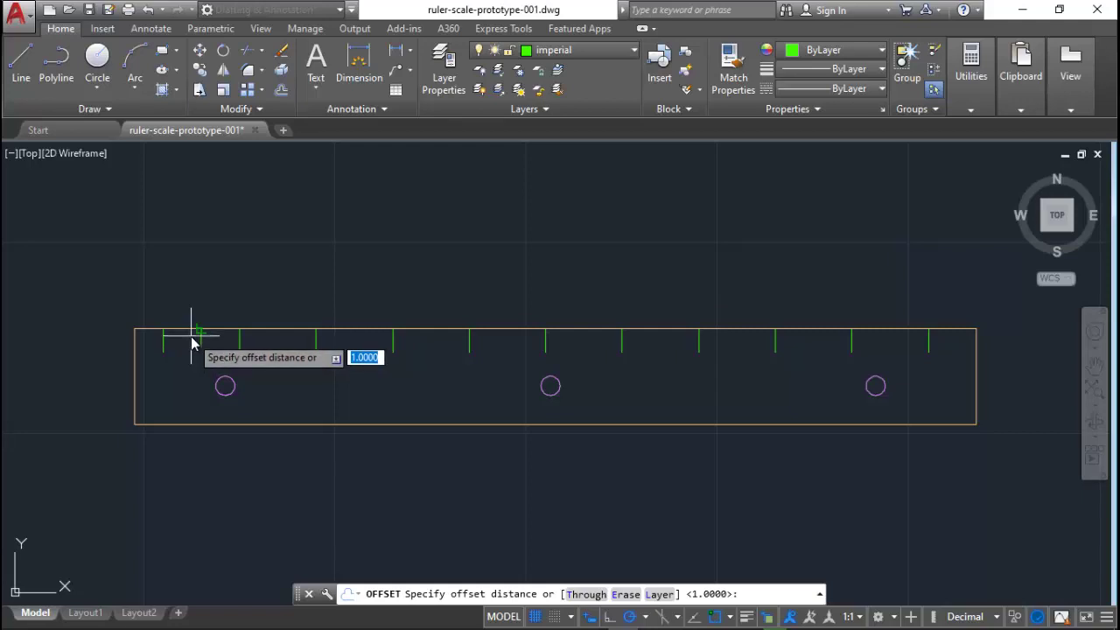
text(1)
key(Return)
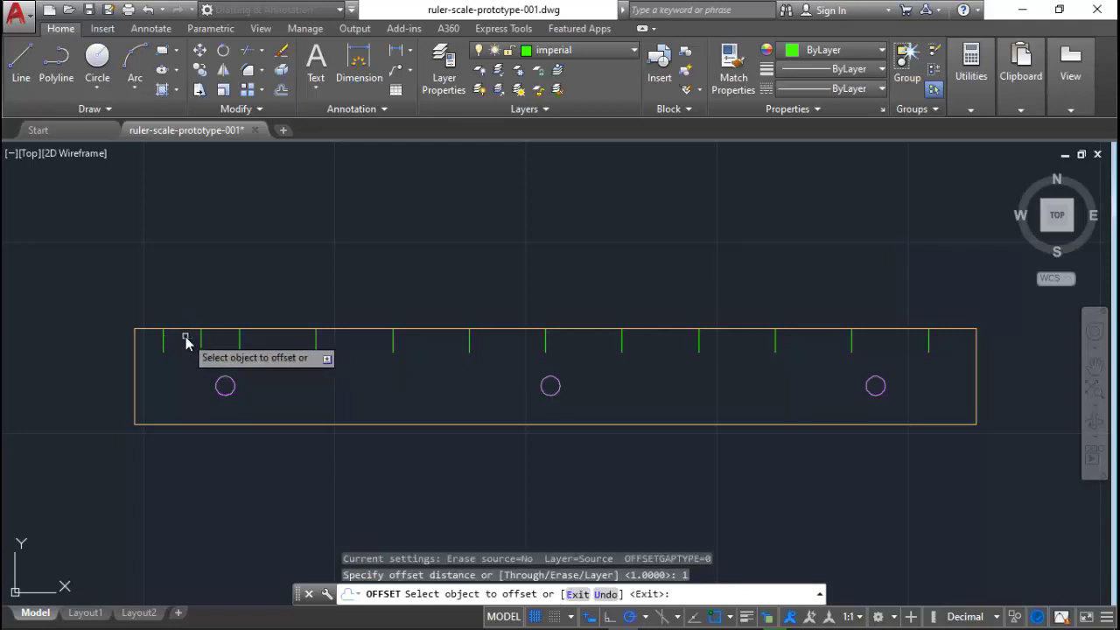
click(201, 342)
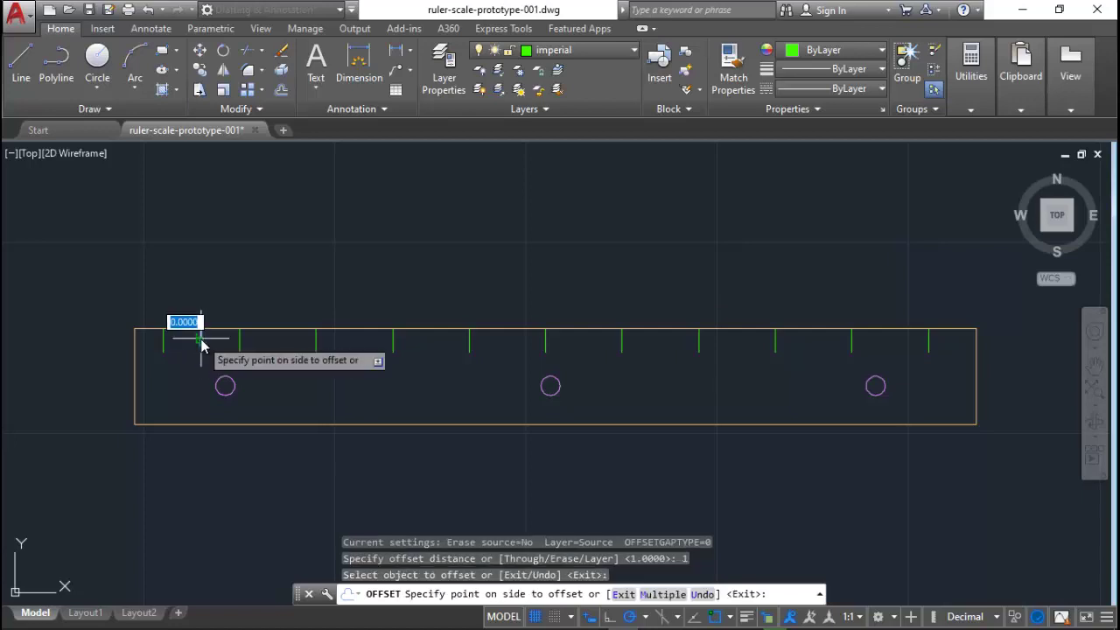
click(353, 370)
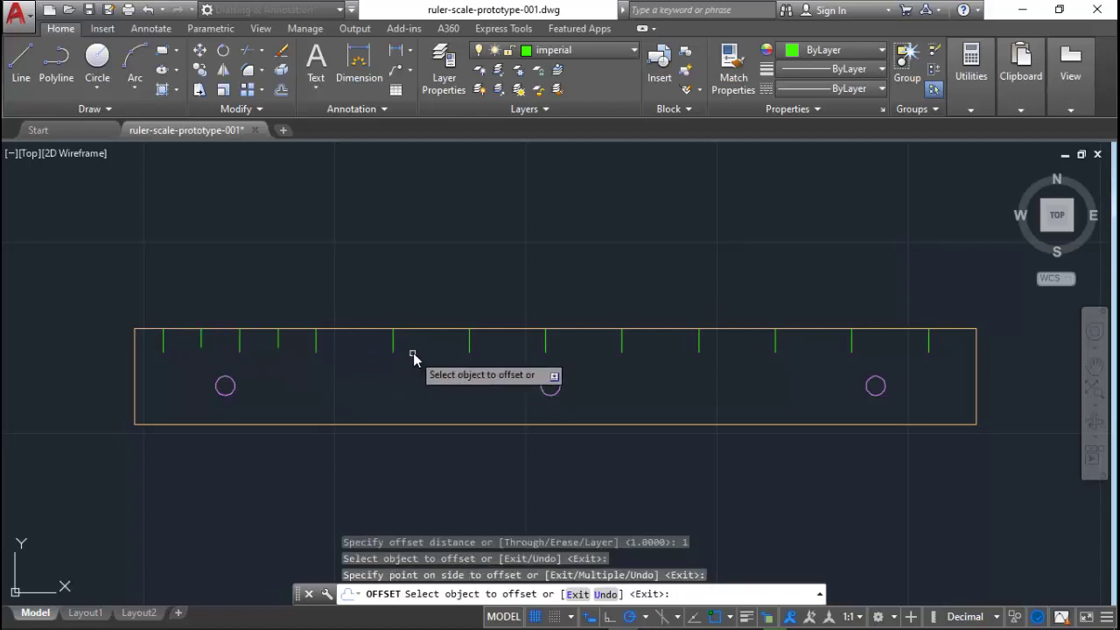
Offset the second half-inch mark repeatedly to the right at 1-unit spacing with the Multiple option, making nine copies up to the ruler's right end
click(277, 342)
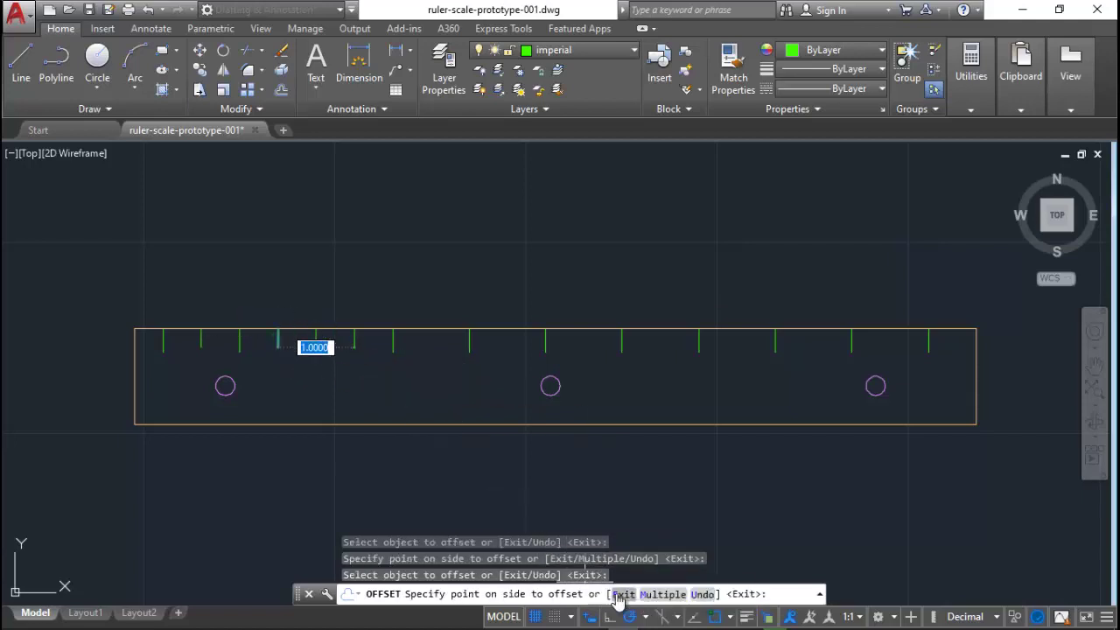
click(655, 595)
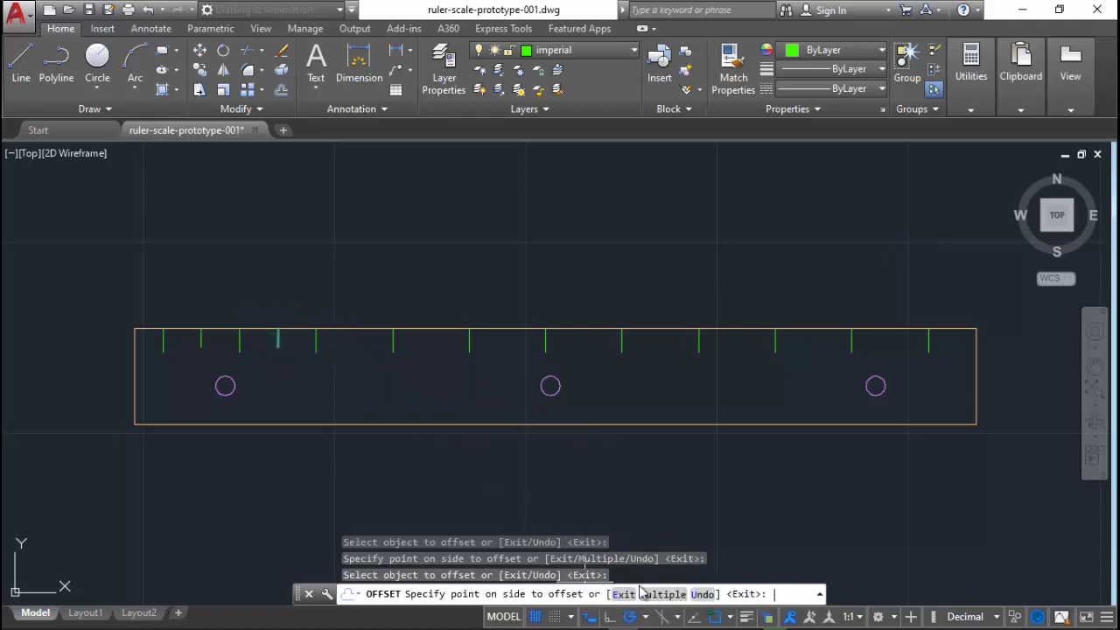
click(375, 354)
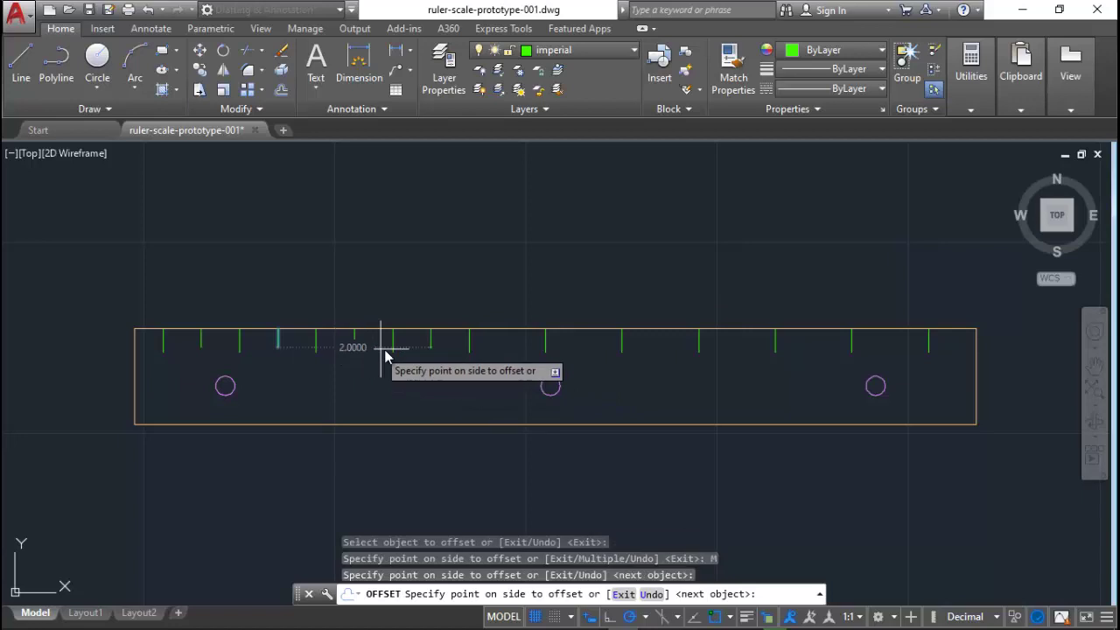
click(434, 346)
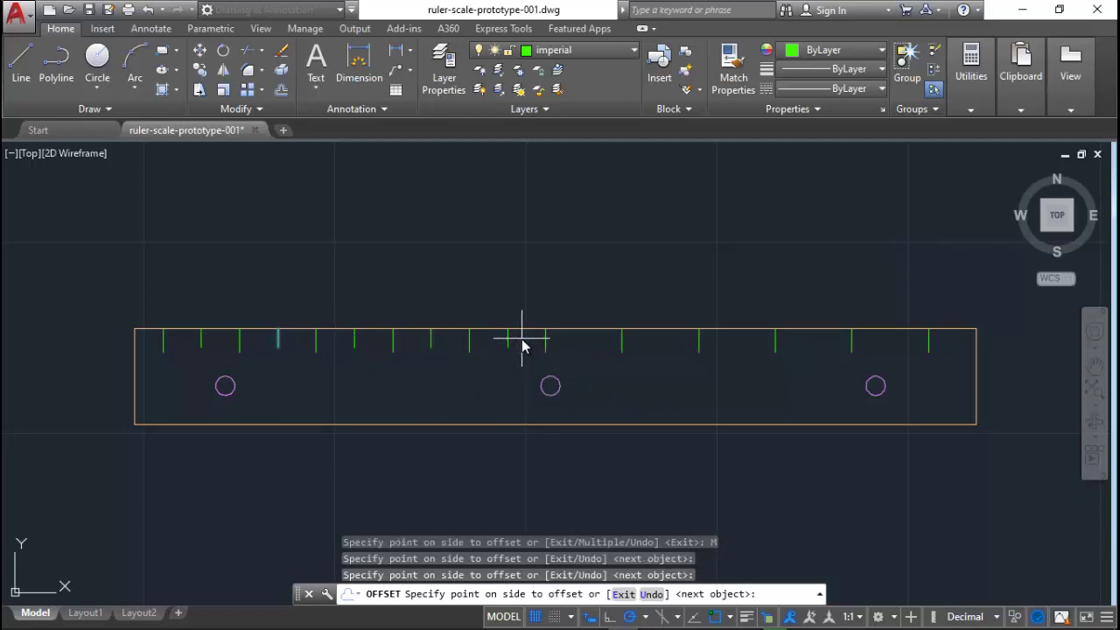
click(512, 346)
click(624, 350)
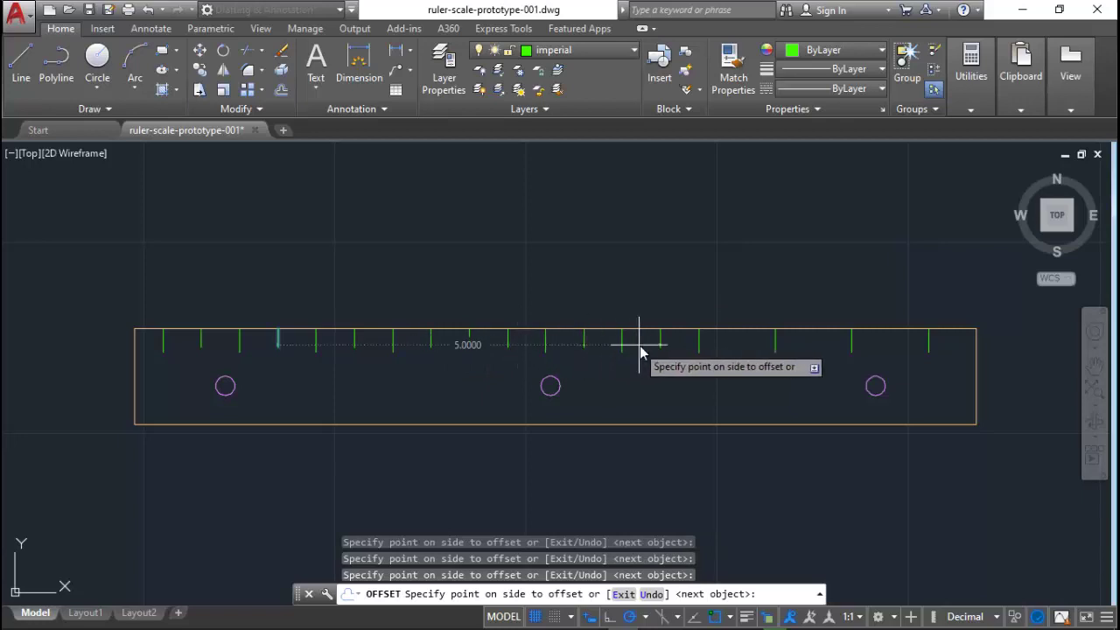
click(688, 345)
click(700, 348)
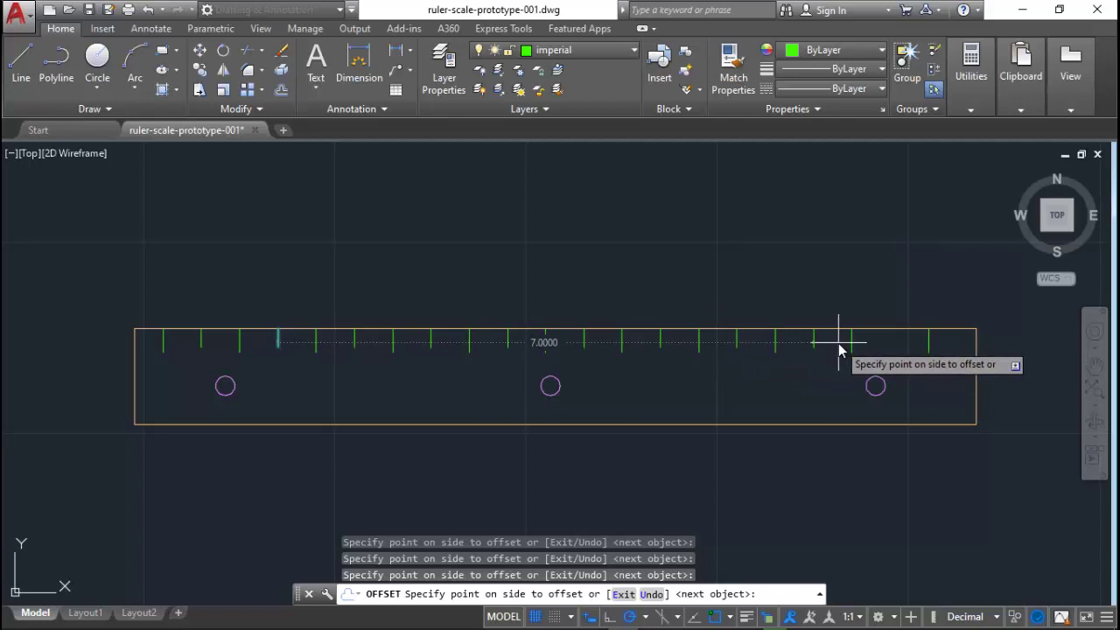
click(867, 350)
click(923, 351)
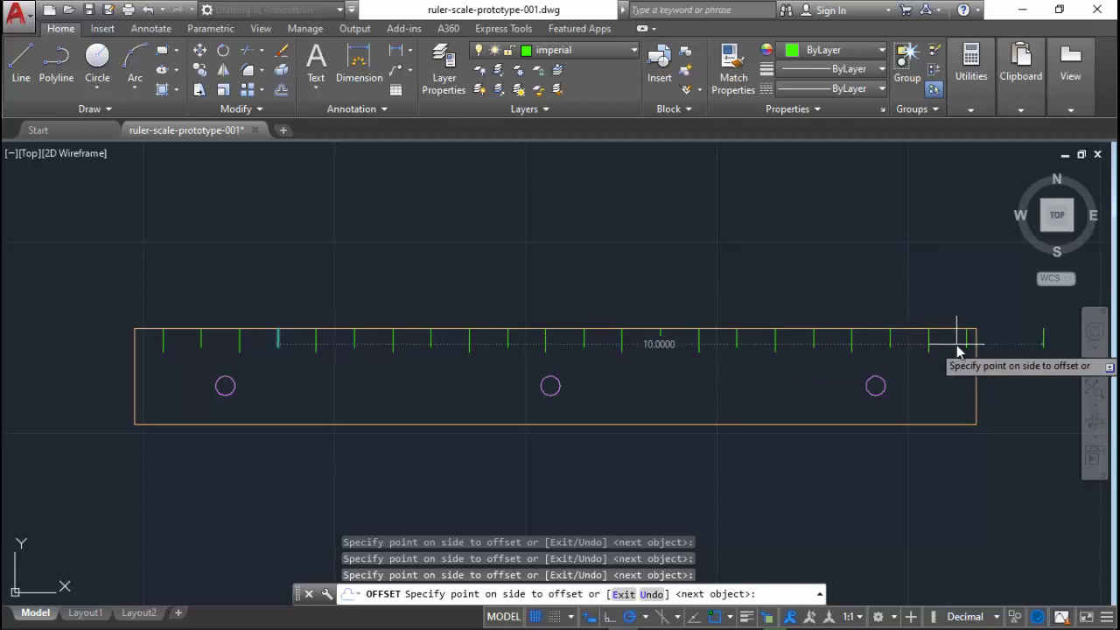
click(959, 350)
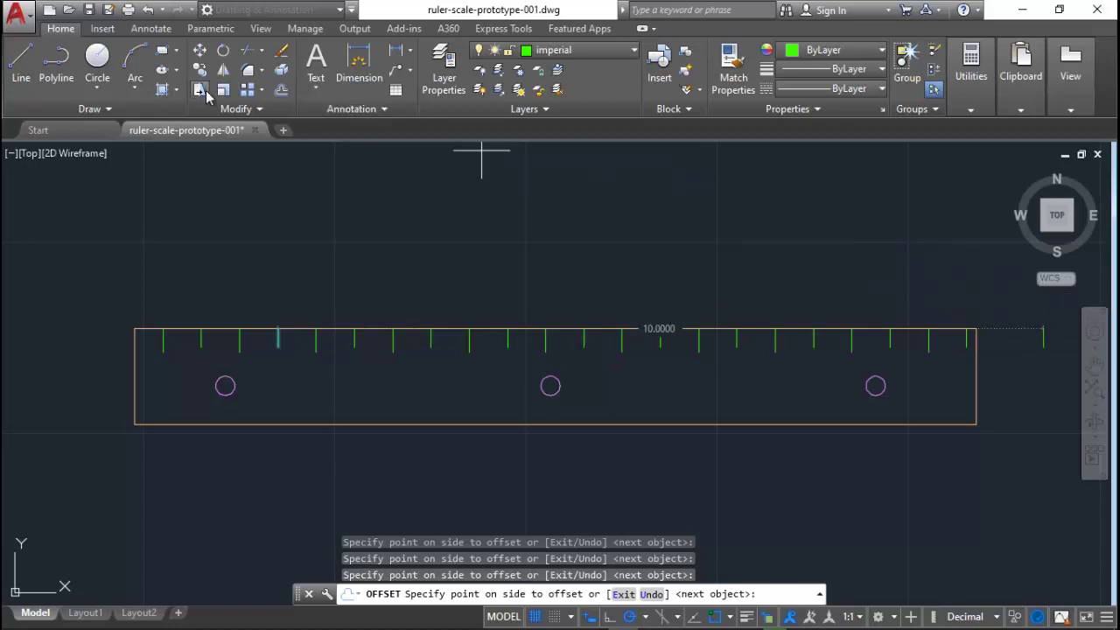
key(Escape)
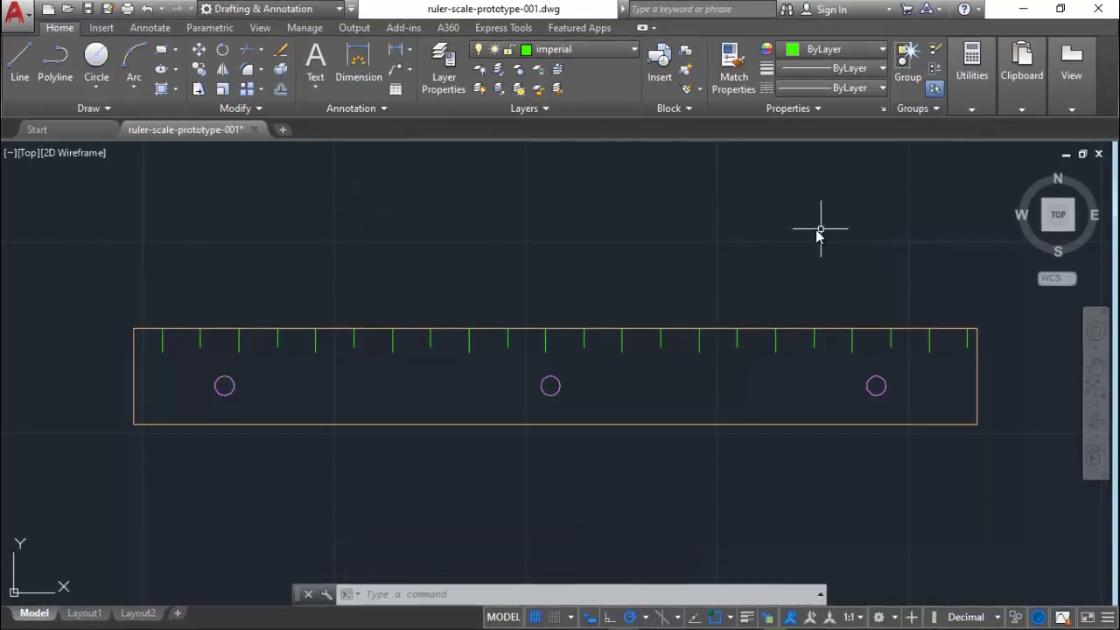
Measure the distance from the first inch mark's lower end to the midpoint of the first half-inch mark
click(975, 74)
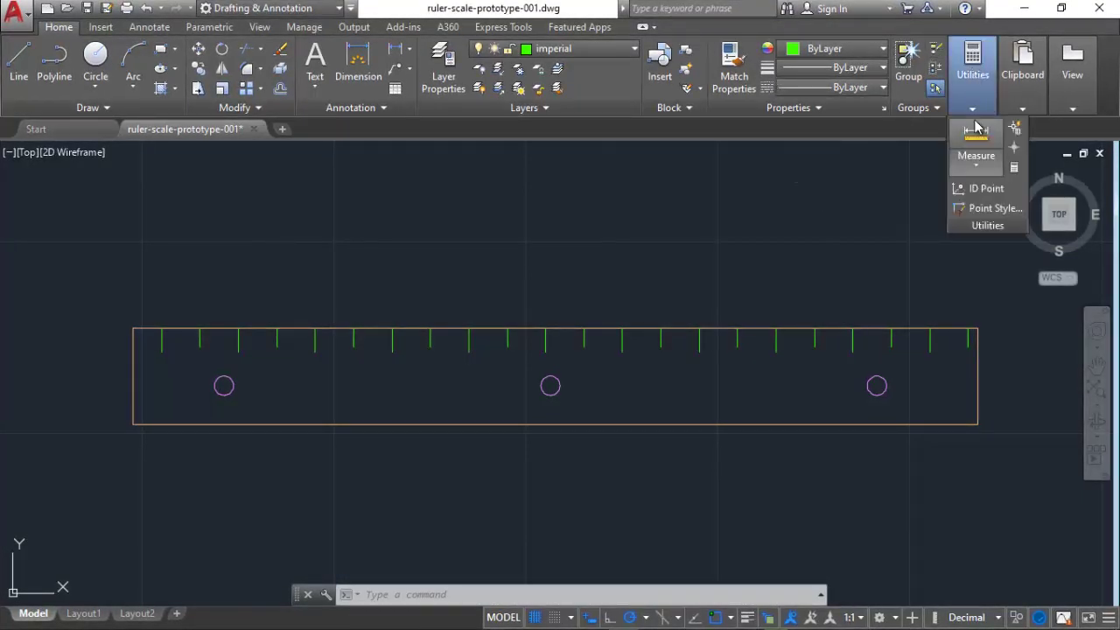
click(976, 132)
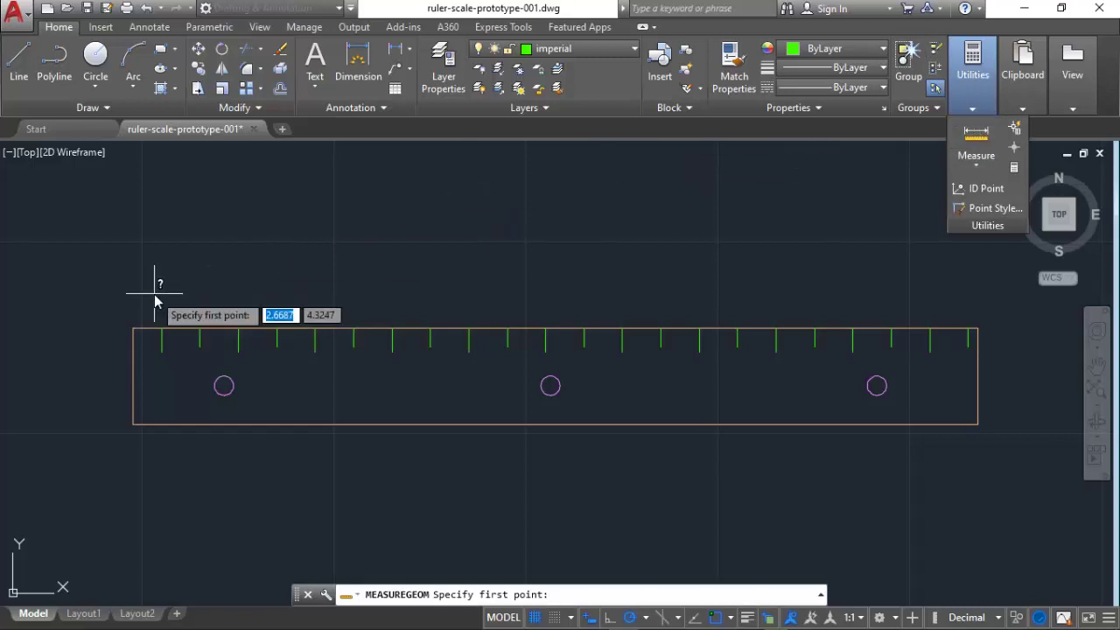
click(163, 352)
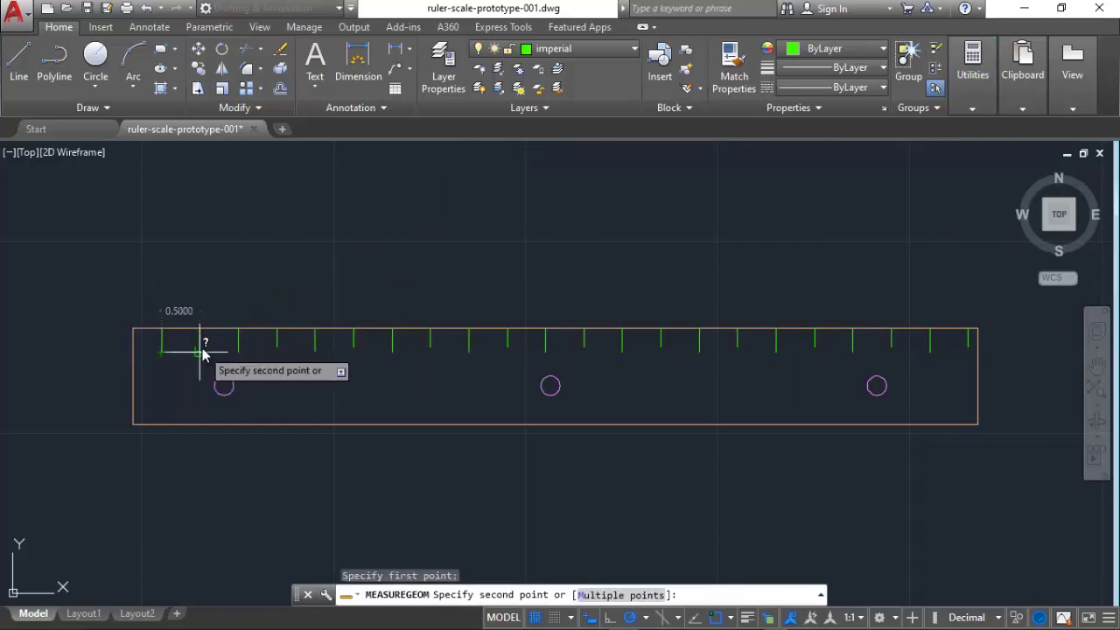
click(200, 343)
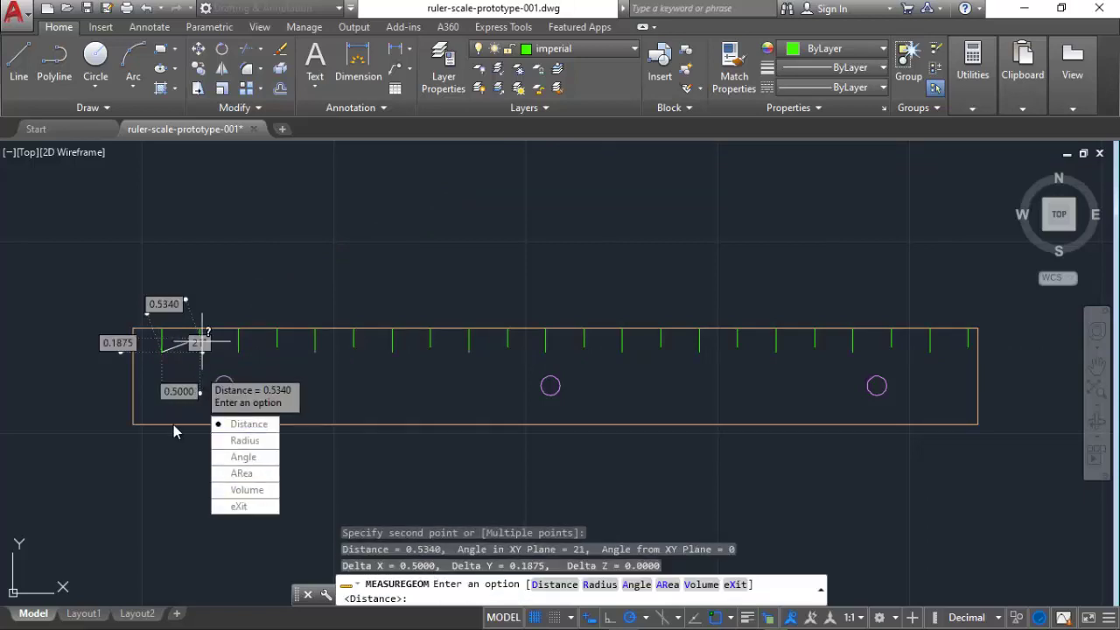
key(Escape)
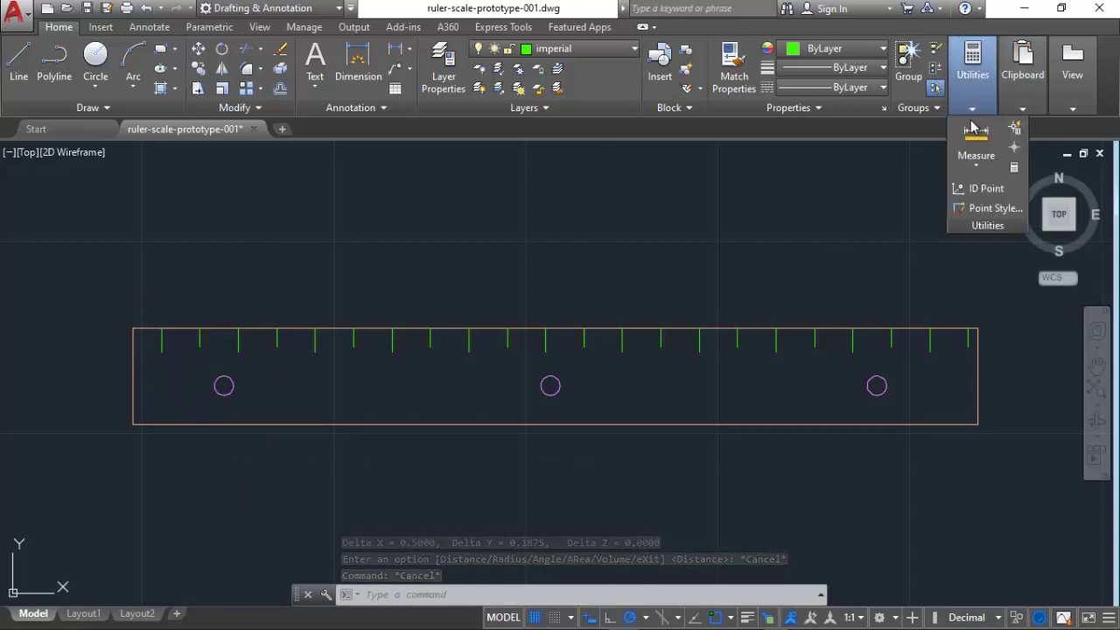
Measure the distance between the upper ends of the first inch mark and the first half-inch mark
click(973, 129)
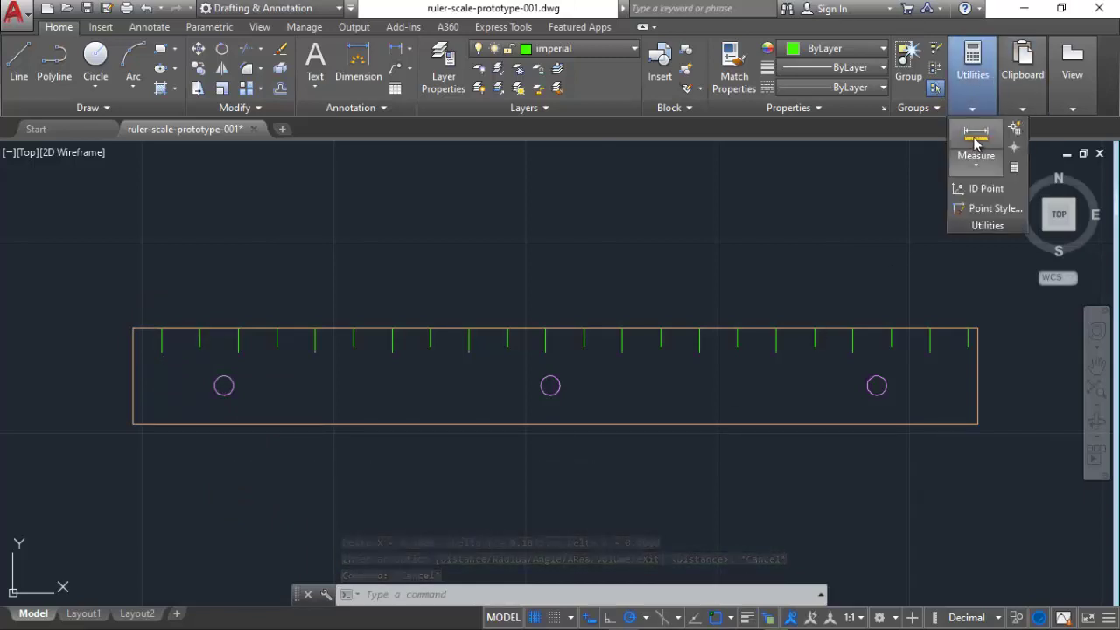
click(161, 331)
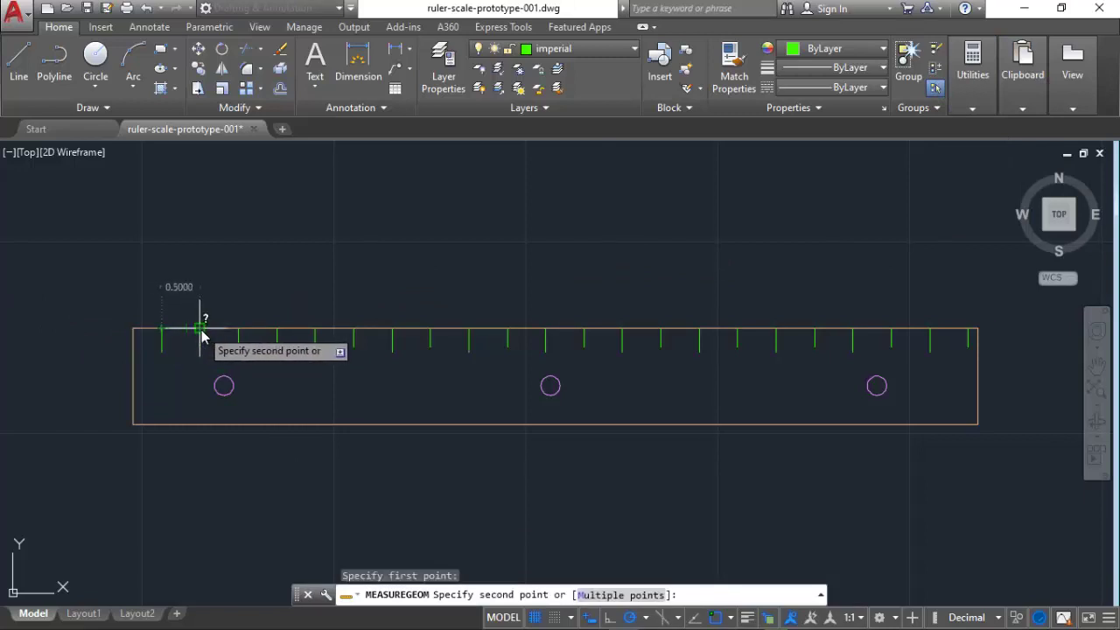
click(200, 330)
key(Escape)
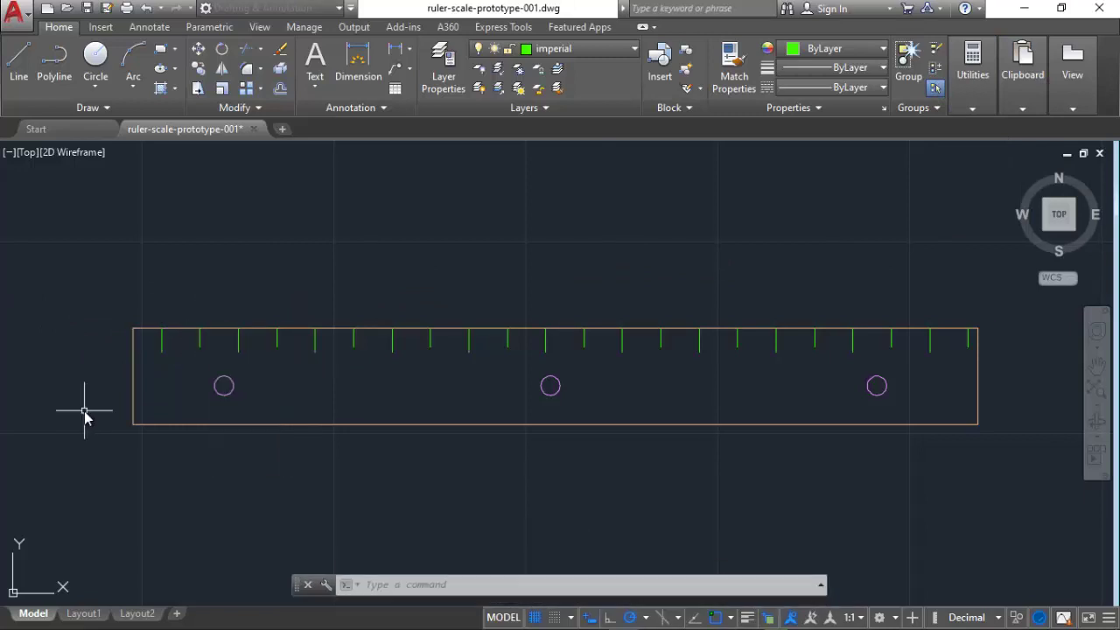
Measure the distance between the upper ends of the first and second inch marks
click(962, 75)
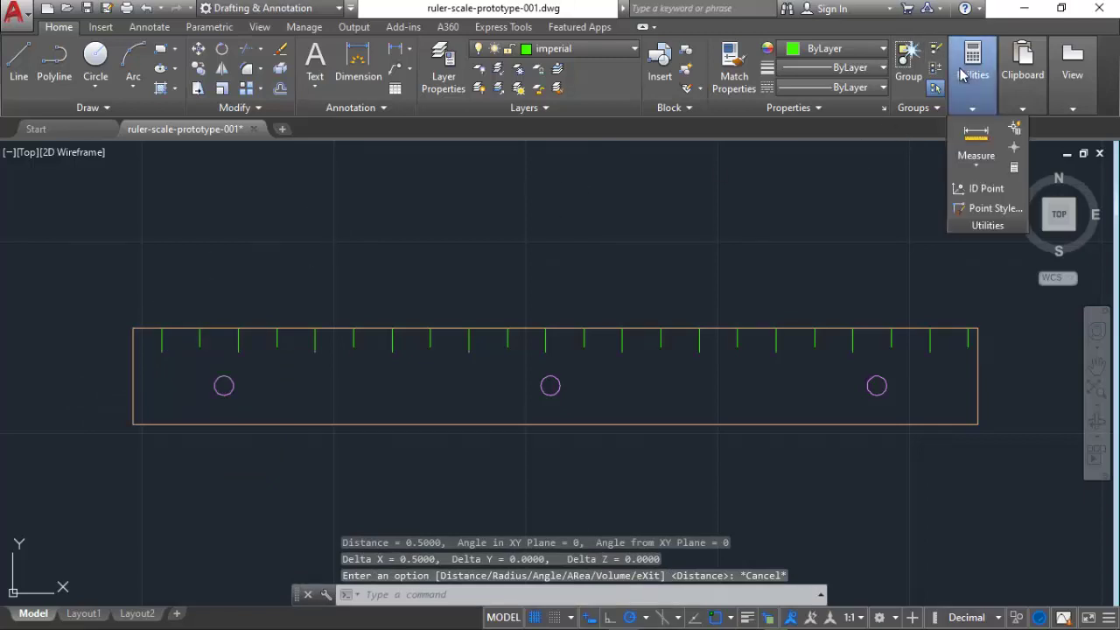
click(965, 134)
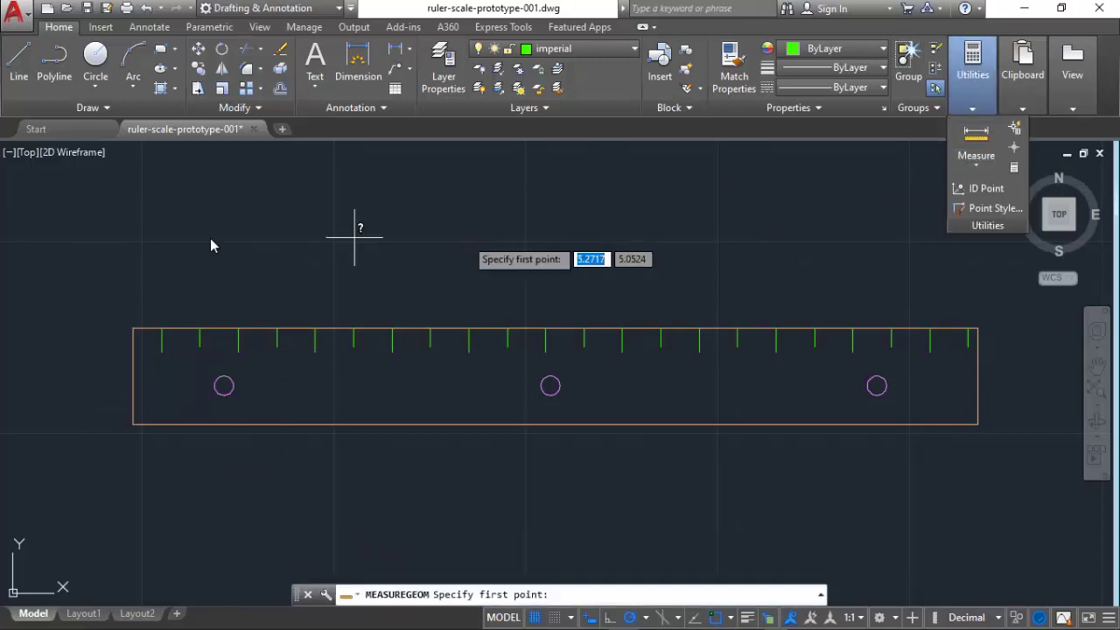
click(162, 337)
click(239, 331)
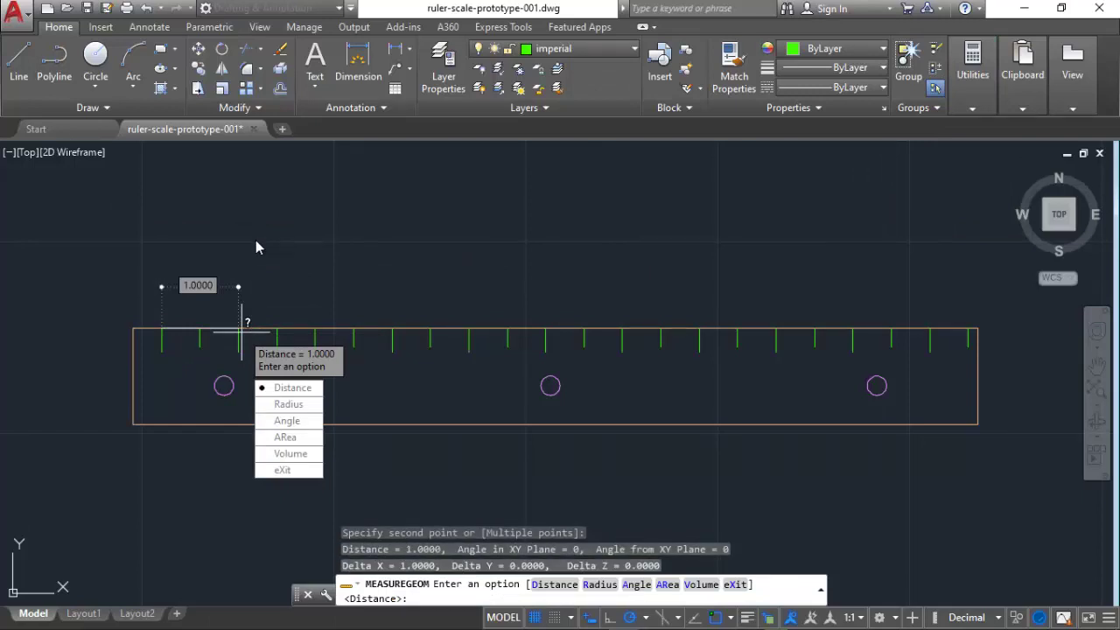
key(Escape)
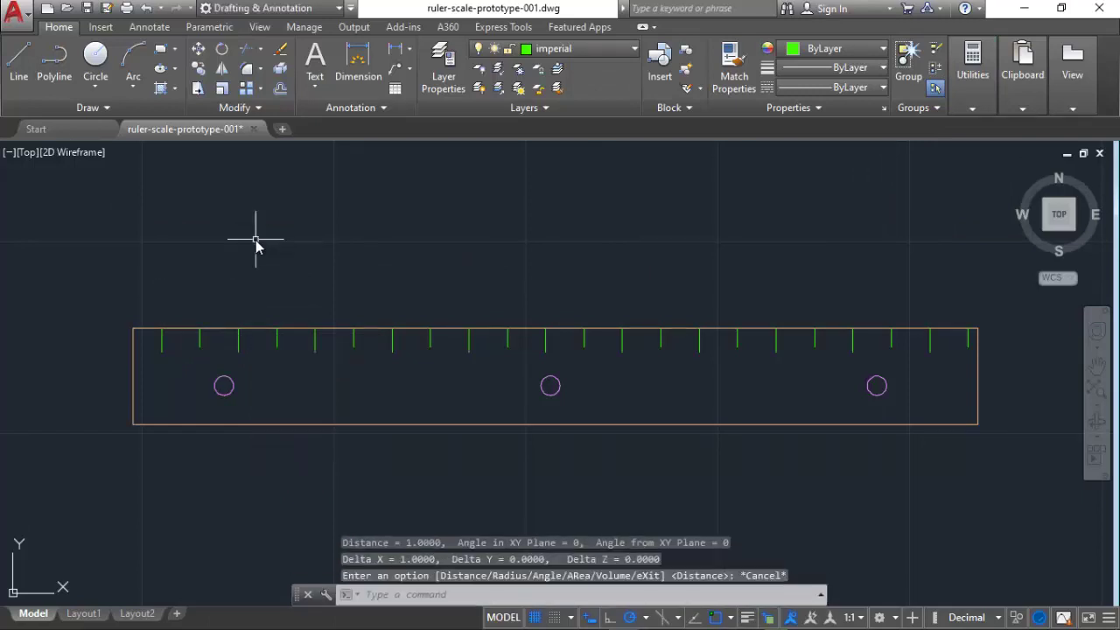
Measure the distance between the upper ends of the first and last inch marks
click(975, 80)
click(973, 133)
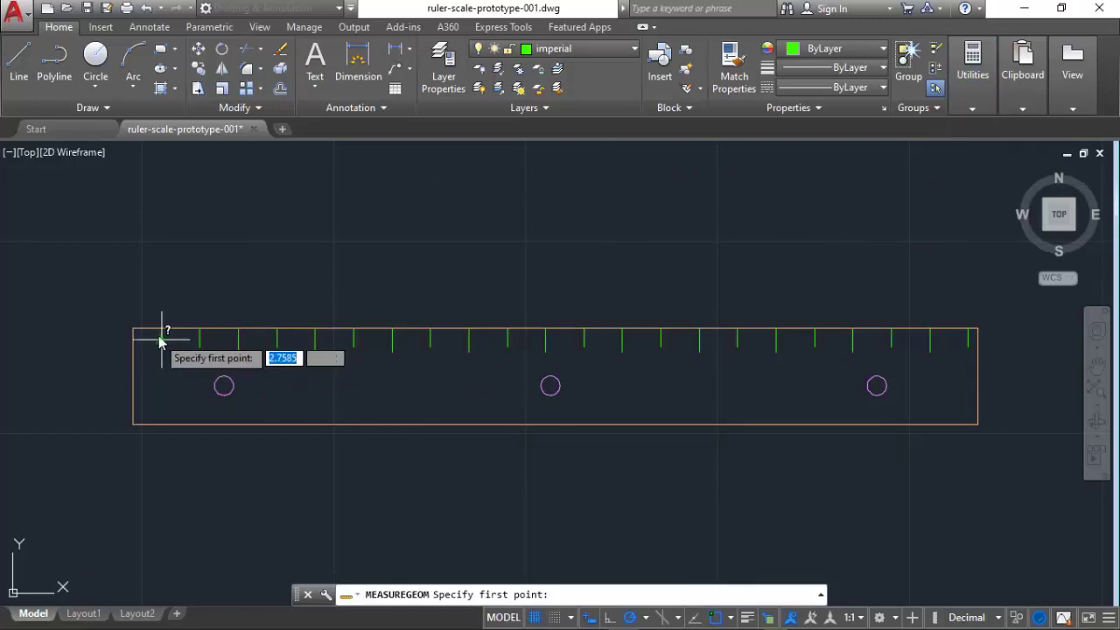
click(163, 331)
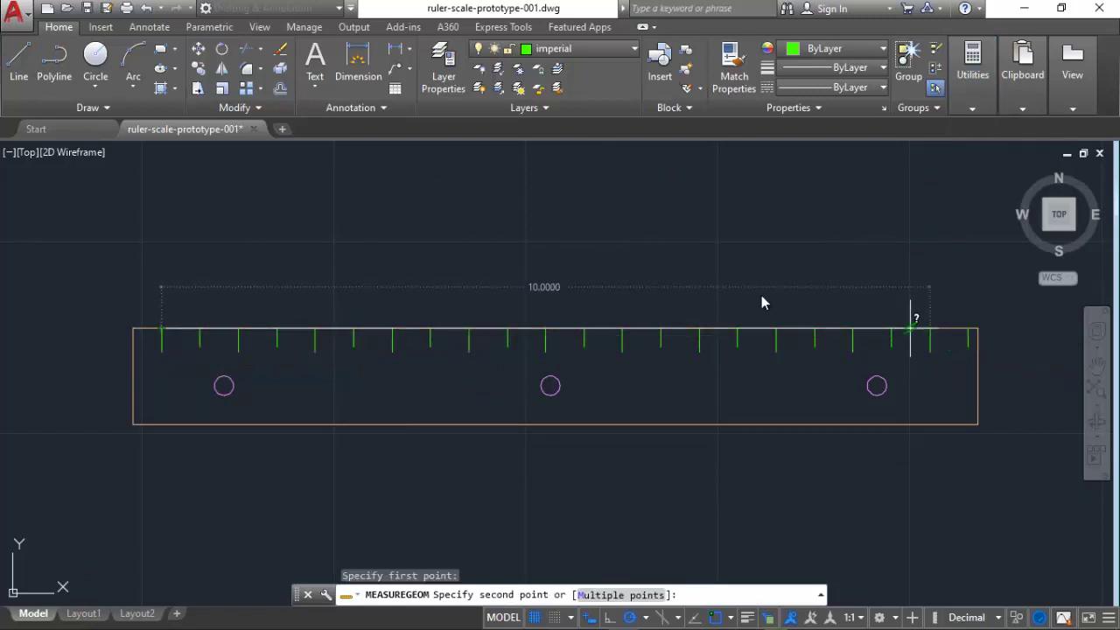
key(Escape)
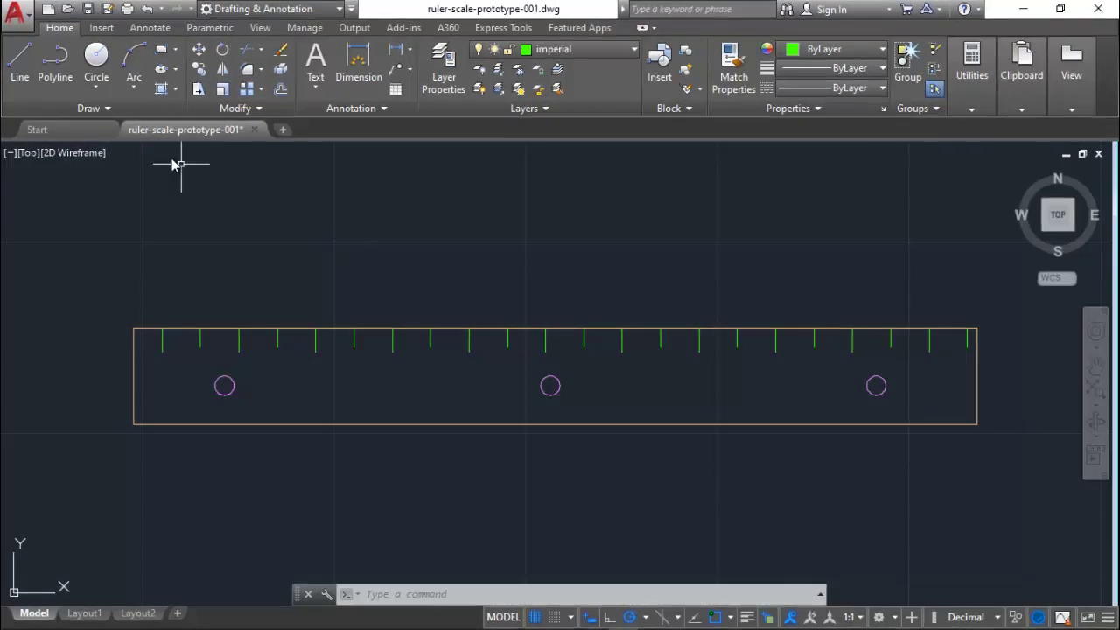
Draw a 0.1875-unit vertical quarter-inch mark down from the ruler's upper edge, 0.25 units right of the first inch mark, using a temporary tracking point
click(19, 64)
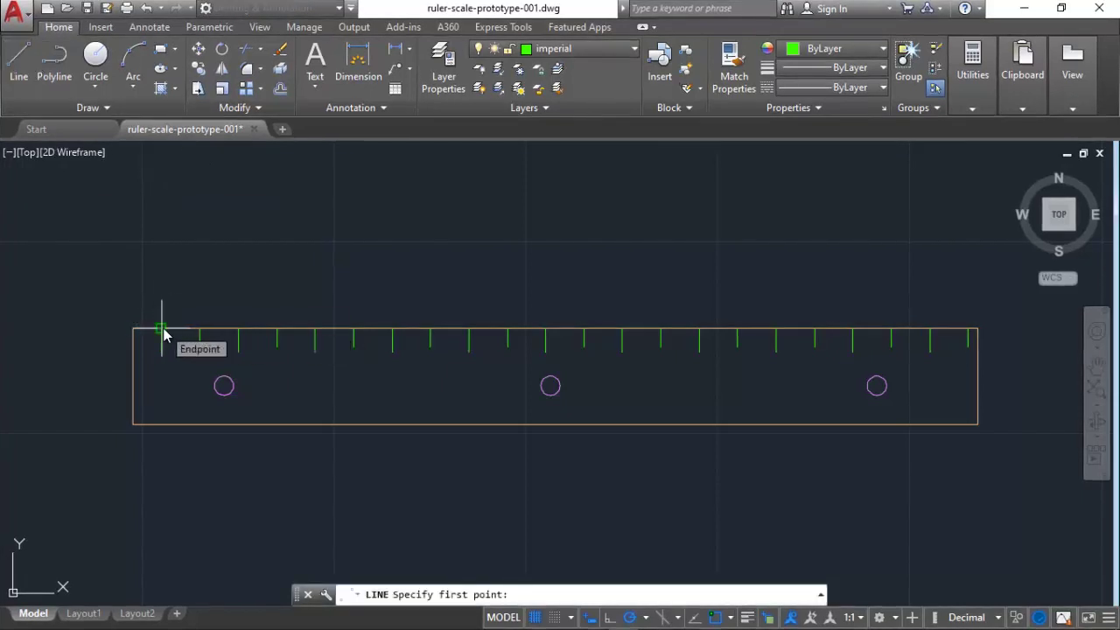
text(tt)
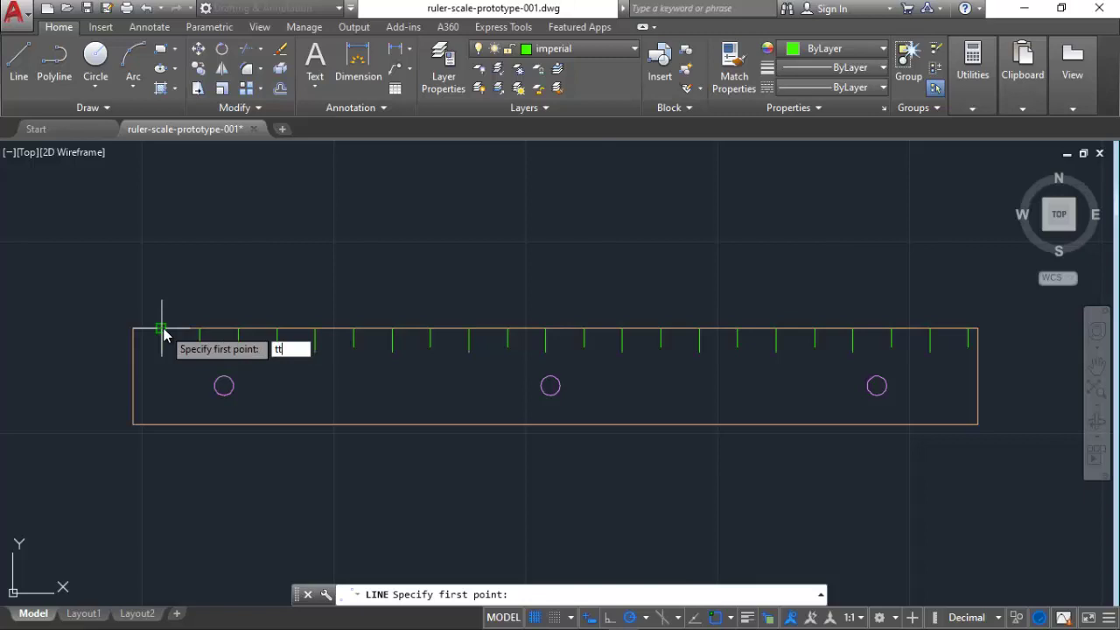
key(Return)
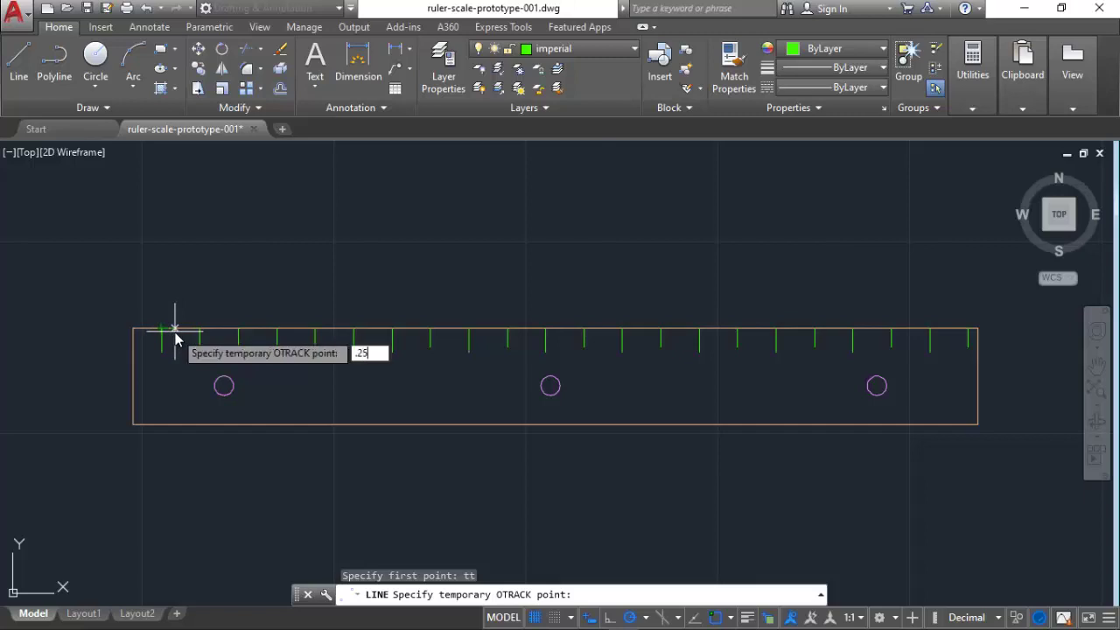
key(Return)
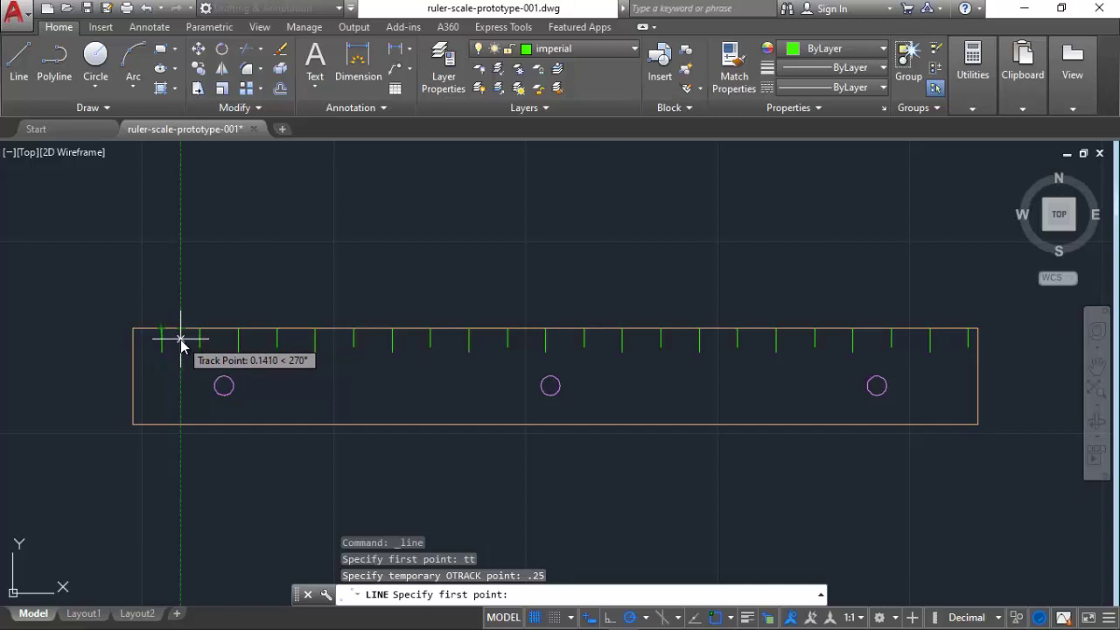
text(.)
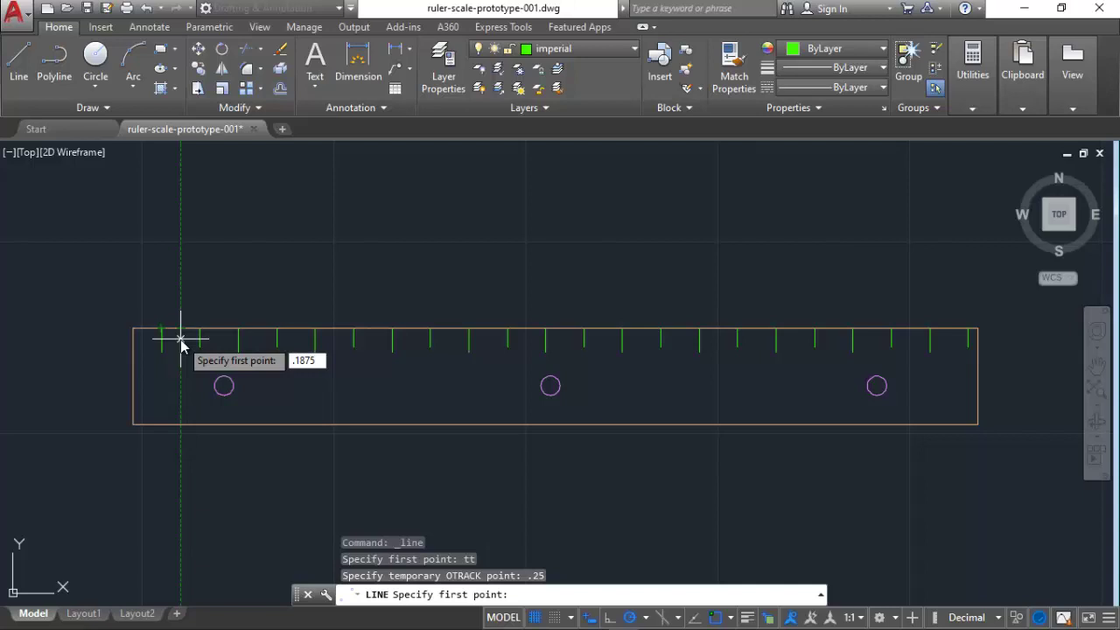
text(1875)
key(Return)
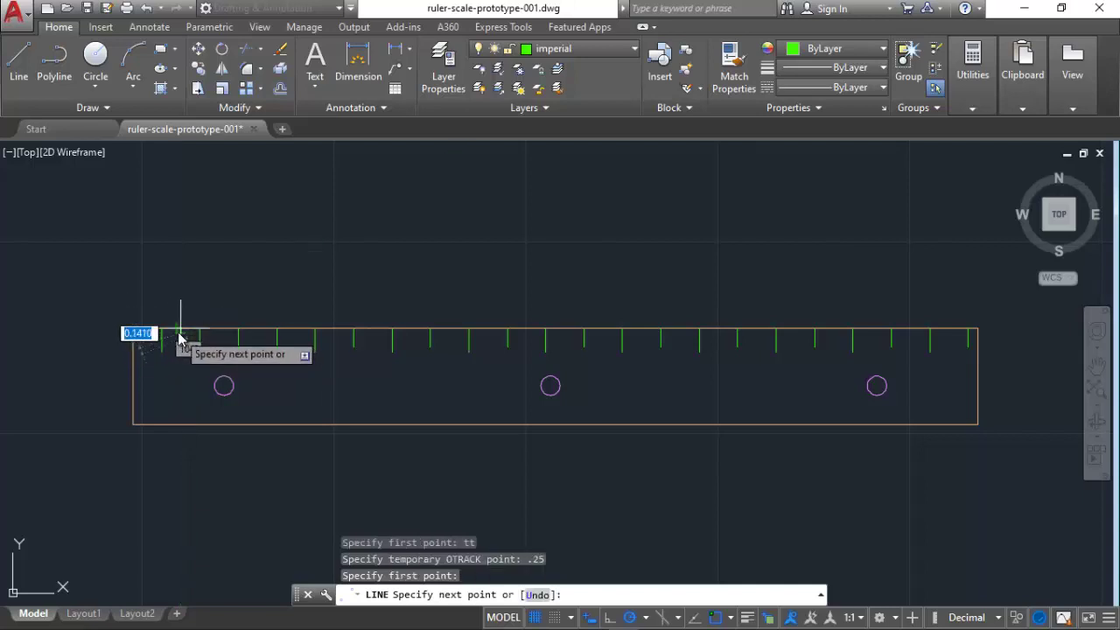
click(180, 337)
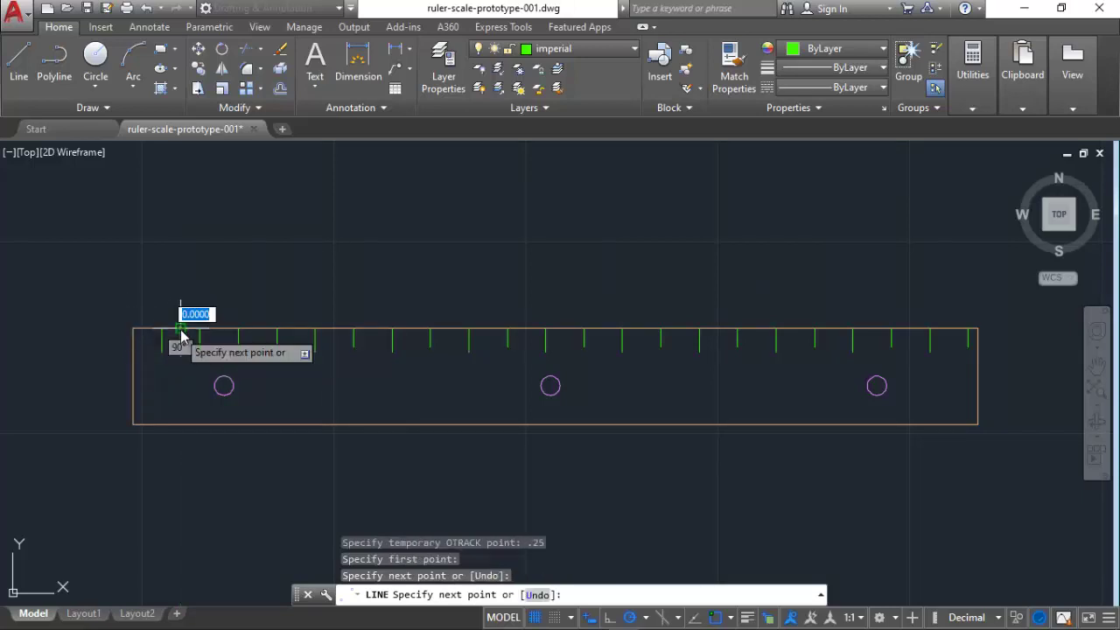
key(Escape)
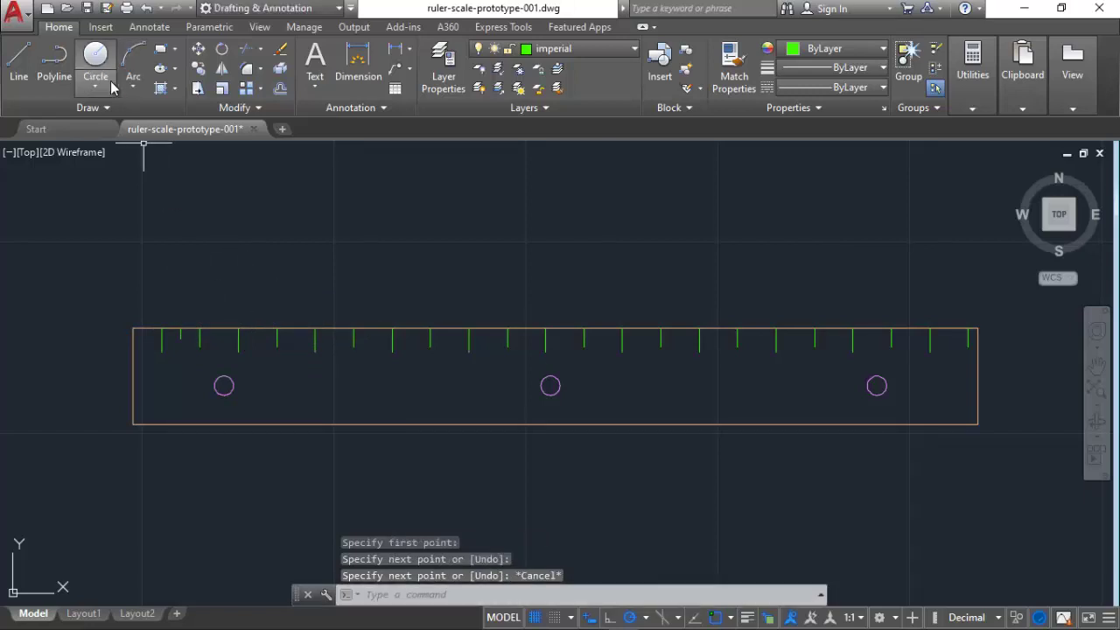
Offset the quarter-inch mark repeatedly to the right at 0.5-unit spacing with the Multiple option, making 19 copies up to just before the last inch mark
click(282, 92)
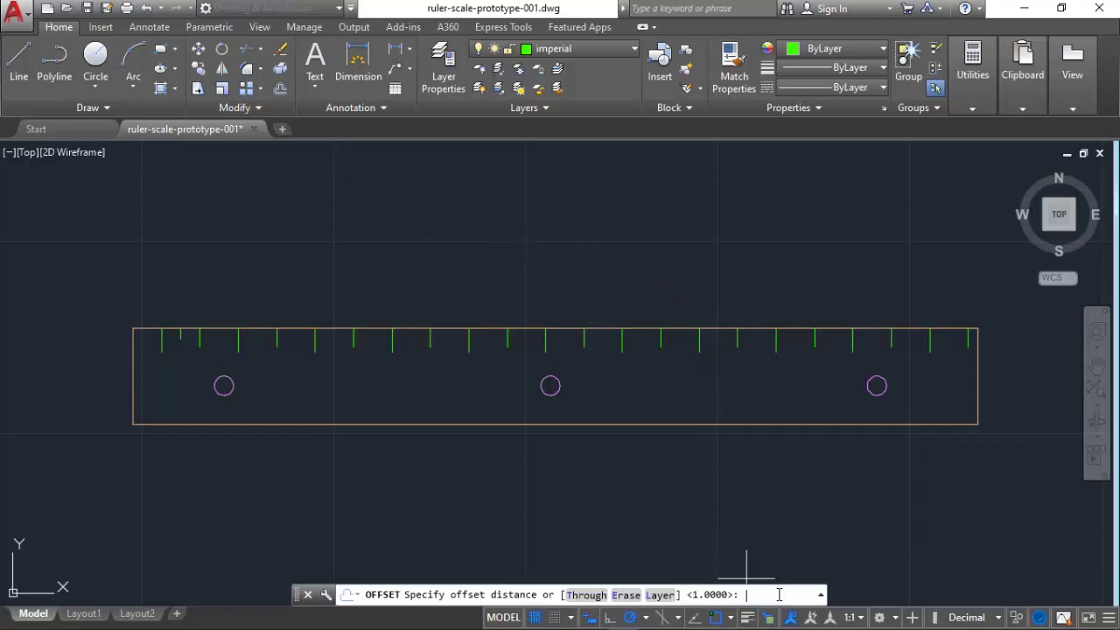
text(.5)
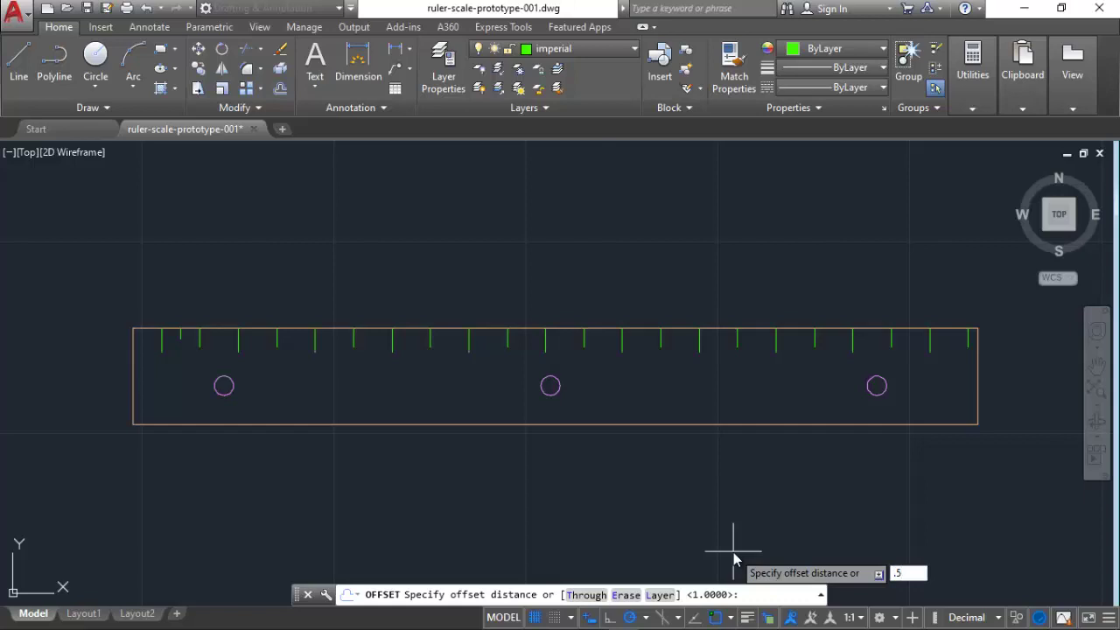
key(Return)
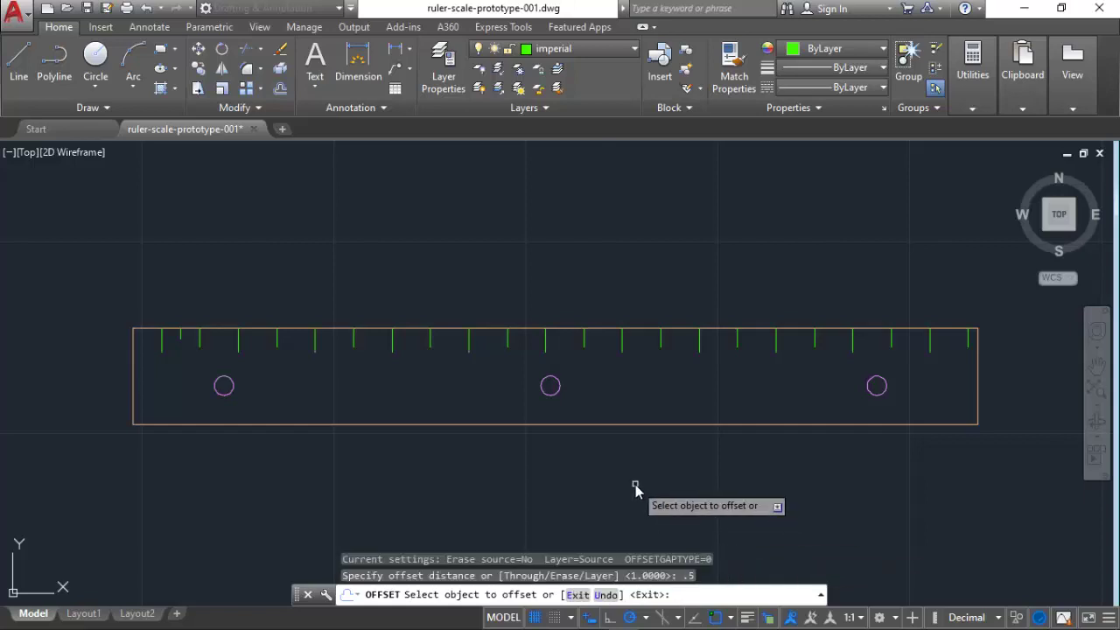
click(180, 338)
click(648, 595)
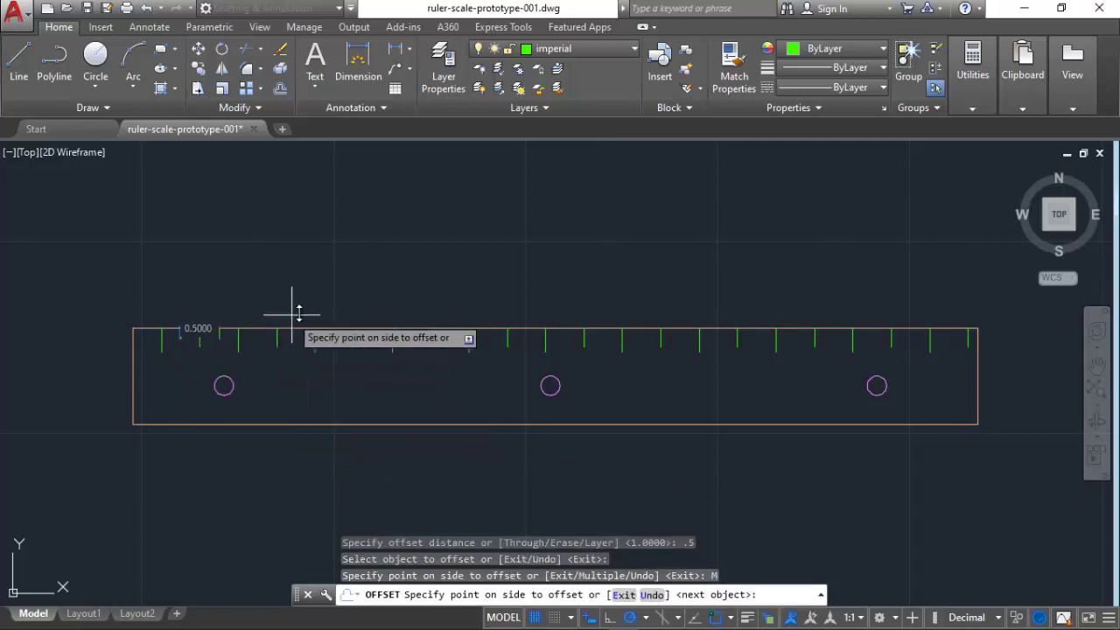
click(354, 305)
click(375, 306)
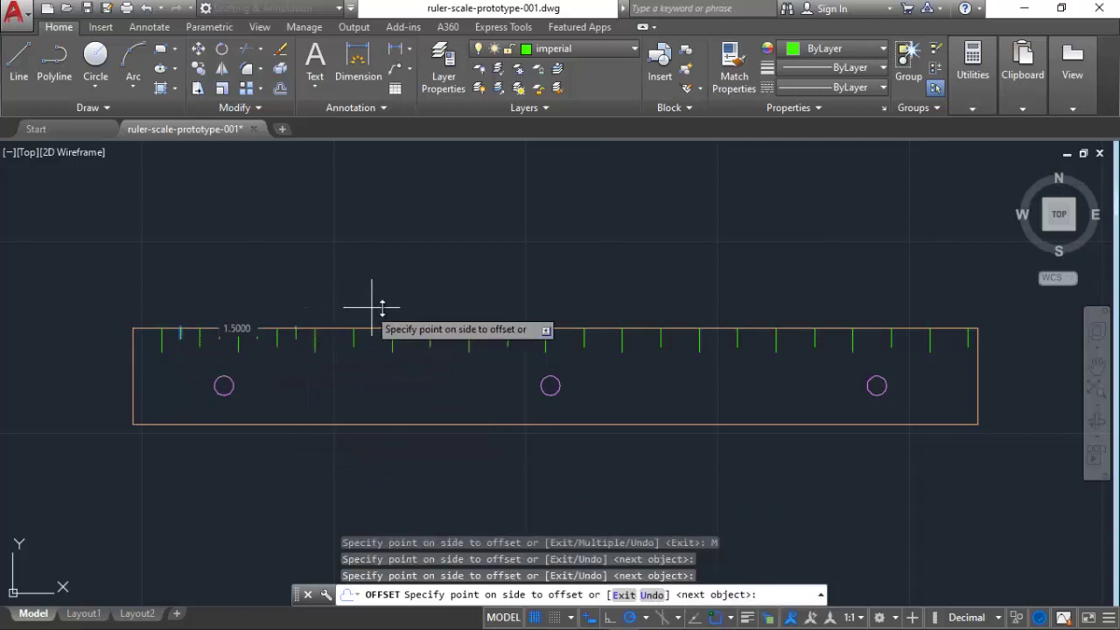
click(447, 306)
click(468, 308)
click(500, 307)
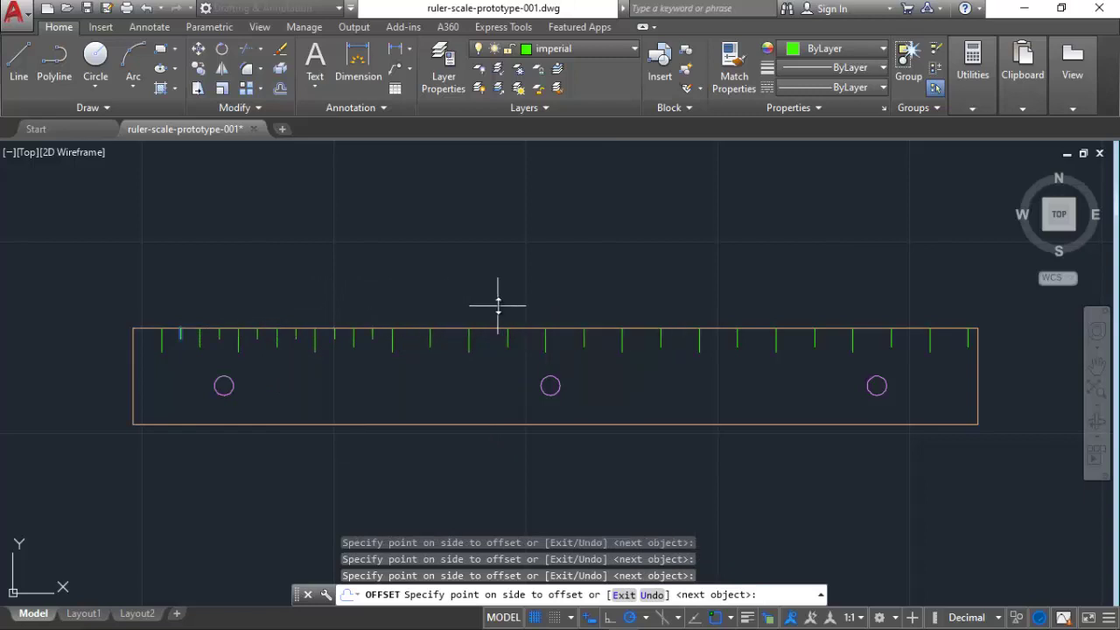
click(578, 304)
click(603, 297)
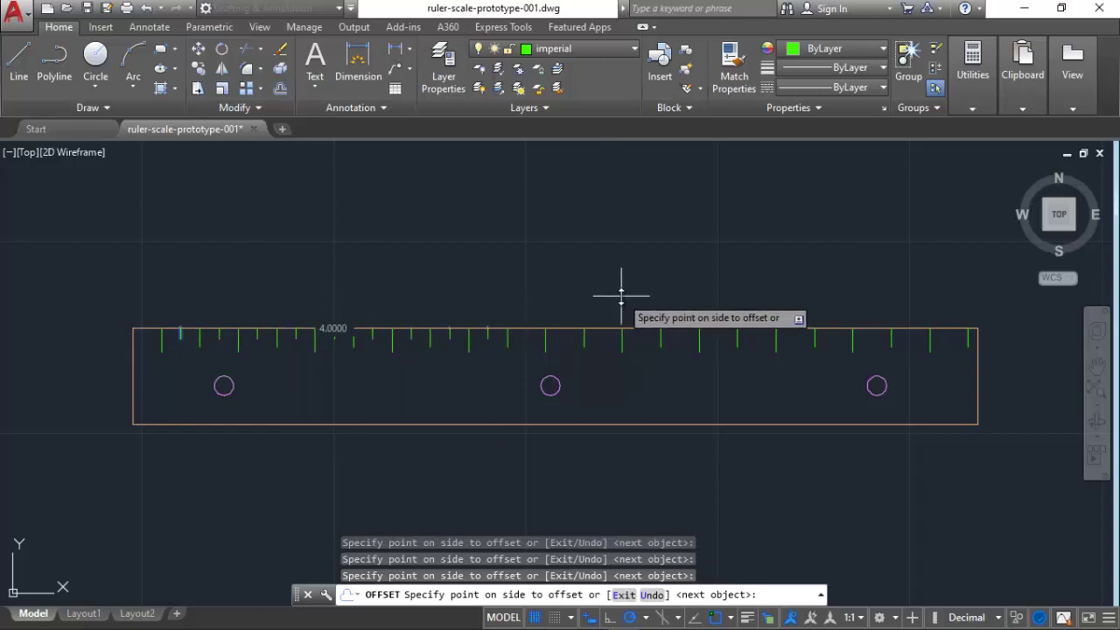
click(660, 296)
click(675, 292)
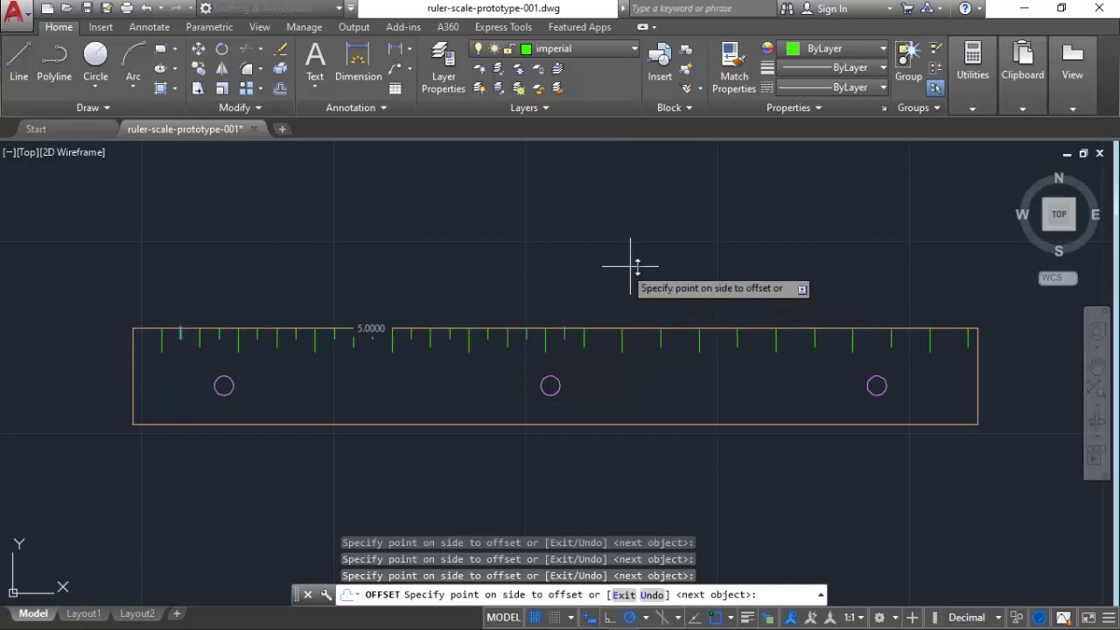
click(698, 265)
click(751, 266)
click(771, 267)
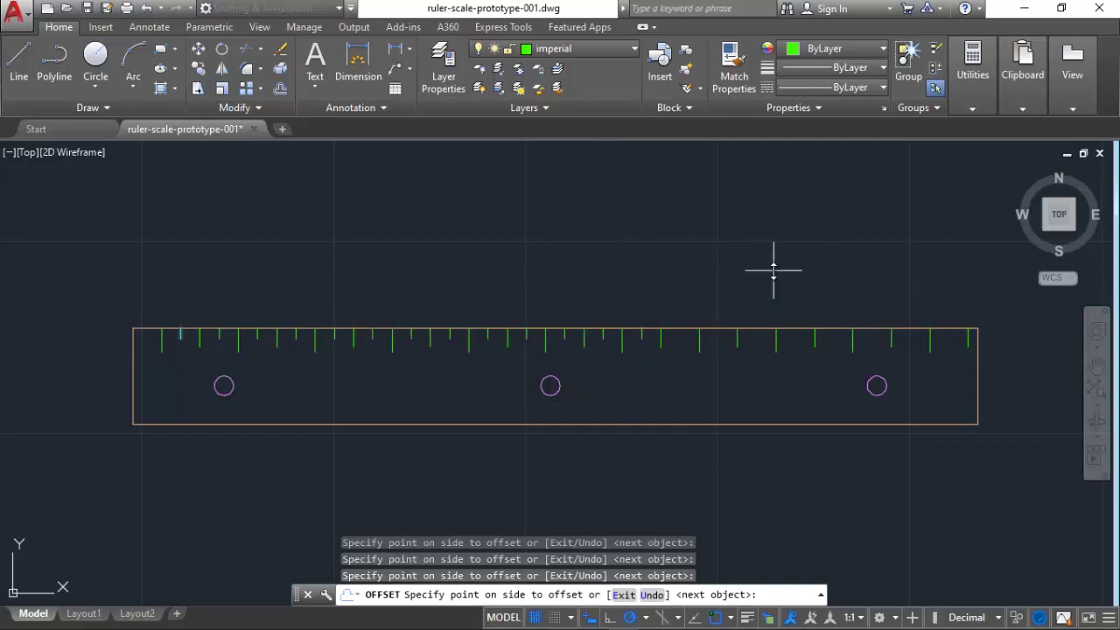
click(798, 264)
click(819, 265)
click(828, 260)
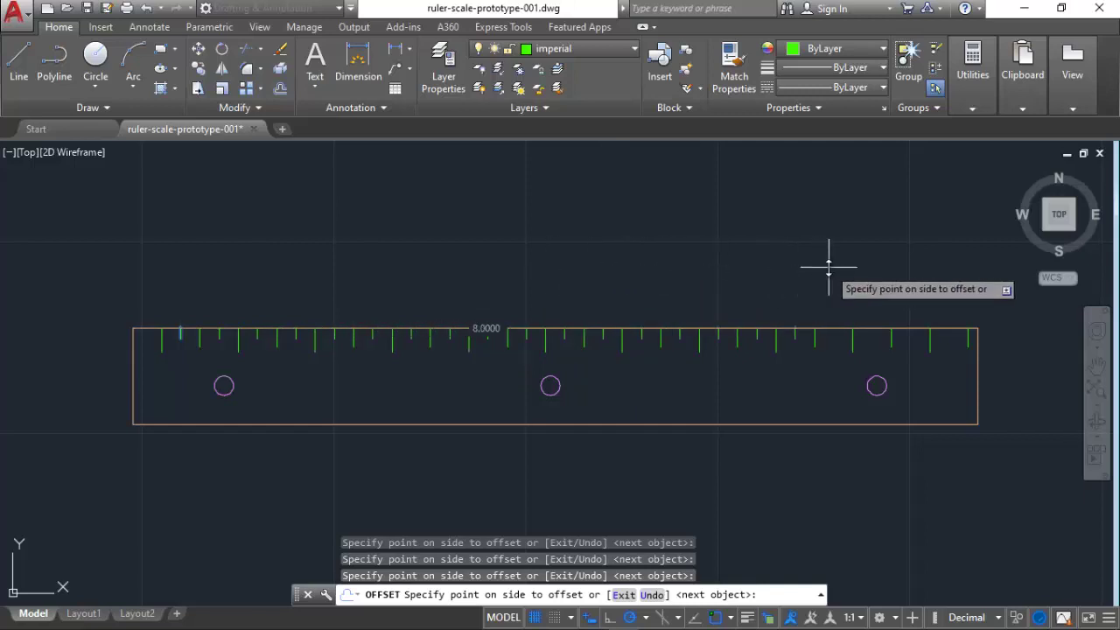
click(856, 265)
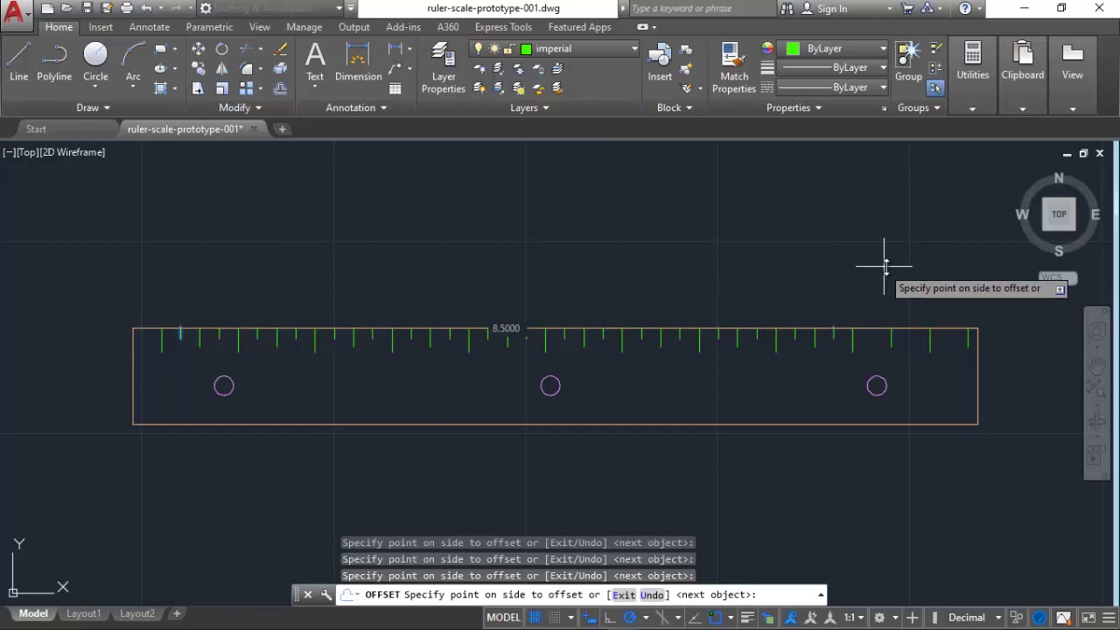
click(896, 264)
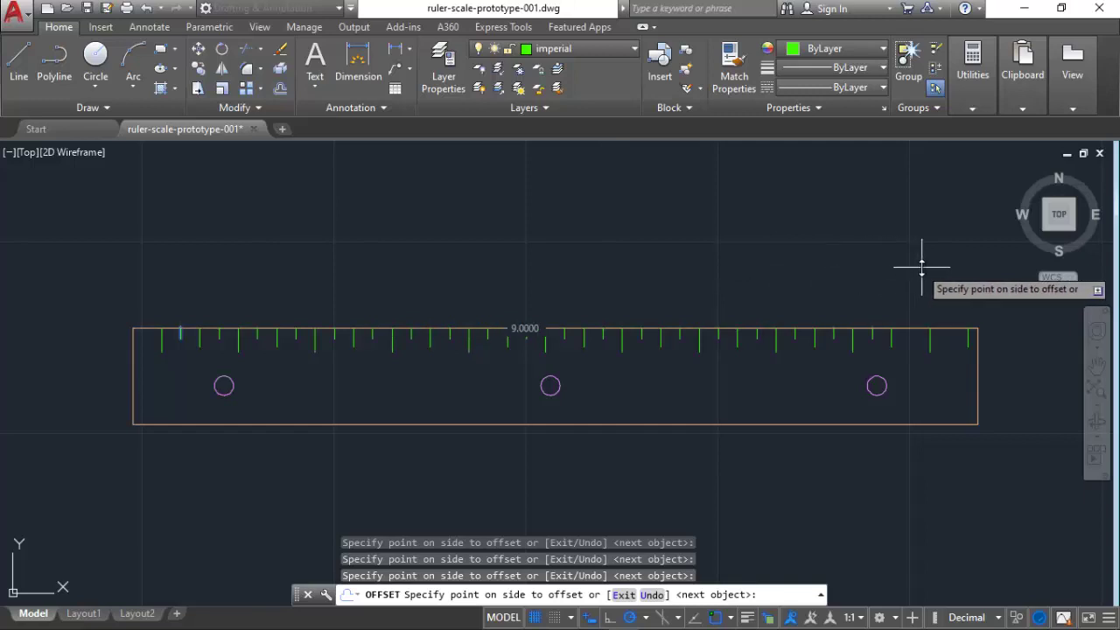
click(957, 277)
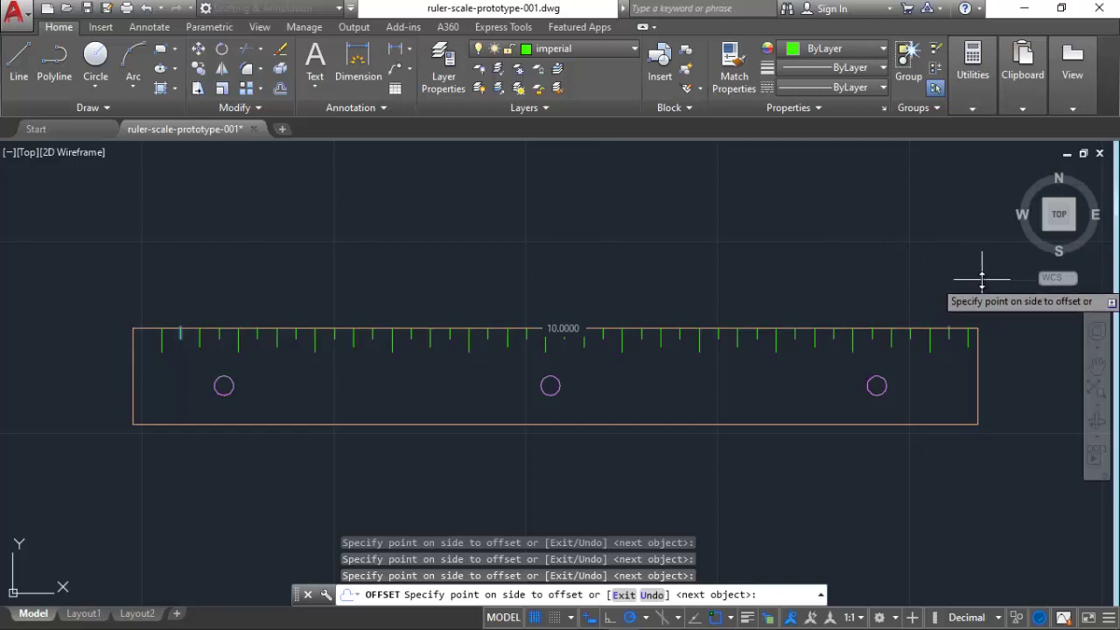
key(Escape)
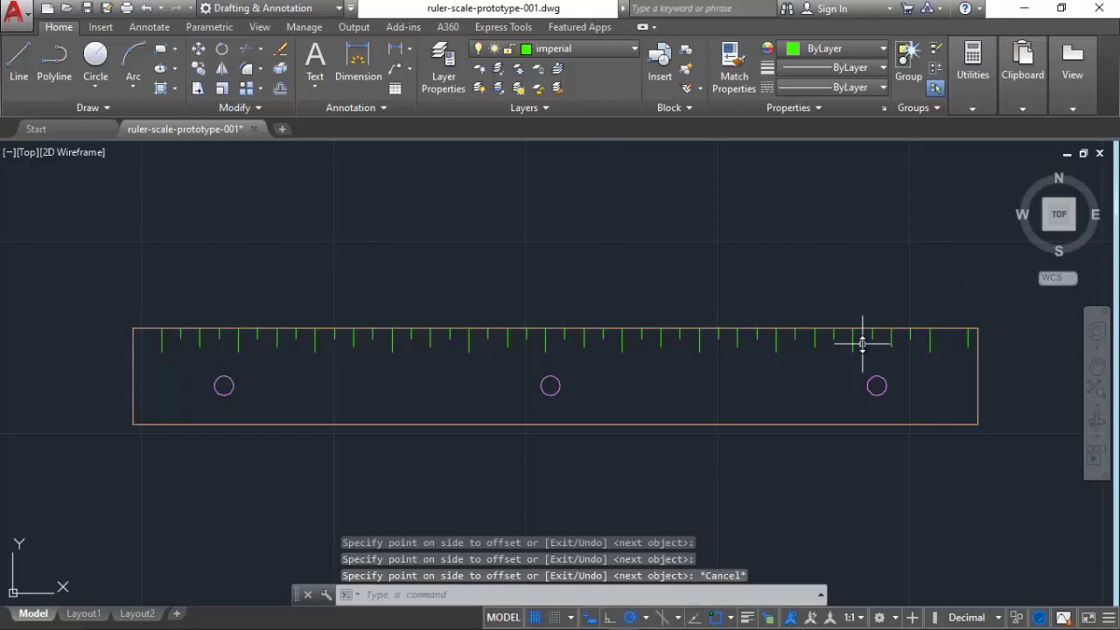
key(Return)
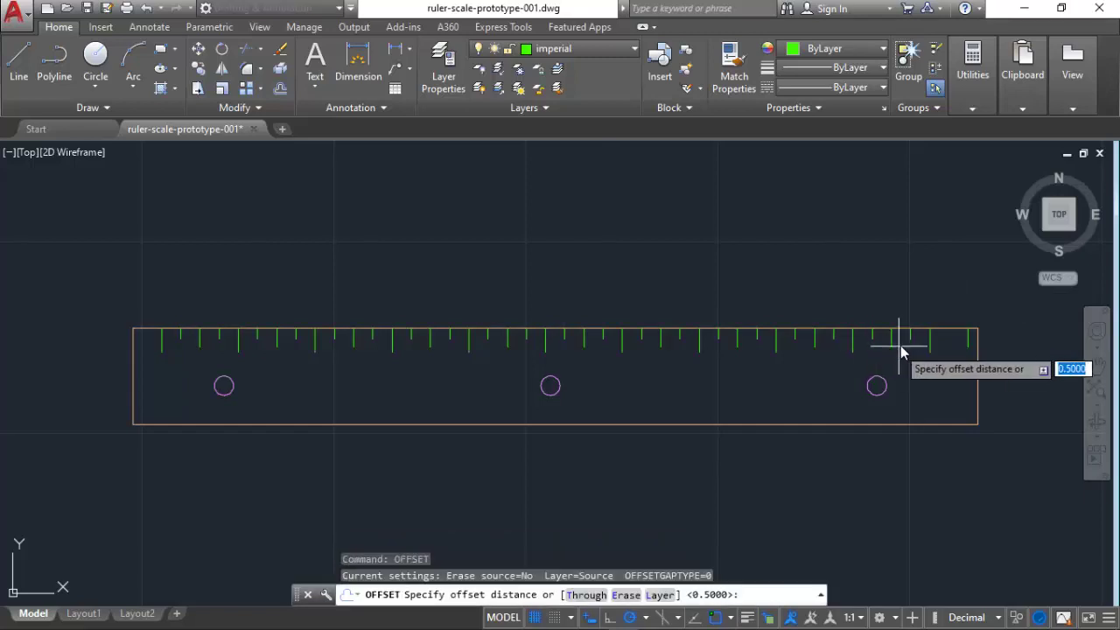
click(913, 343)
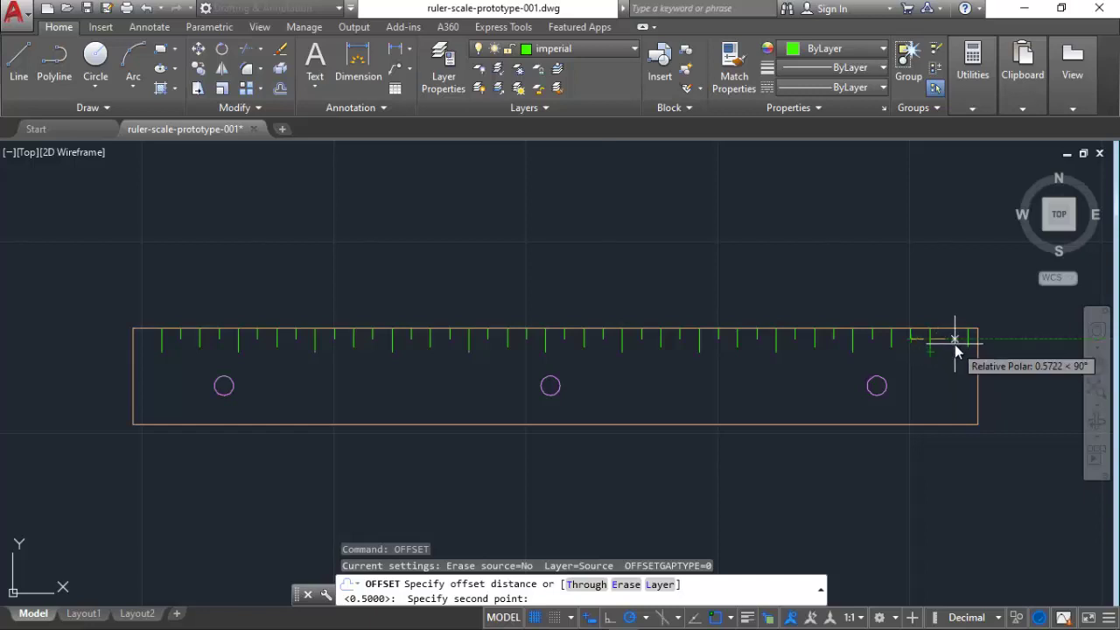
key(Escape)
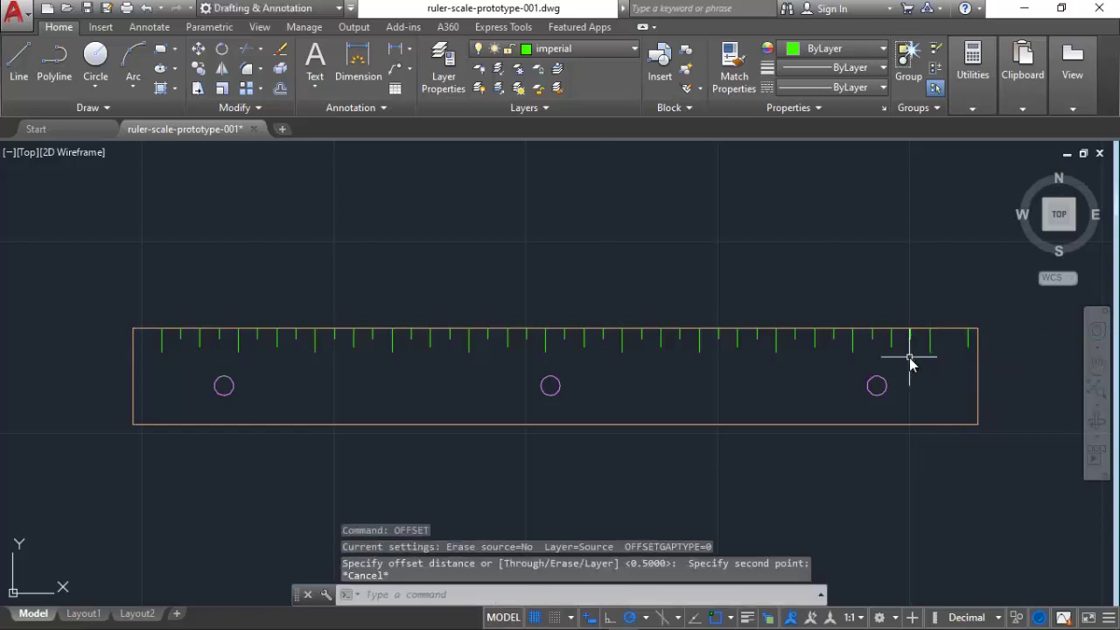
Offset the rightmost quarter-inch mark 0.5 units to the right, past the last inch mark, and save the drawing
key(Up)
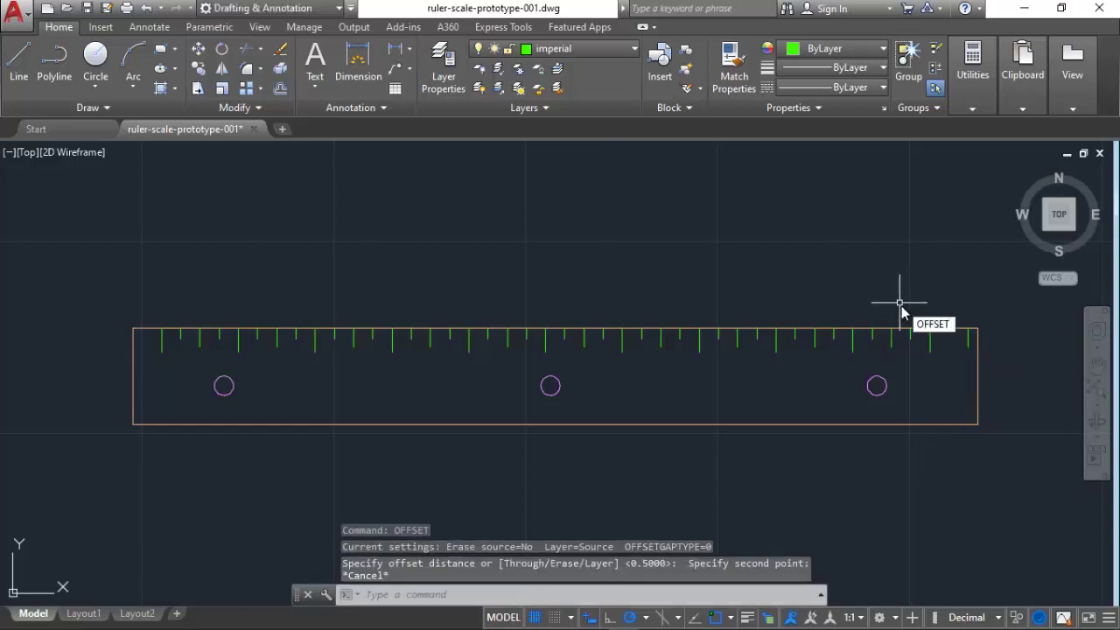
key(Return)
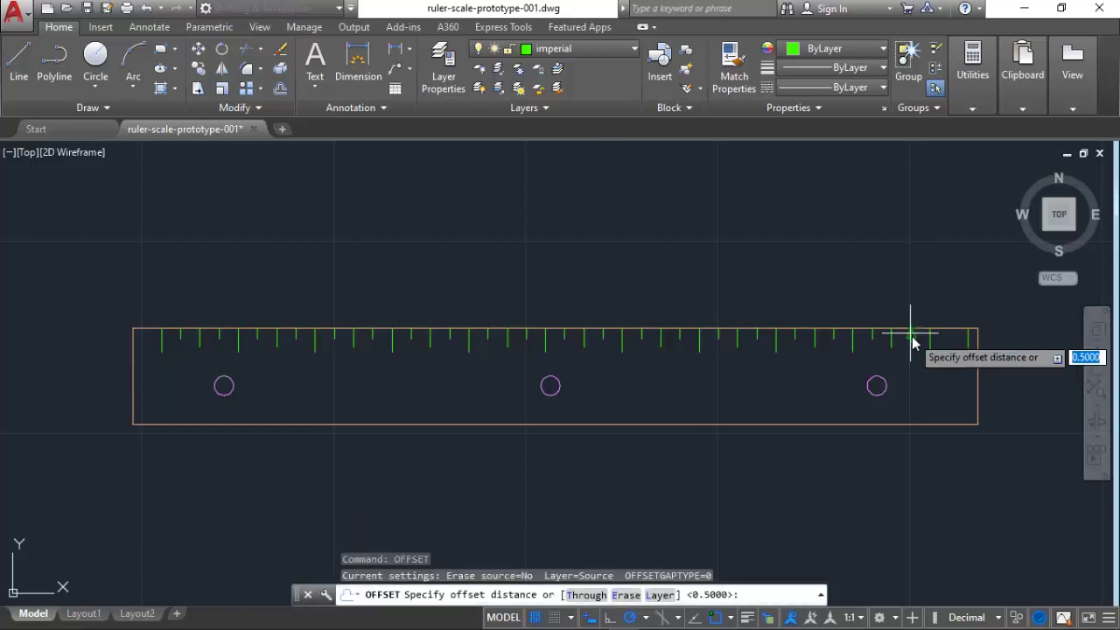
click(910, 333)
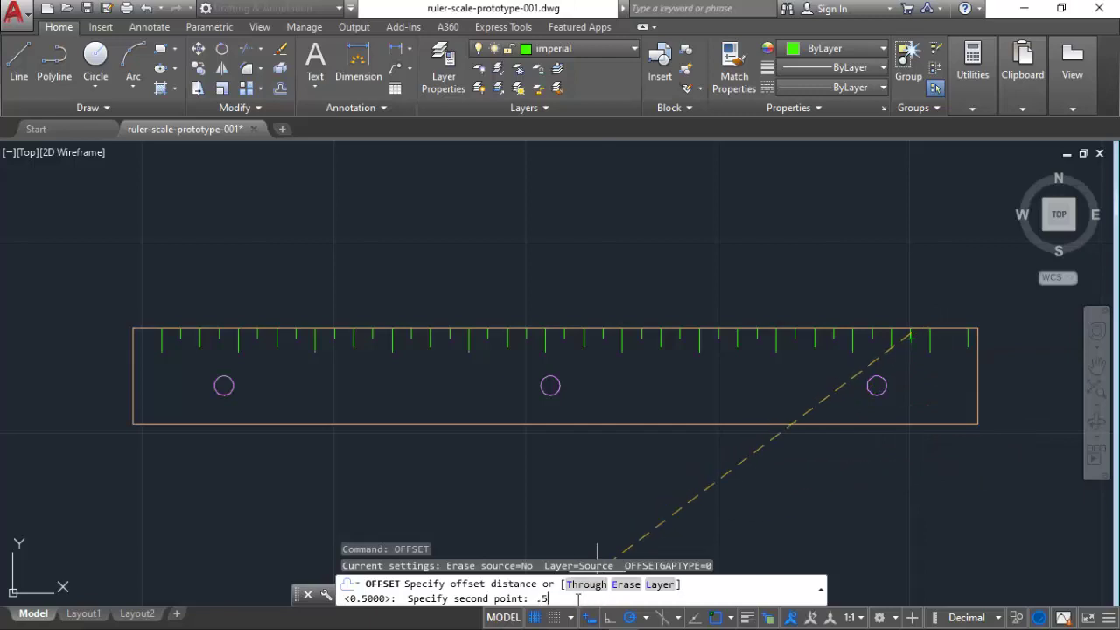
text(.5)
key(Return)
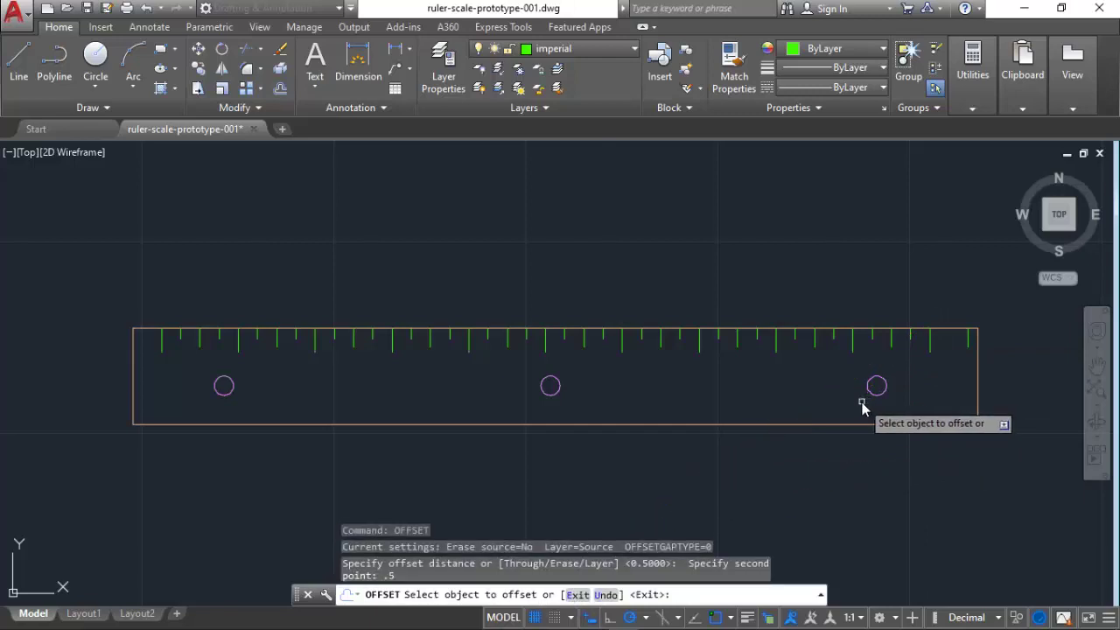
click(915, 341)
click(945, 344)
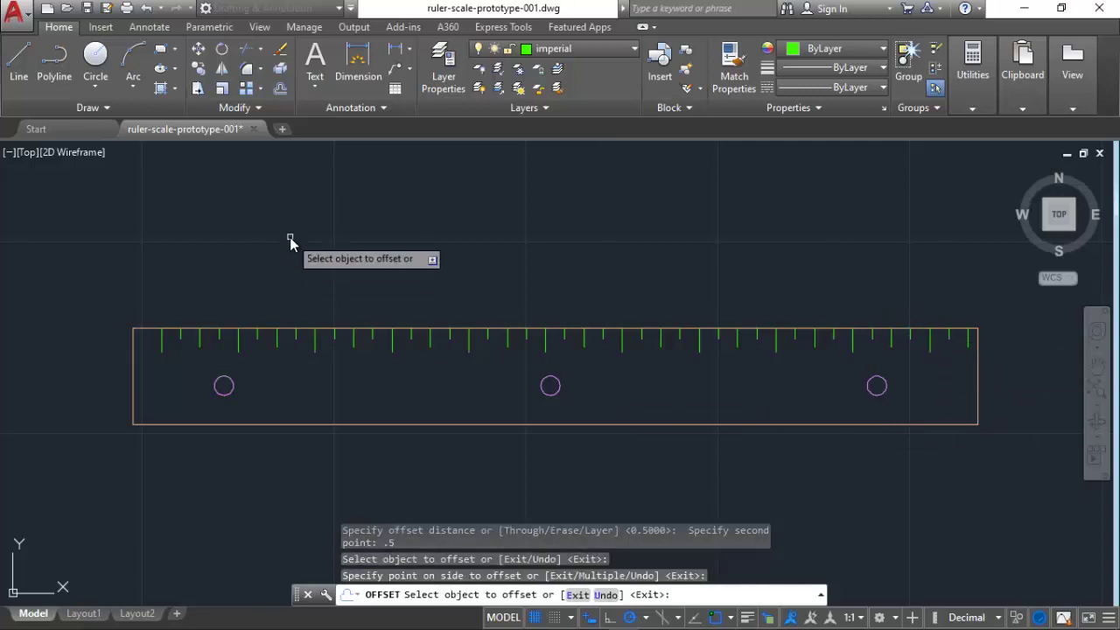
click(87, 11)
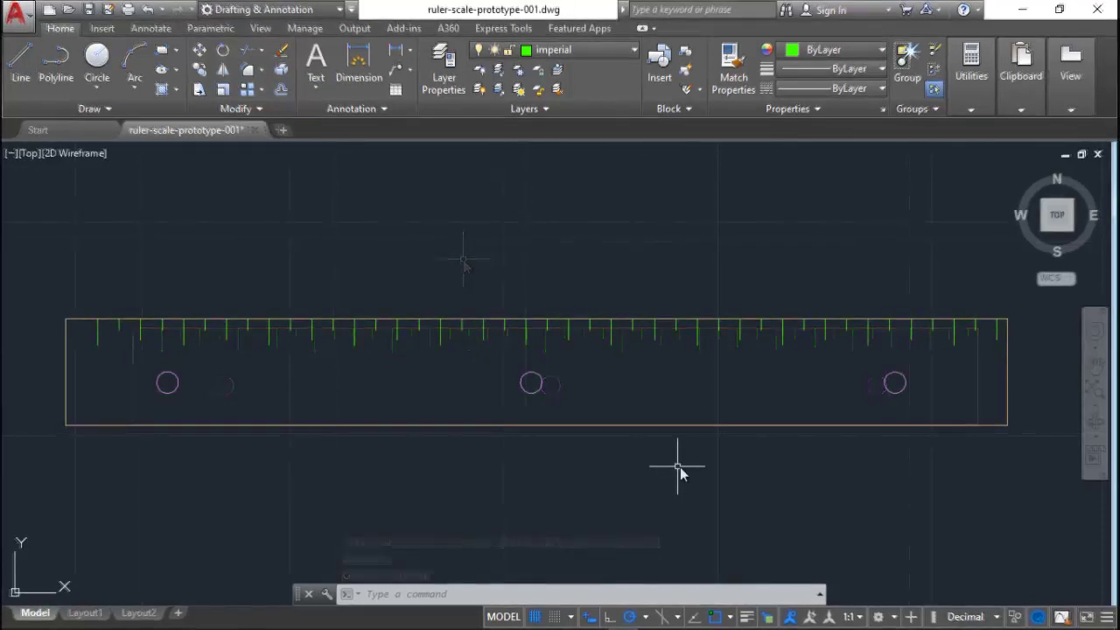
Try to draw a vertical eighth-inch mark 0.125 units right of the first inch mark, starting 0.125 units below the upper edge, using a temporary tracking point
click(1101, 408)
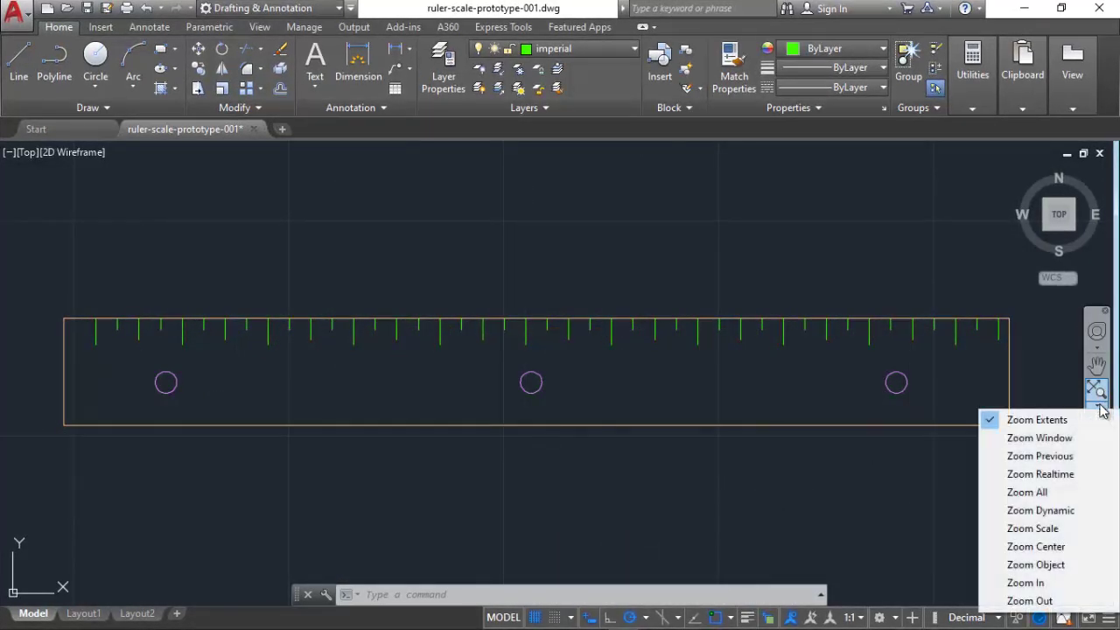
click(1067, 438)
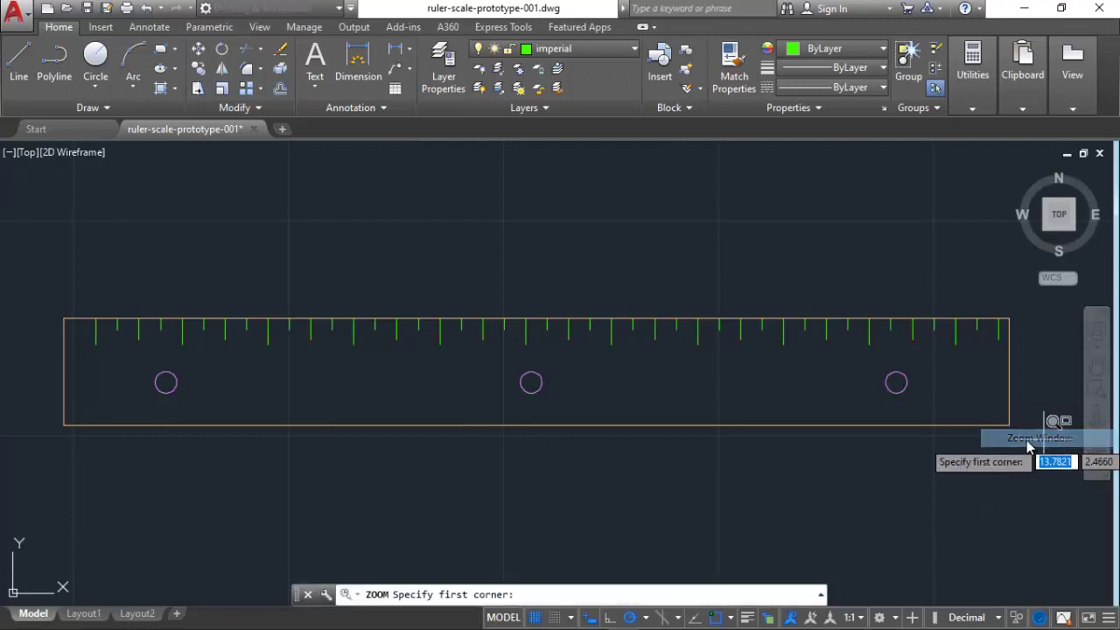
click(296, 475)
click(48, 277)
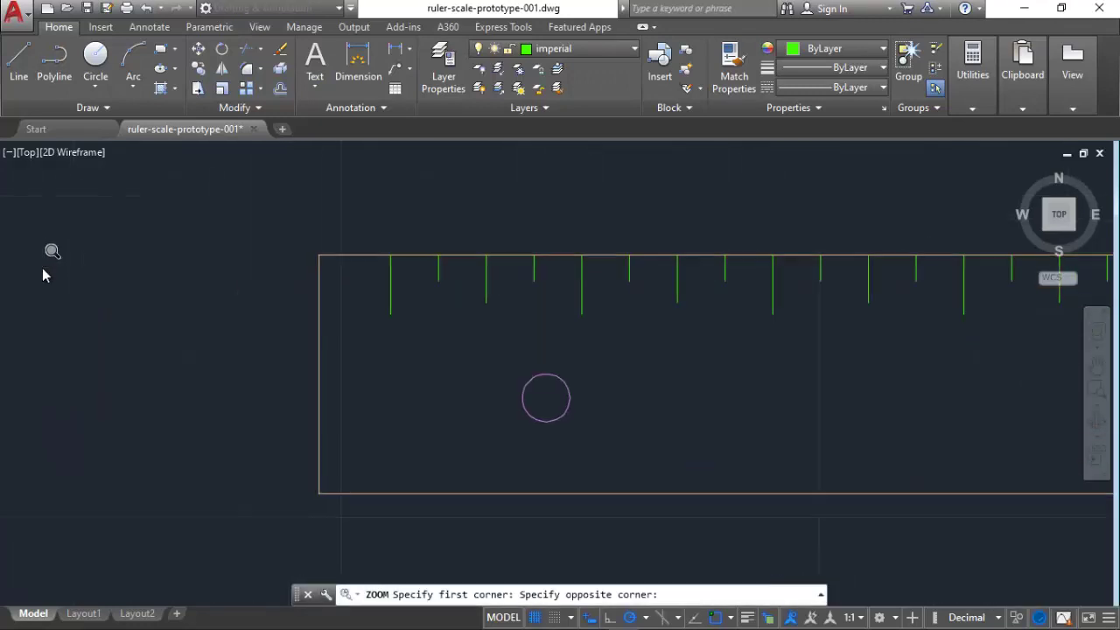
click(18, 63)
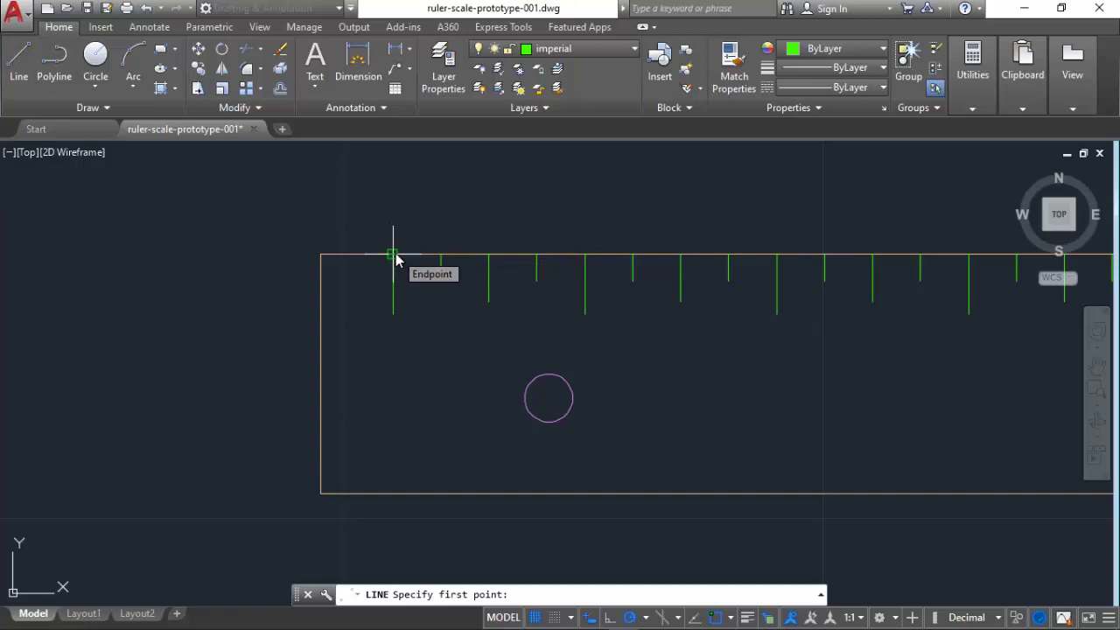
text(t)
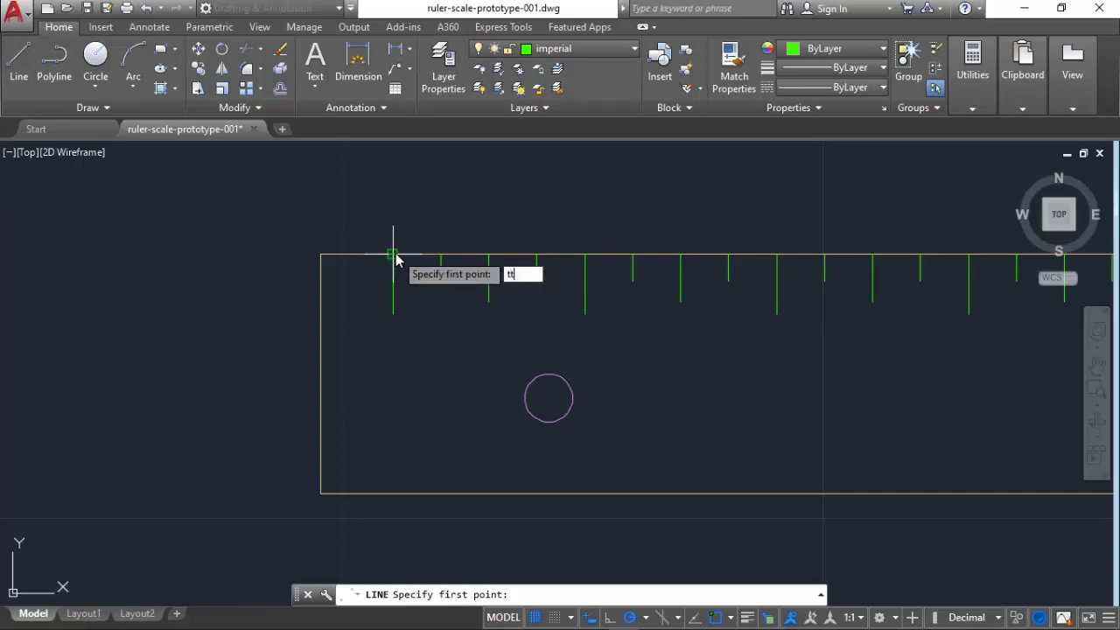
text(t)
key(Return)
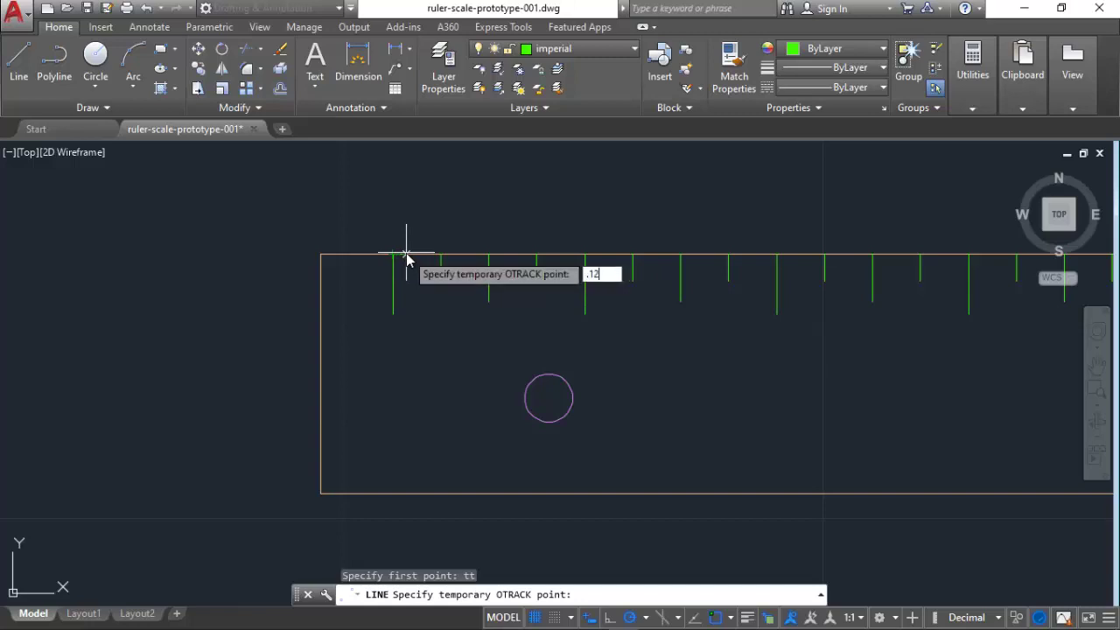
text(.125)
key(Return)
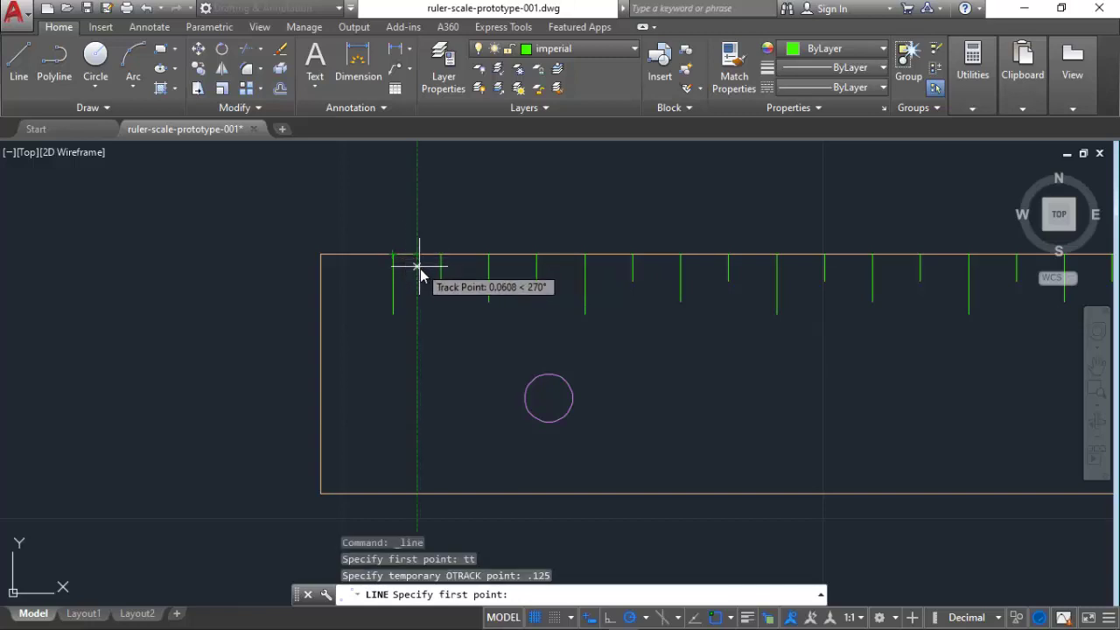
text(.12)
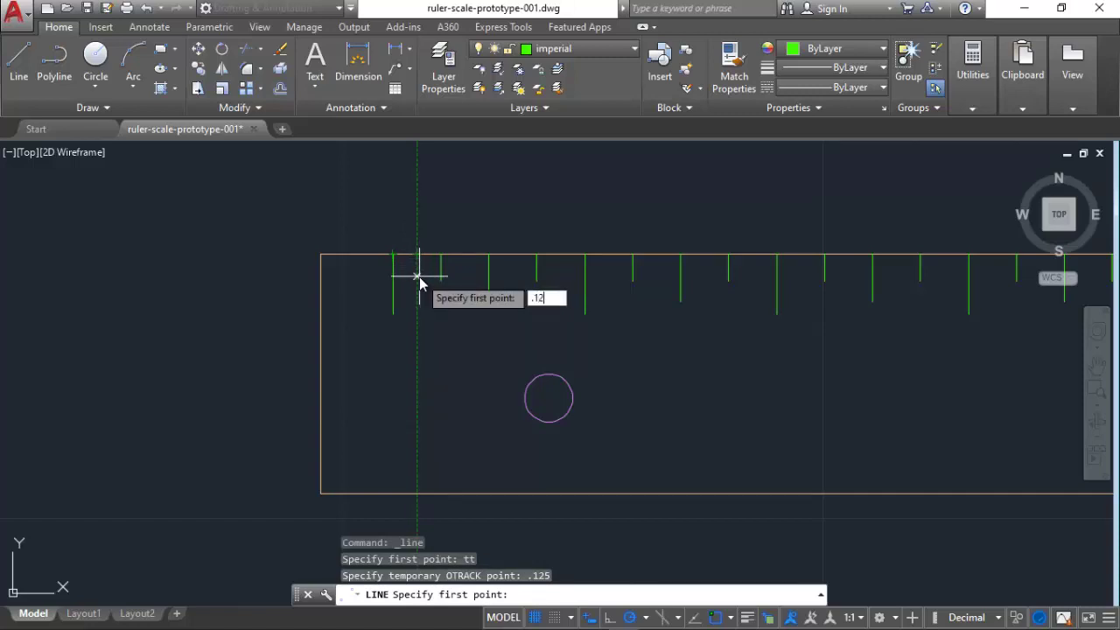
text(5)
key(Return)
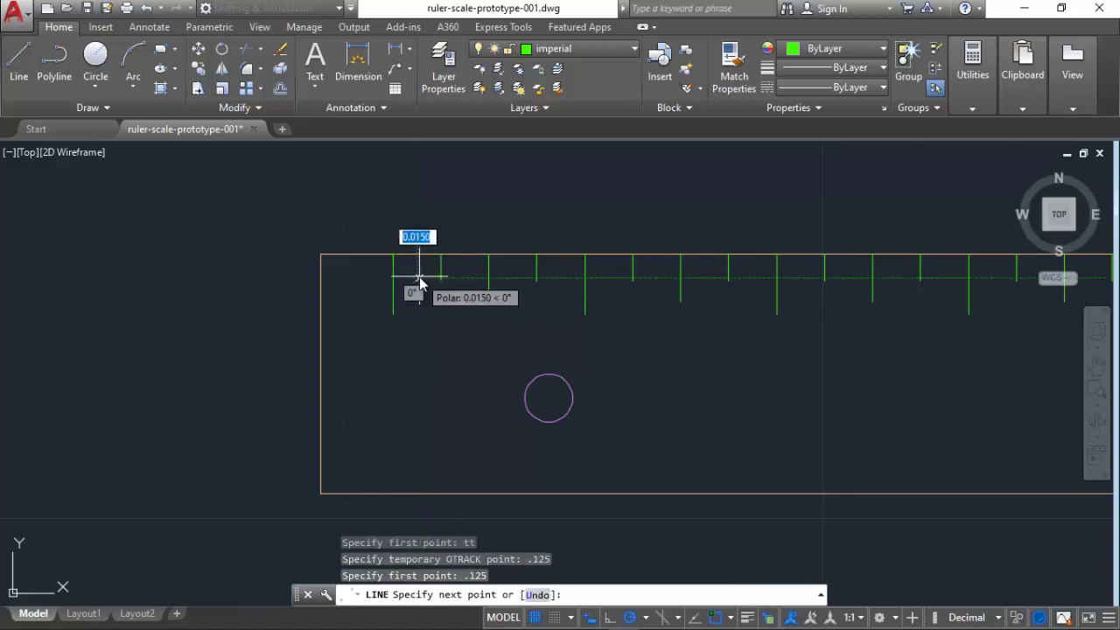
click(419, 277)
click(420, 253)
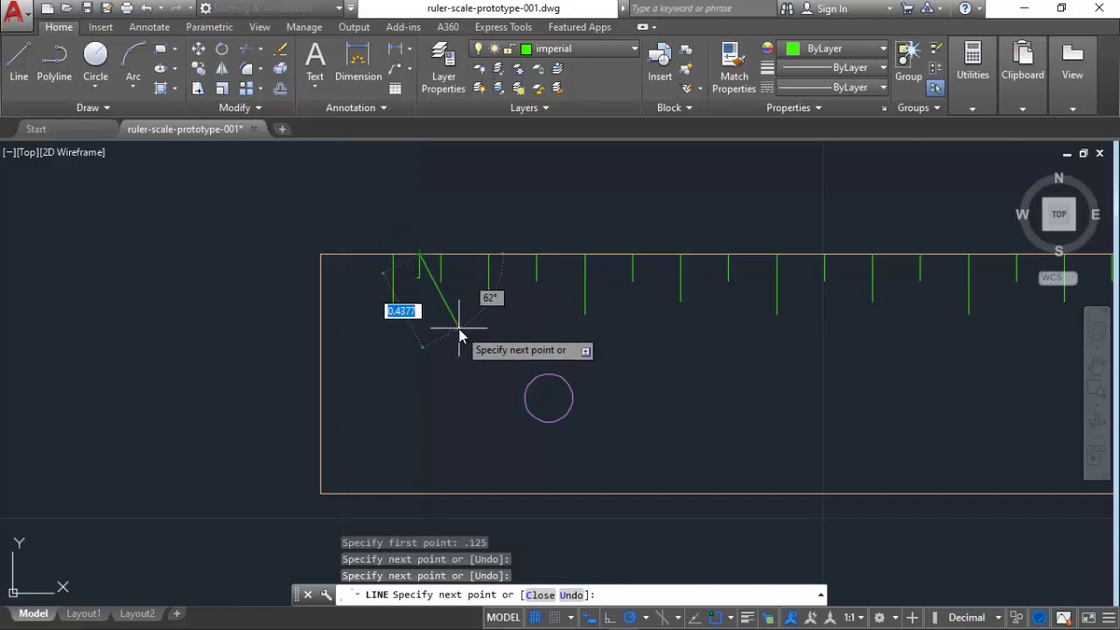
key(Escape)
Erase the short horizontal stray segment and the misplaced vertical line between the first inch mark and the first quarter-inch mark
scroll(422, 294, up, 5)
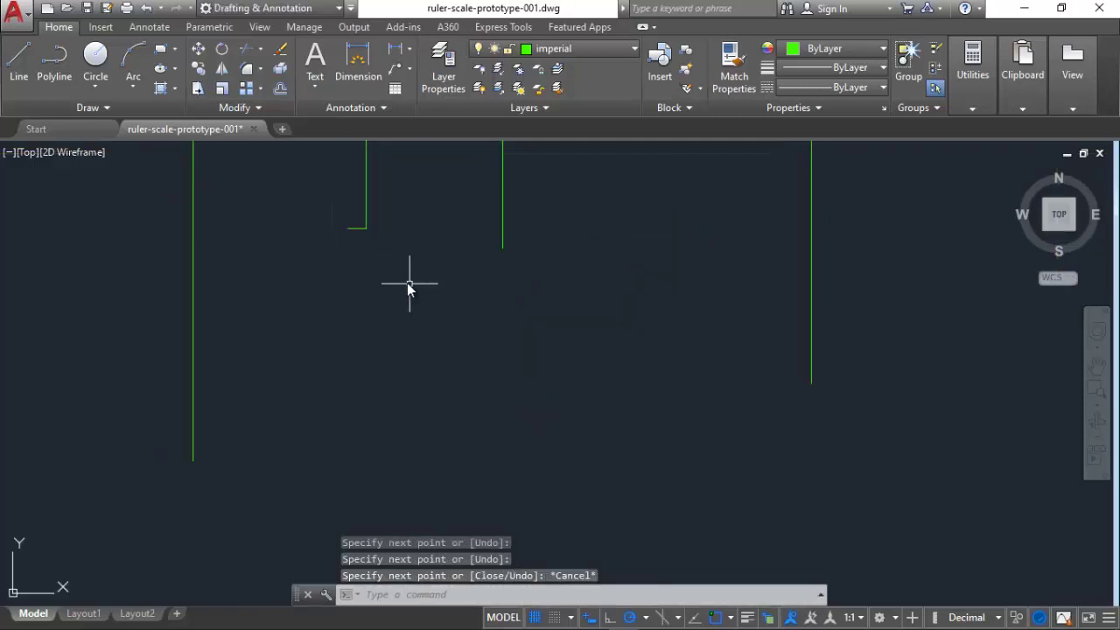
click(356, 227)
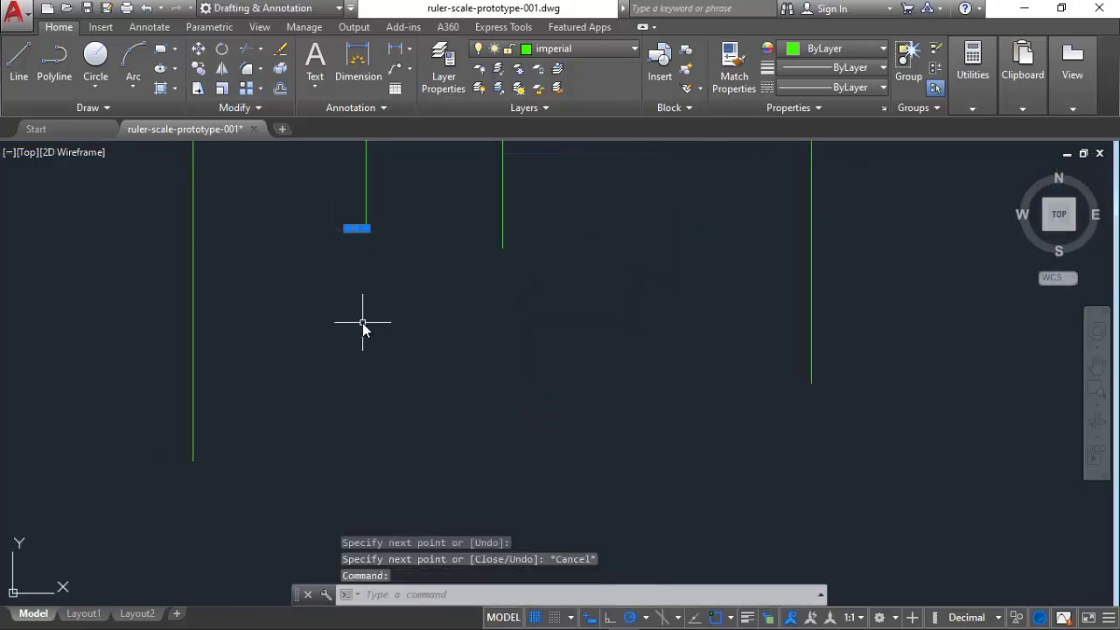
key(Delete)
scroll(371, 225, down, 3)
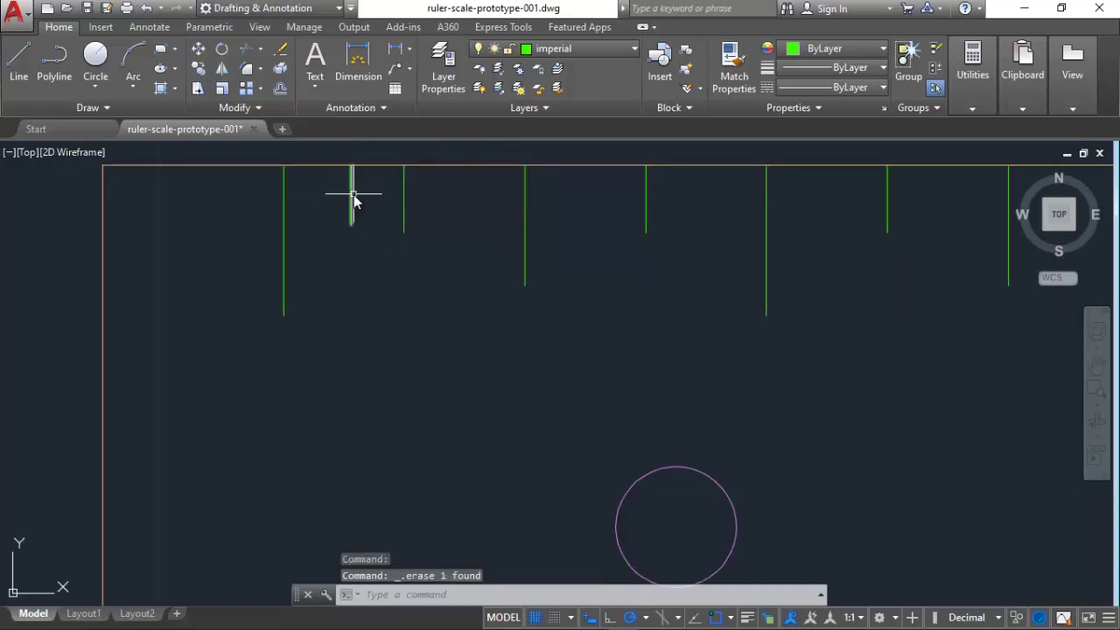
click(353, 199)
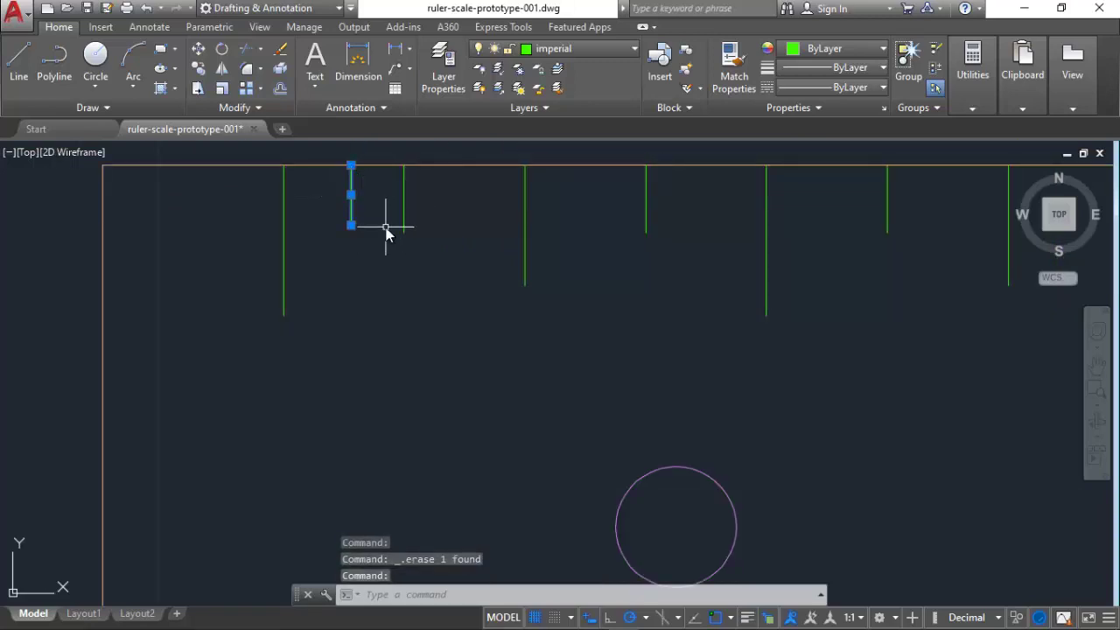
key(Delete)
text(l)
key(Return)
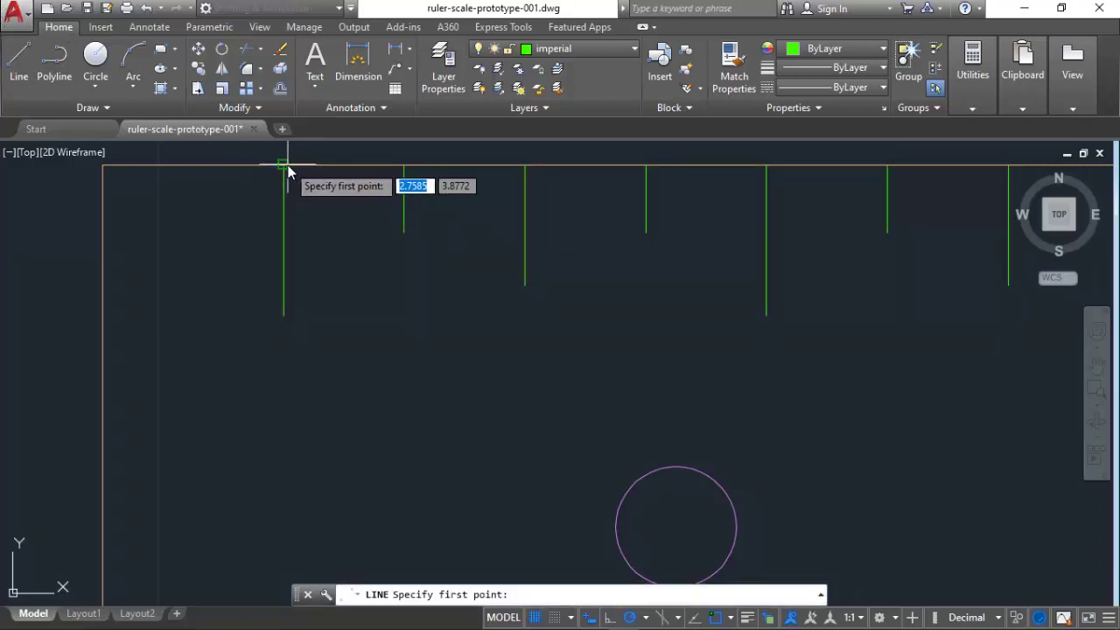
text(tt)
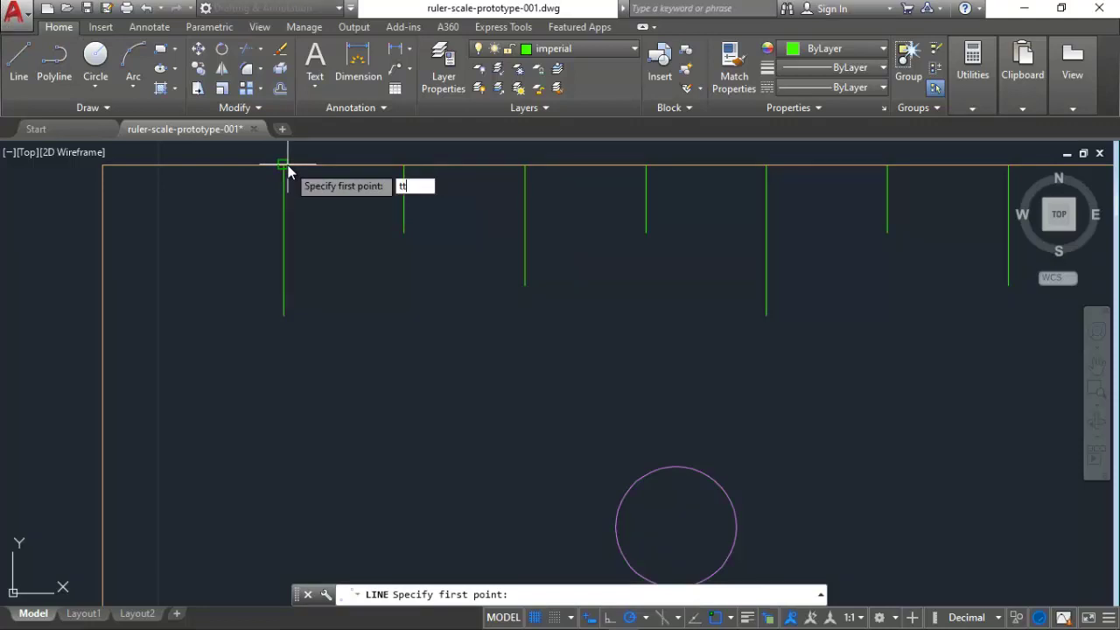
key(Return)
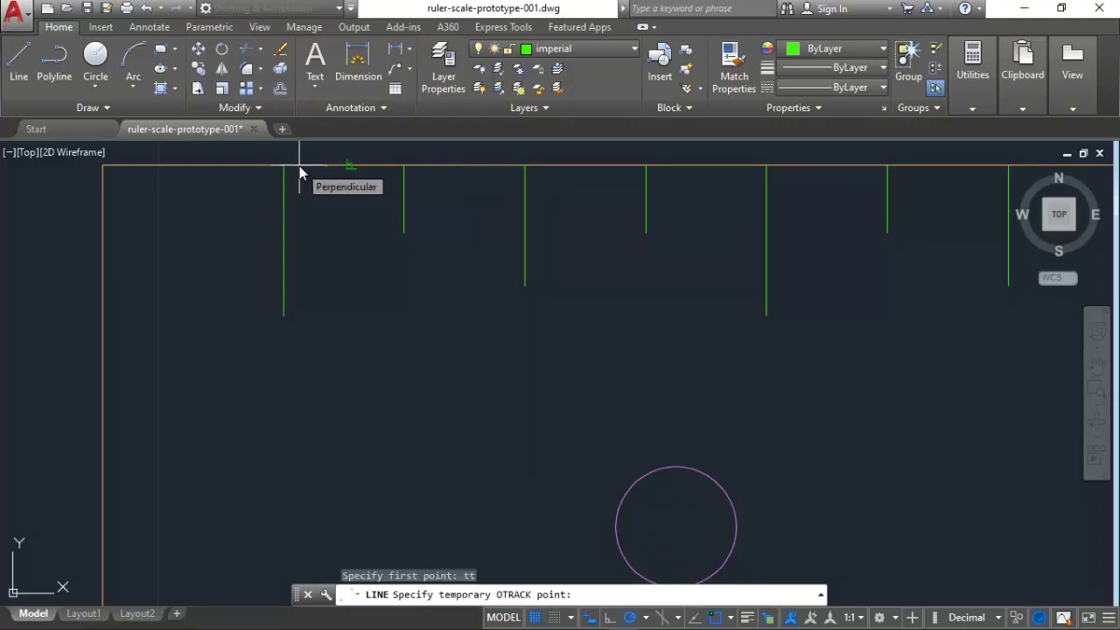
text(.125)
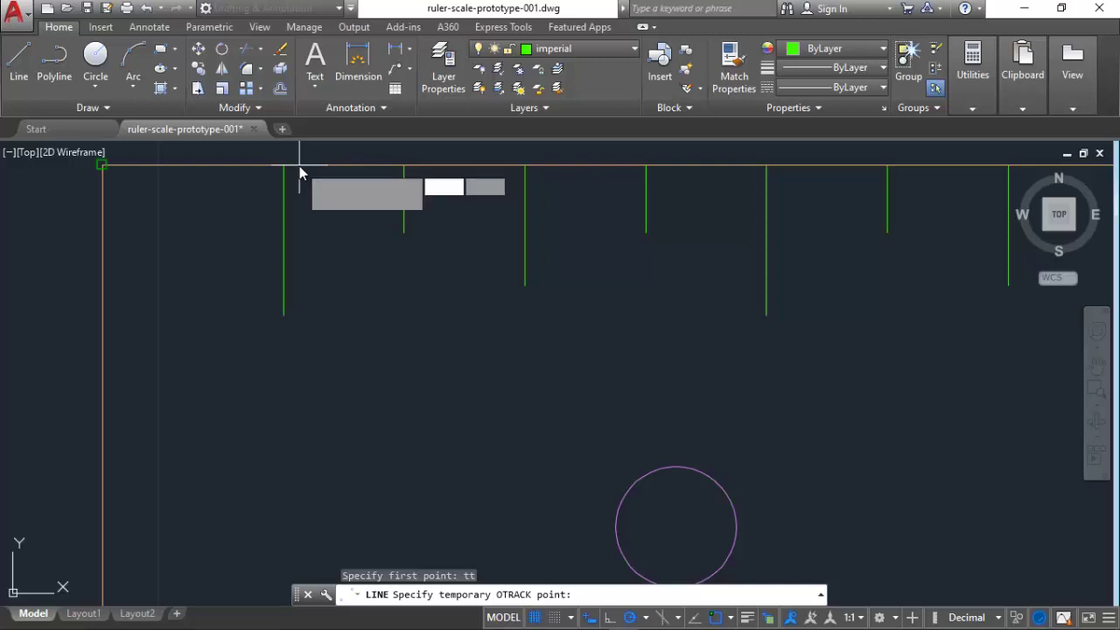
key(Return)
key(Escape)
key(Escape)
key(Escape)
key(Escape)
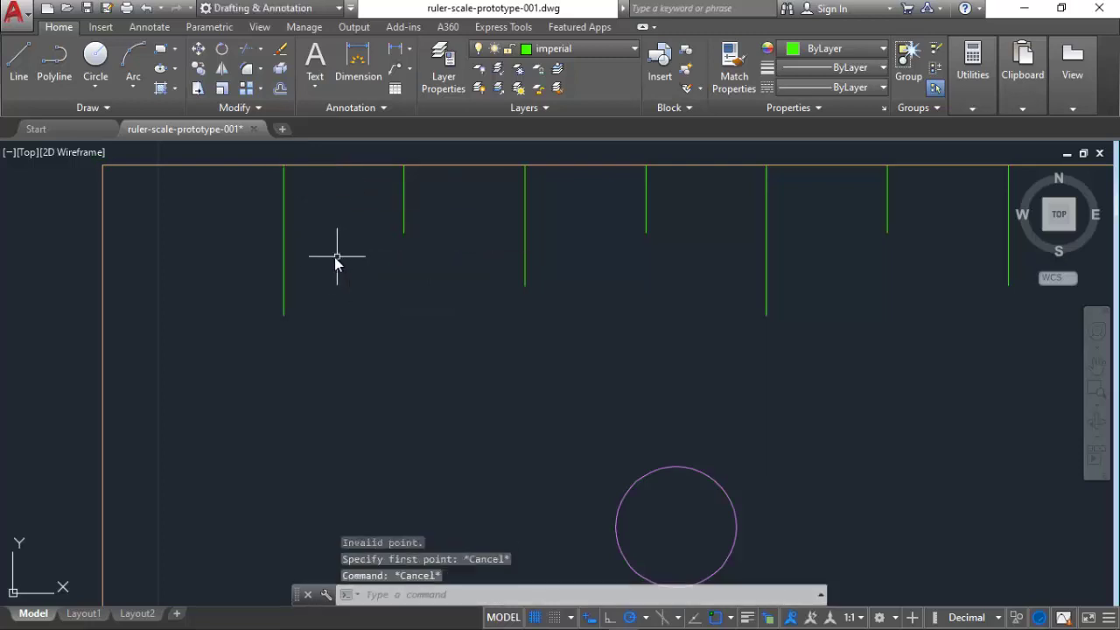
Draw a 0.125-unit vertical eighth-inch mark at the ruler's upper edge, 0.125 units right of the first inch mark, using a temporary tracking point
key(Return)
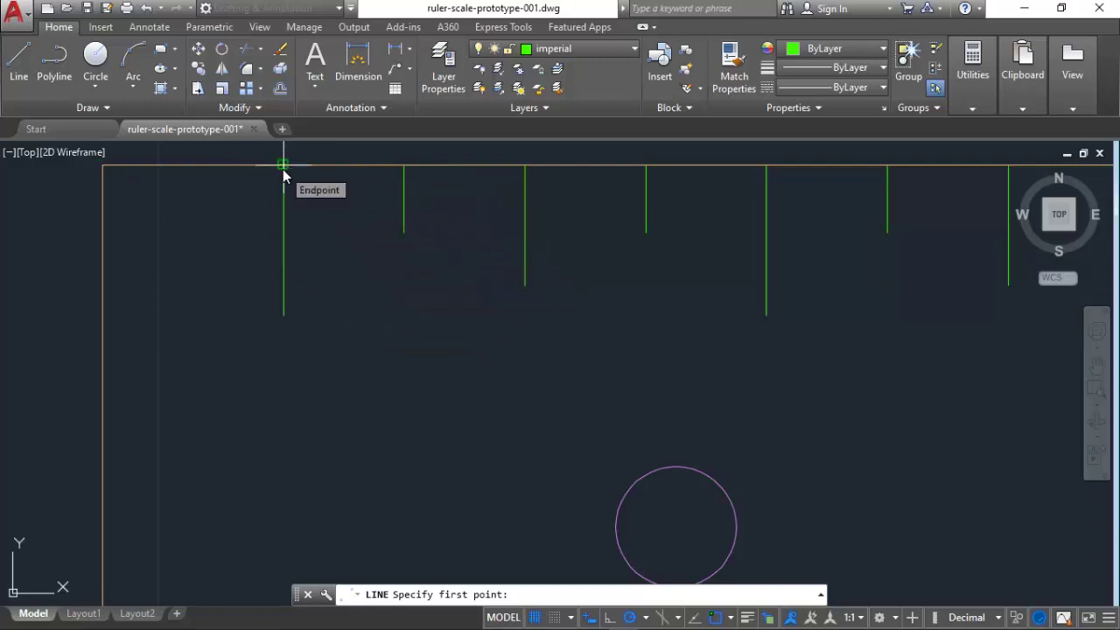
text(tt)
key(Return)
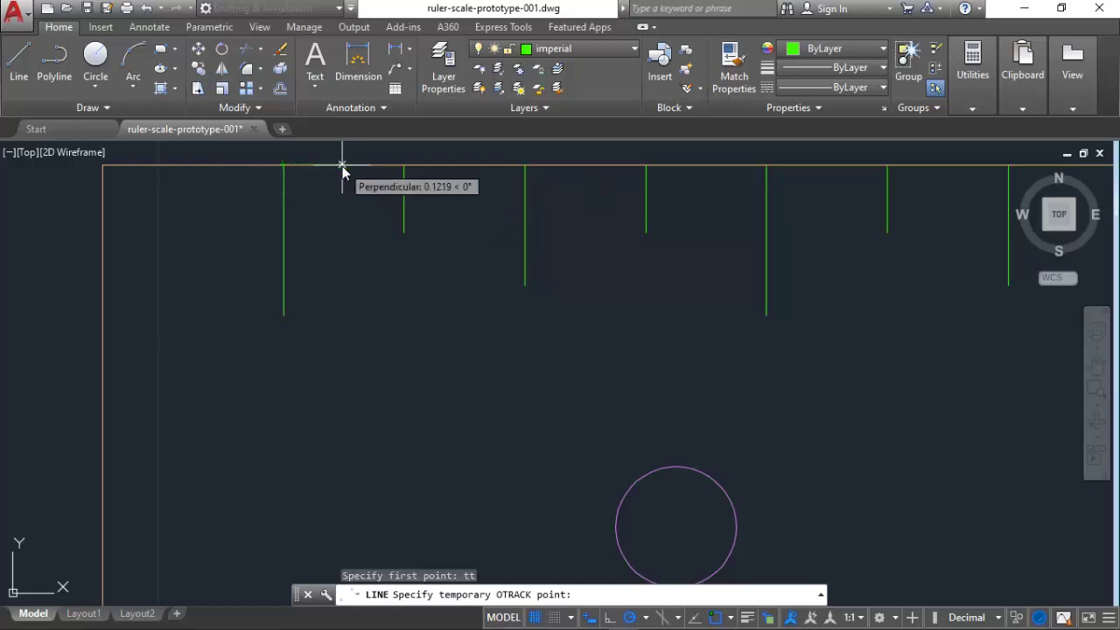
text(.125)
key(Return)
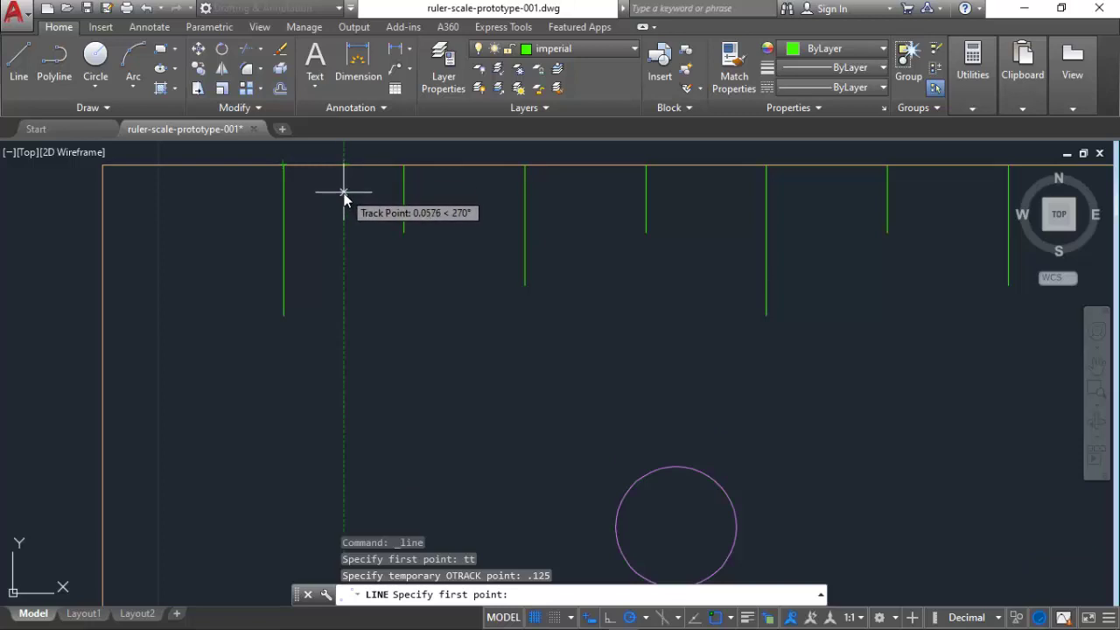
text(.)
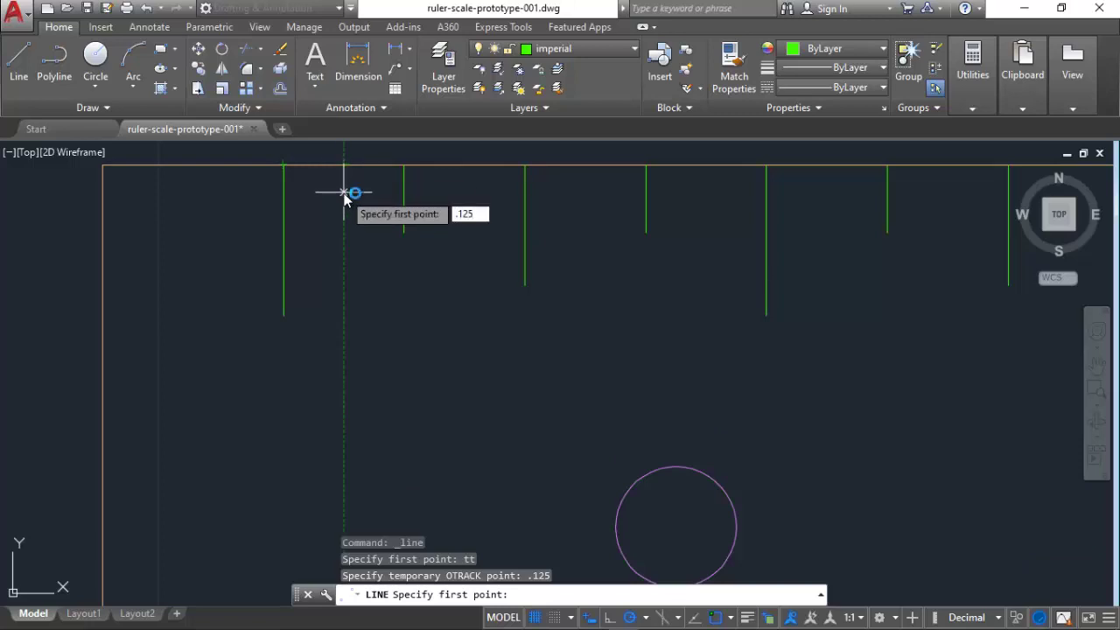
text(125)
key(Return)
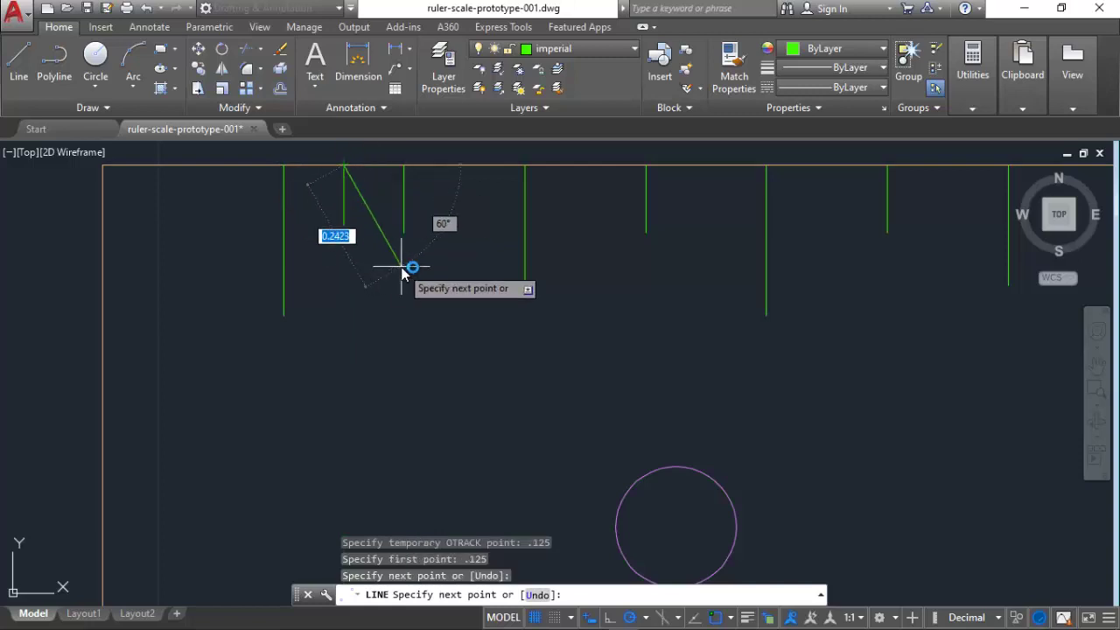
key(Escape)
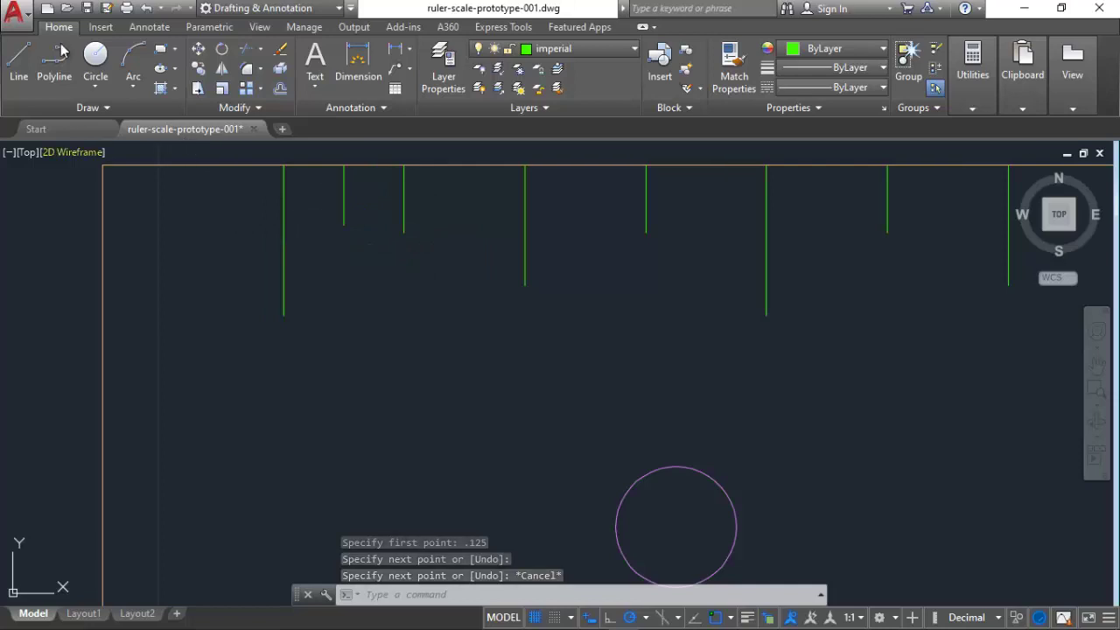
click(282, 90)
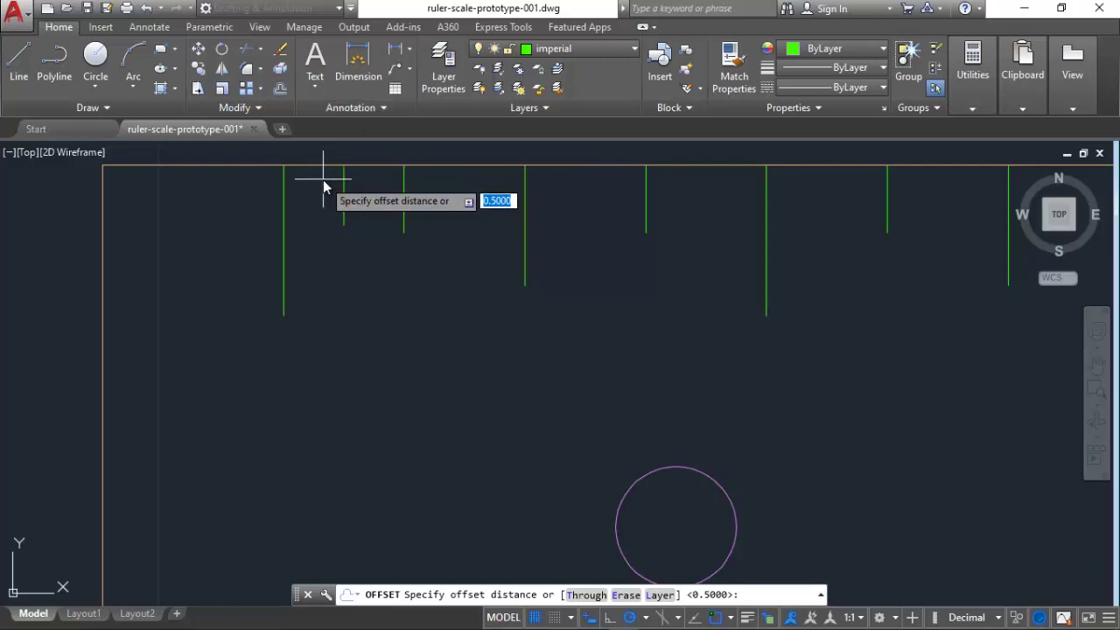
text(.5)
key(Return)
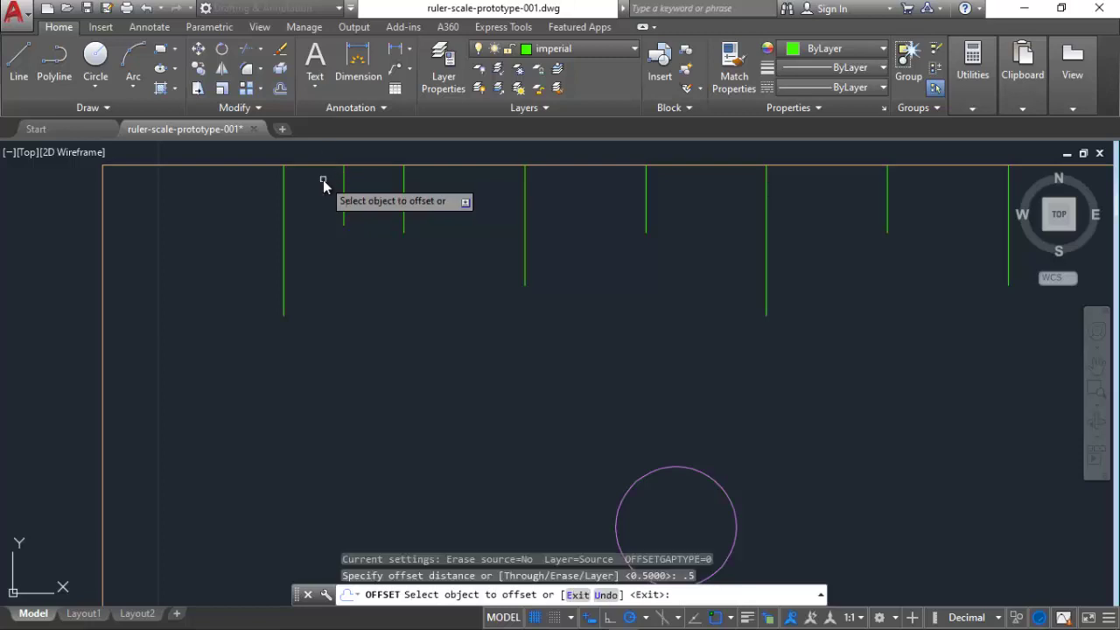
click(343, 190)
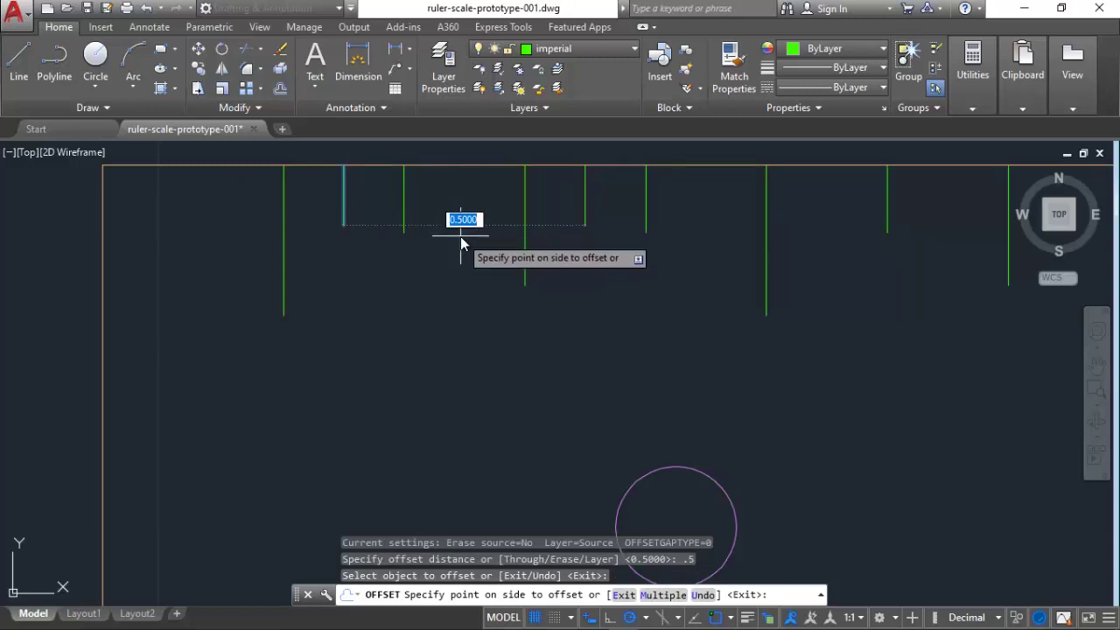
key(Escape)
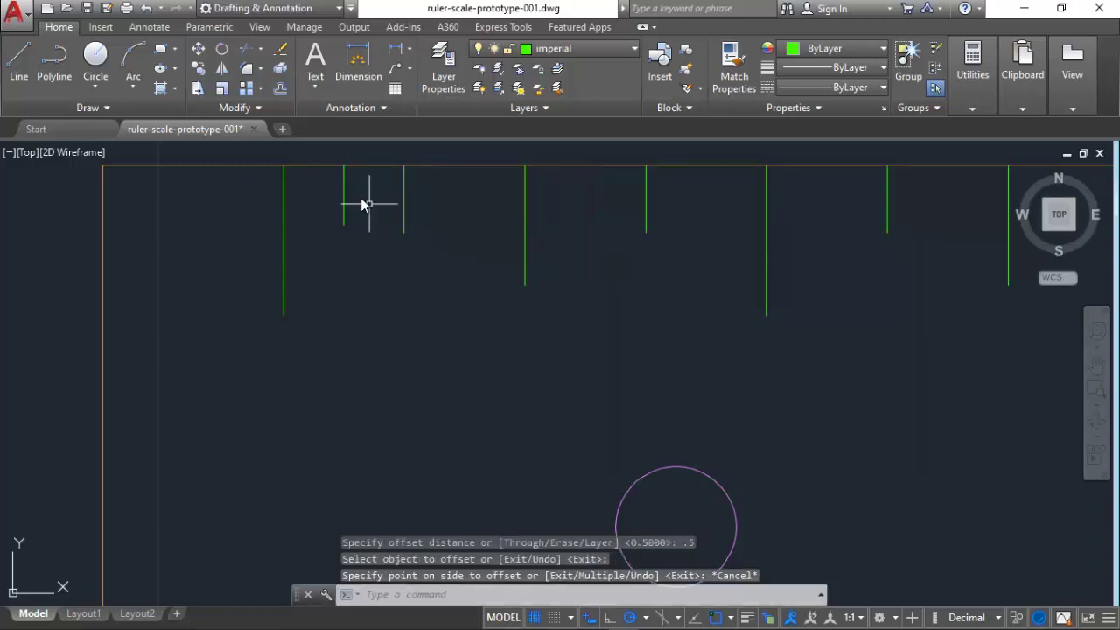
Offset the eighth-inch mark to the right in repeated 0.25-unit increments using the Multiple option, filling every gap along the ruler's upper edge
click(280, 87)
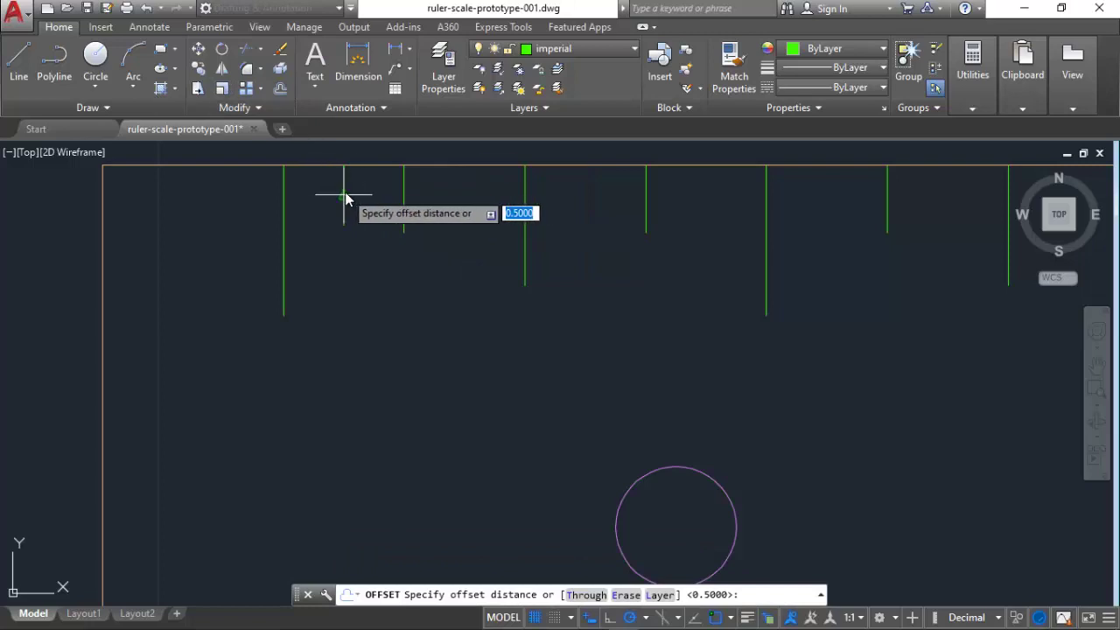
click(346, 198)
text(.25)
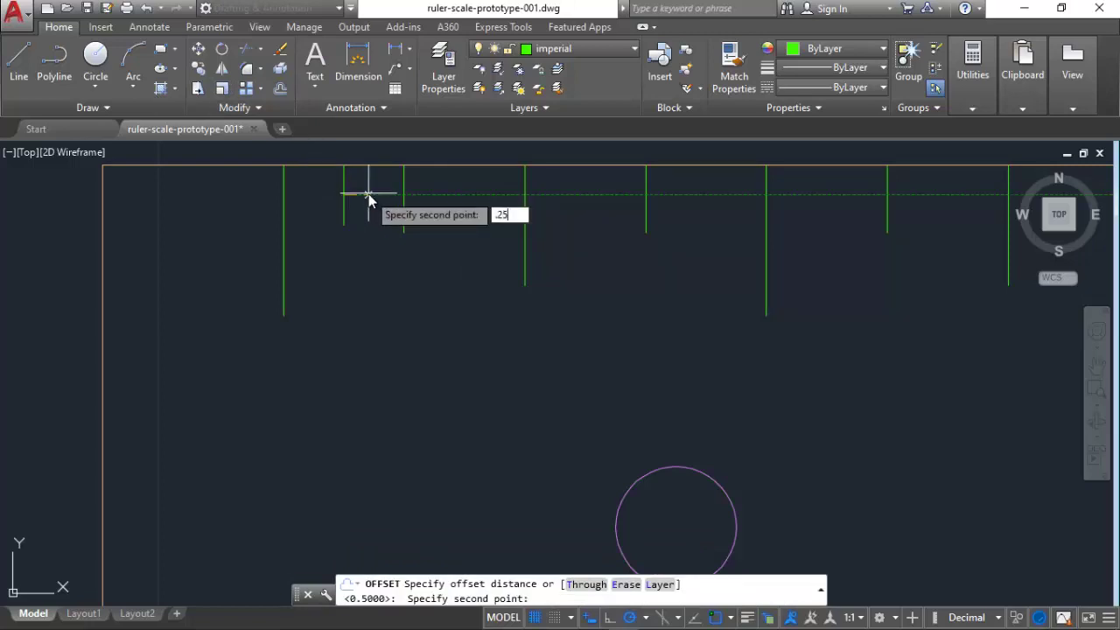
key(Return)
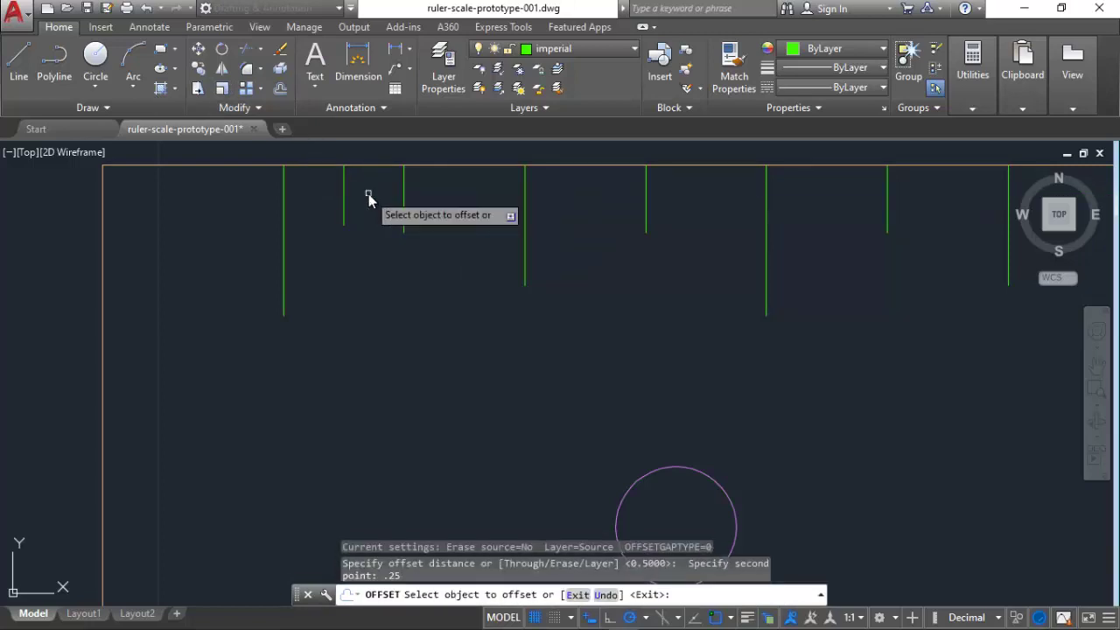
click(344, 194)
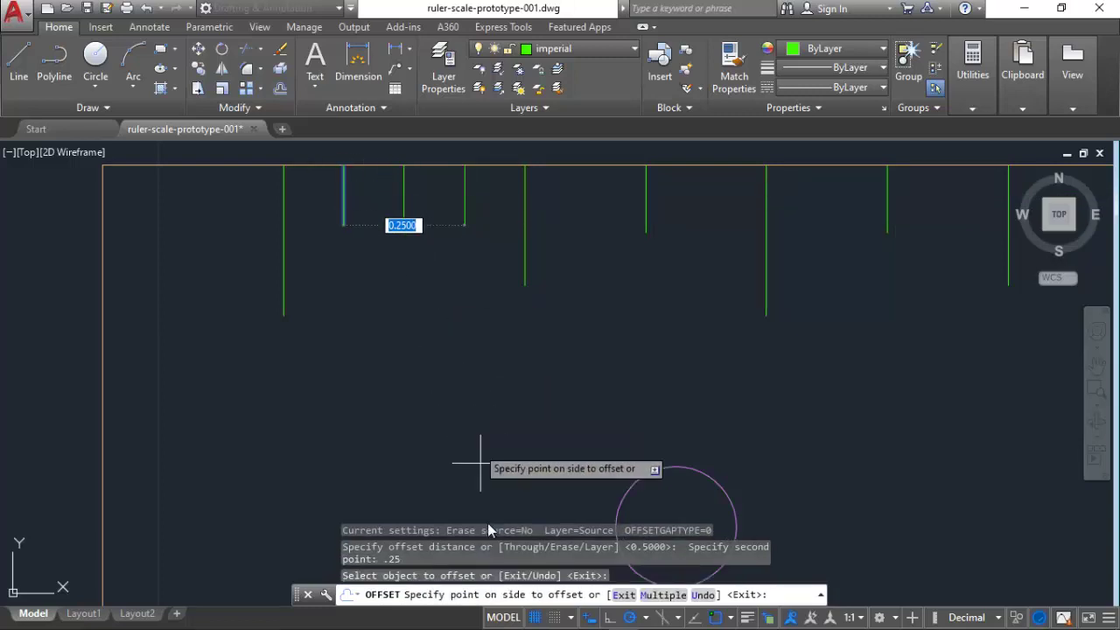
click(662, 595)
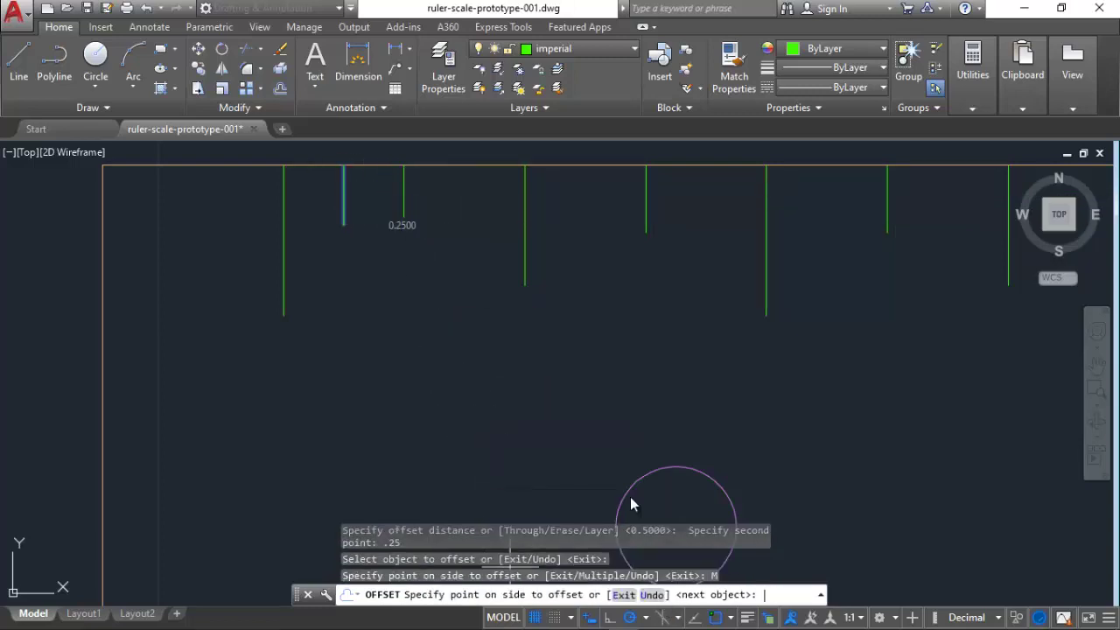
click(493, 212)
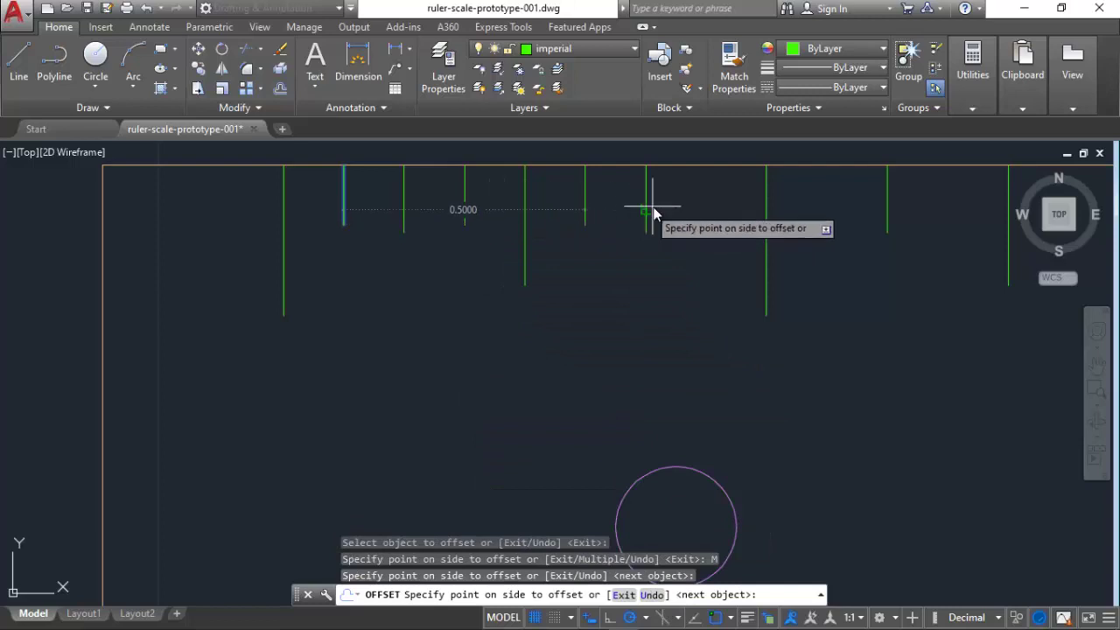
click(711, 213)
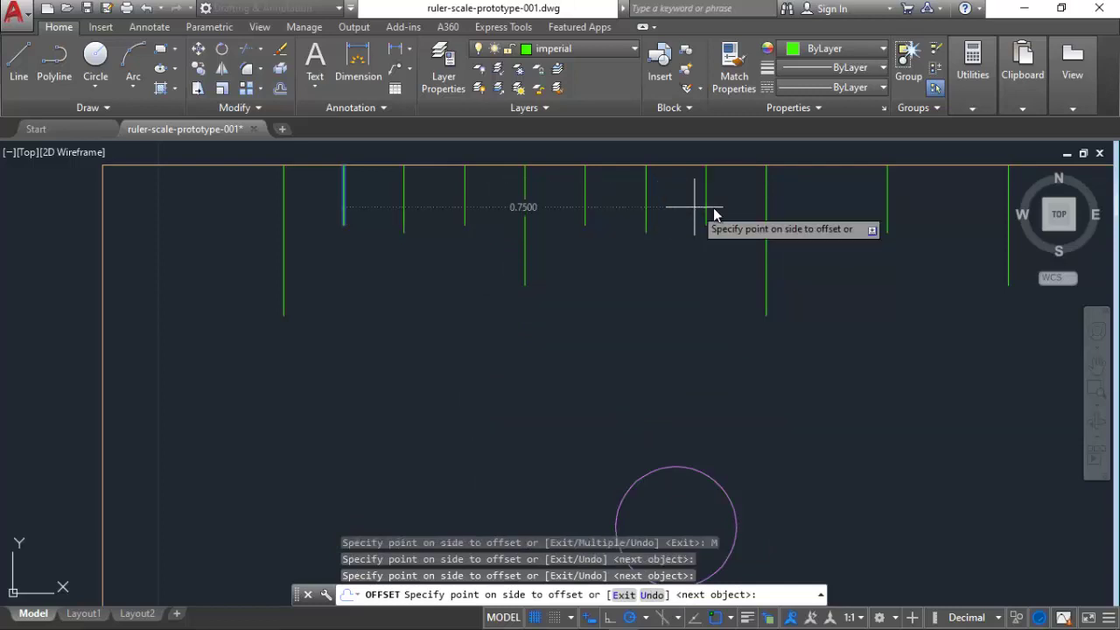
click(823, 209)
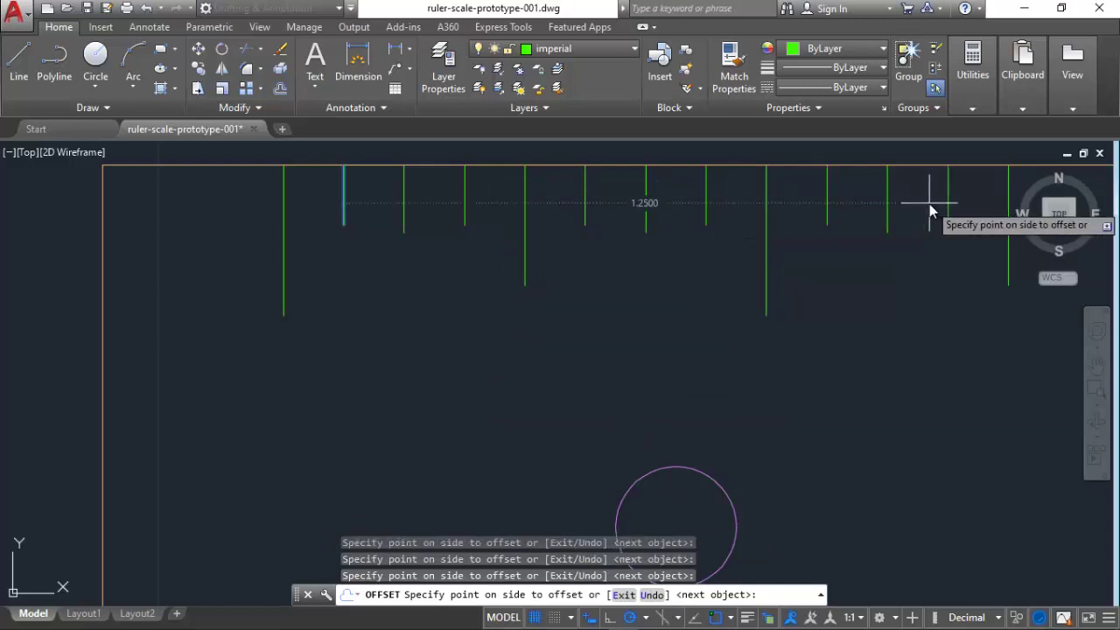
scroll(929, 210, down, 5)
middle_drag(867, 225, 371, 275)
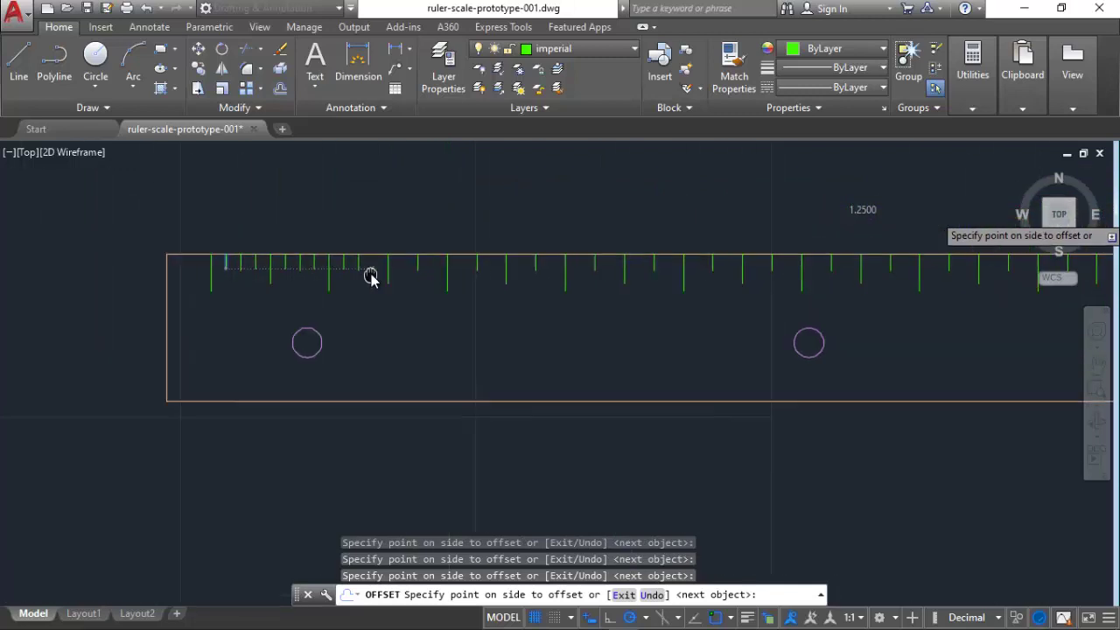
scroll(426, 258, up, 3)
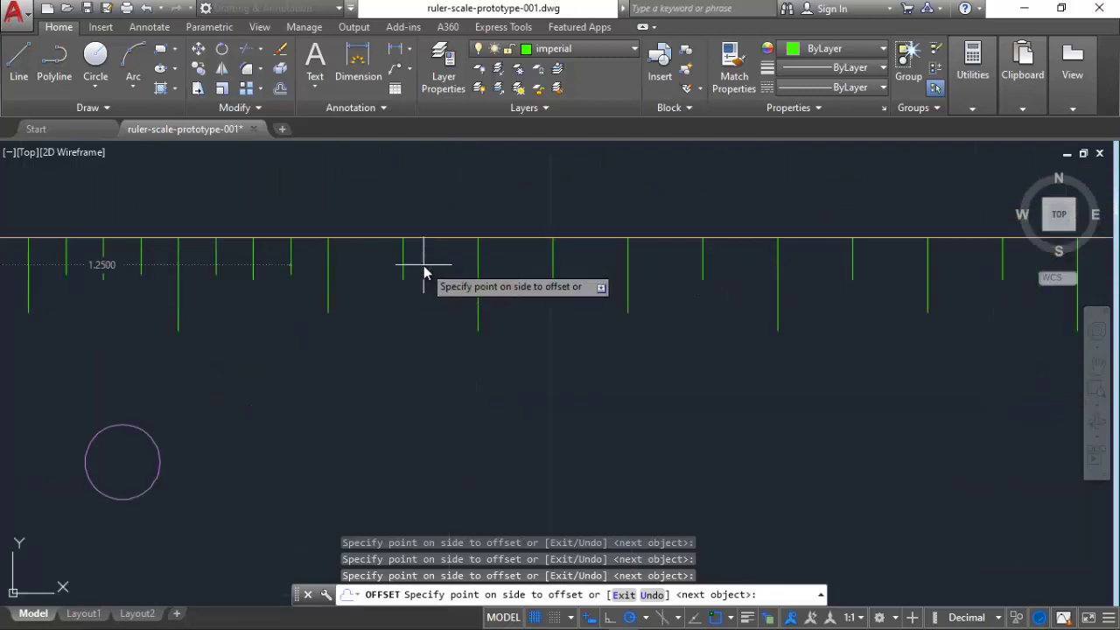
click(363, 270)
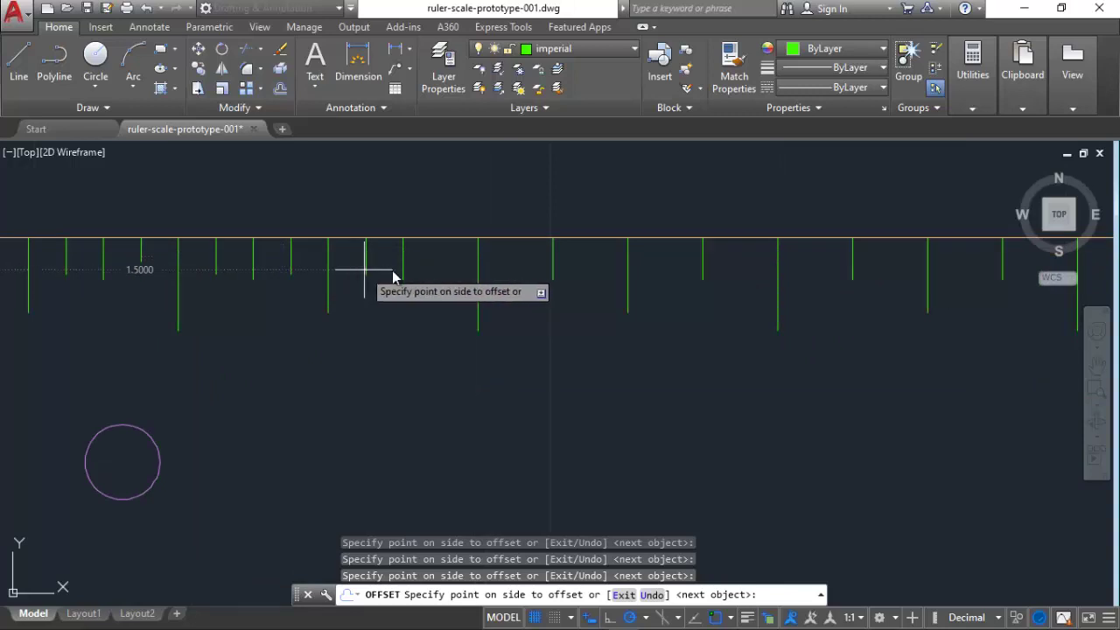
click(445, 271)
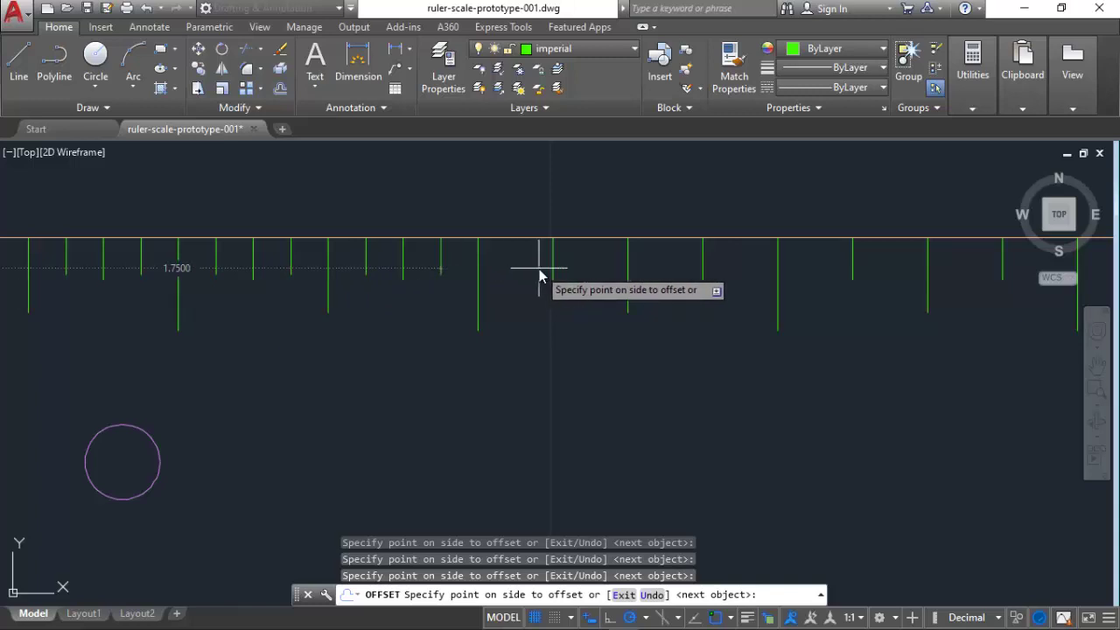
click(535, 271)
click(599, 269)
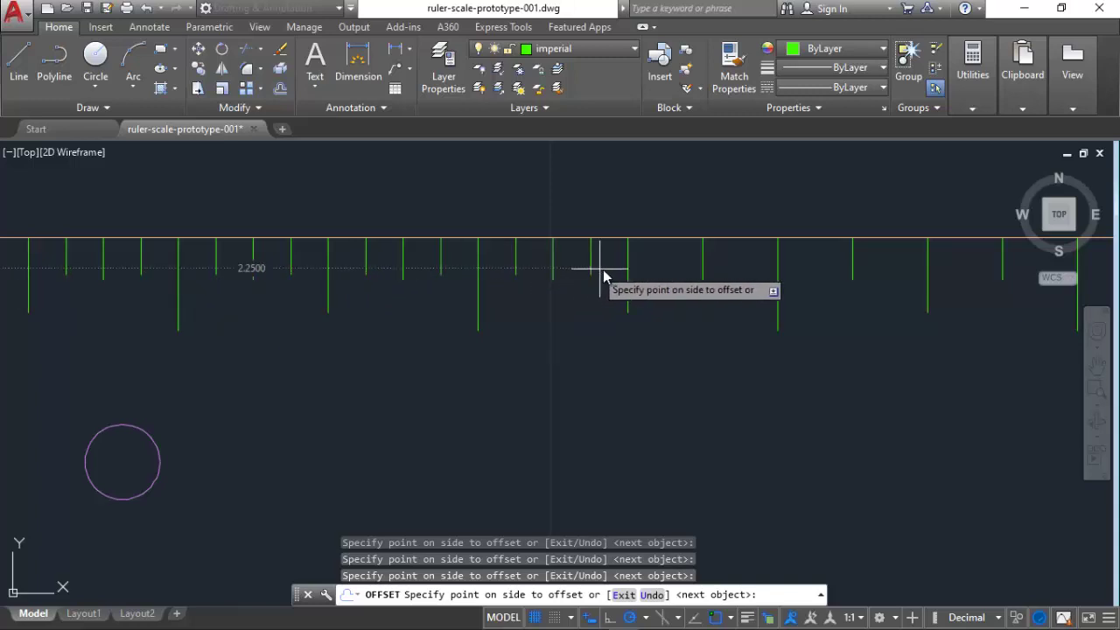
click(675, 268)
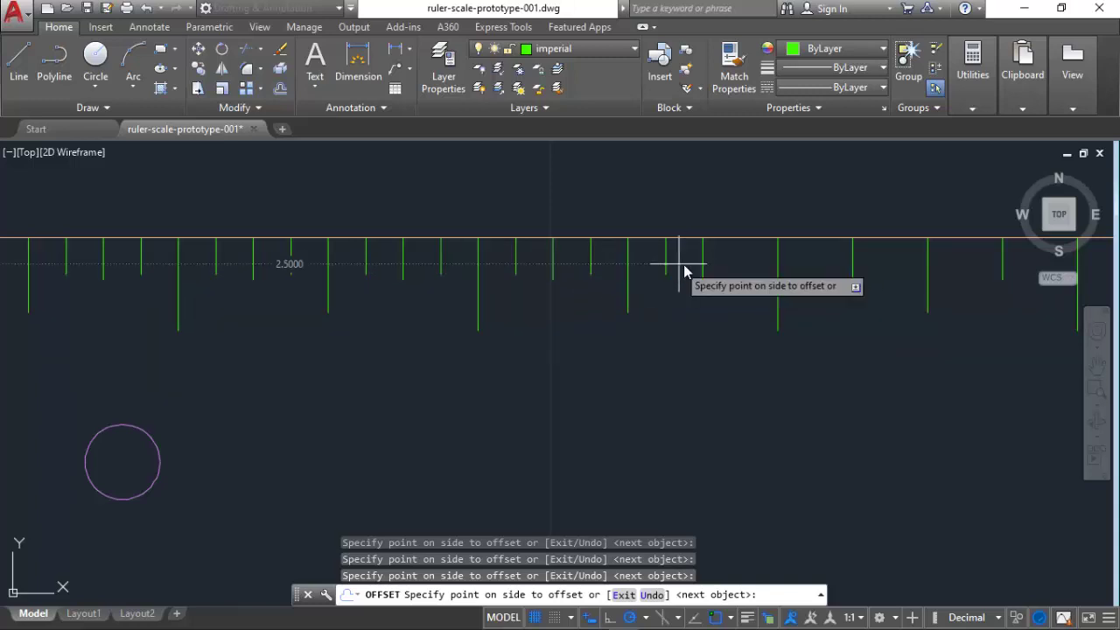
click(743, 265)
click(831, 272)
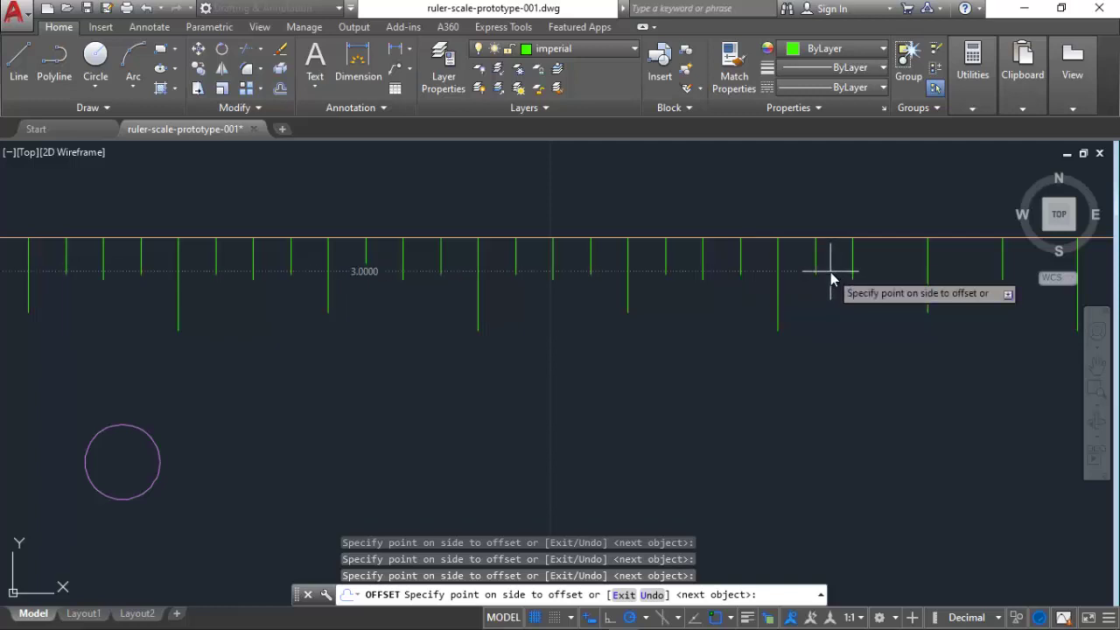
middle_drag(822, 277, 307, 350)
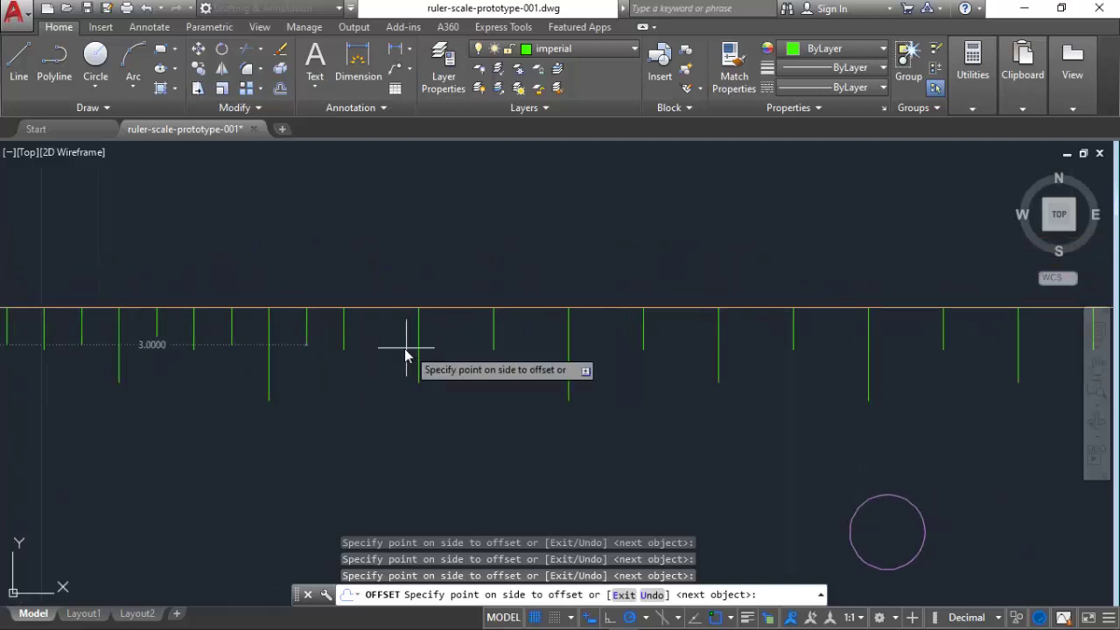
scroll(403, 352, down, 2)
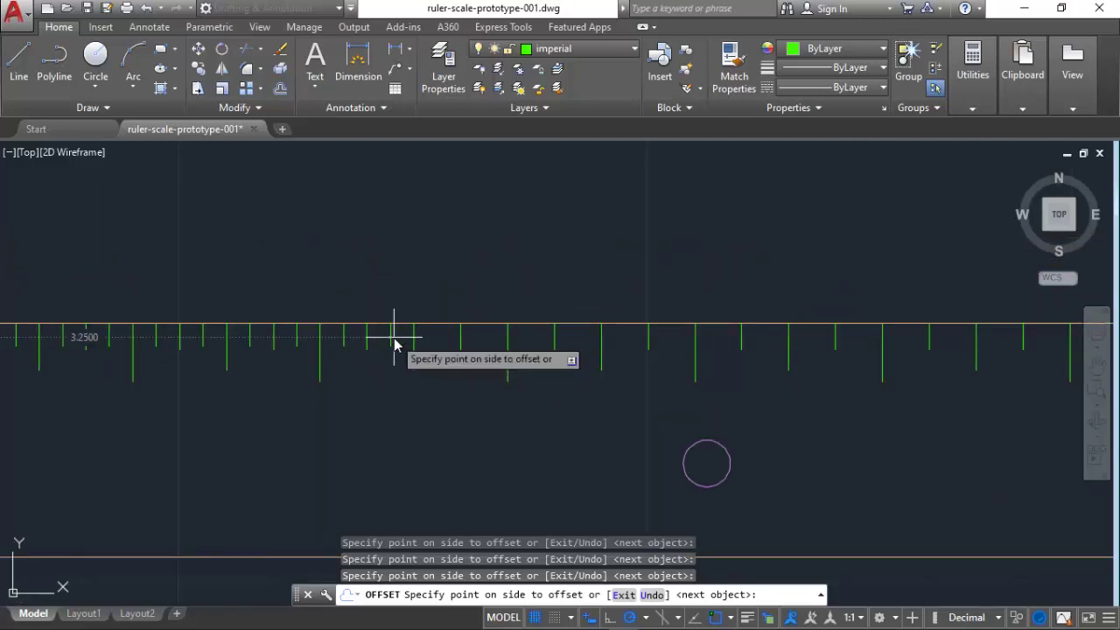
click(485, 333)
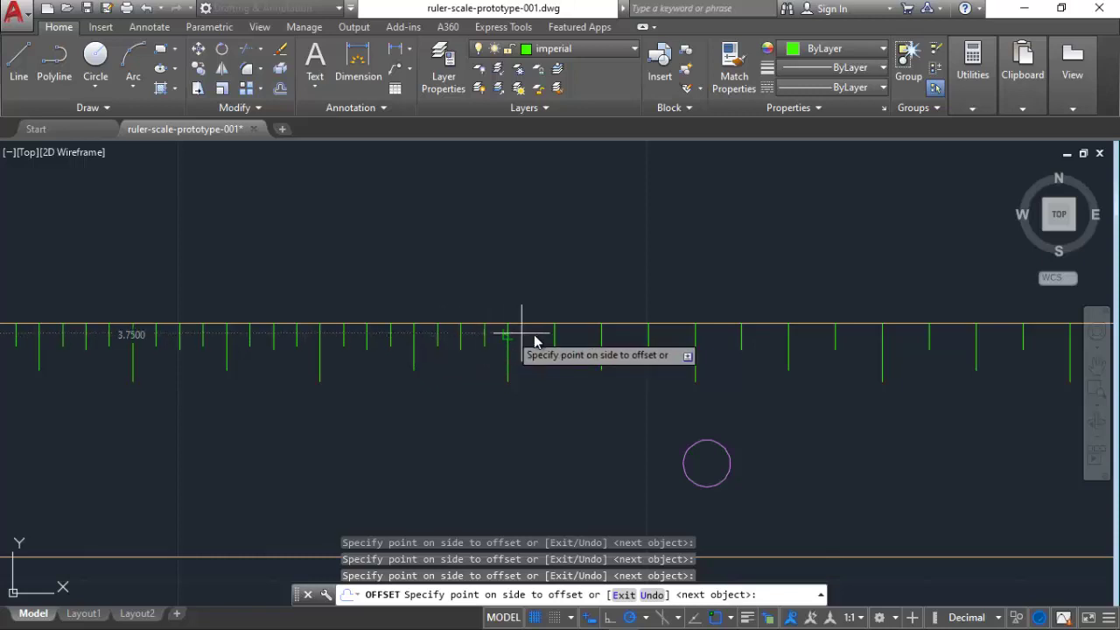
click(532, 333)
click(610, 342)
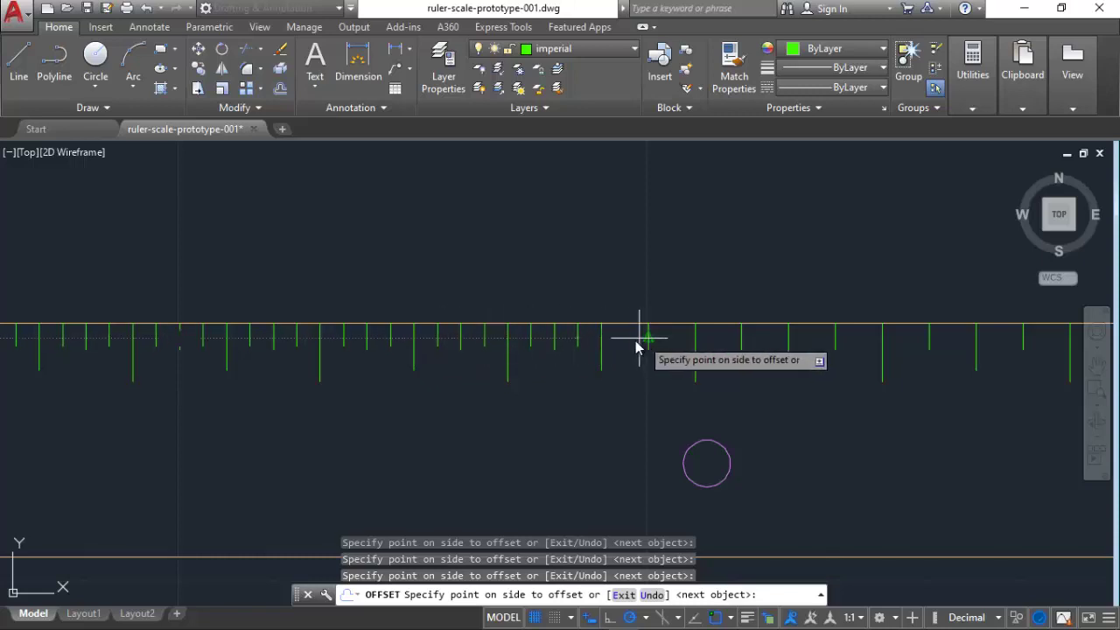
click(631, 343)
click(672, 343)
click(720, 343)
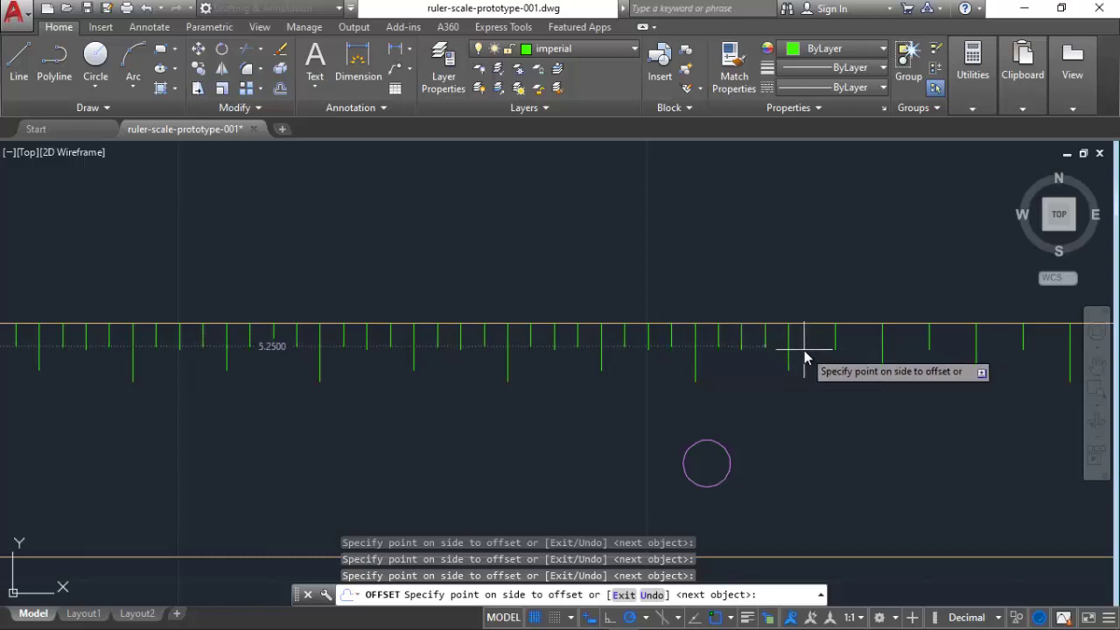
middle_drag(805, 358, 271, 363)
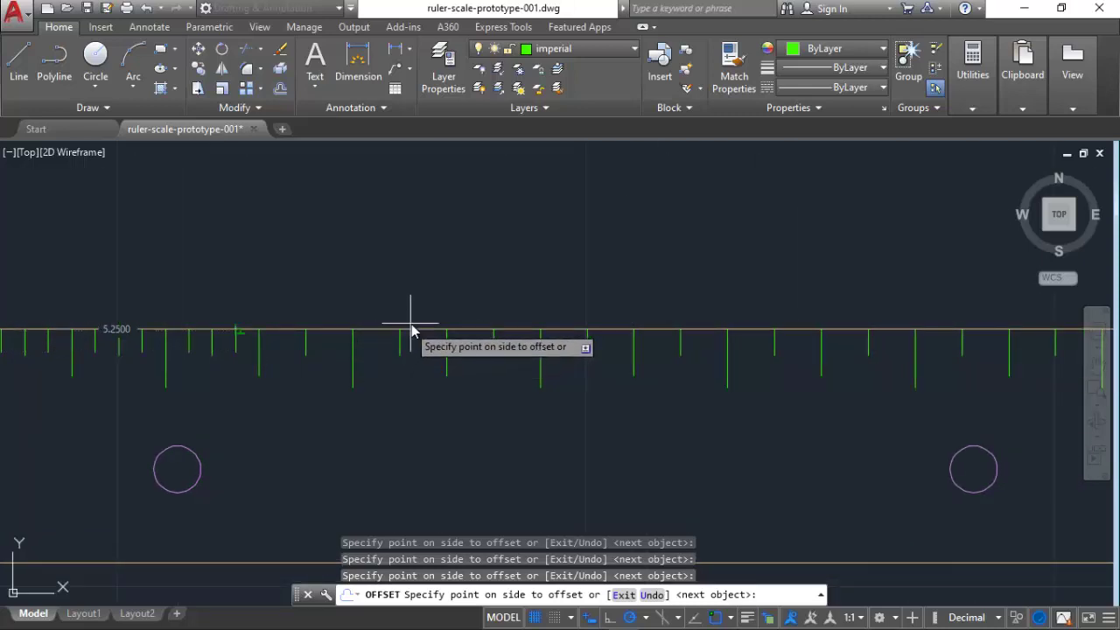
click(416, 371)
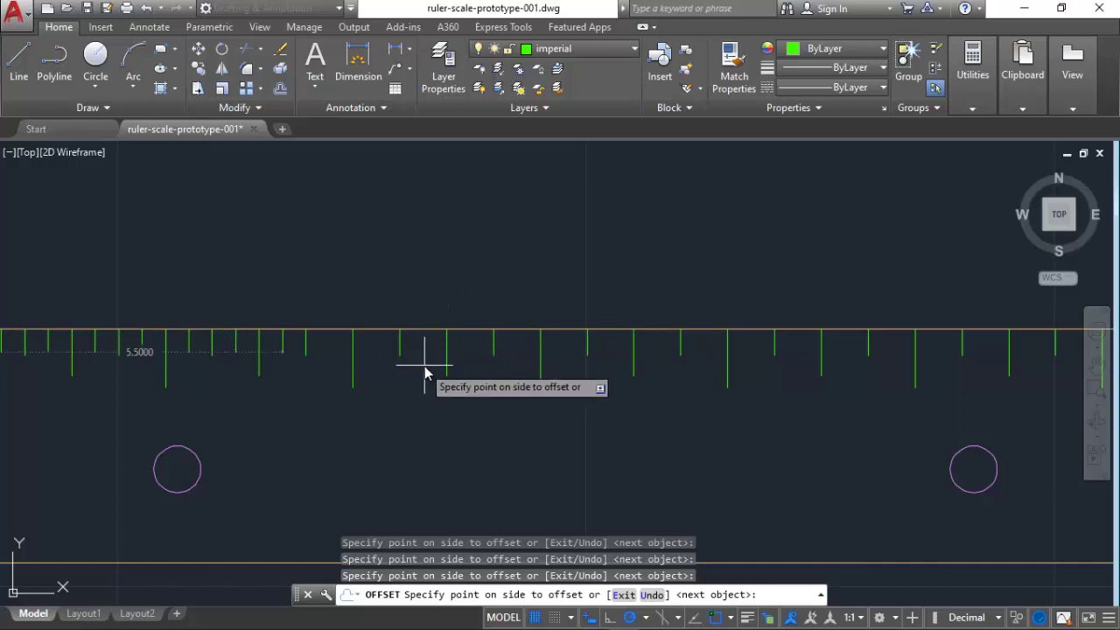
click(437, 372)
click(469, 374)
click(478, 378)
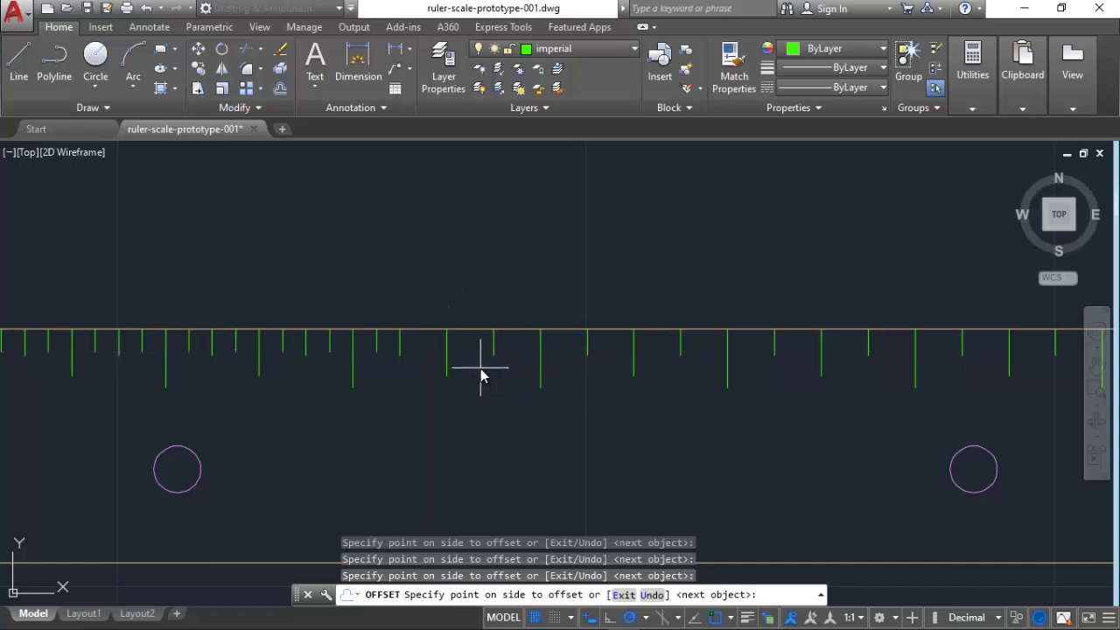
click(531, 378)
click(551, 376)
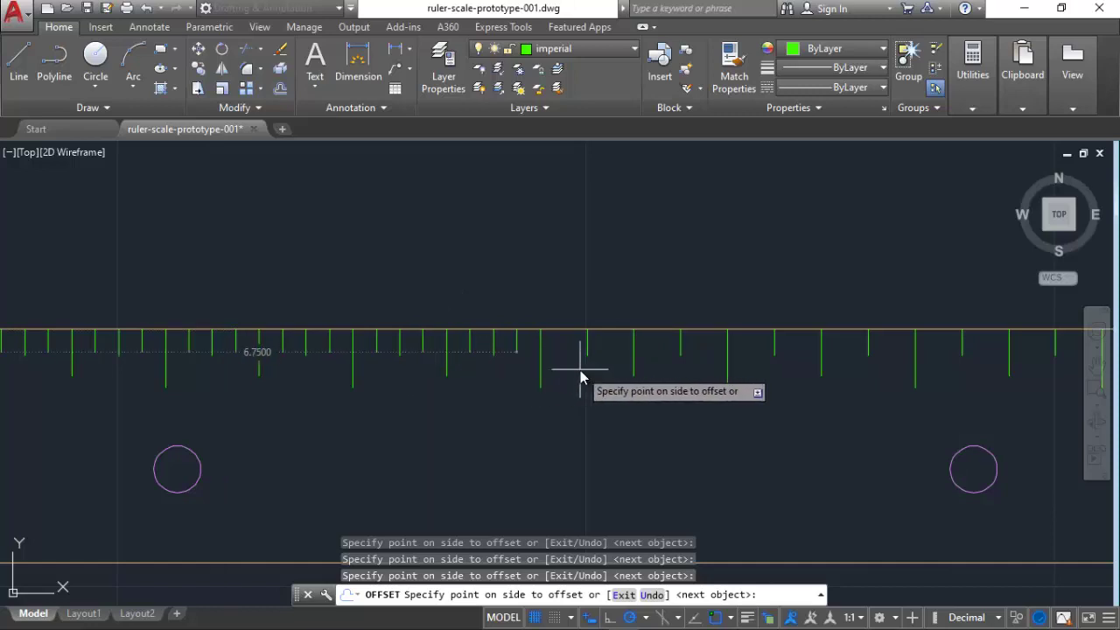
click(586, 382)
click(635, 385)
click(669, 377)
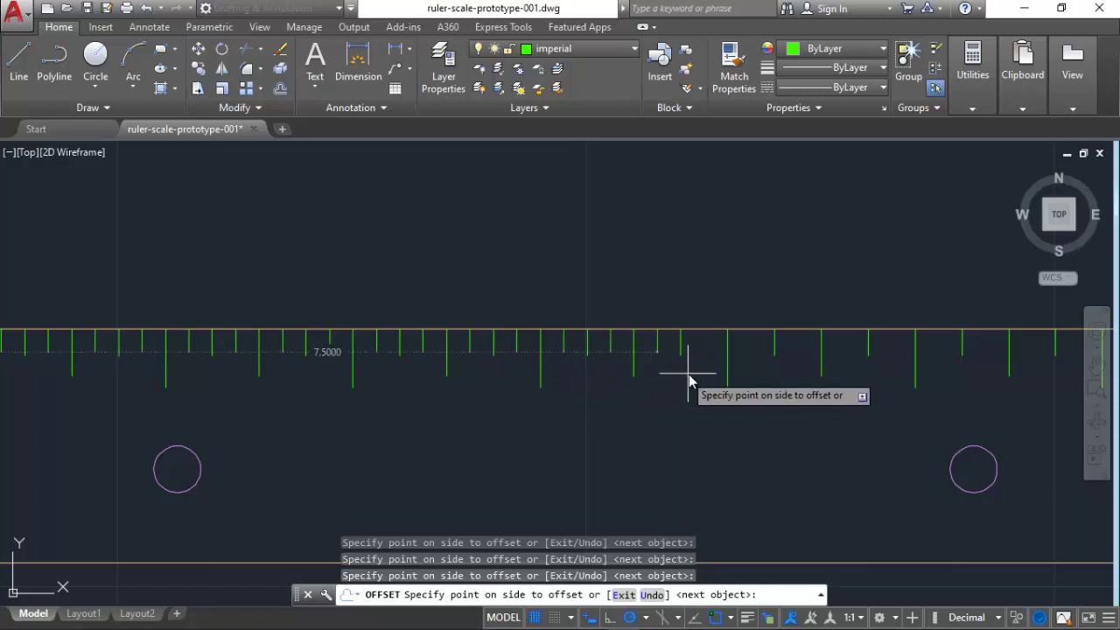
click(691, 377)
click(763, 379)
click(794, 383)
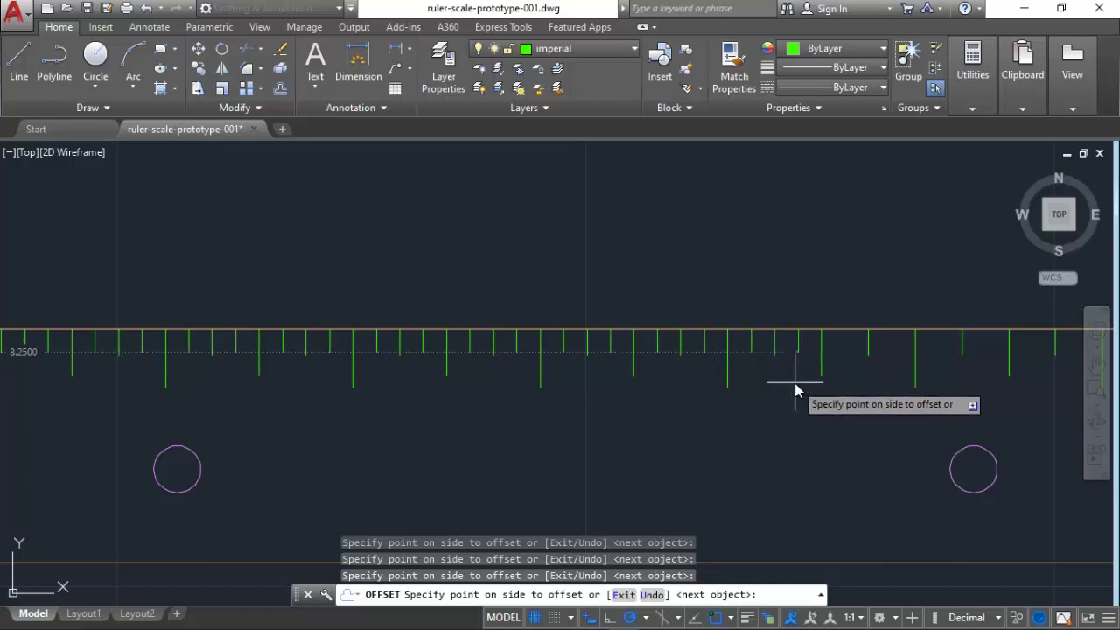
click(857, 392)
middle_drag(858, 394, 348, 407)
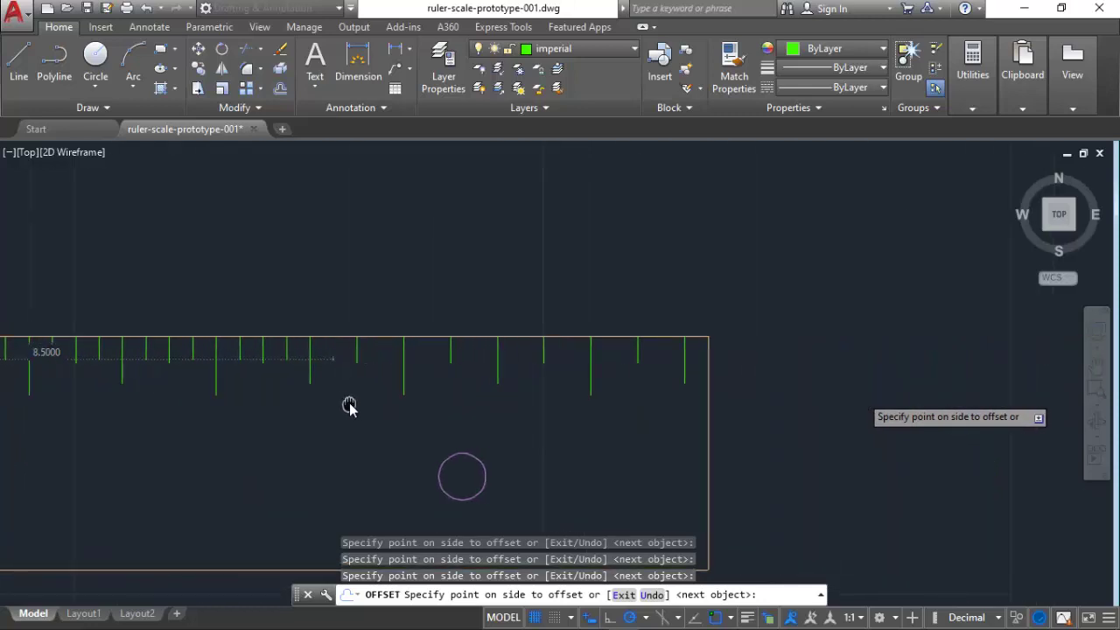
click(429, 399)
click(464, 396)
click(507, 399)
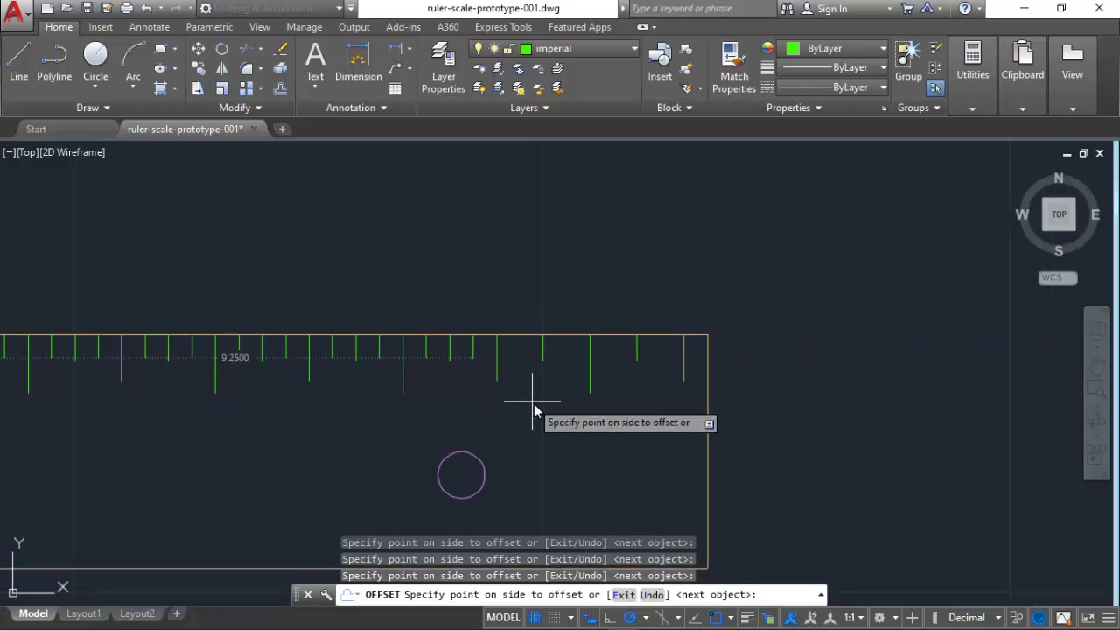
click(567, 406)
click(595, 410)
click(608, 410)
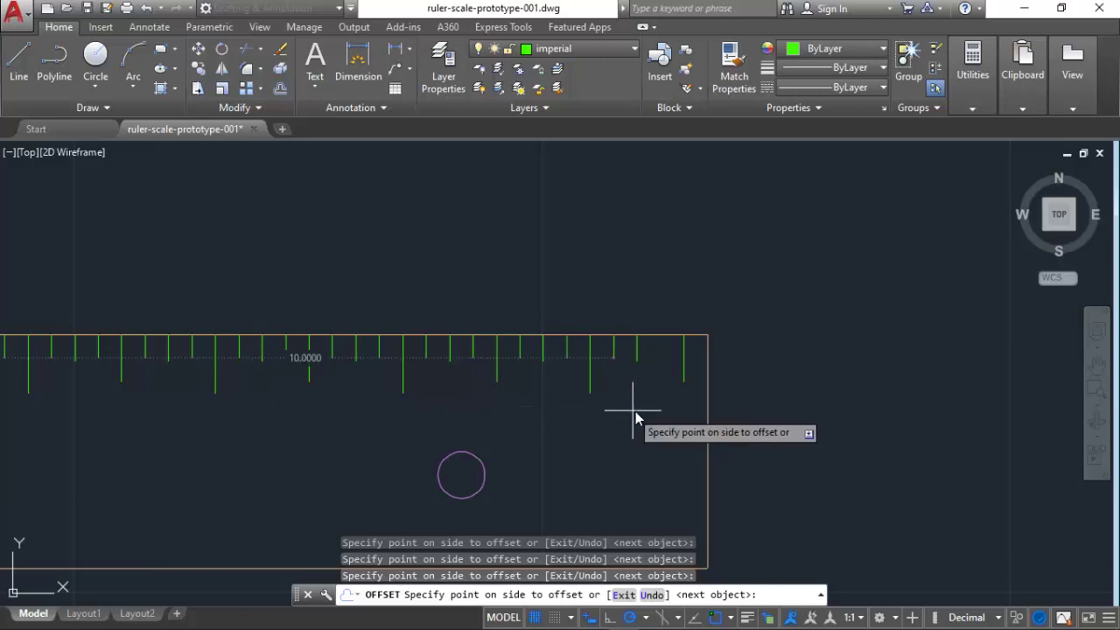
click(637, 412)
click(739, 412)
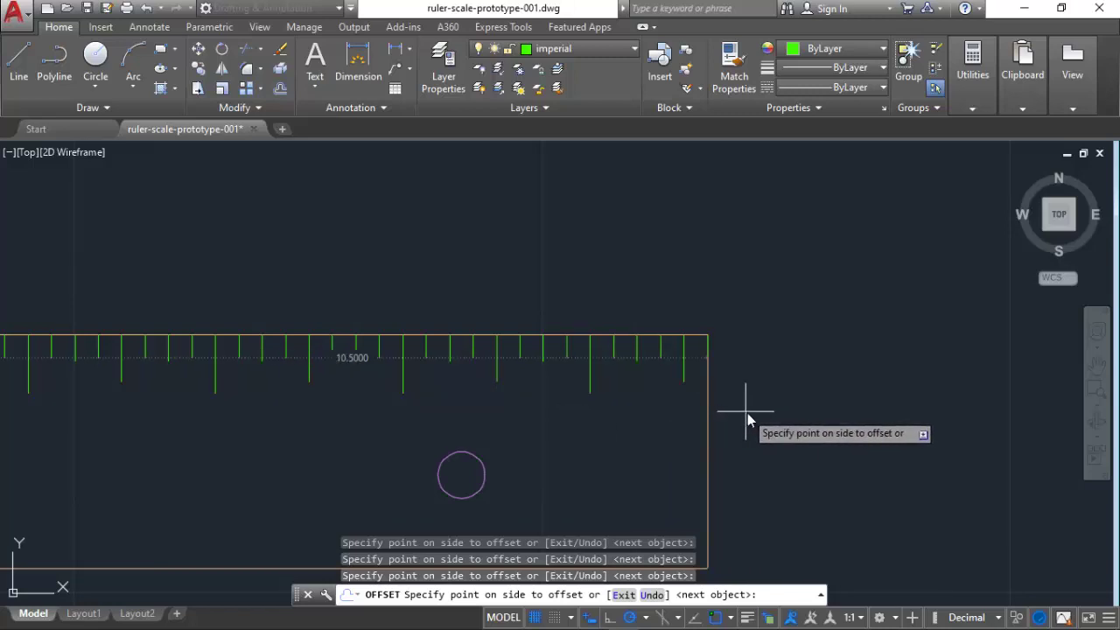
key(Escape)
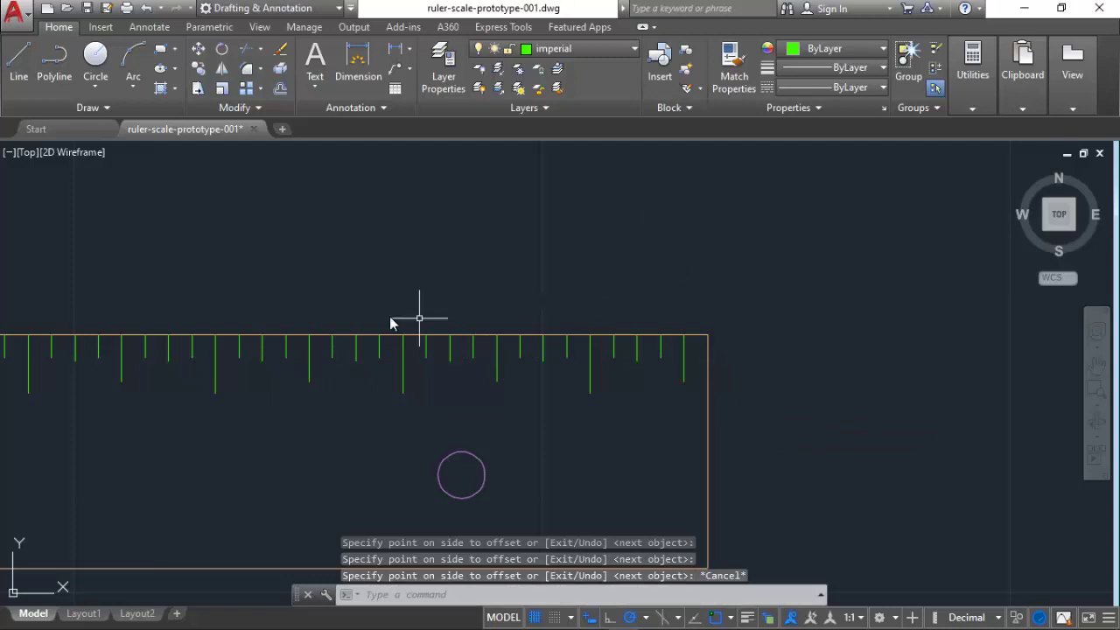
Save the ruler drawing with the completed eighth-inch marks
scroll(380, 320, down, 4)
middle_drag(375, 315, 703, 367)
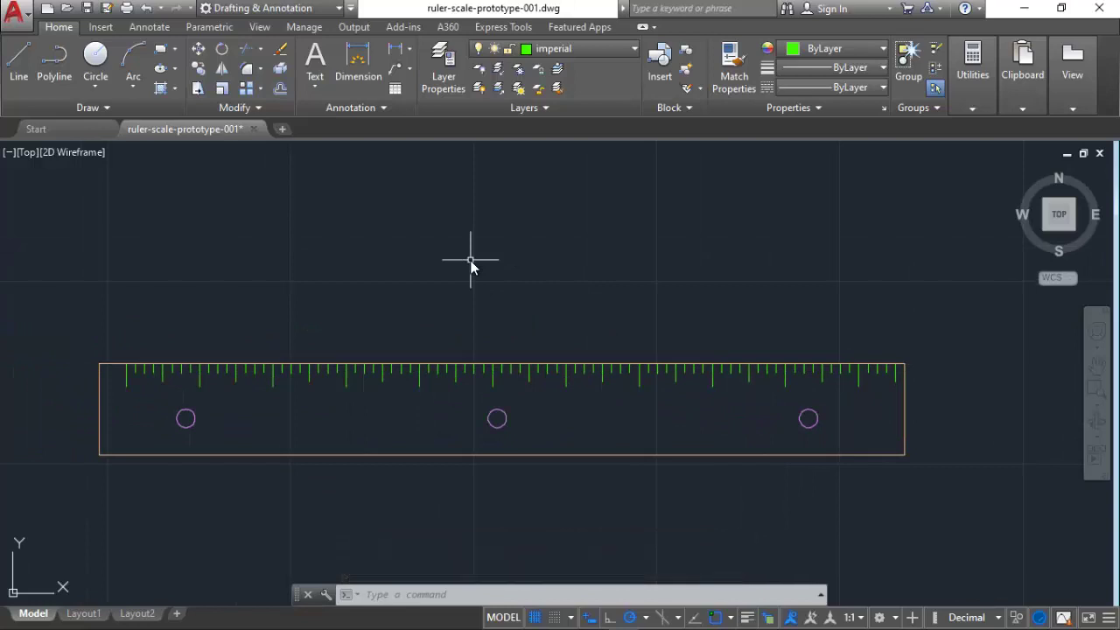
key(ctrl+s)
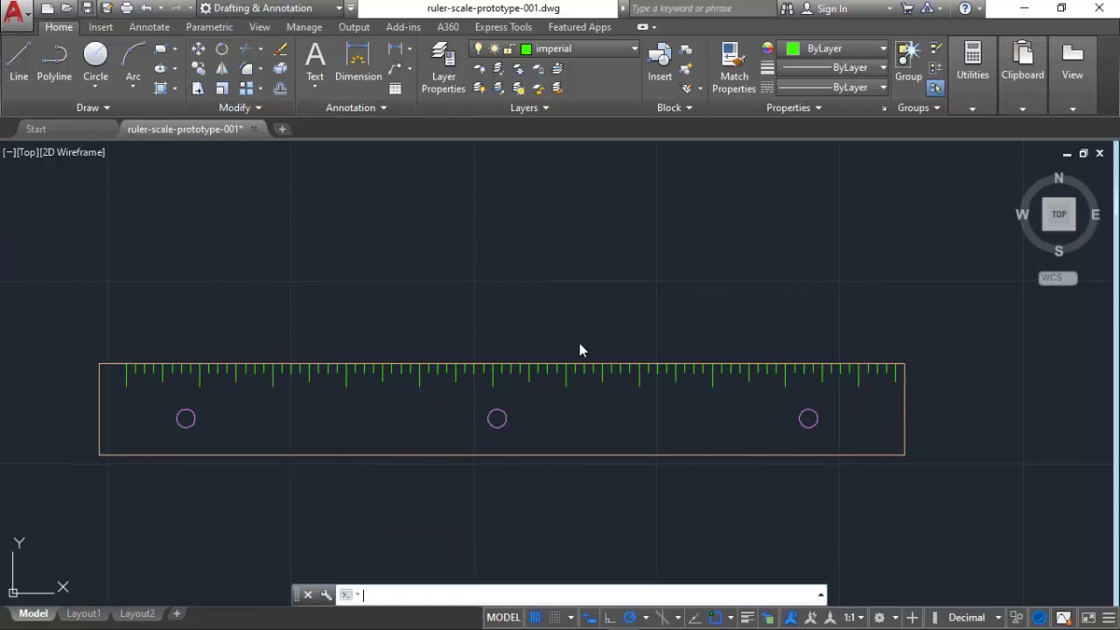
middle_click(494, 304)
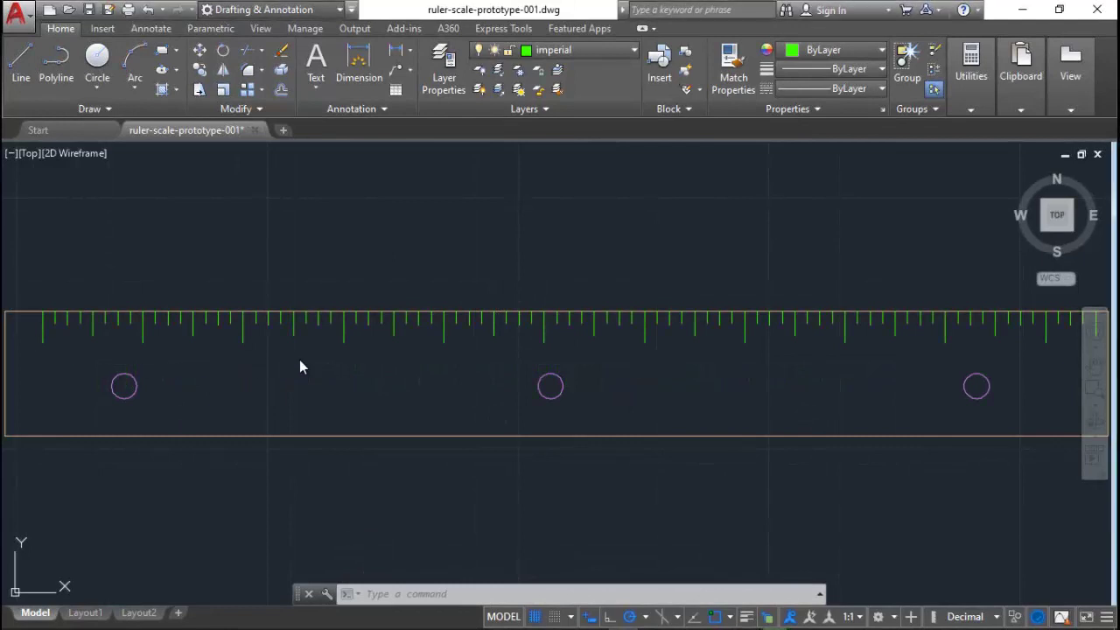
middle_drag(48, 375, 424, 370)
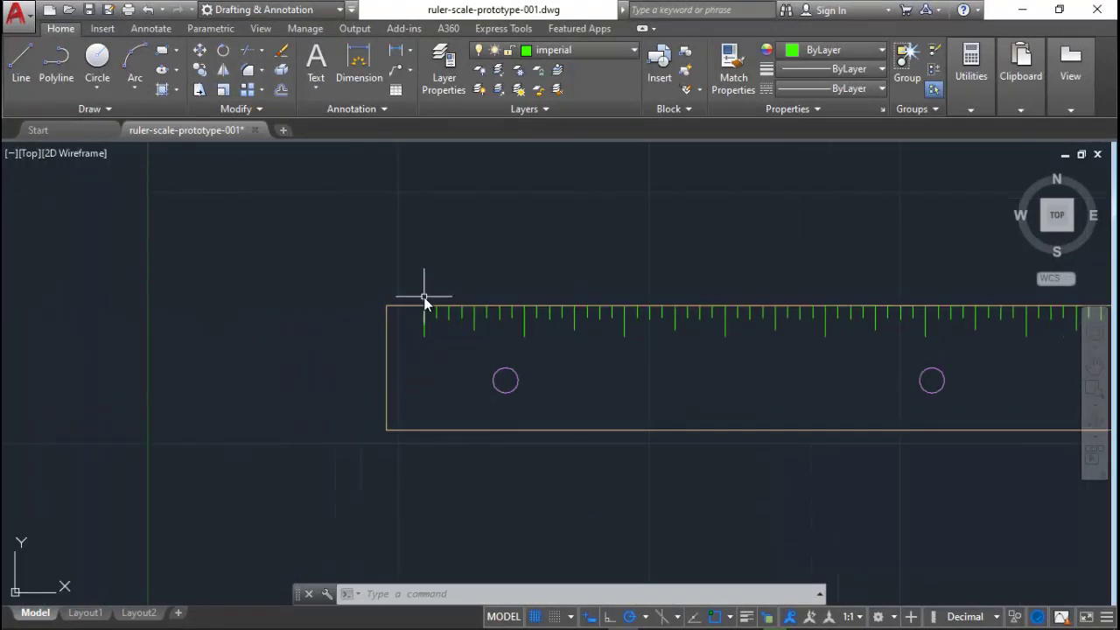
Offset the first eighth-inch mark 0.0625 units to the left, toward the first inch mark
scroll(484, 361, up, 4)
middle_drag(394, 320, 452, 436)
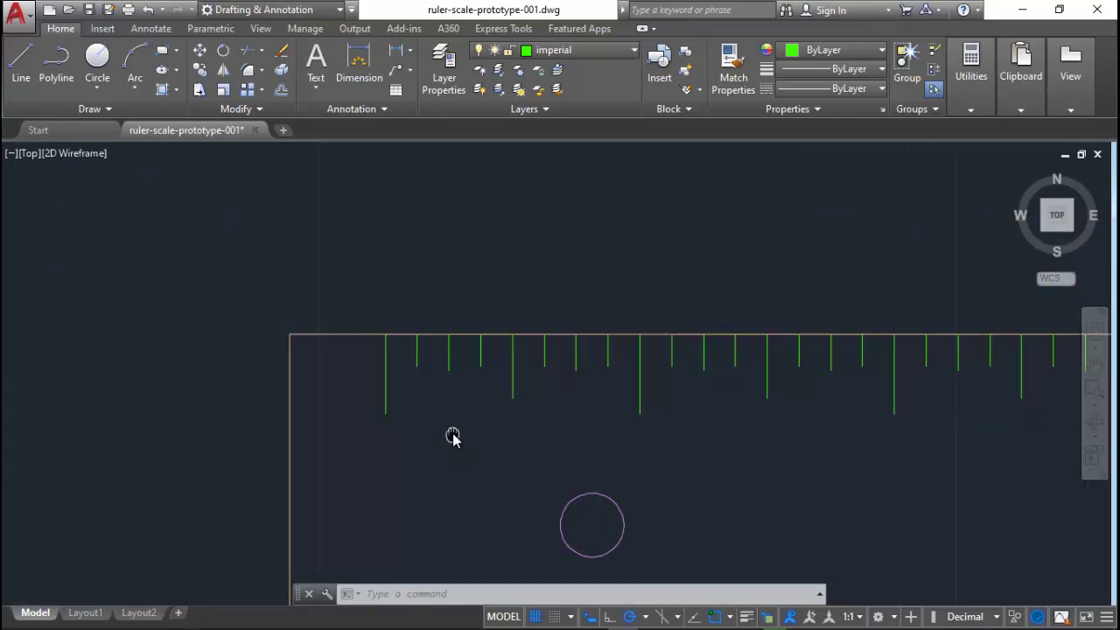
click(21, 79)
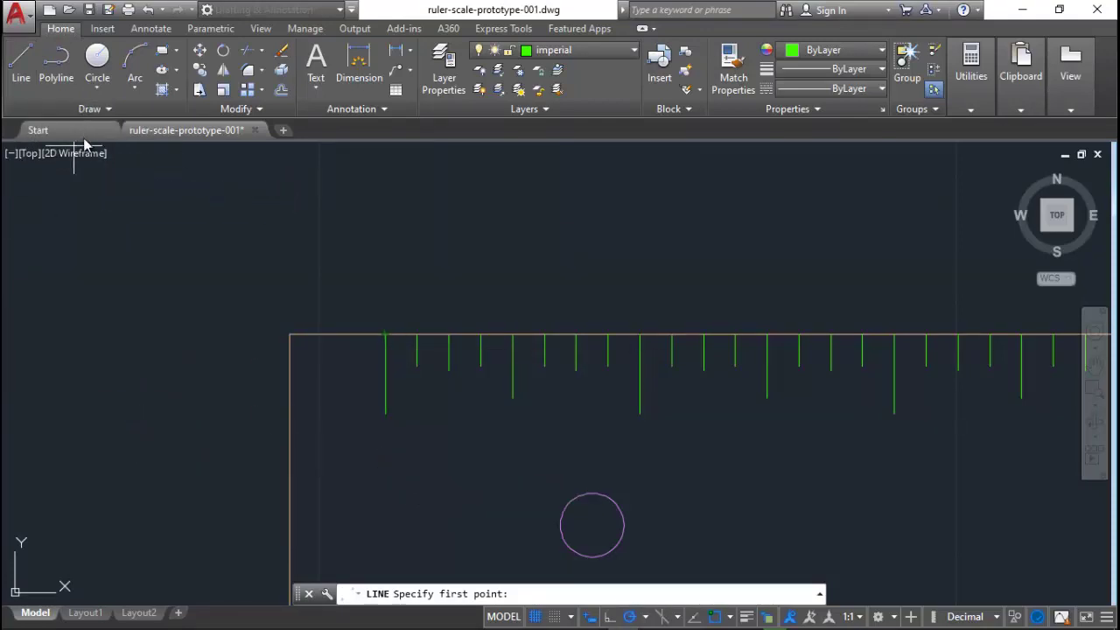
click(284, 92)
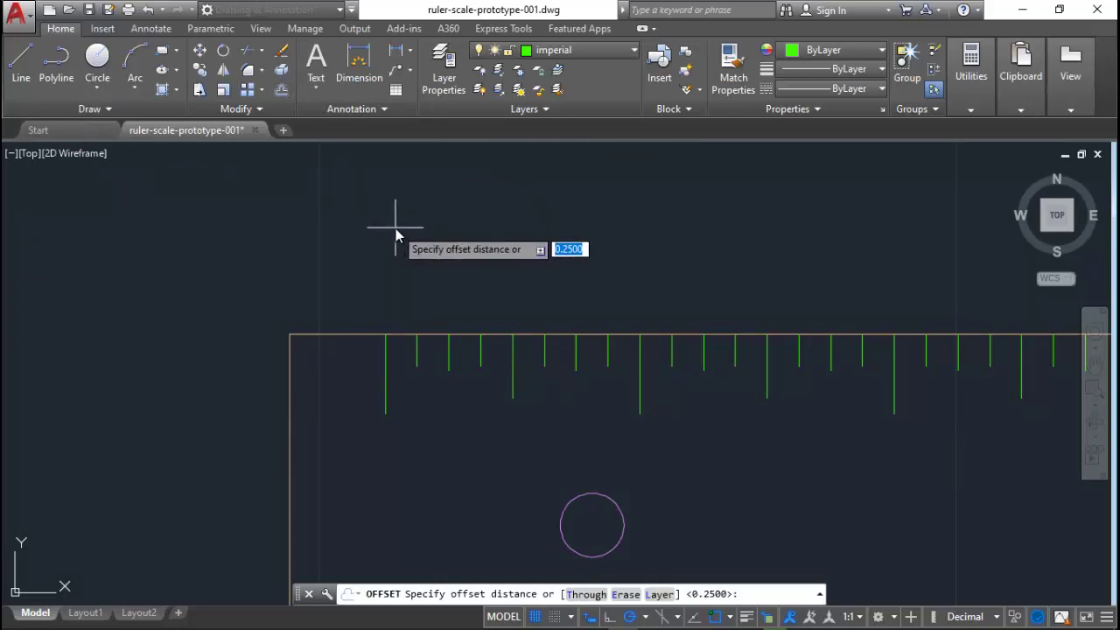
text(.0625)
key(Return)
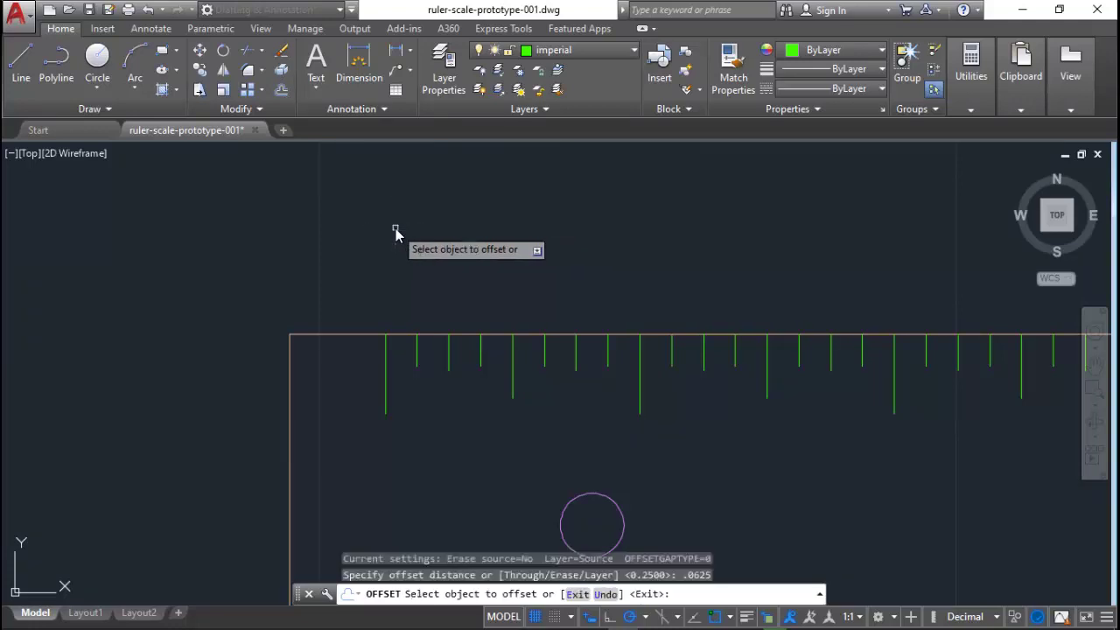
click(417, 350)
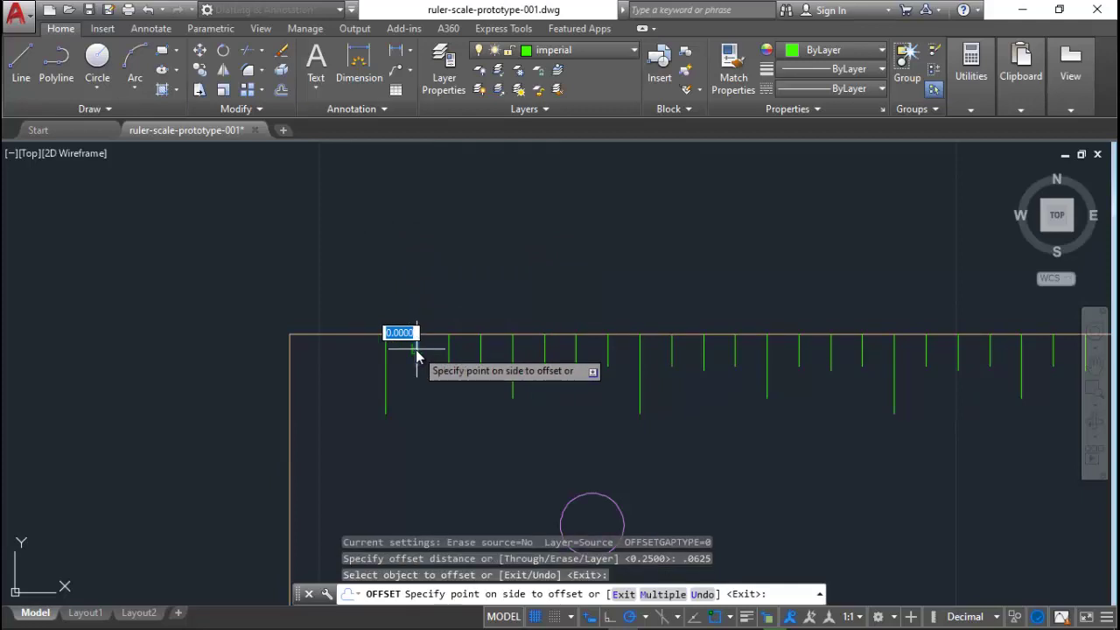
click(385, 359)
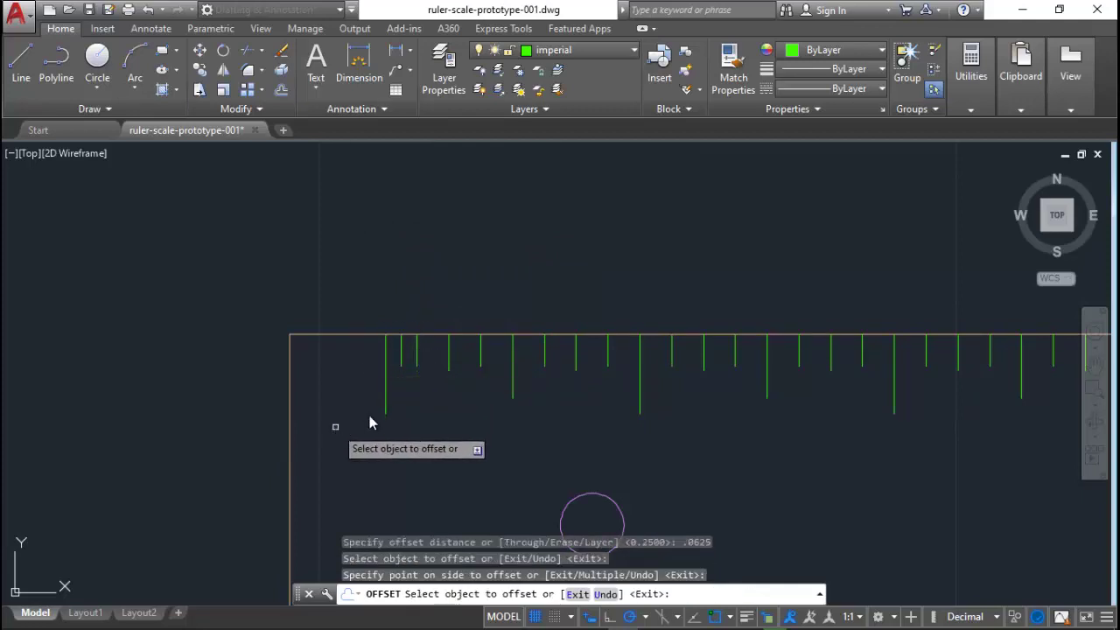
Draw a horizontal guide line from the new sixteenth-inch mark's midpoint leftward across the first inch mark, entering .0975 for a temporary tracking point
scroll(385, 355, up, 2)
scroll(428, 356, up, 1)
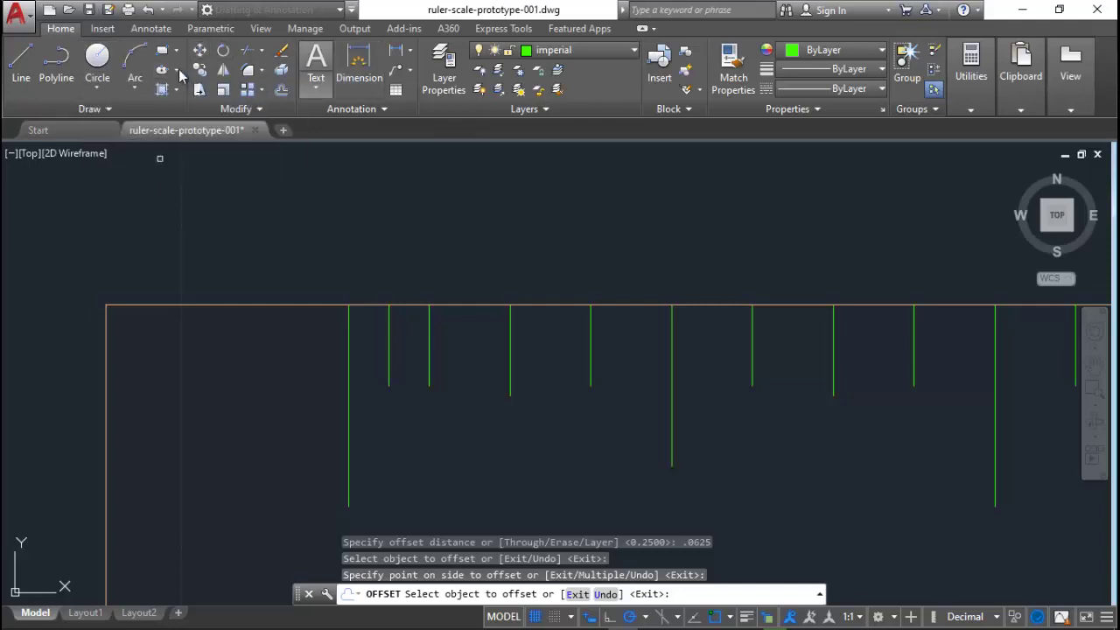
click(21, 59)
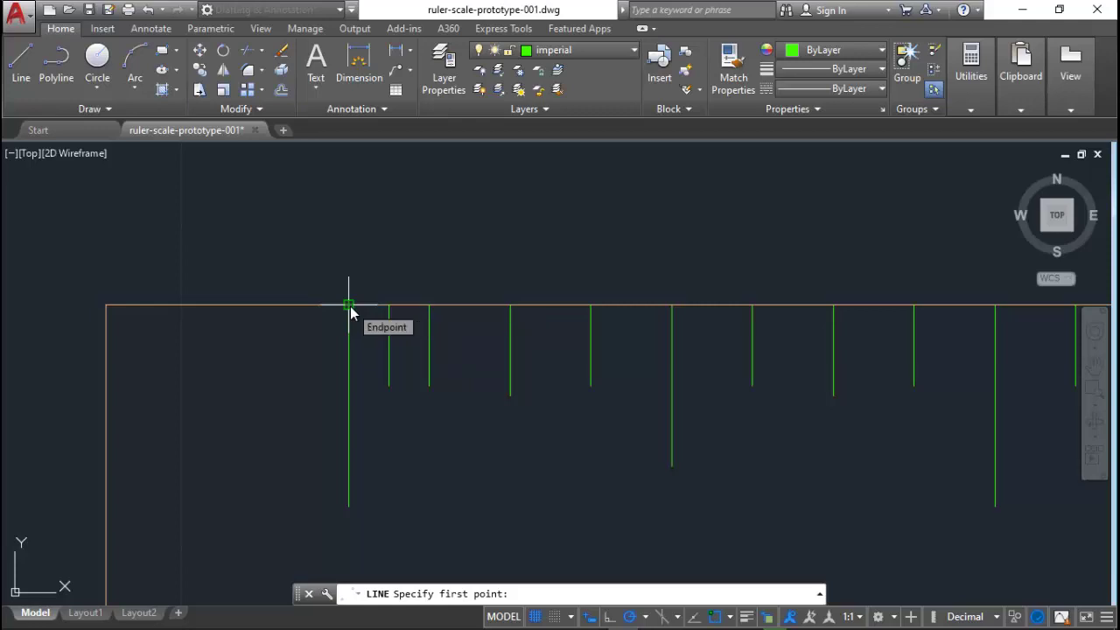
text(ff)
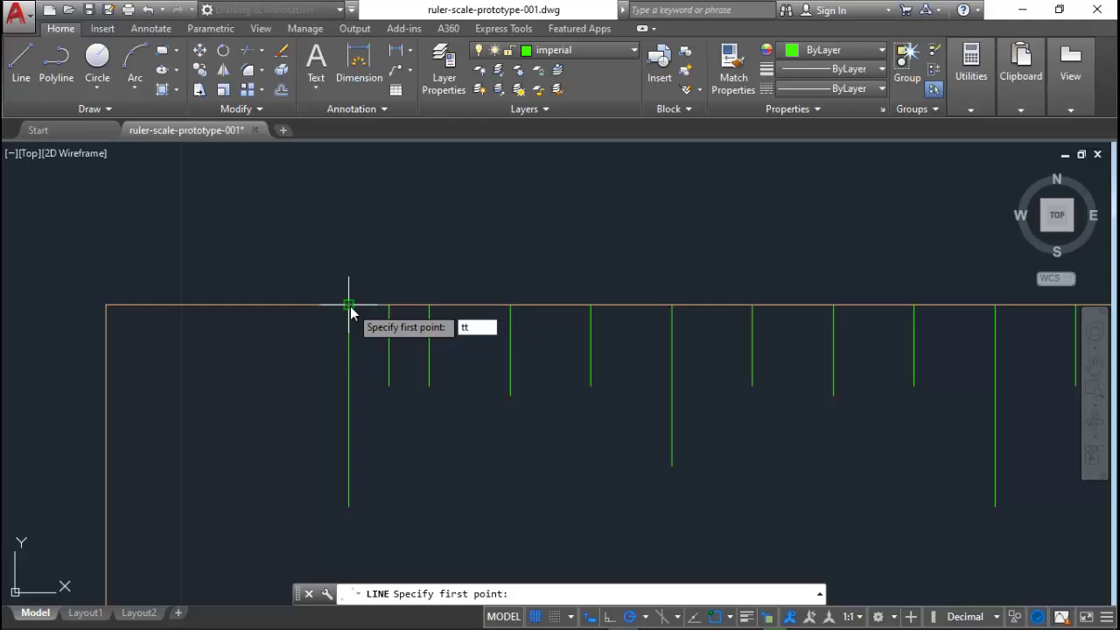
key(Return)
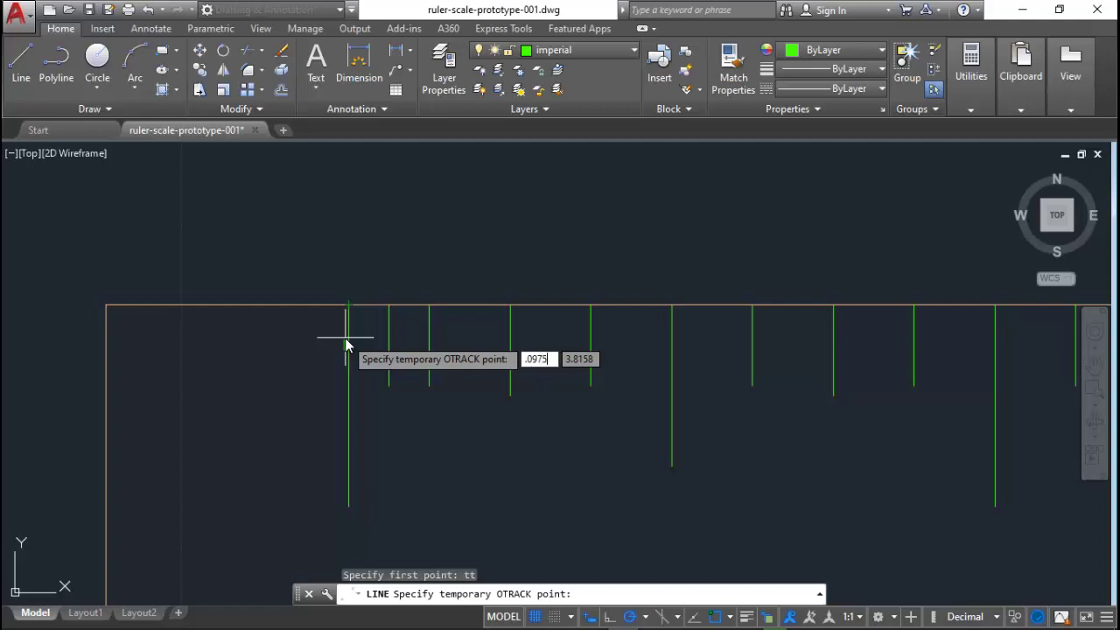
text(.0975)
key(Return)
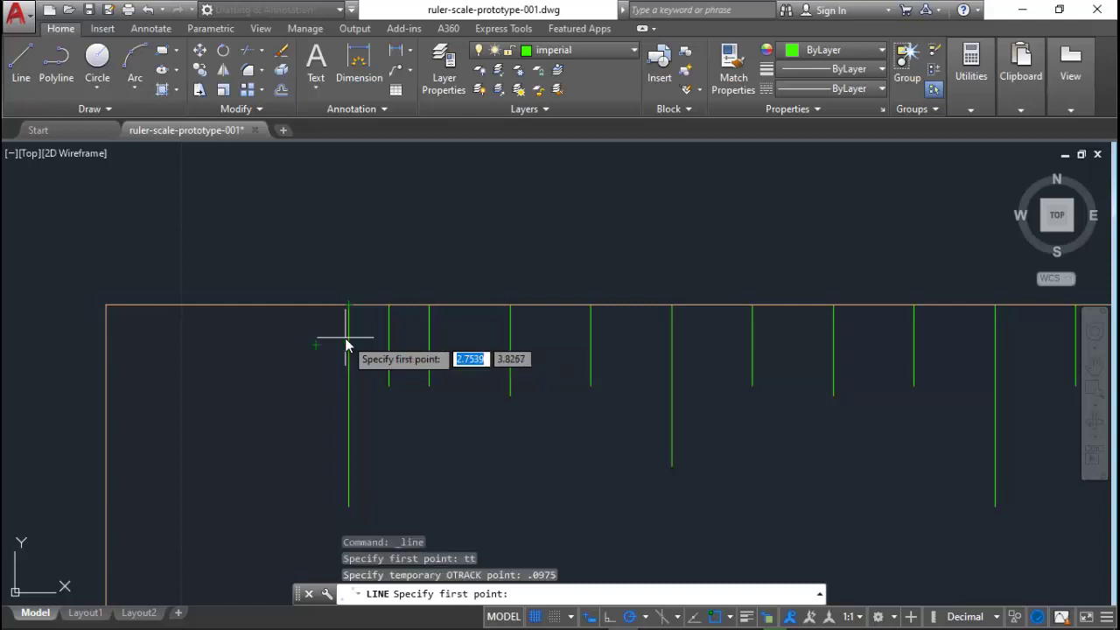
click(390, 347)
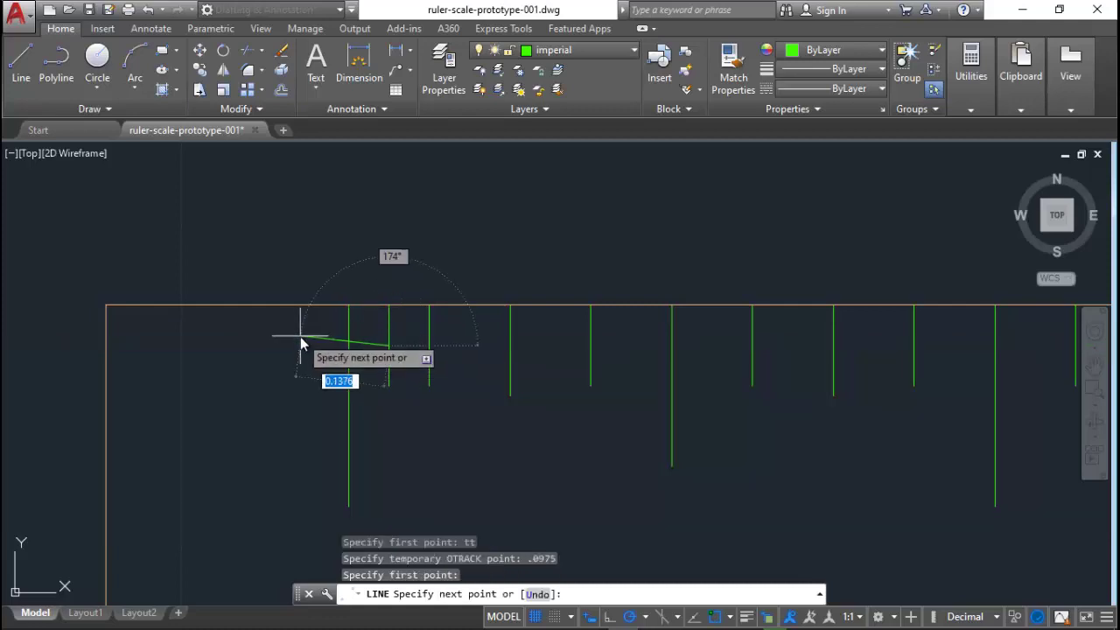
key(Escape)
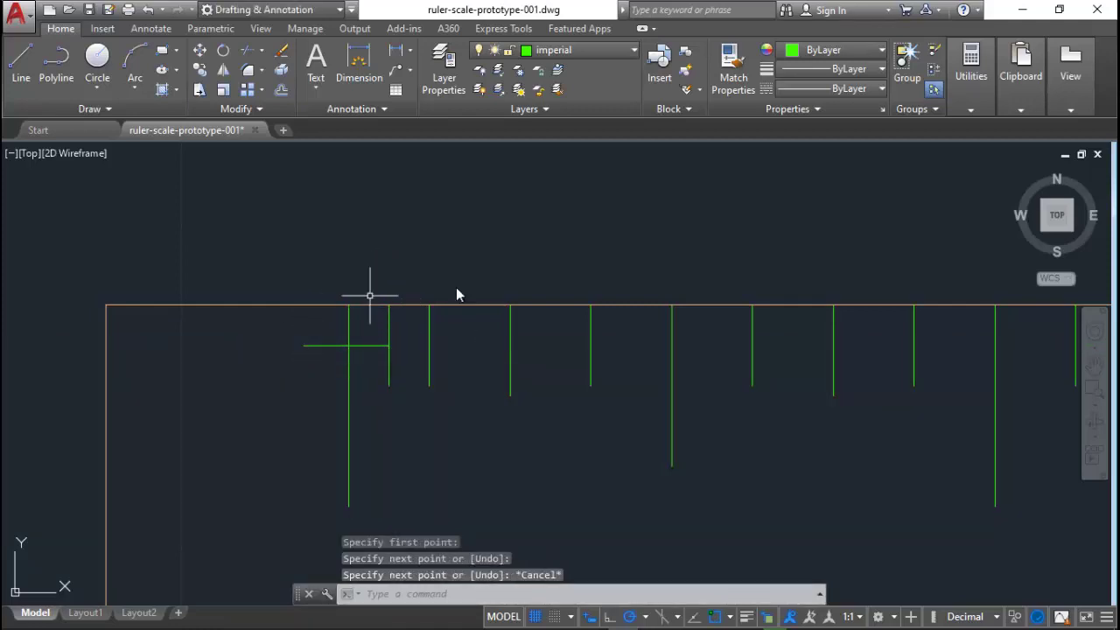
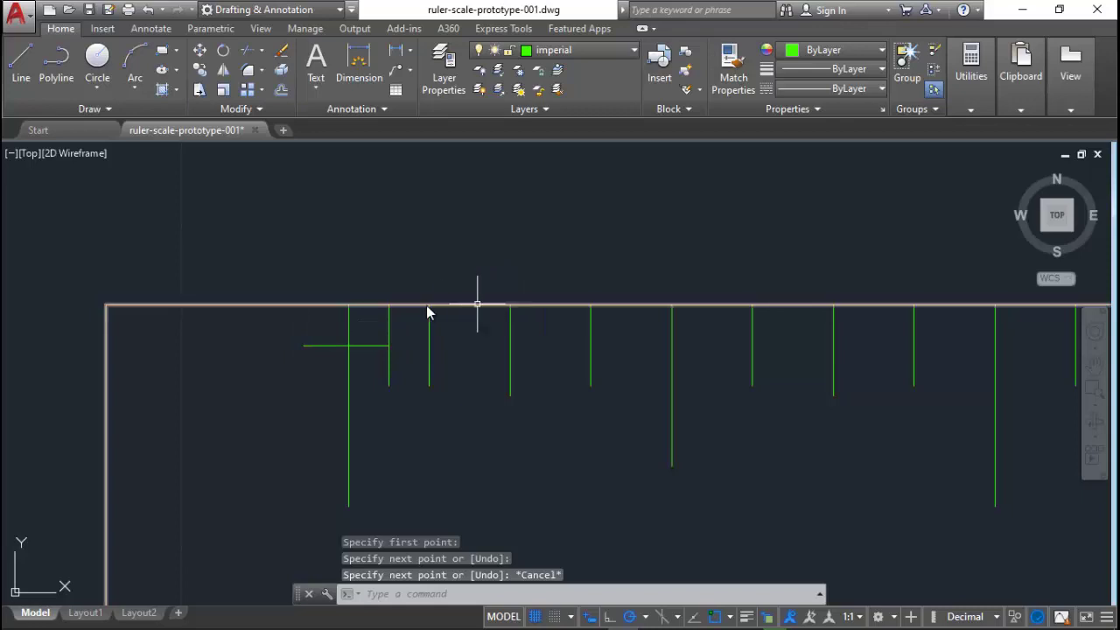
Trim the sixteenth-inch mark below the horizontal guide line and erase the guide line
click(253, 50)
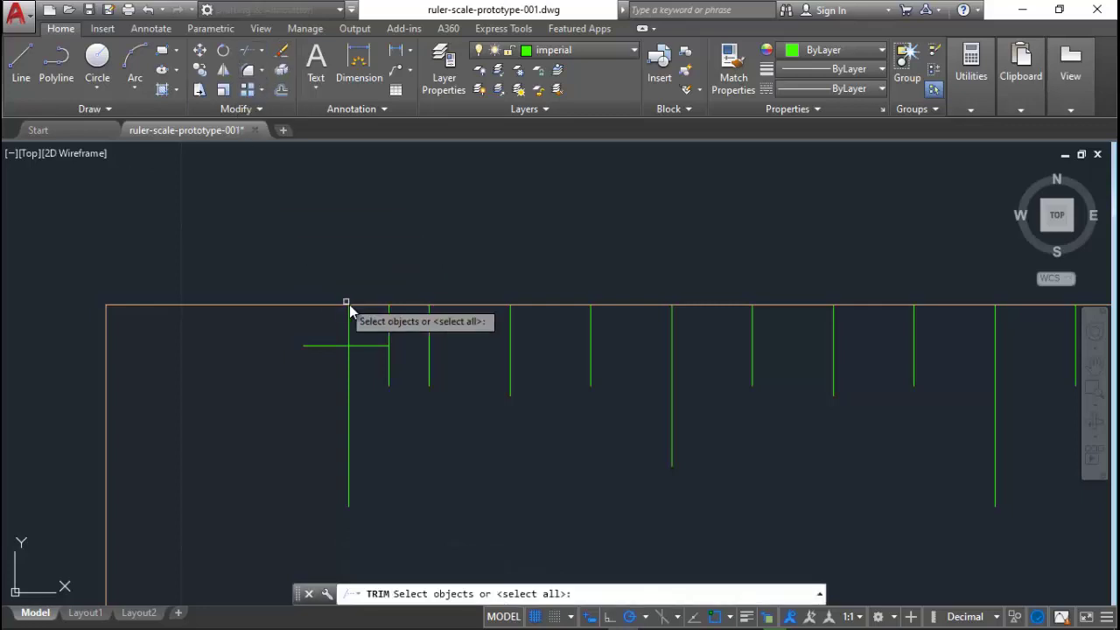
click(400, 365)
click(376, 344)
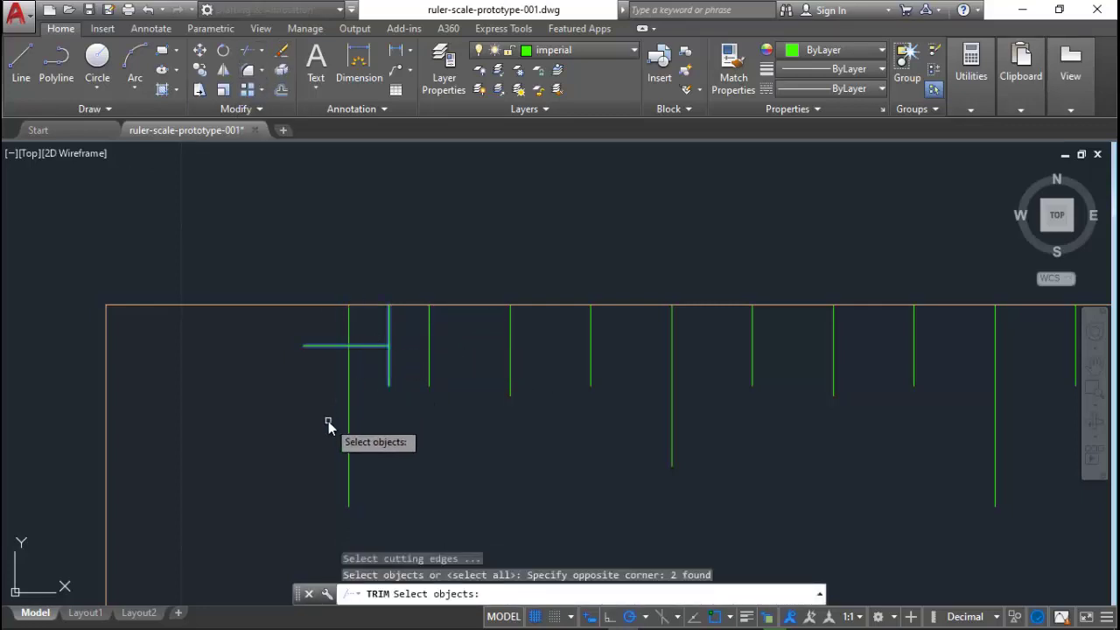
key(Return)
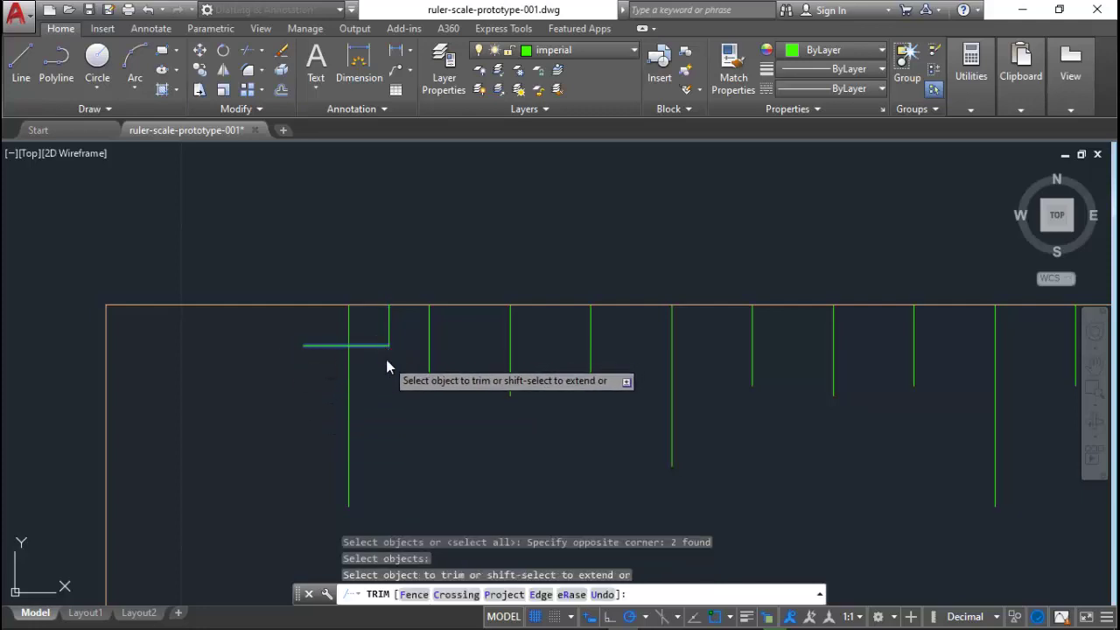
click(374, 347)
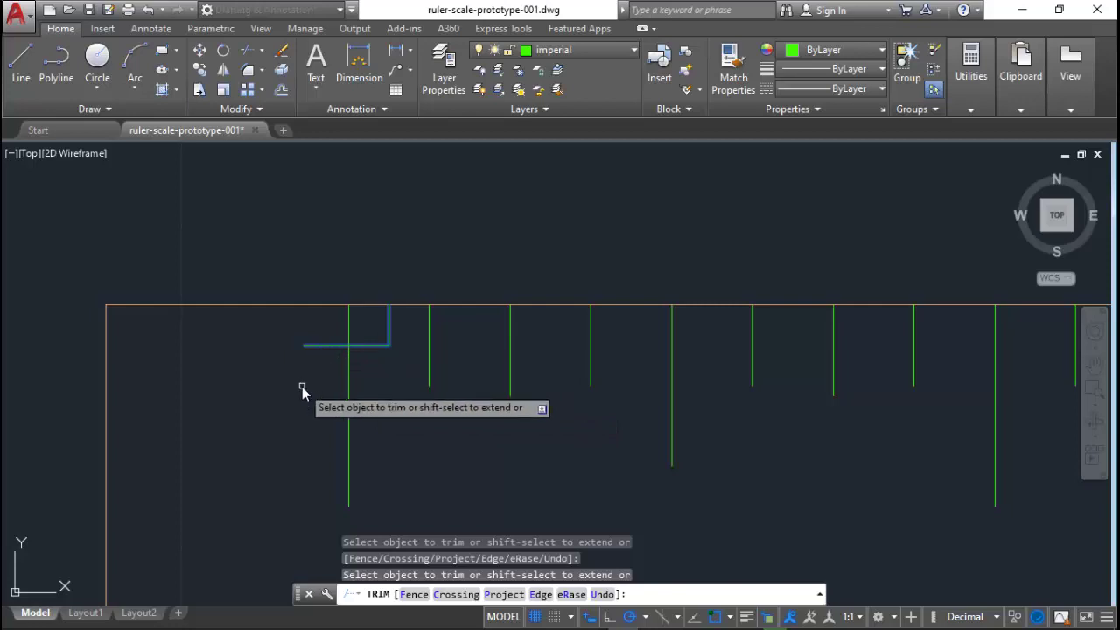
key(Return)
click(314, 348)
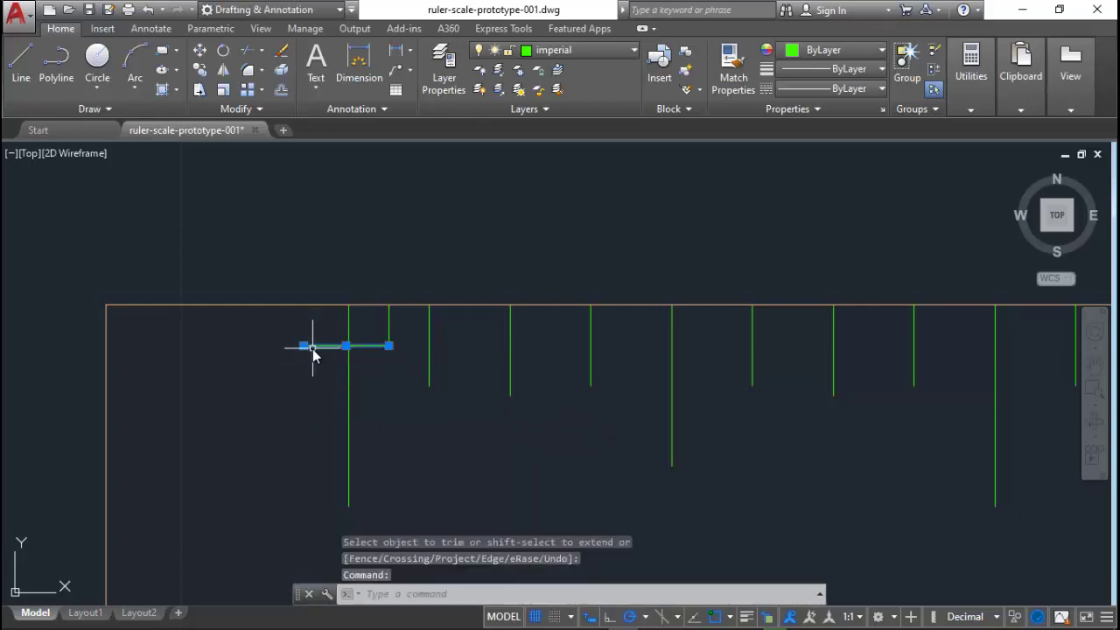
key(Delete)
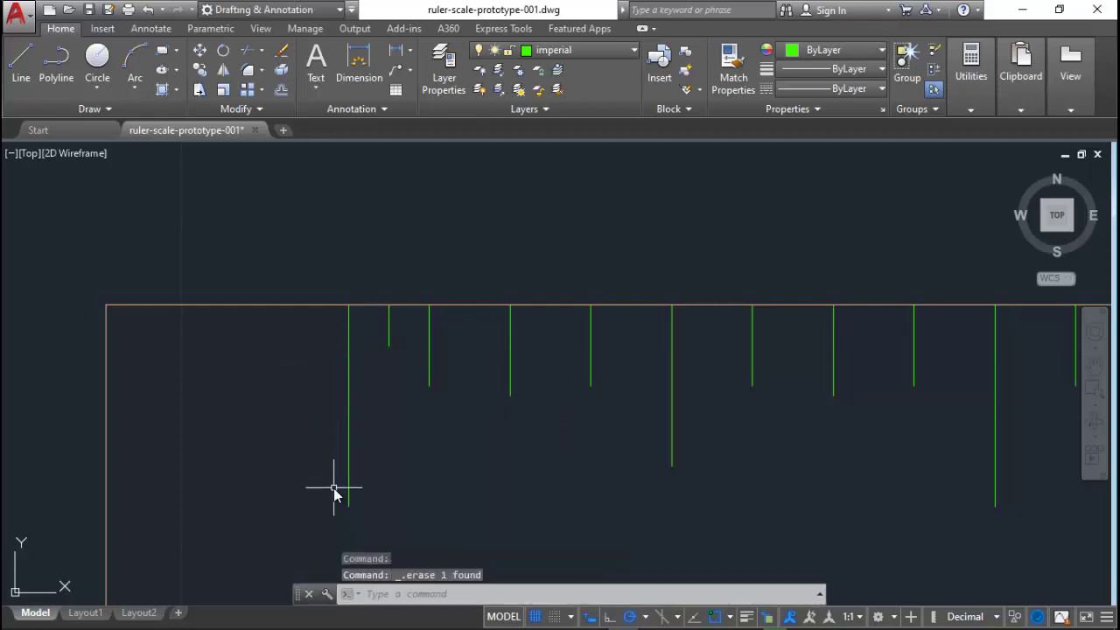
Offset the sixteenth-inch mark to the right in repeated 0.125-unit increments using the Multiple option, filling the gaps along the ruler's upper edge
click(282, 91)
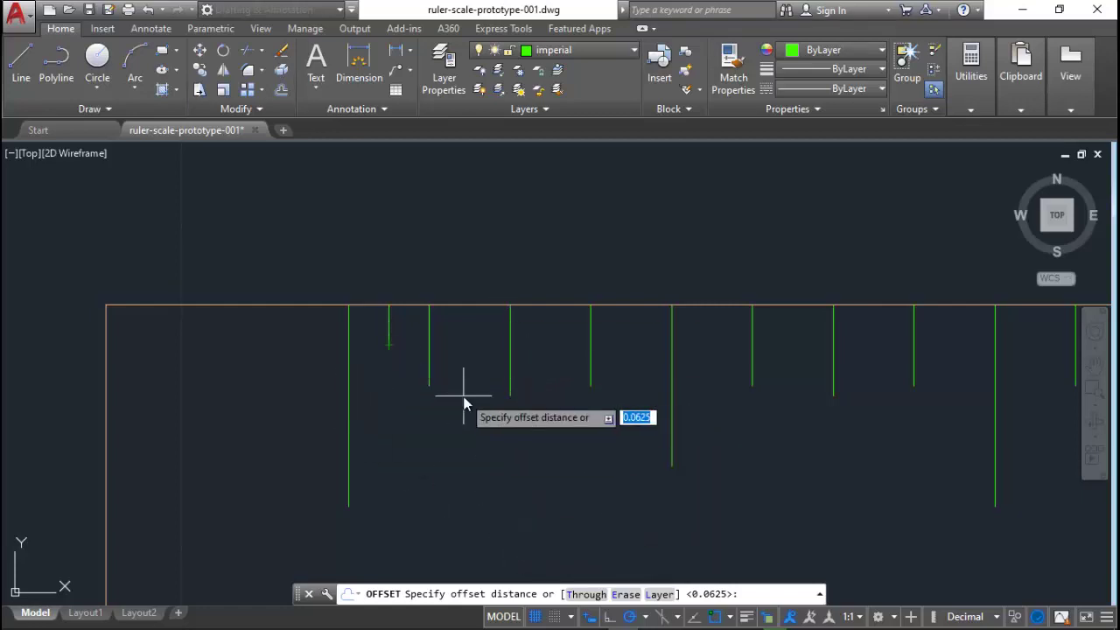
key(Return)
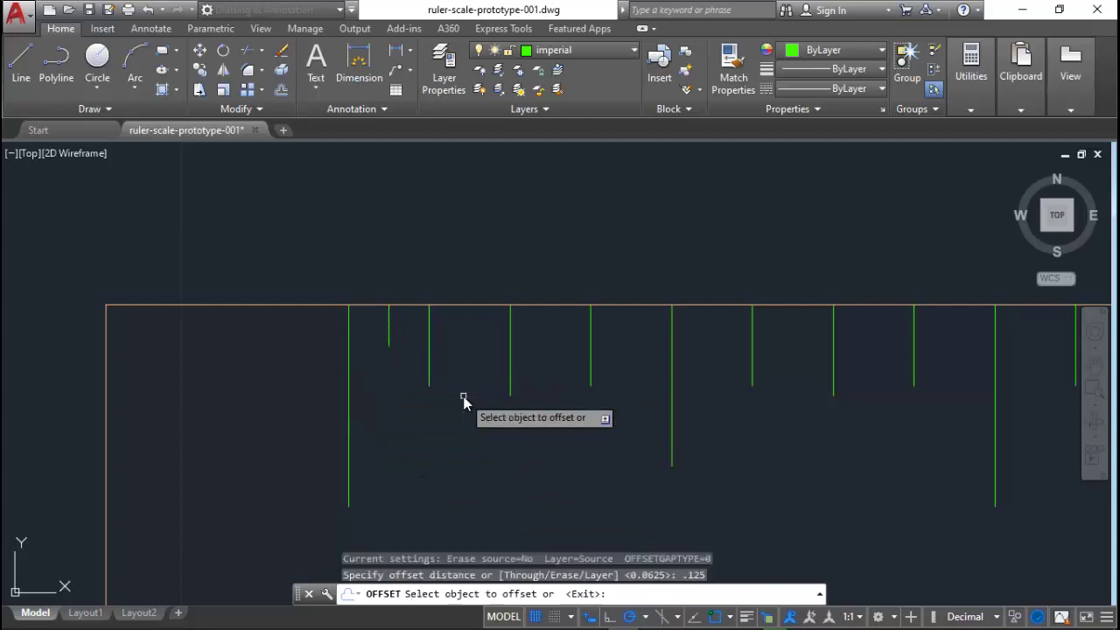
click(390, 335)
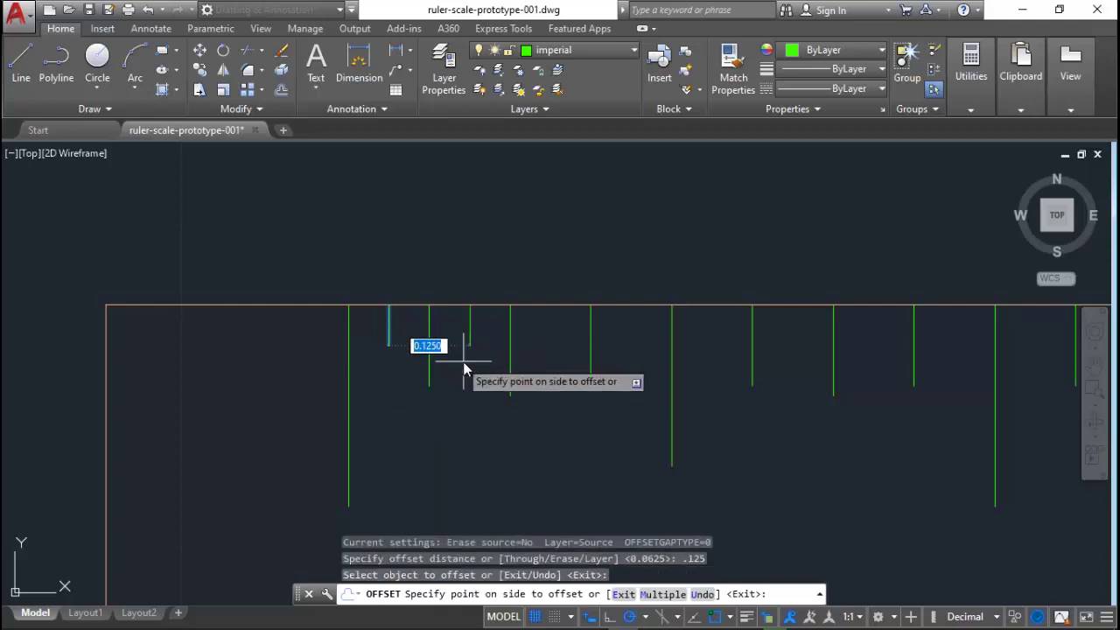
click(663, 594)
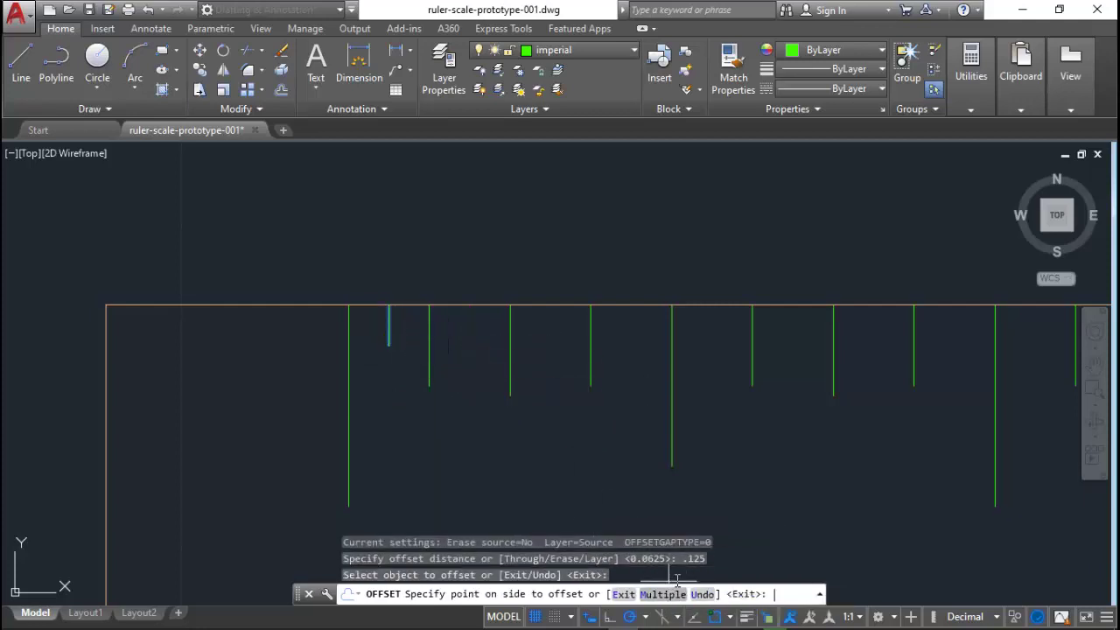
click(645, 450)
click(744, 451)
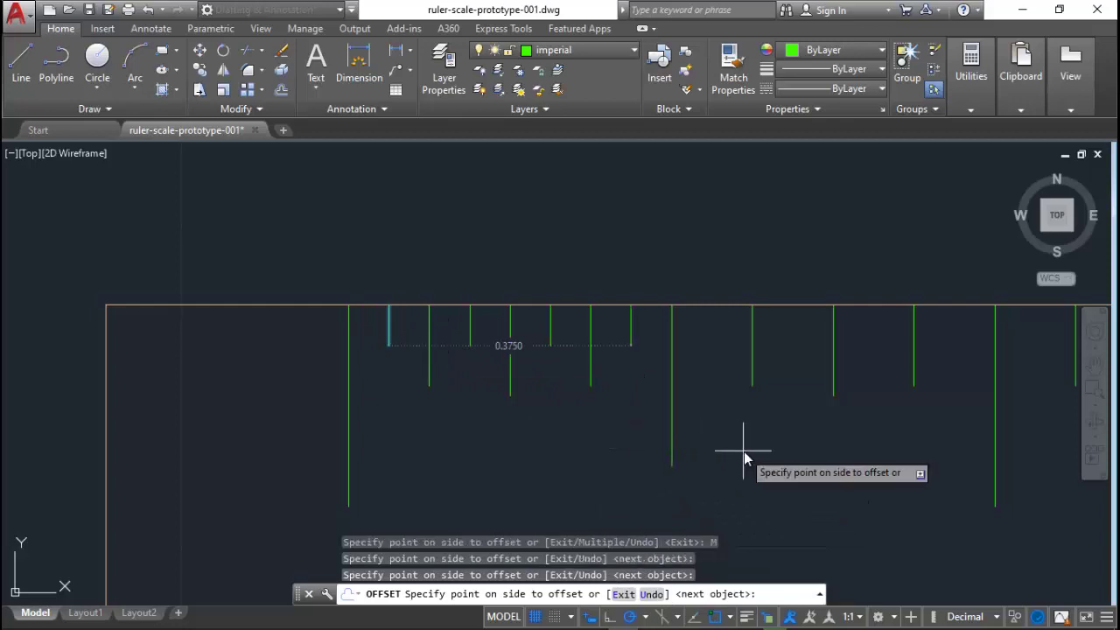
click(799, 463)
click(842, 467)
click(883, 467)
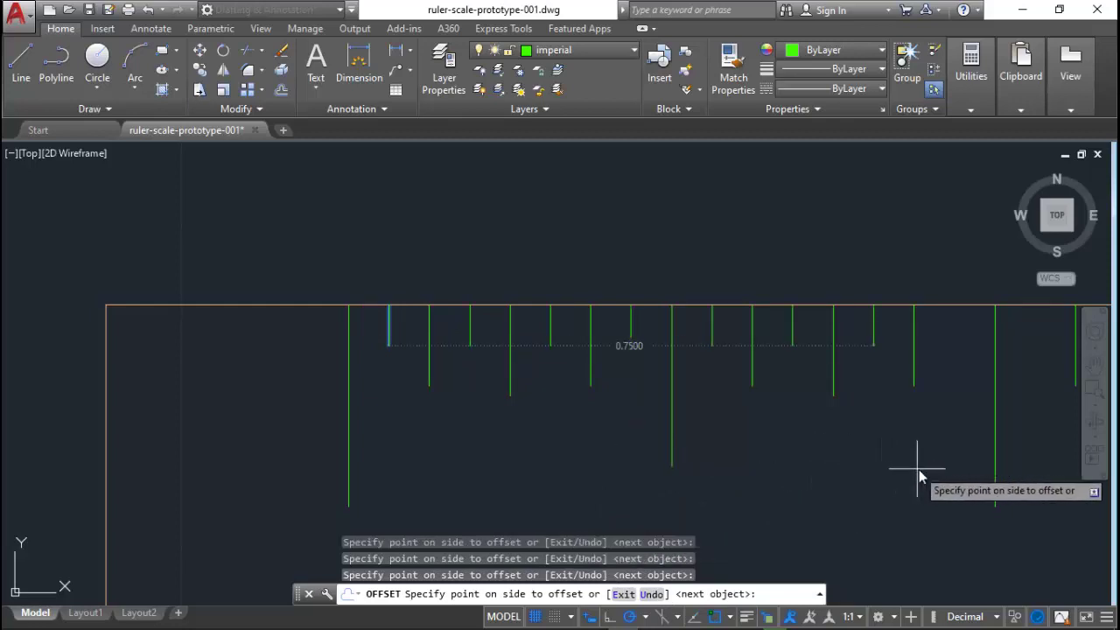
click(943, 472)
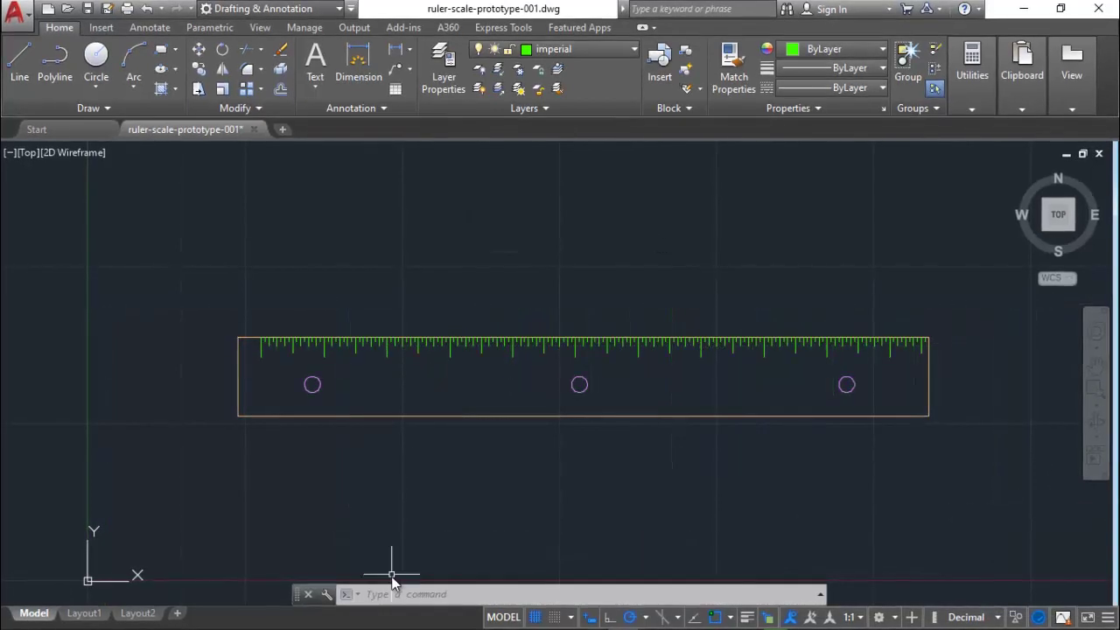
Offset the first inch mark 0.03125 units to the right to start the thirty-second-inch marks
scroll(285, 357, up, 6)
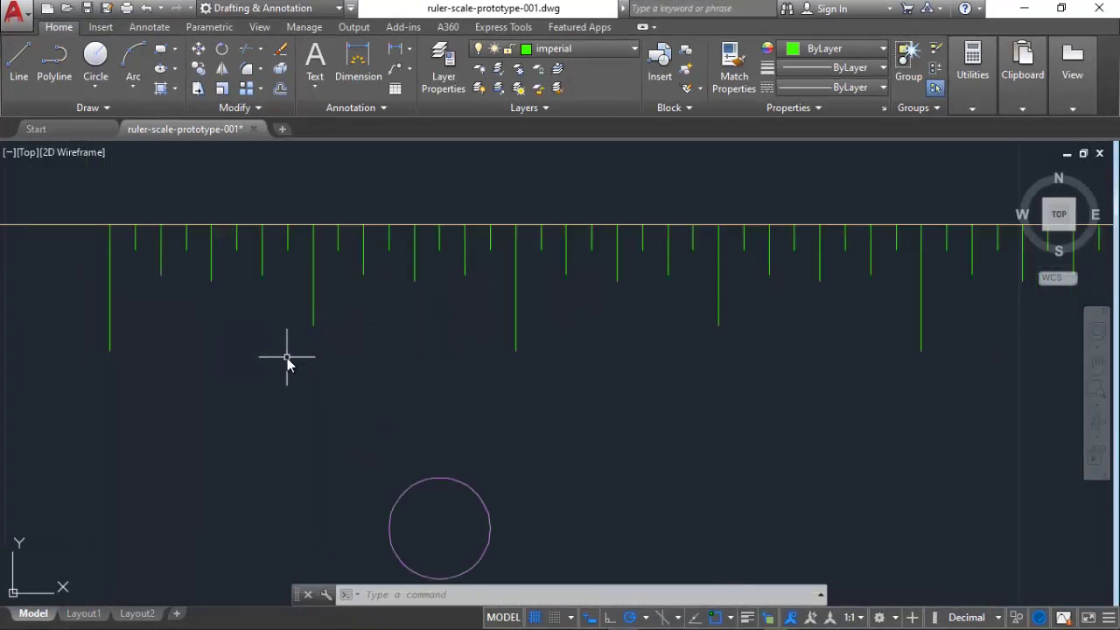
middle_drag(288, 363, 555, 438)
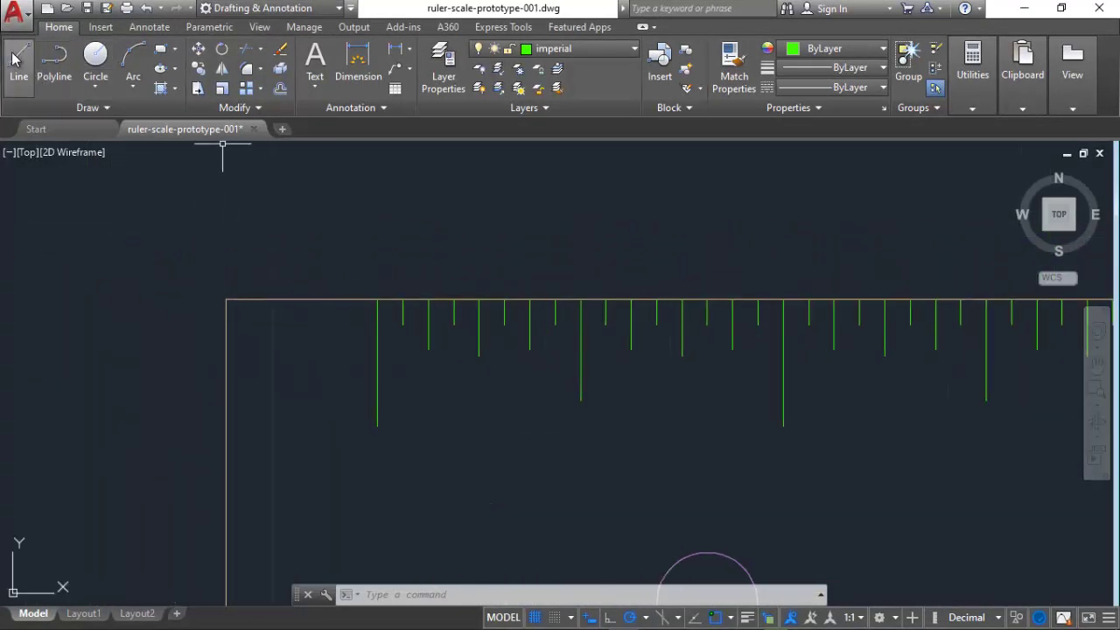
click(280, 89)
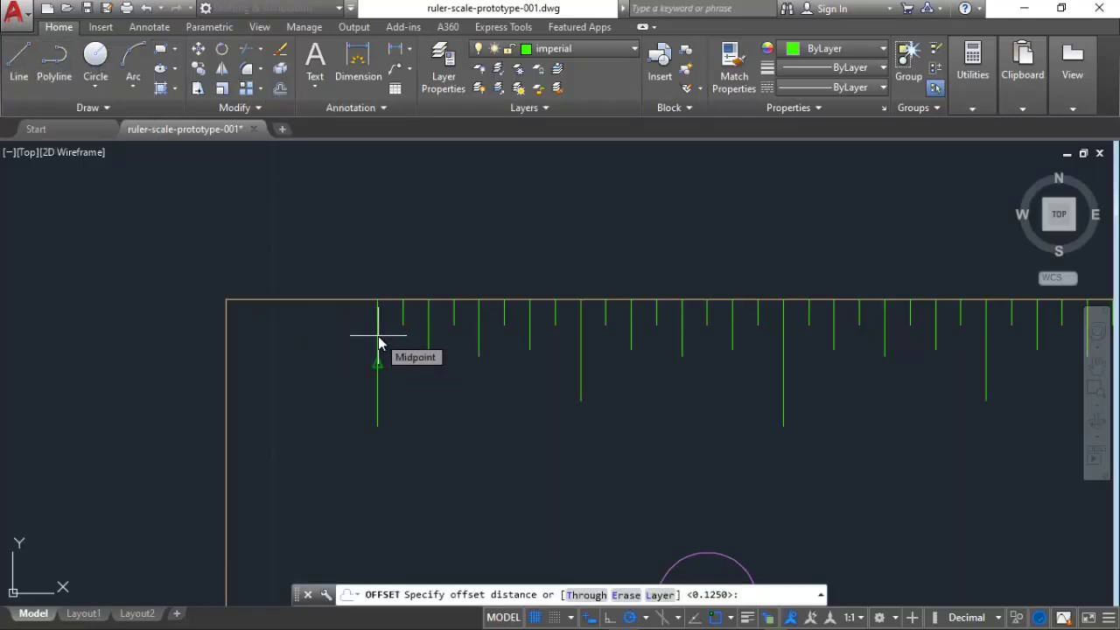
text(.03125)
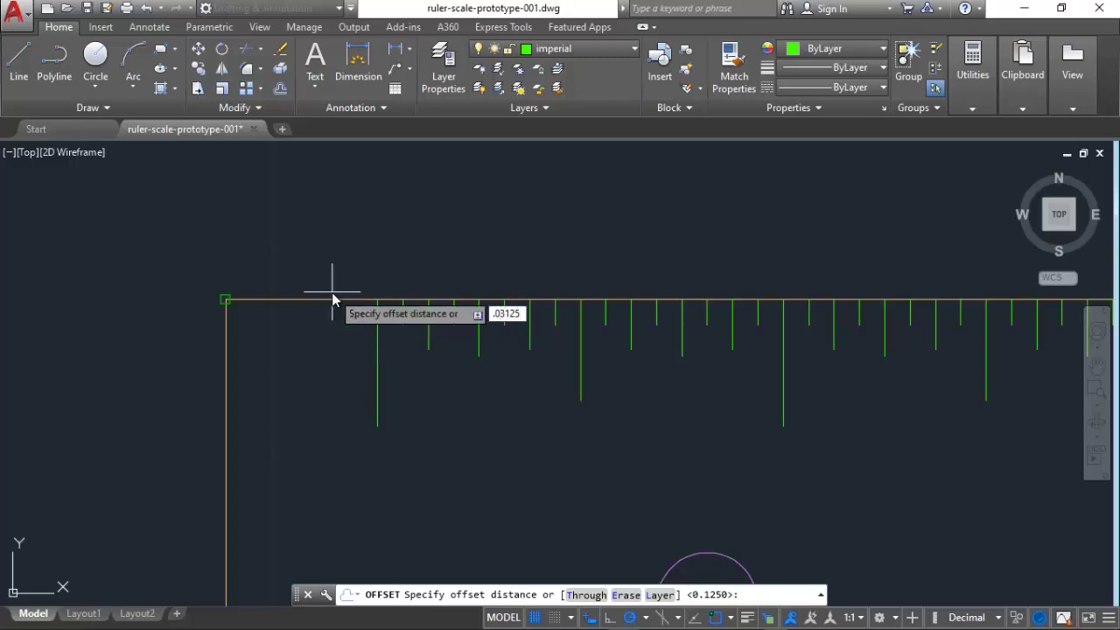
key(Return)
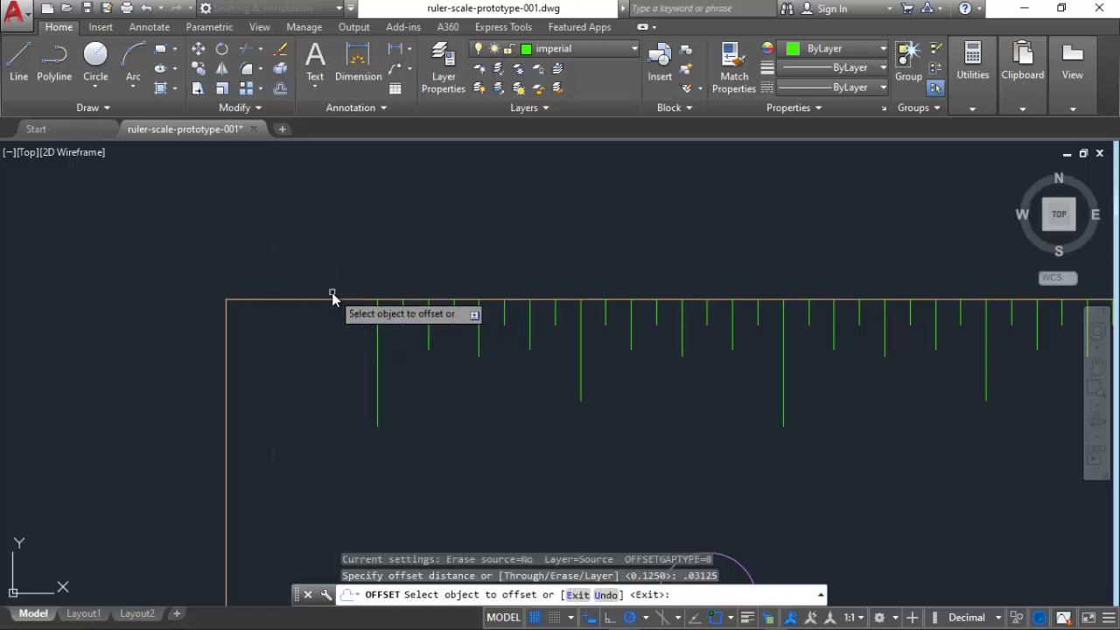
click(378, 310)
click(382, 313)
key(Escape)
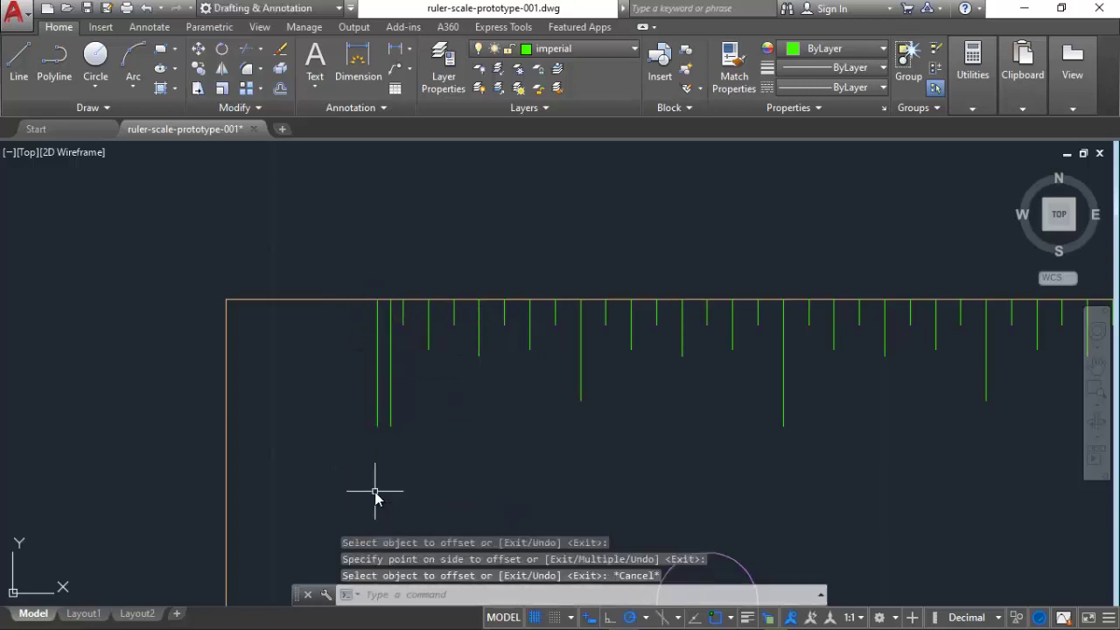
scroll(386, 350, down, 3)
scroll(386, 348, up, 5)
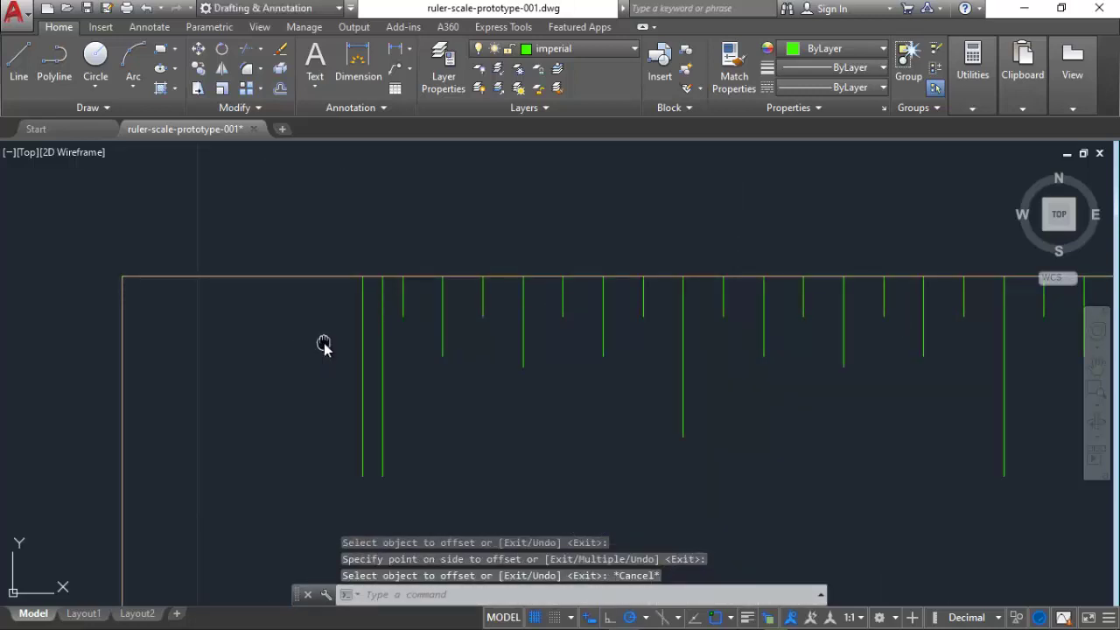
middle_drag(324, 346, 388, 345)
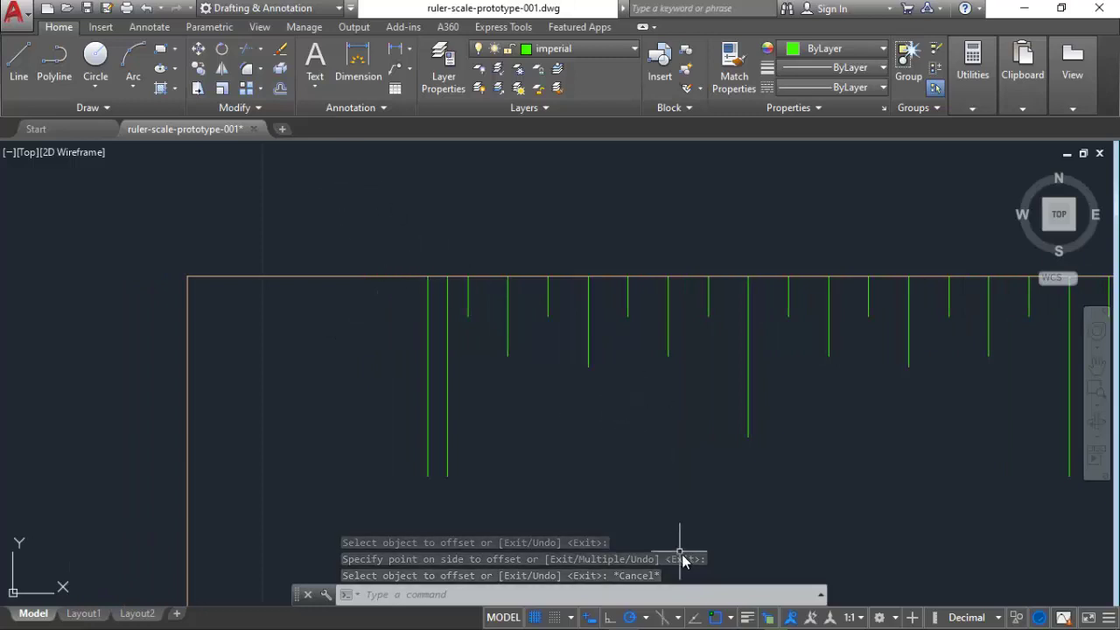
Draw a short horizontal guide line from the first sixteenth-inch mark's midpoint leftward to the newly offset thirty-second-inch mark
click(18, 61)
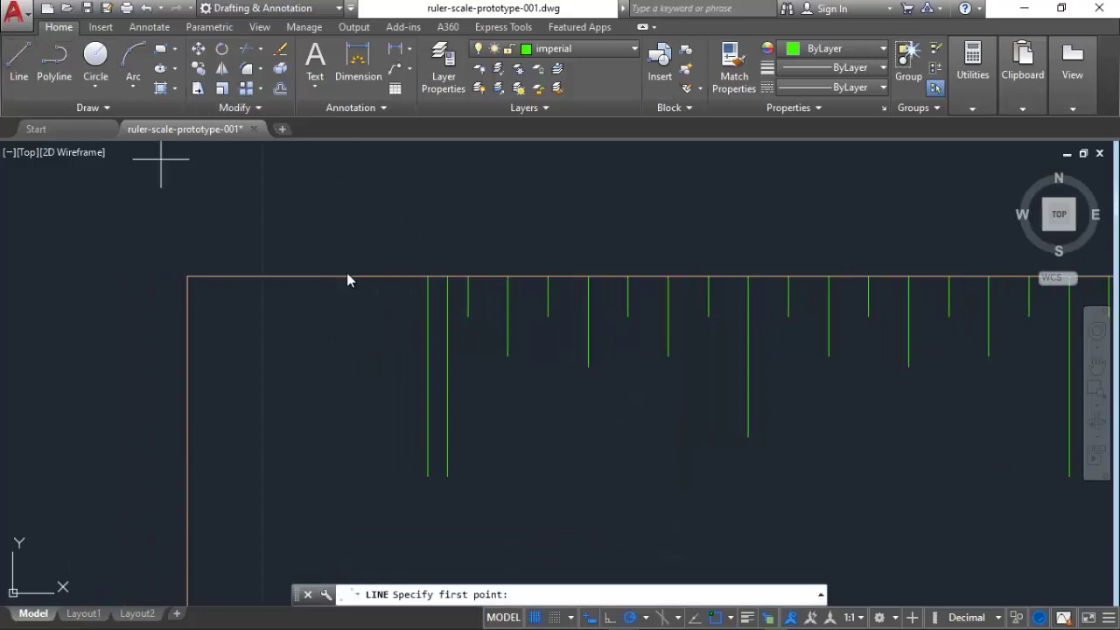
click(465, 300)
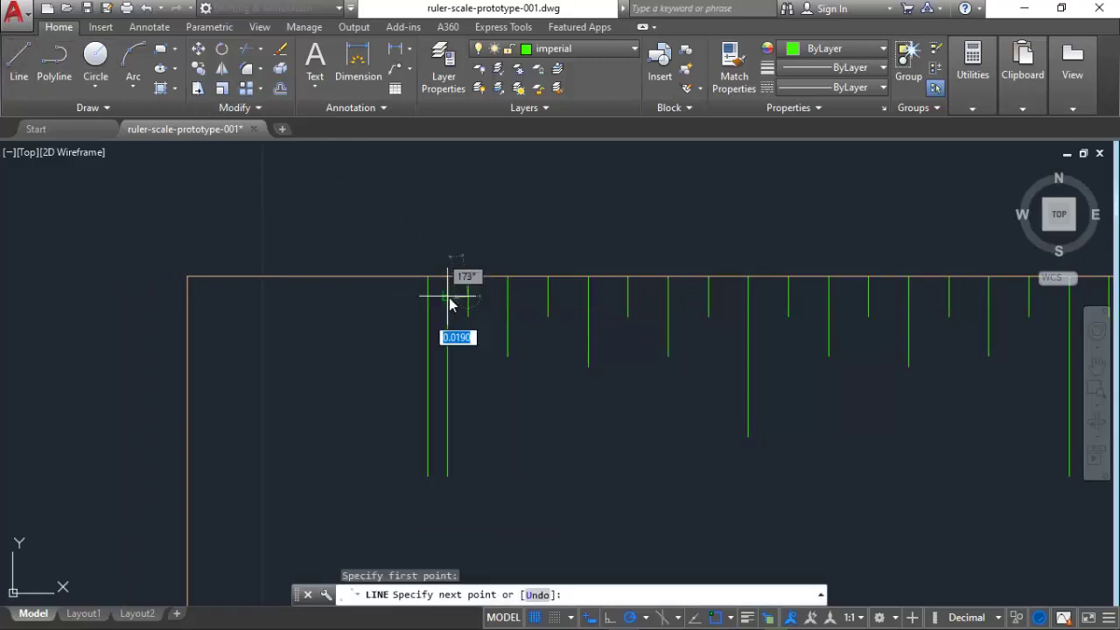
click(448, 297)
key(Escape)
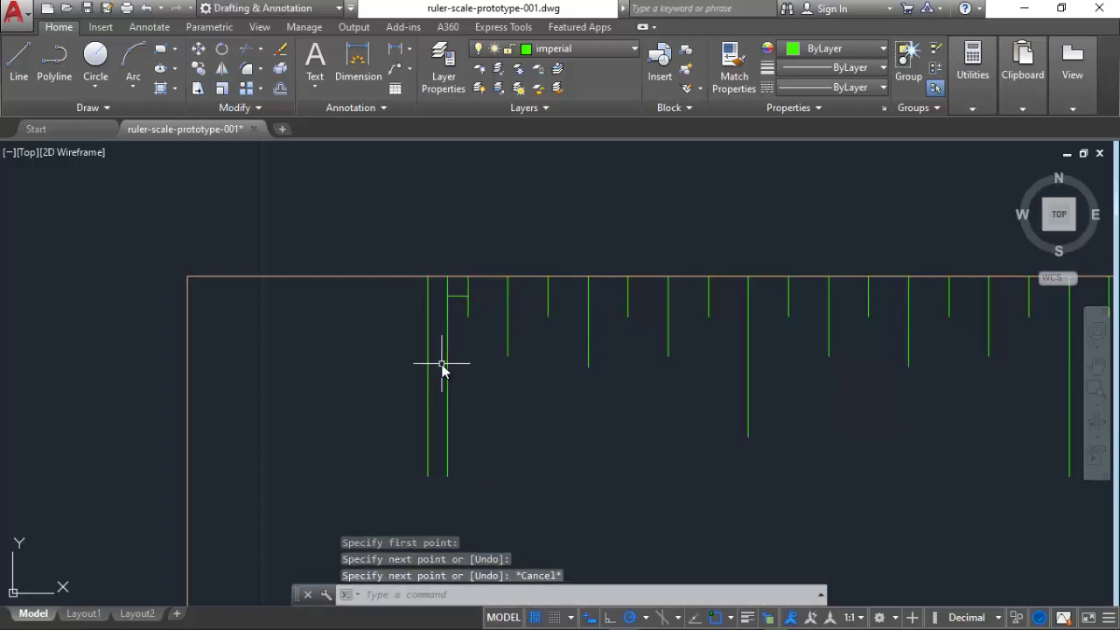
Trim the thirty-second-inch mark below the short guide line and erase the guide line
click(245, 50)
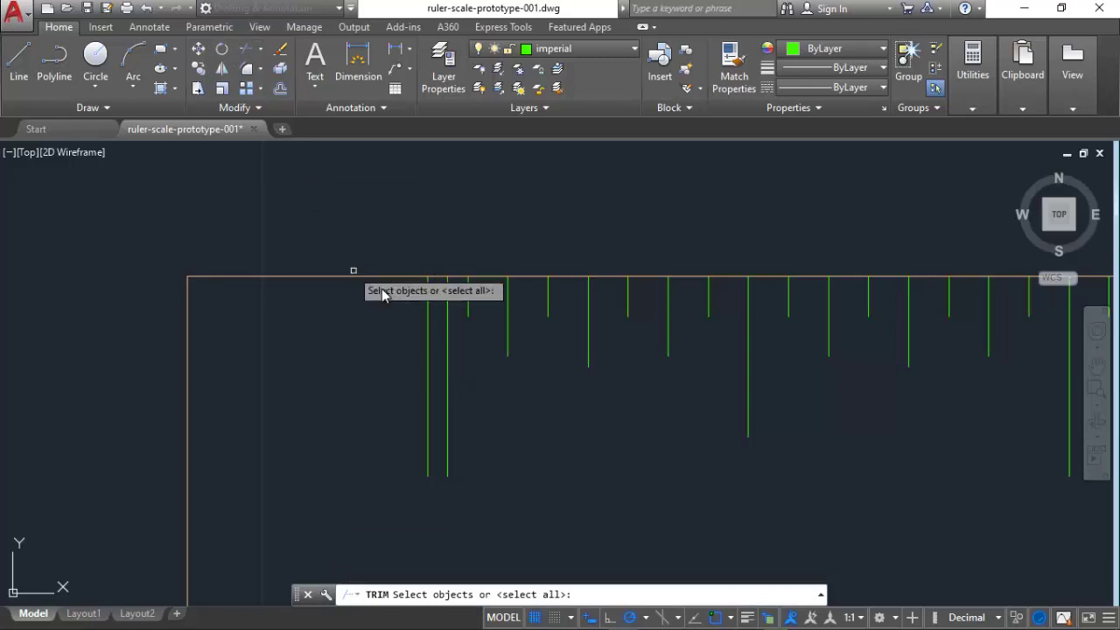
click(455, 294)
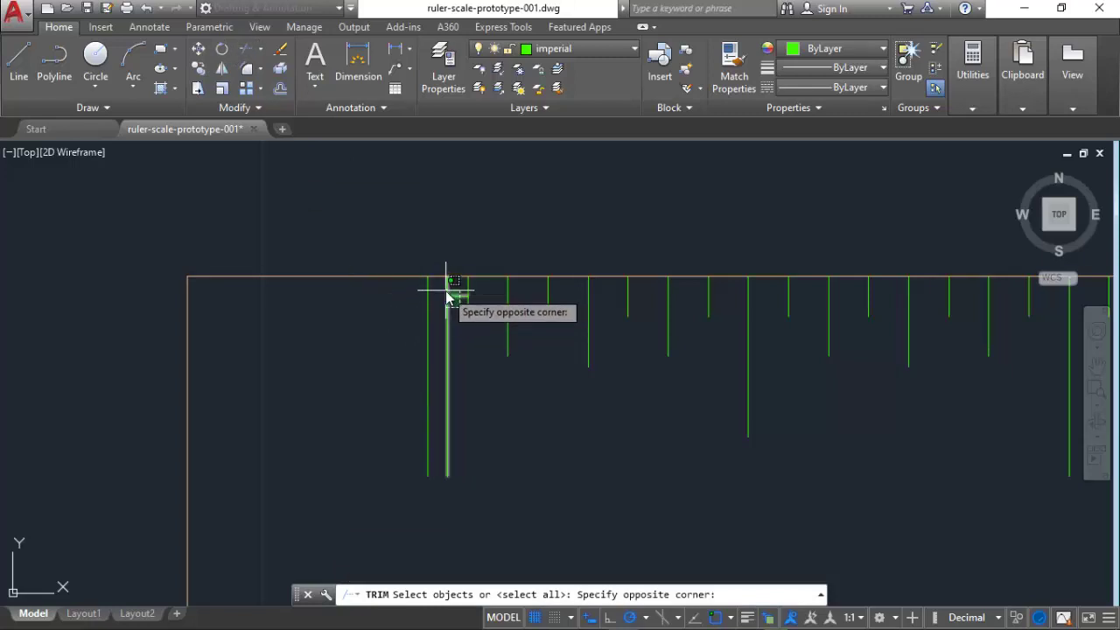
click(437, 351)
key(Return)
click(446, 337)
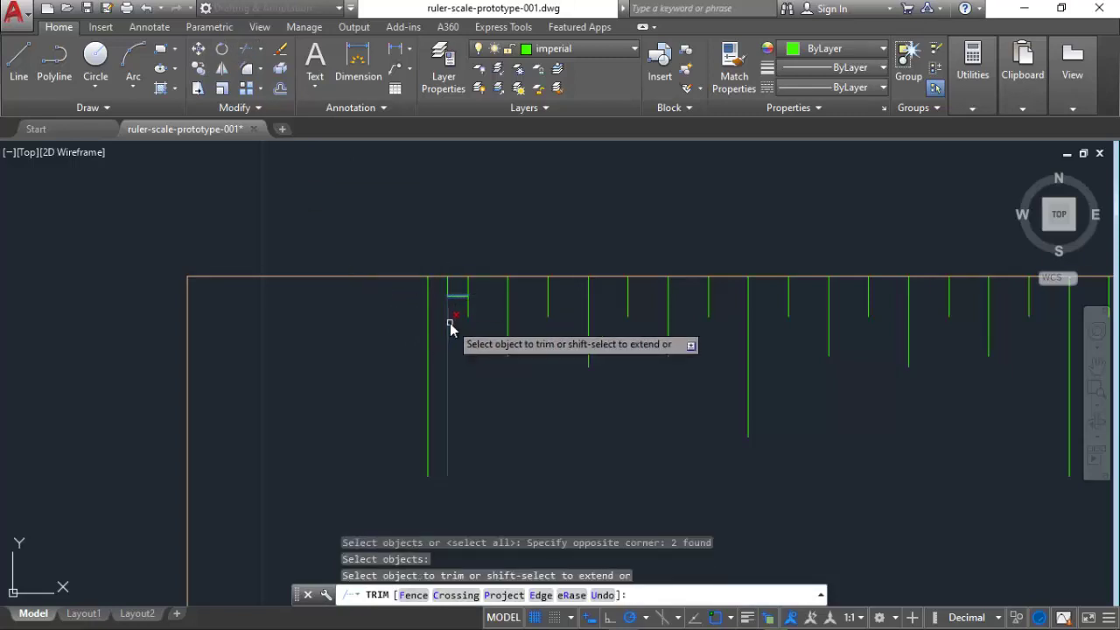
key(Escape)
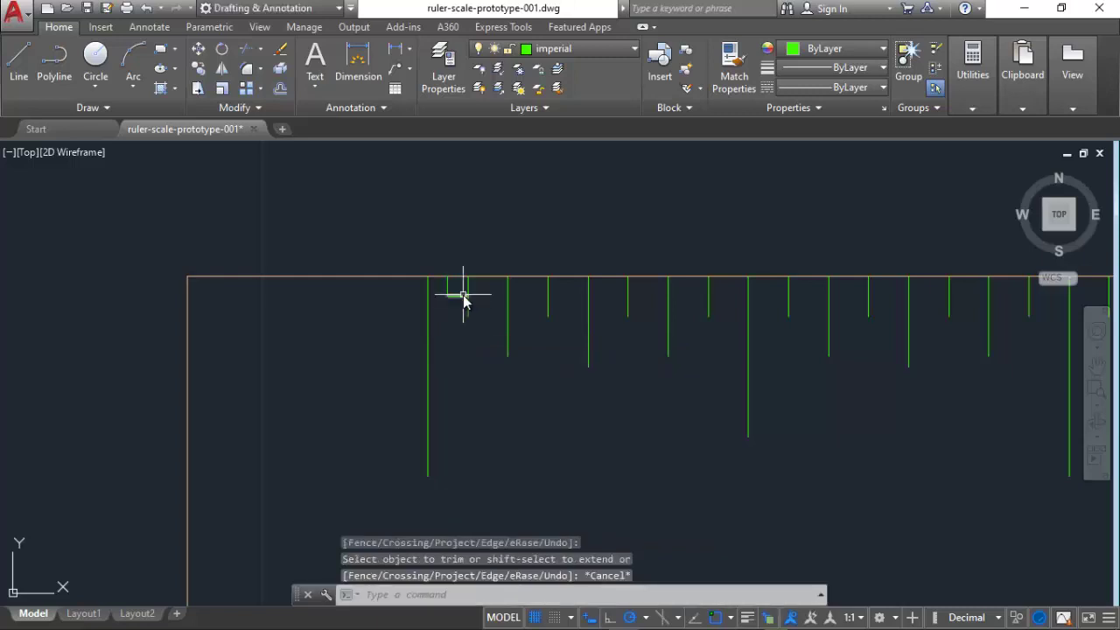
click(462, 296)
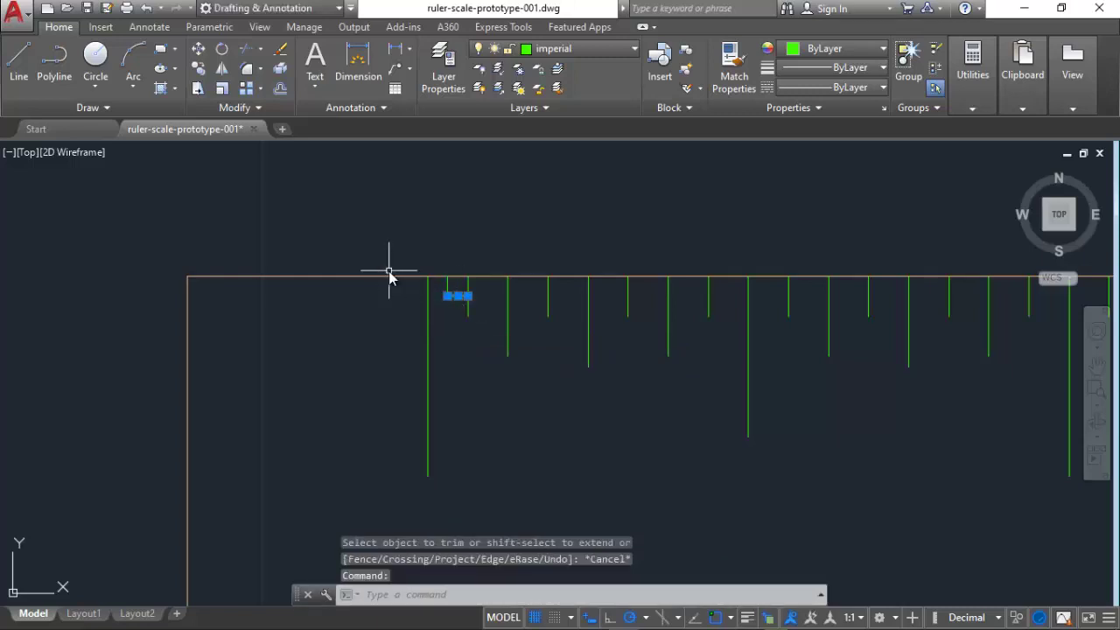
key(Delete)
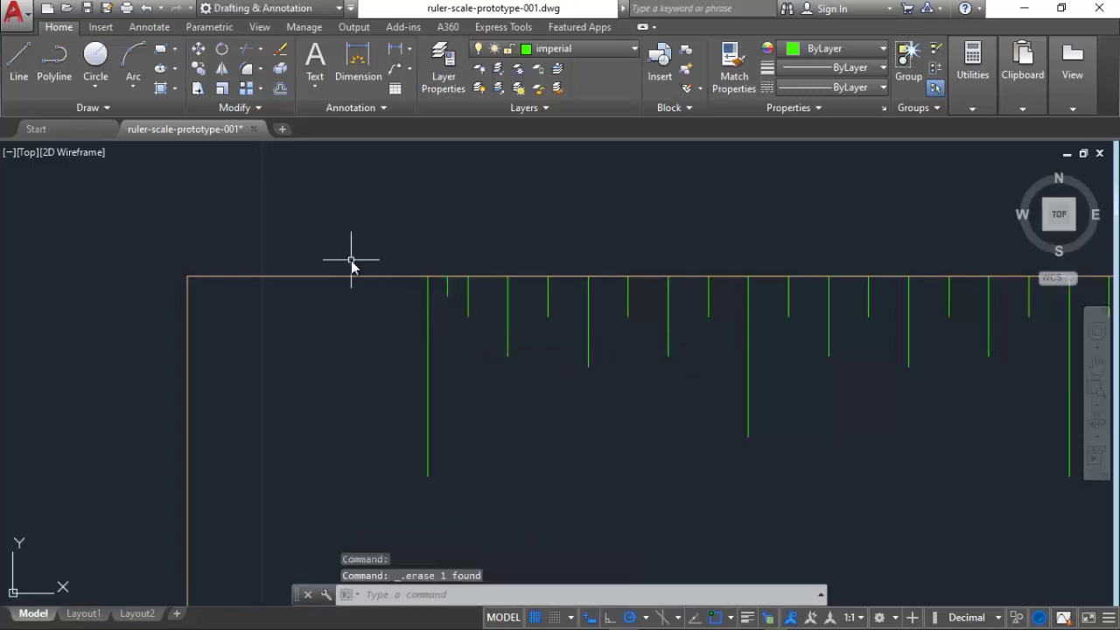
Offset the thirty-second-inch mark to the right in repeated 0.0625-unit increments using the Multiple option, filling the gaps across the first inch
click(280, 90)
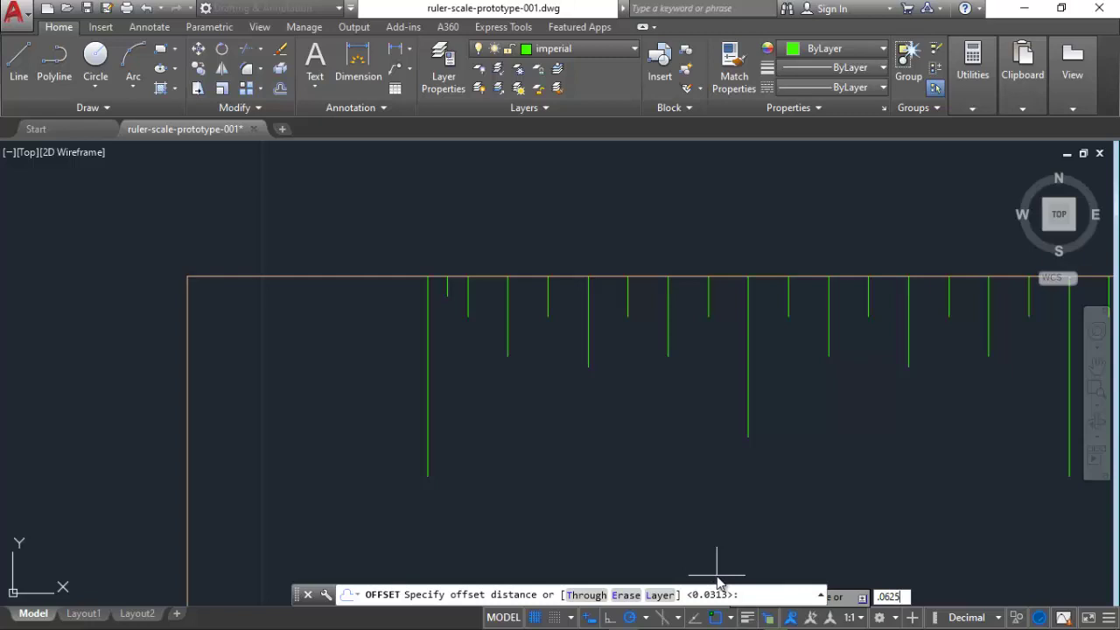
key(Return)
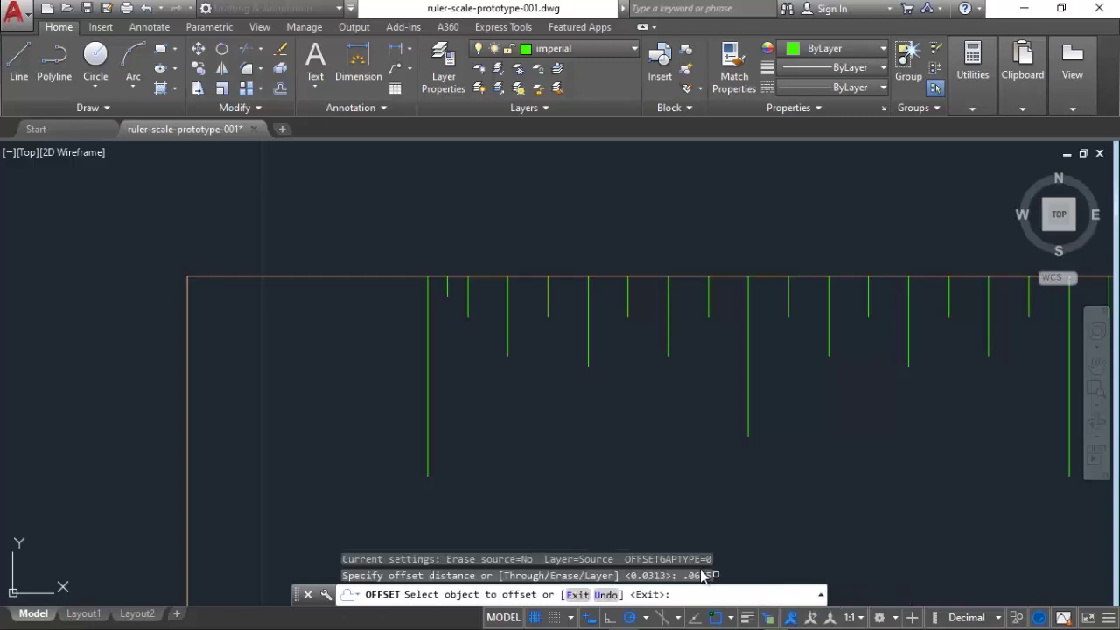
click(448, 294)
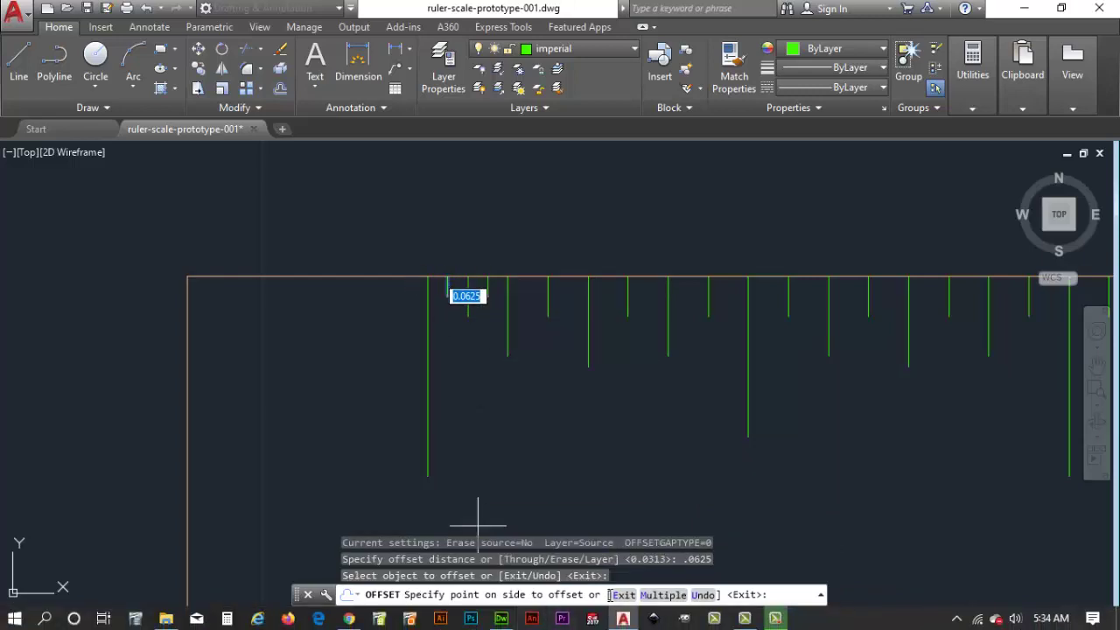
click(663, 599)
click(592, 426)
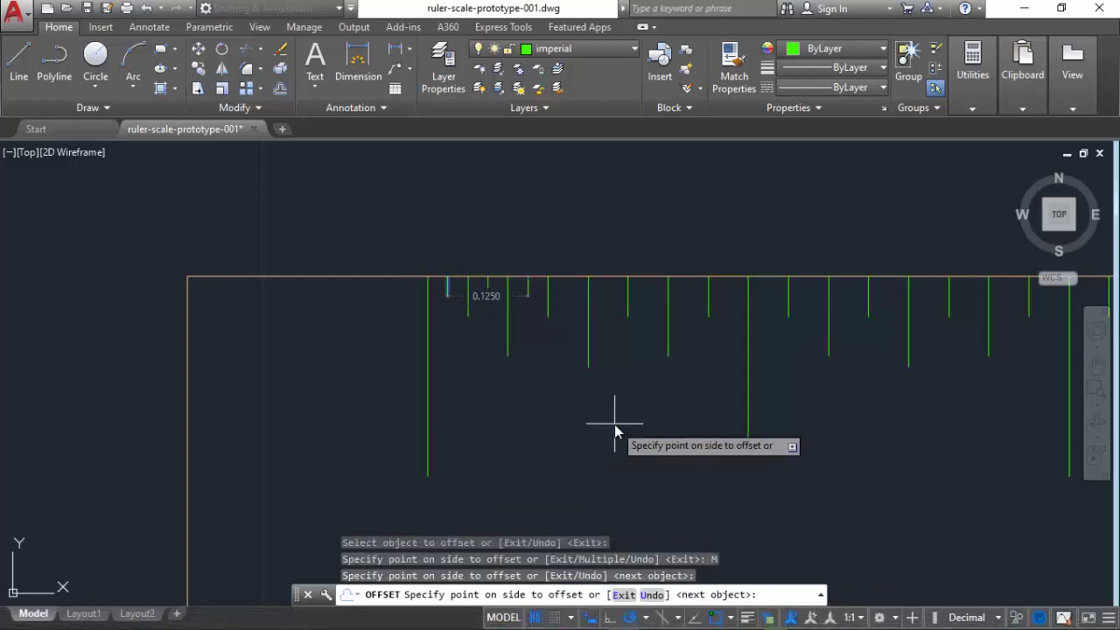
click(615, 424)
click(638, 423)
click(656, 423)
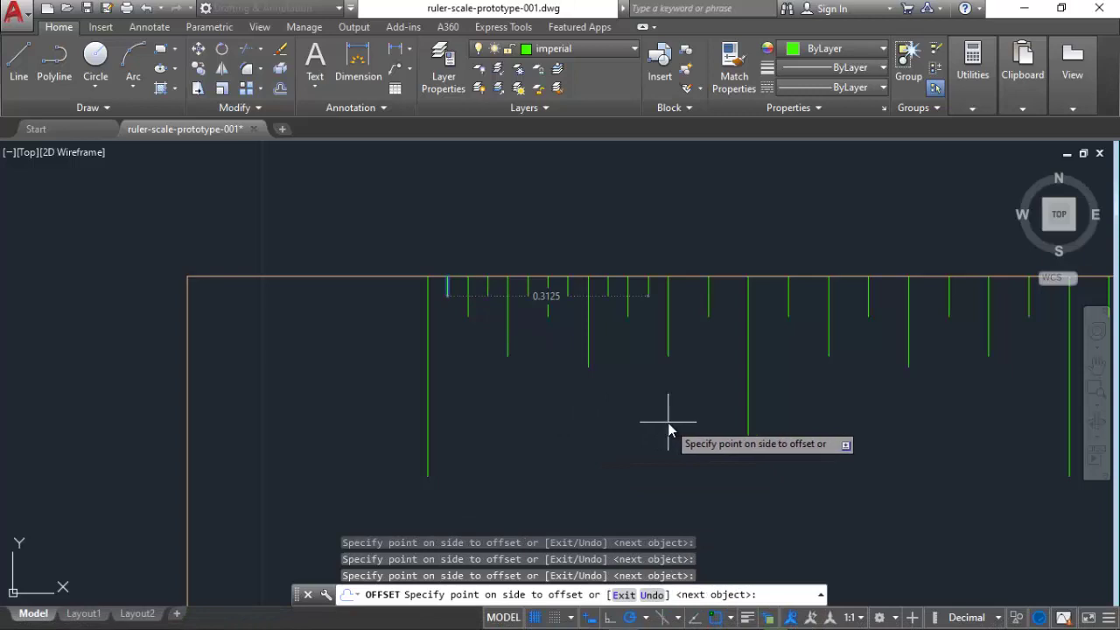
click(674, 422)
click(714, 430)
click(741, 437)
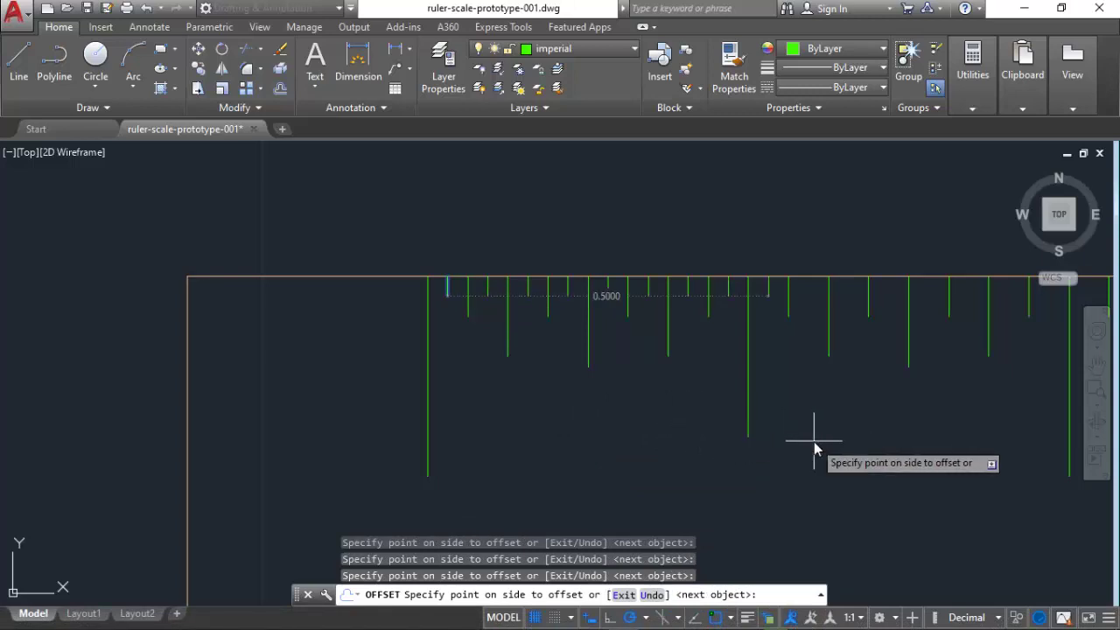
click(832, 451)
click(862, 451)
click(888, 448)
click(911, 449)
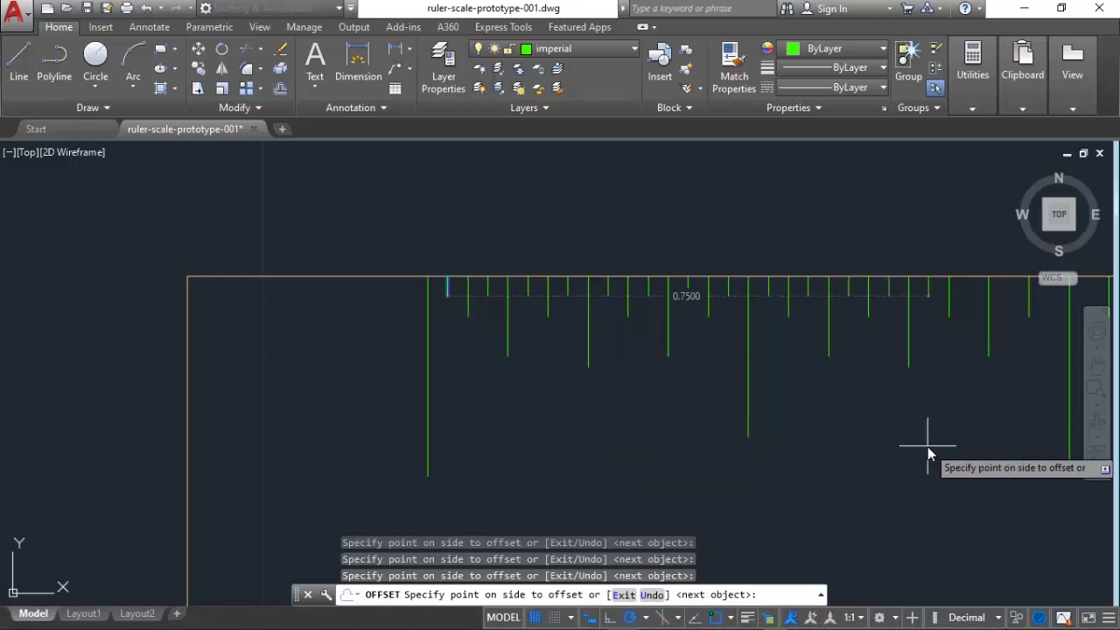
click(936, 452)
click(942, 447)
click(962, 451)
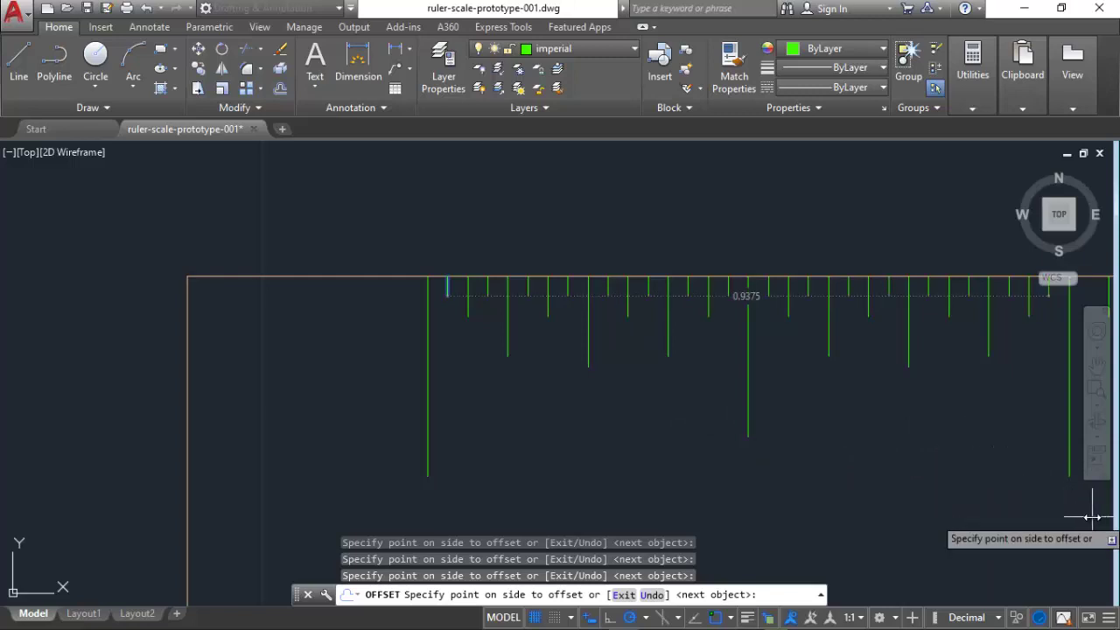
key(Escape)
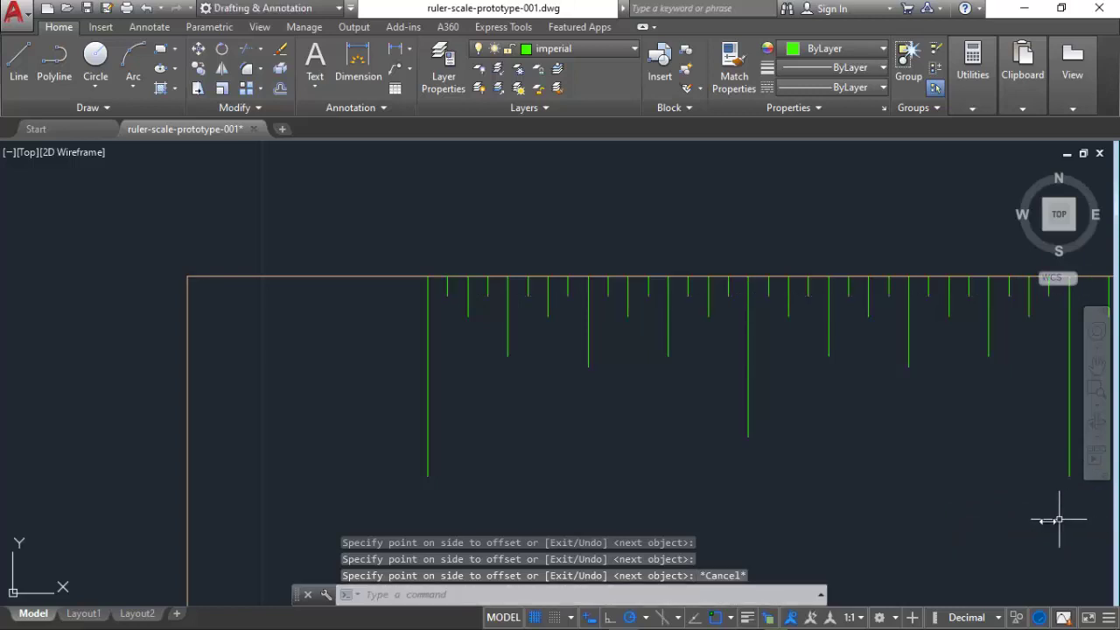
scroll(966, 496, down, 2)
mouse_move(960, 524)
middle_down()
mouse_move(692, 483)
mouse_move(545, 443)
middle_up()
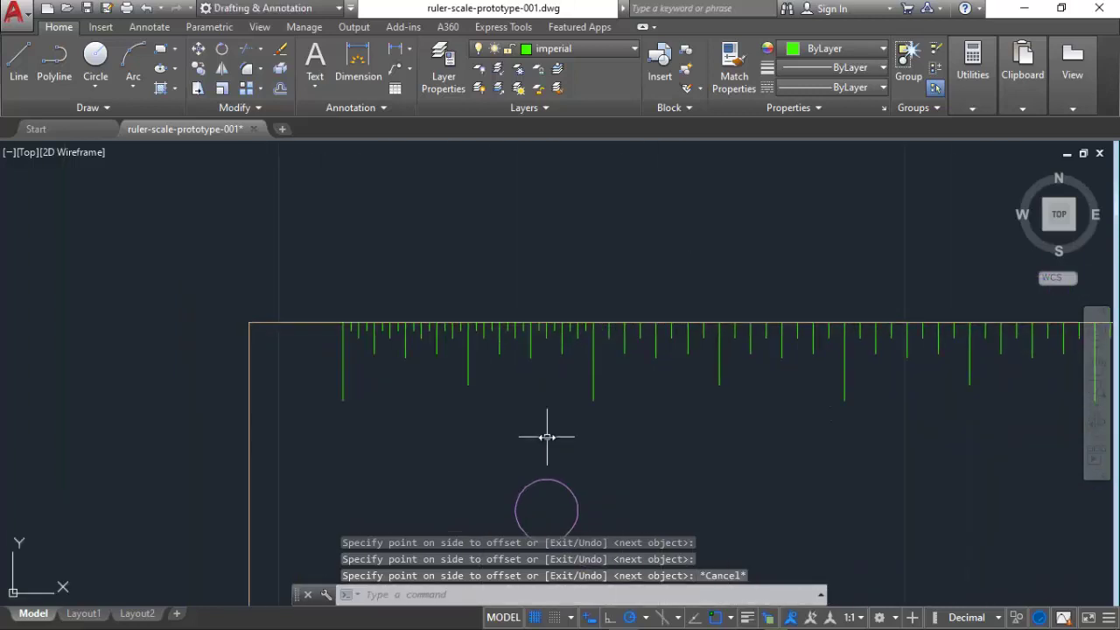
scroll(547, 436, down, 2)
scroll(724, 467, down, 2)
middle_drag(726, 467, 636, 439)
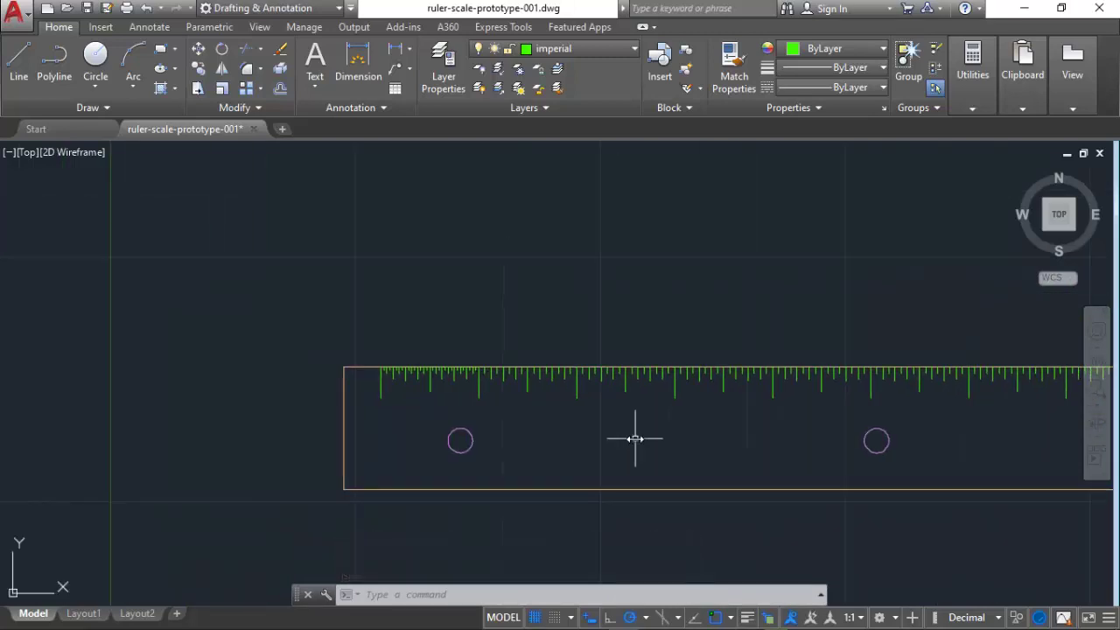